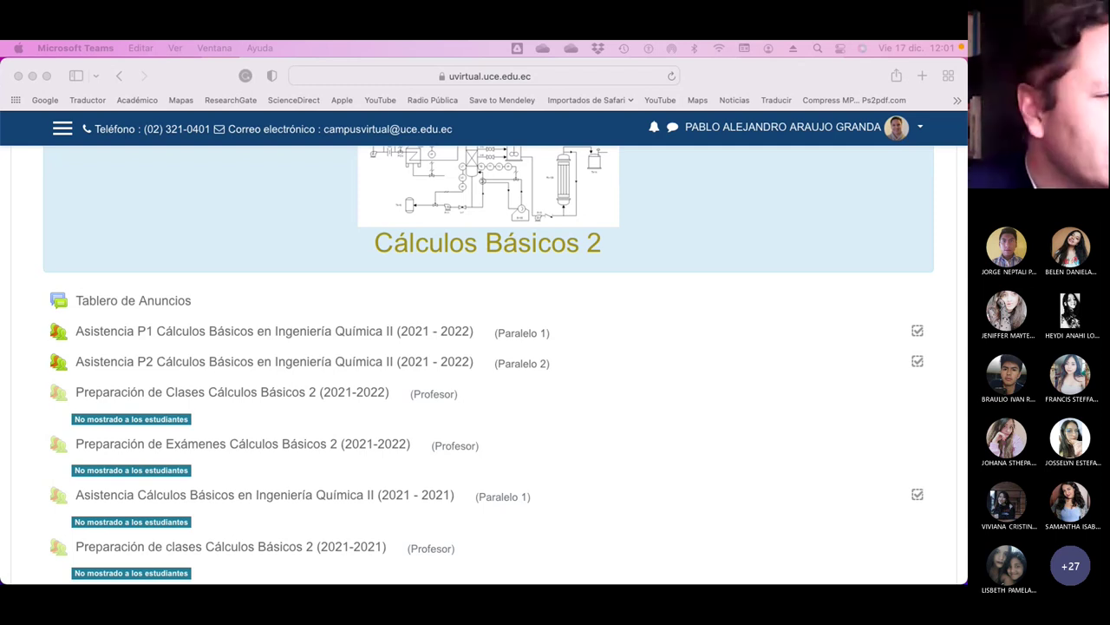
Bring Safari with the Cálculos Básicos 2 course page to the front during the Teams call.
click(301, 339)
Open 'Asistencia P1 Cálculos Básicos en Ingeniería Química II' and scroll to the 13.12–19.12 sessions.
click(301, 339)
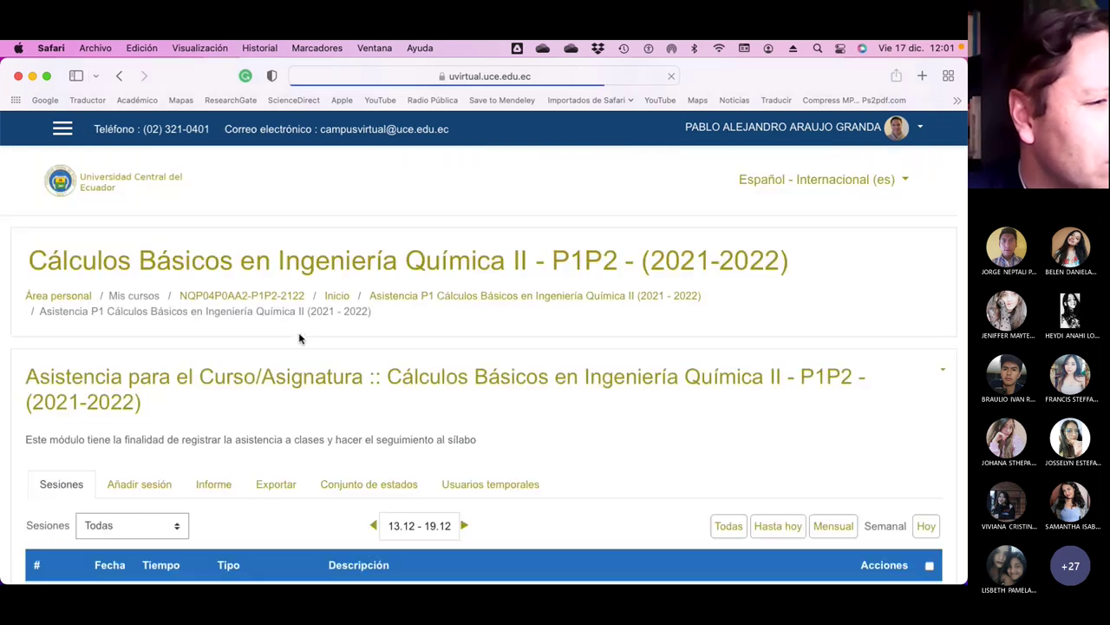
scroll(607, 404, down, 5)
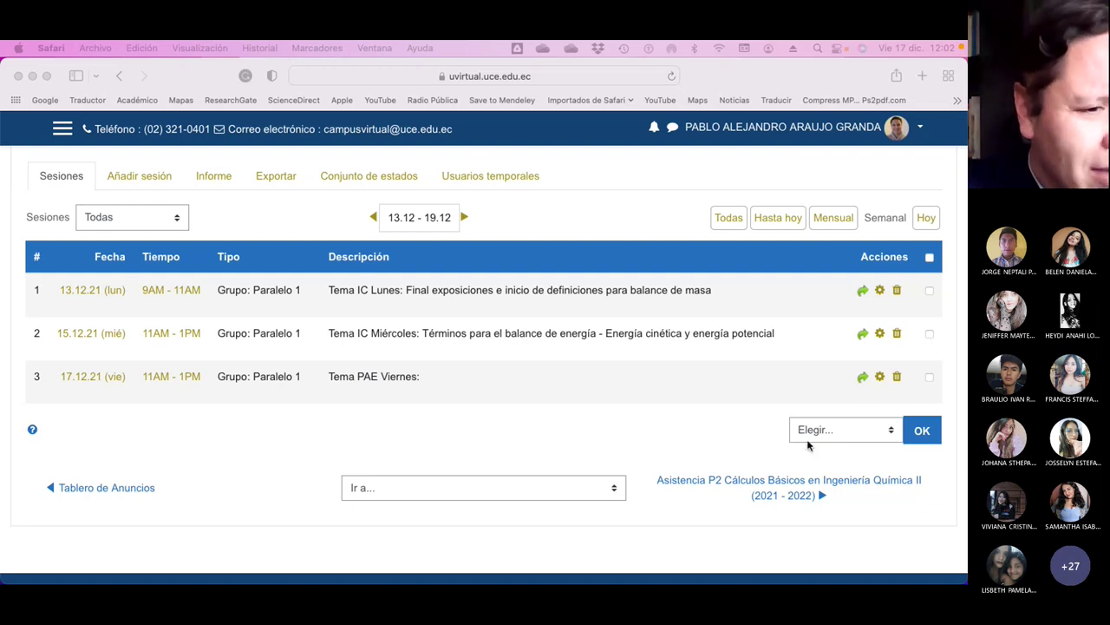
Edit the 17.12.21 Paralelo 1 session in Cambiar Sesión, then browse the 'Necesidades de Energía' slides.
click(875, 395)
click(880, 380)
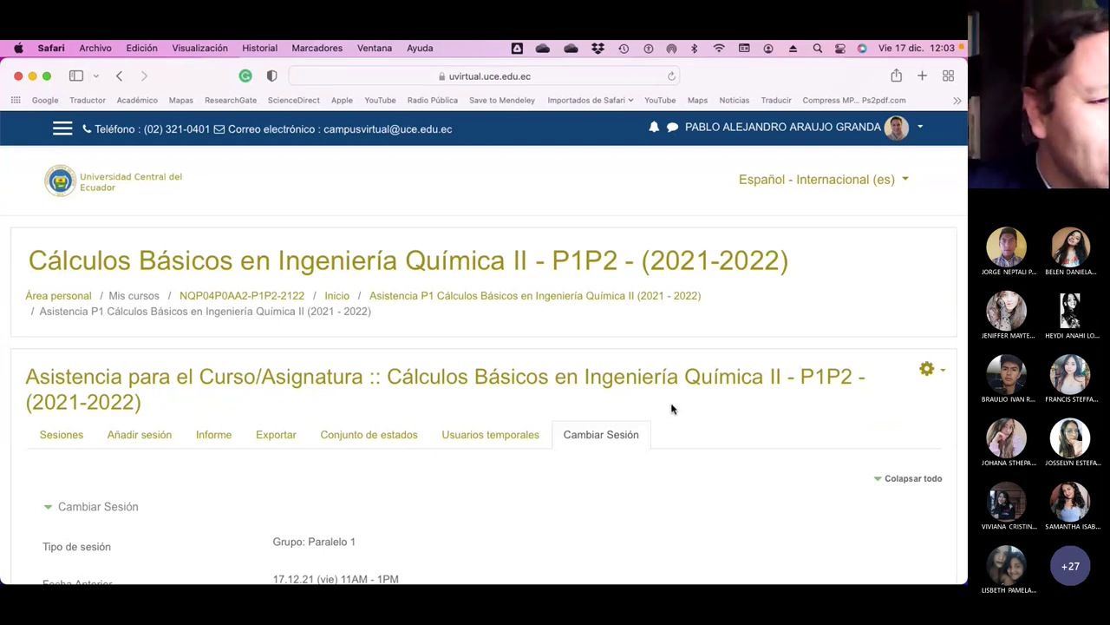
scroll(673, 405, down, 5)
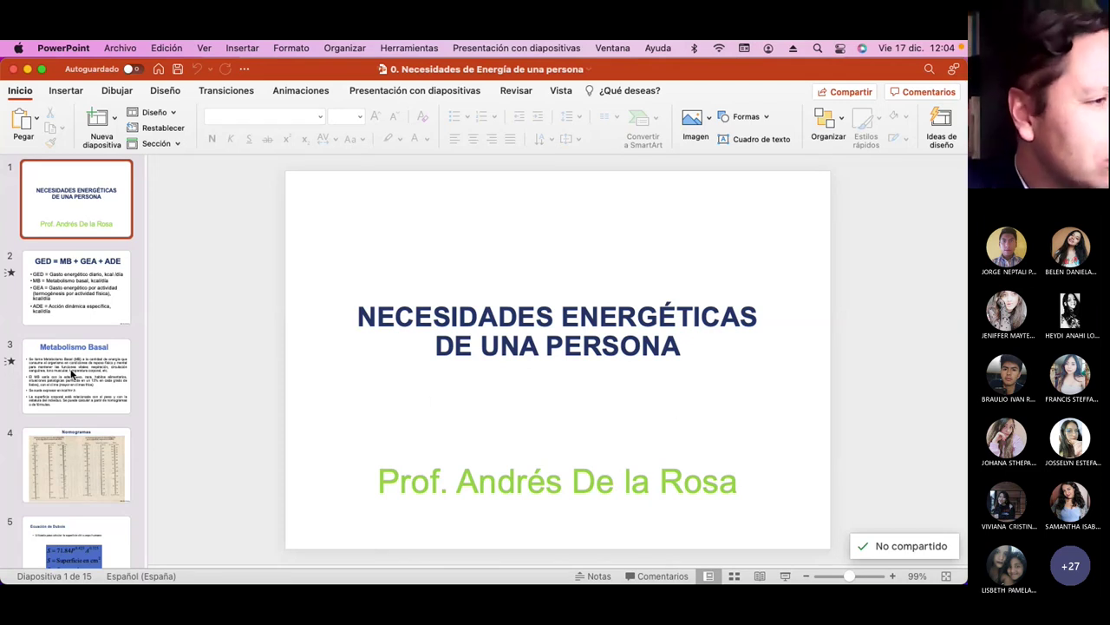
scroll(74, 375, down, 8)
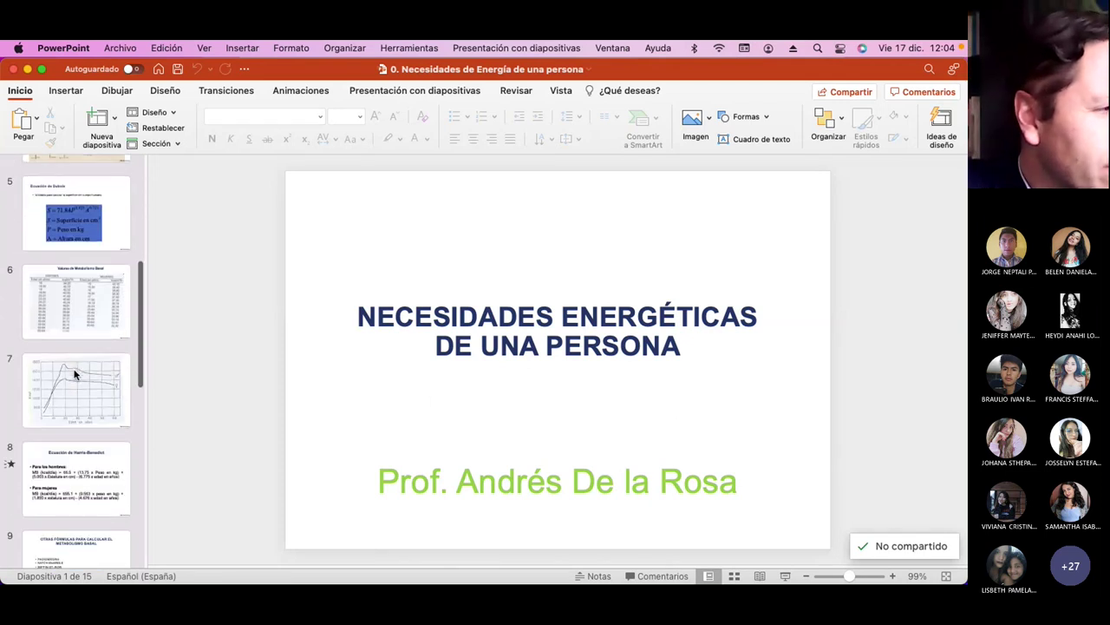
scroll(74, 375, down, 2)
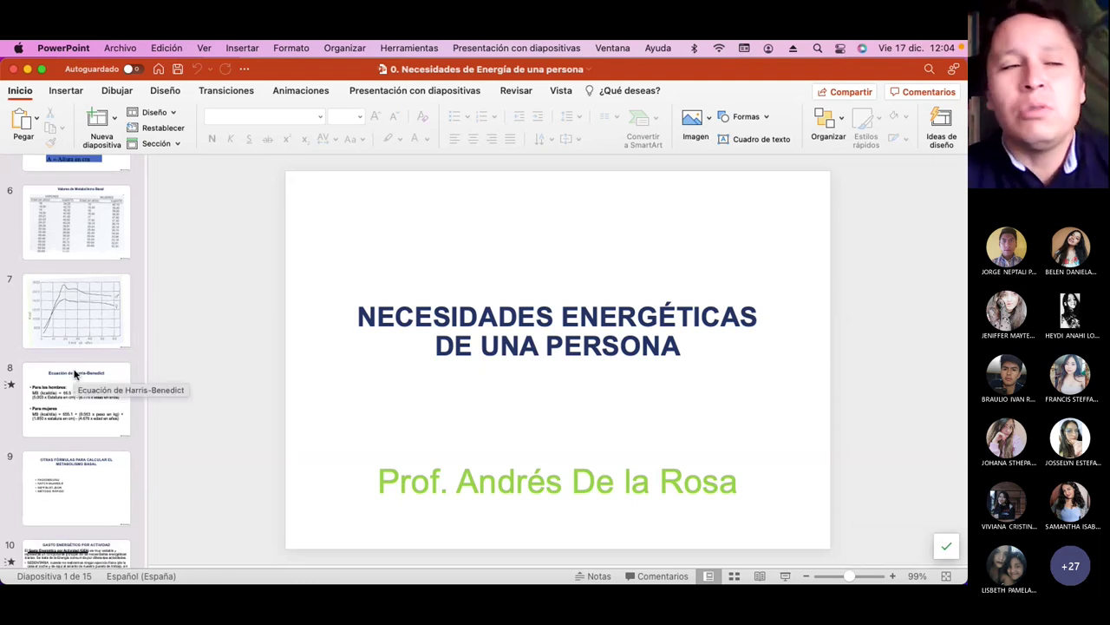
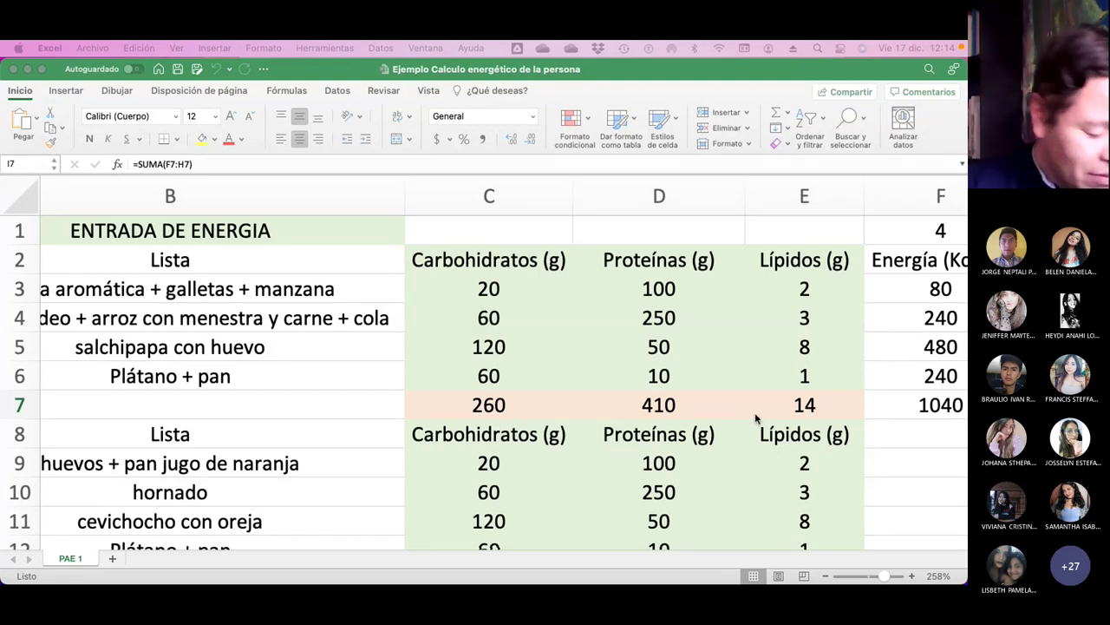
Insert a blank row above the first row of the energy sheet.
scroll(754, 412, right, 5)
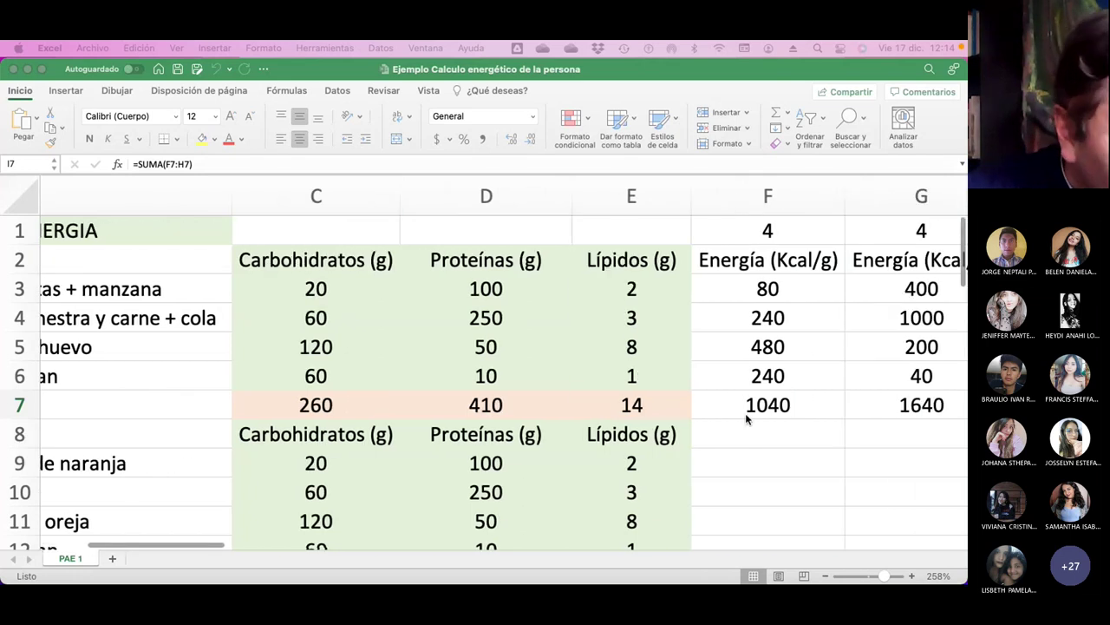
scroll(747, 421, right, 3)
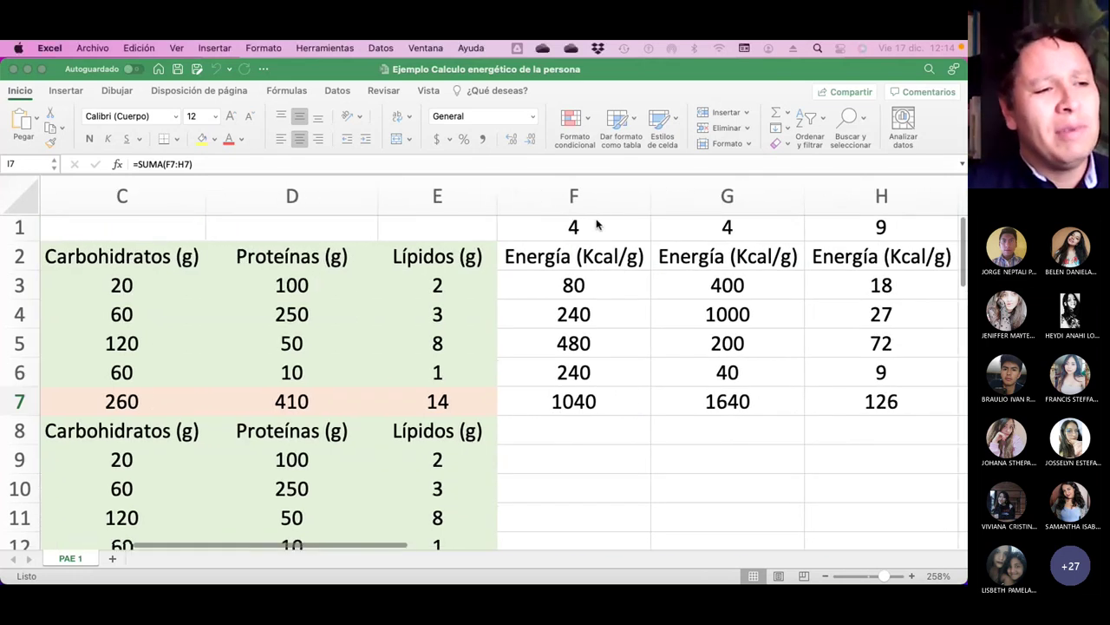
click(596, 226)
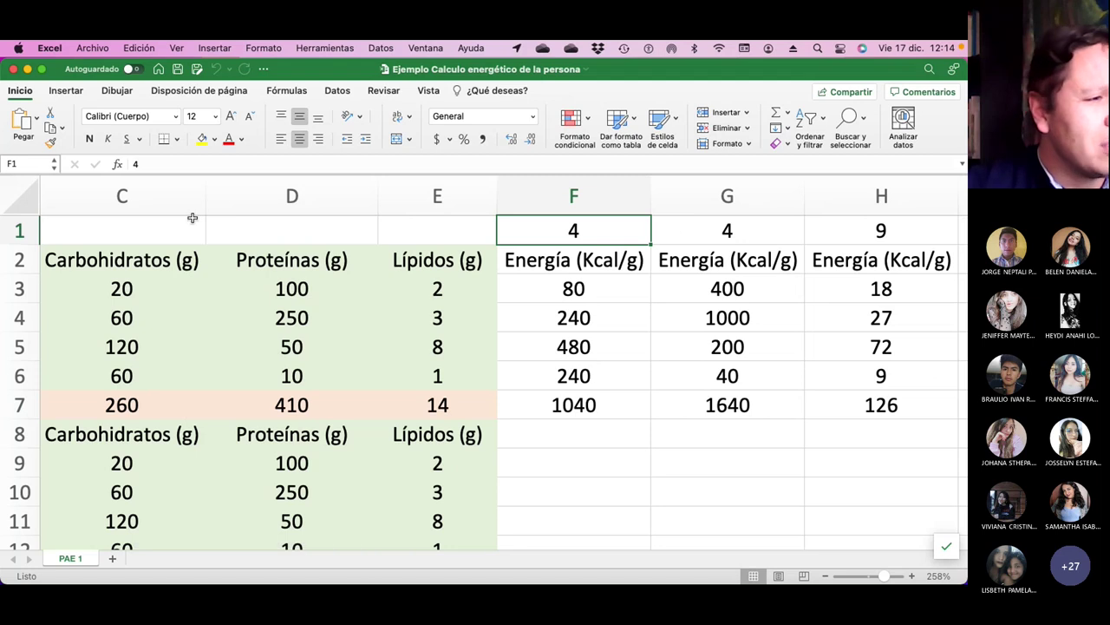
click(19, 230)
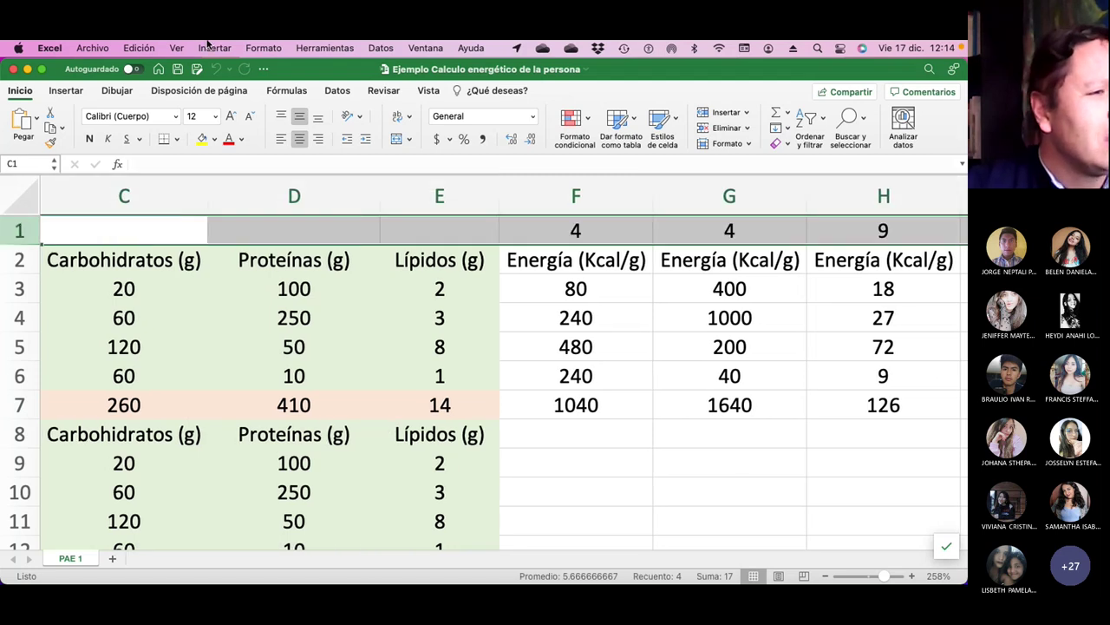
click(211, 47)
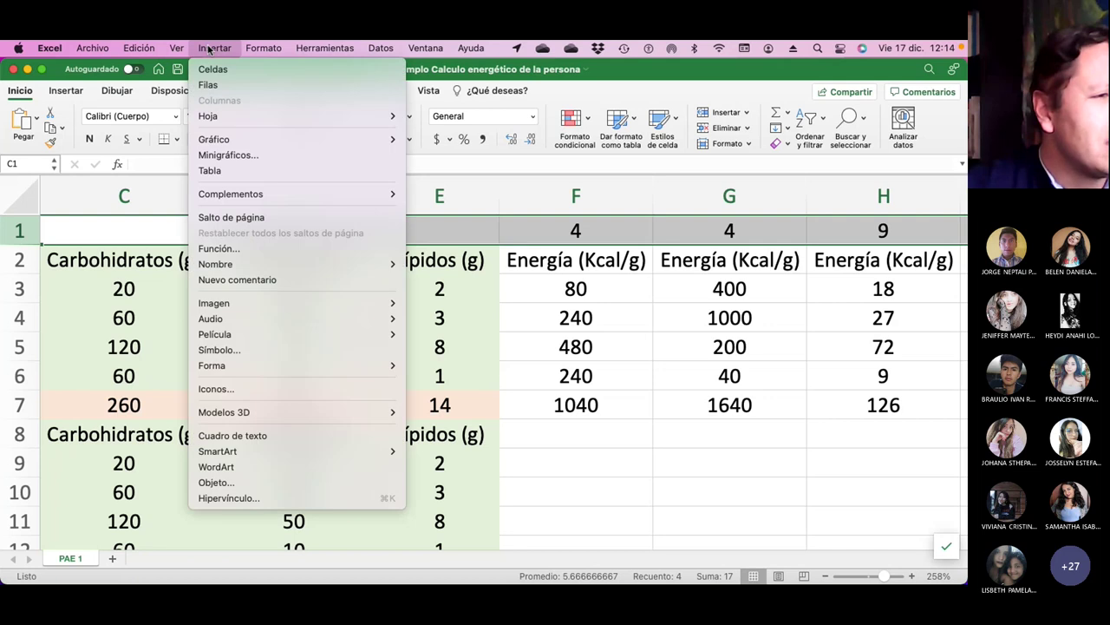
click(228, 84)
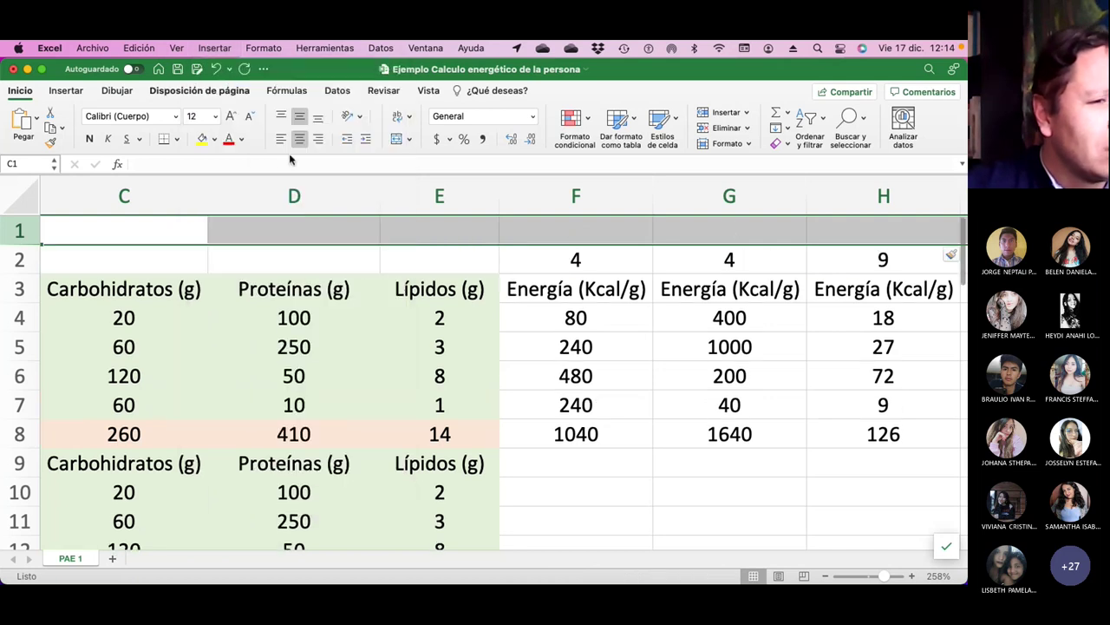
Label F1, G1 and H1 as Carbohidratos, Proteínas and Lípidos.
click(558, 226)
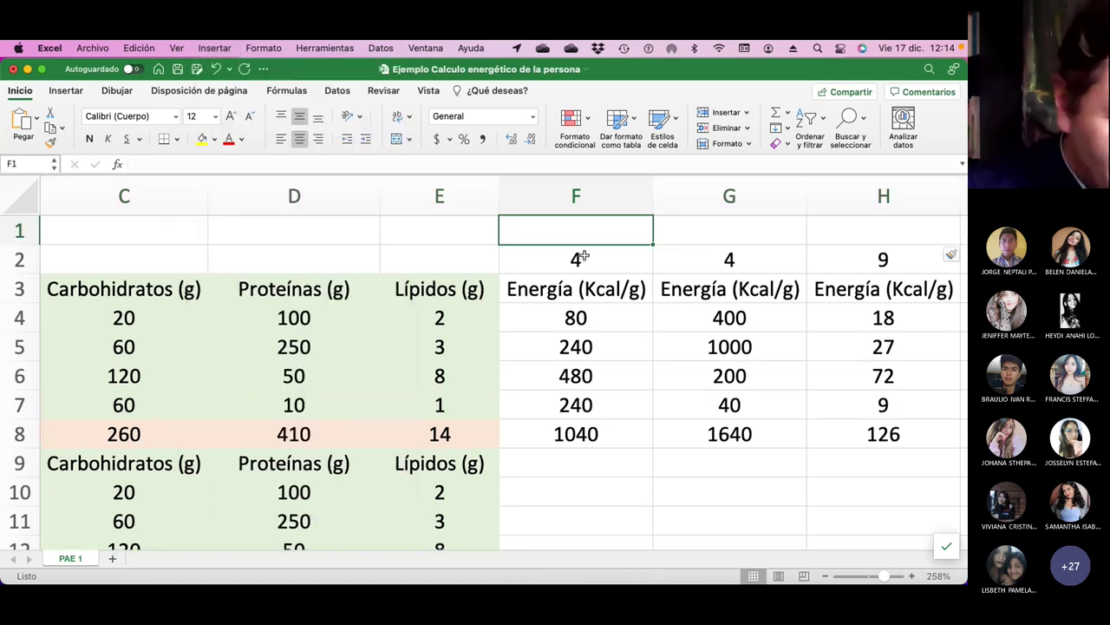
text(Carbohidratos)
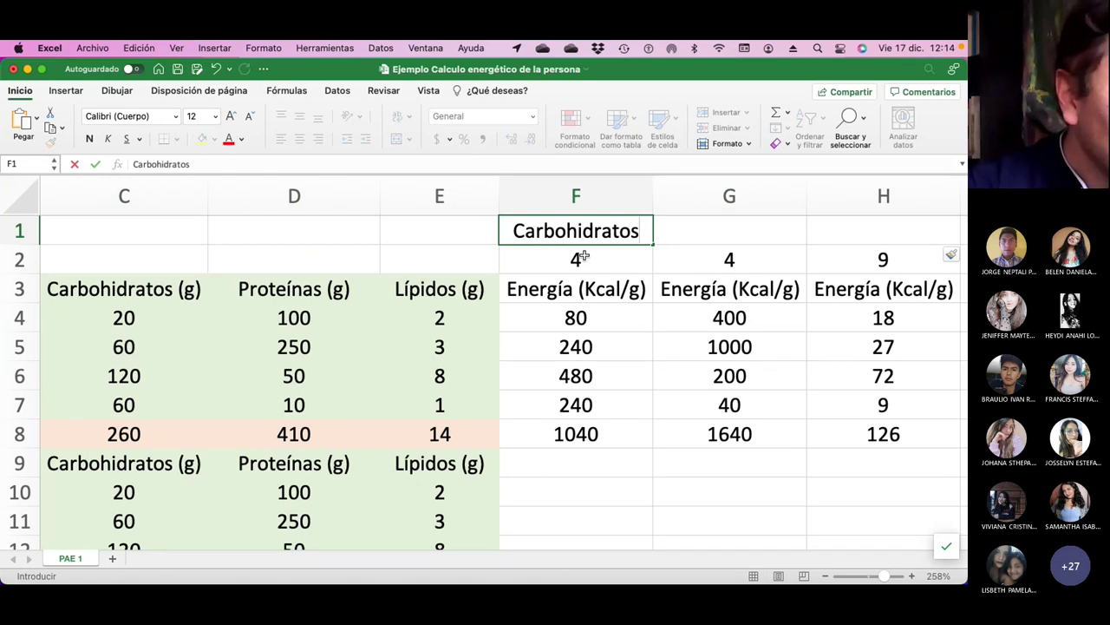
key(Return)
key(Up)
key(Right)
text(Proteínas)
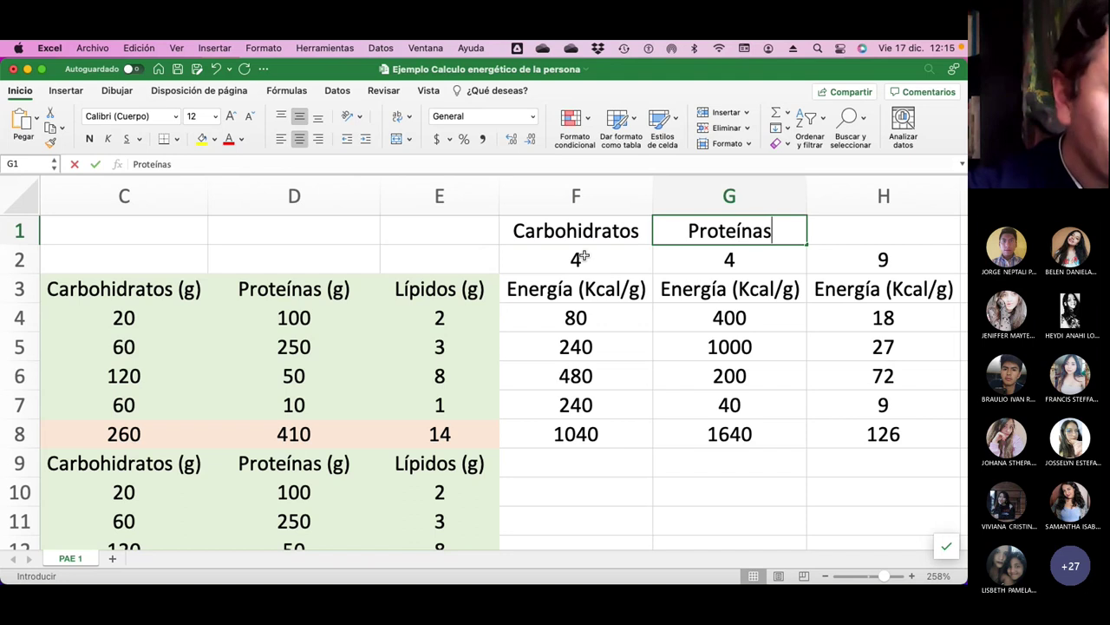
key(Return)
key(Up)
key(Right)
text(L)
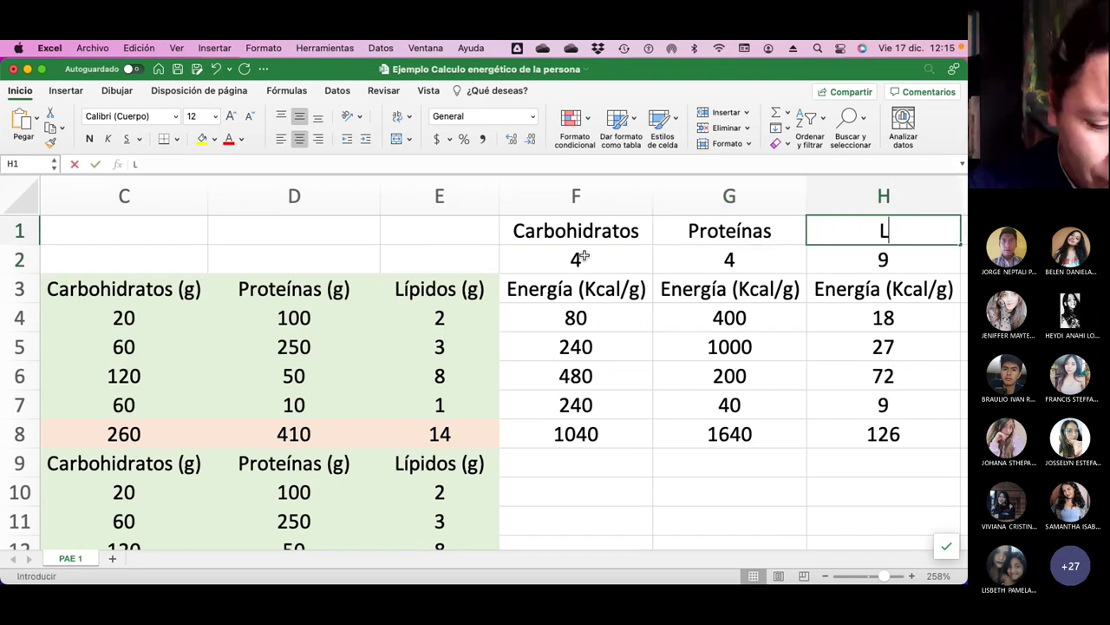
text(ípidos)
key(Return)
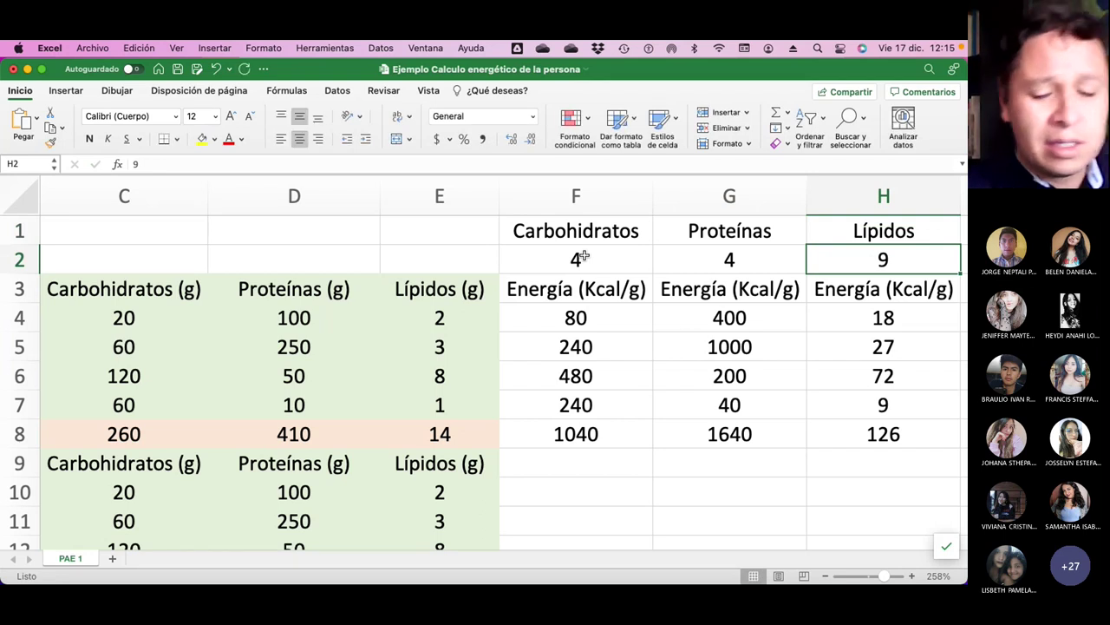
key(Left)
key(Left)
key(Left)
key(Right)
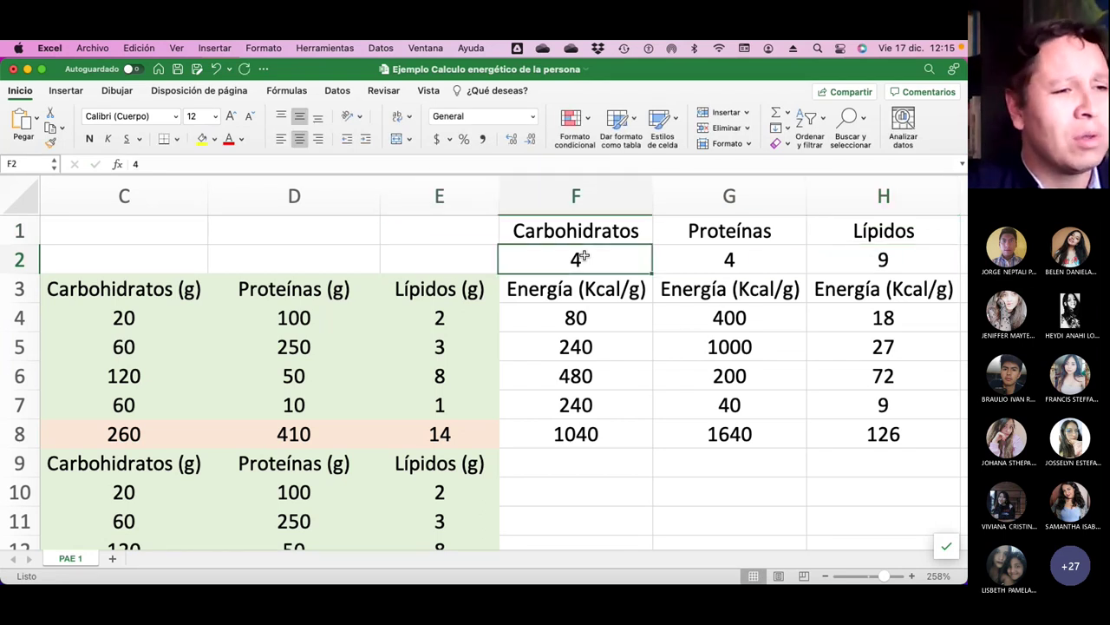
key(Right)
key(Right)
key(Right)
key(Left)
key(Left)
key(Left)
key(Left)
key(Down)
key(Down)
key(Right)
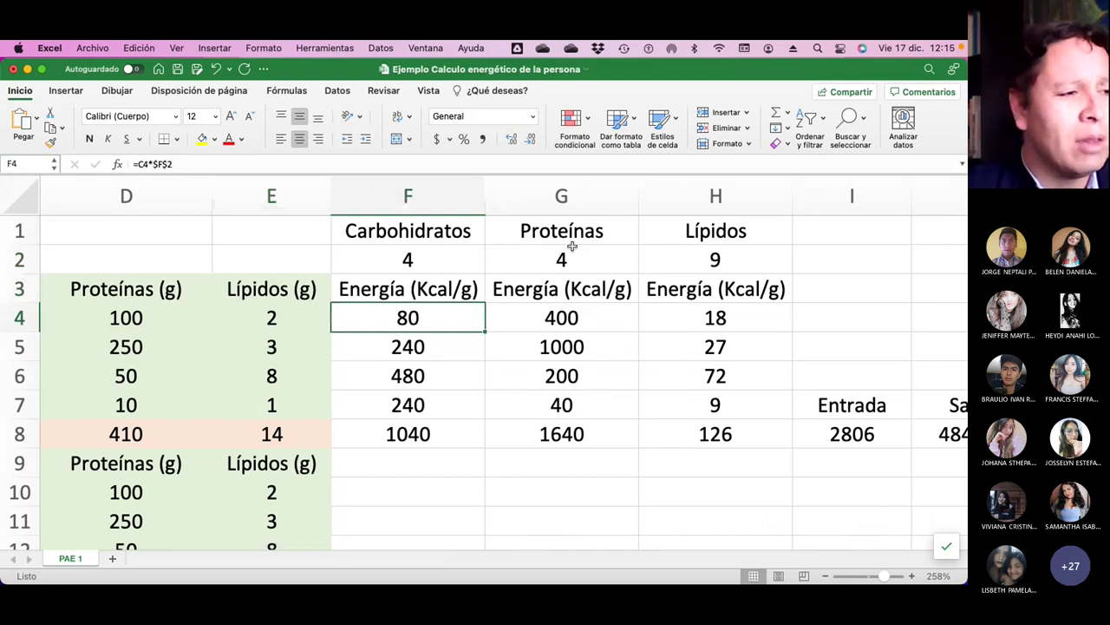
Fill the energy values table F3:H7 light blue.
scroll(454, 357, left, 3)
scroll(454, 357, left, 3)
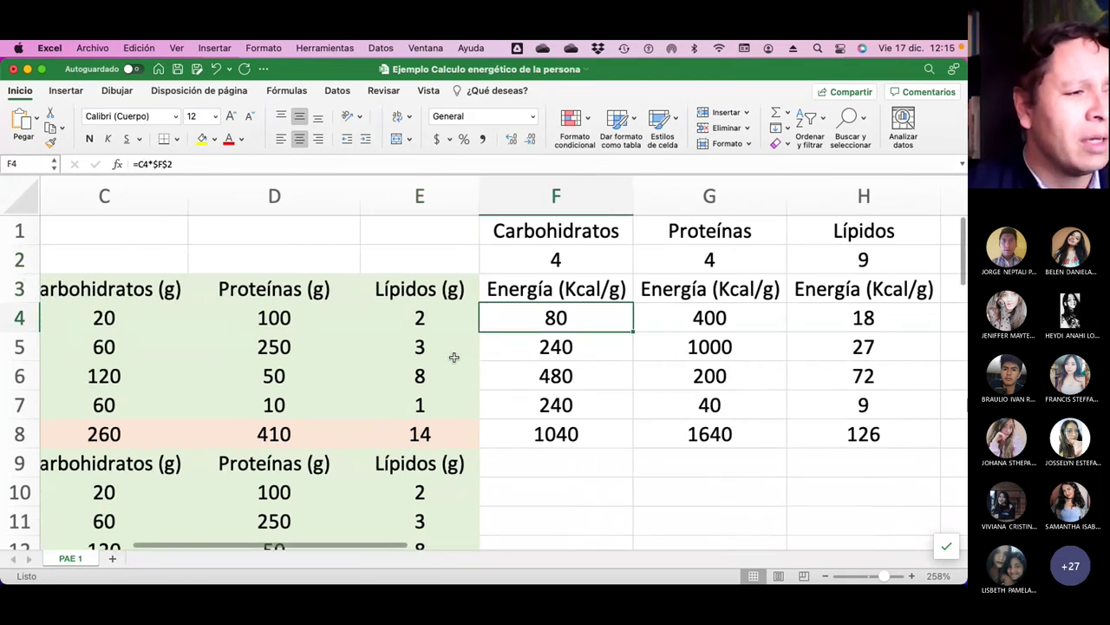
scroll(452, 356, right, 1)
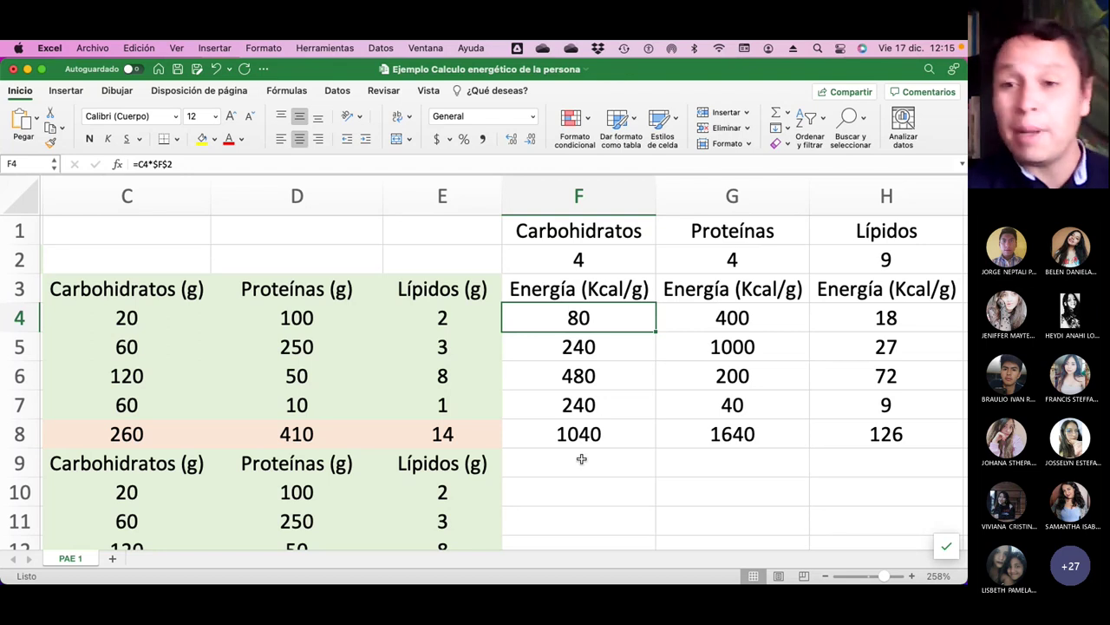
click(535, 295)
drag(539, 292, 838, 405)
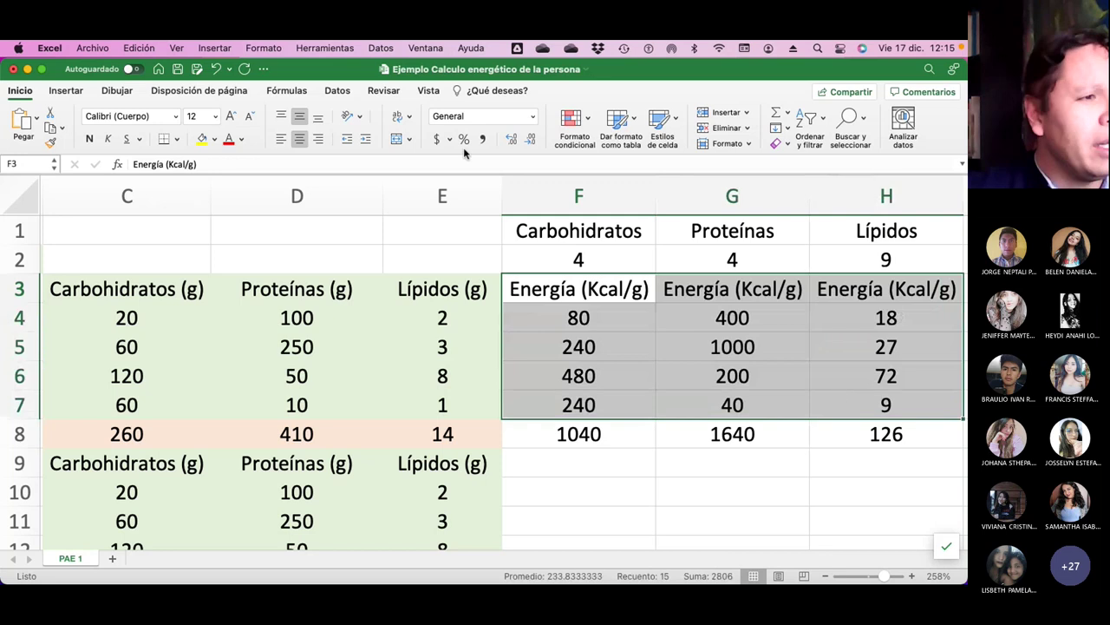
click(214, 140)
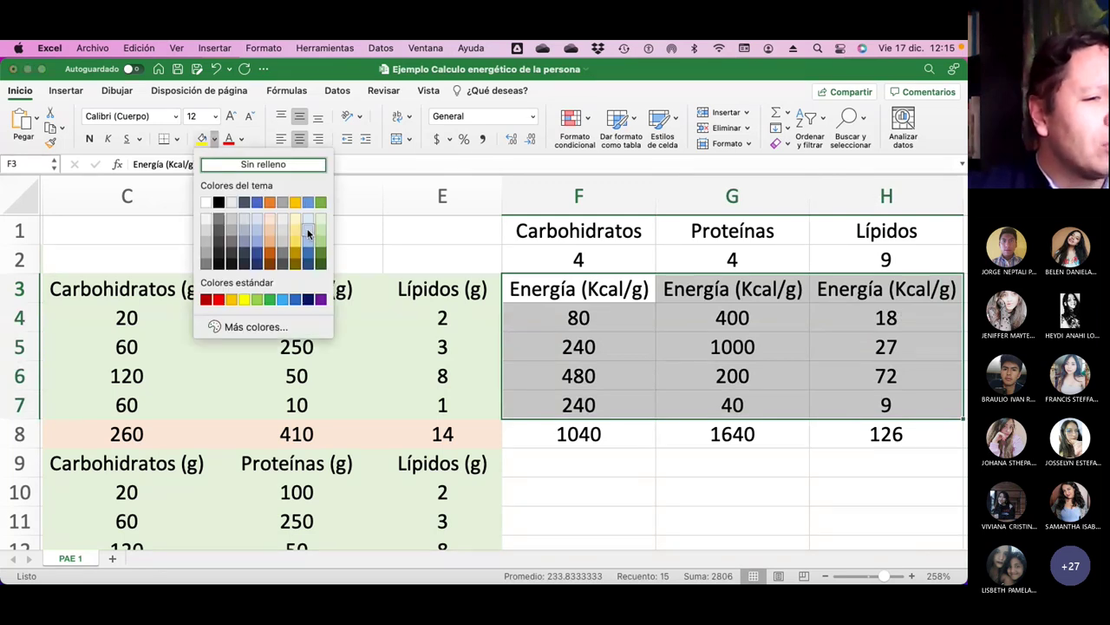
key(Escape)
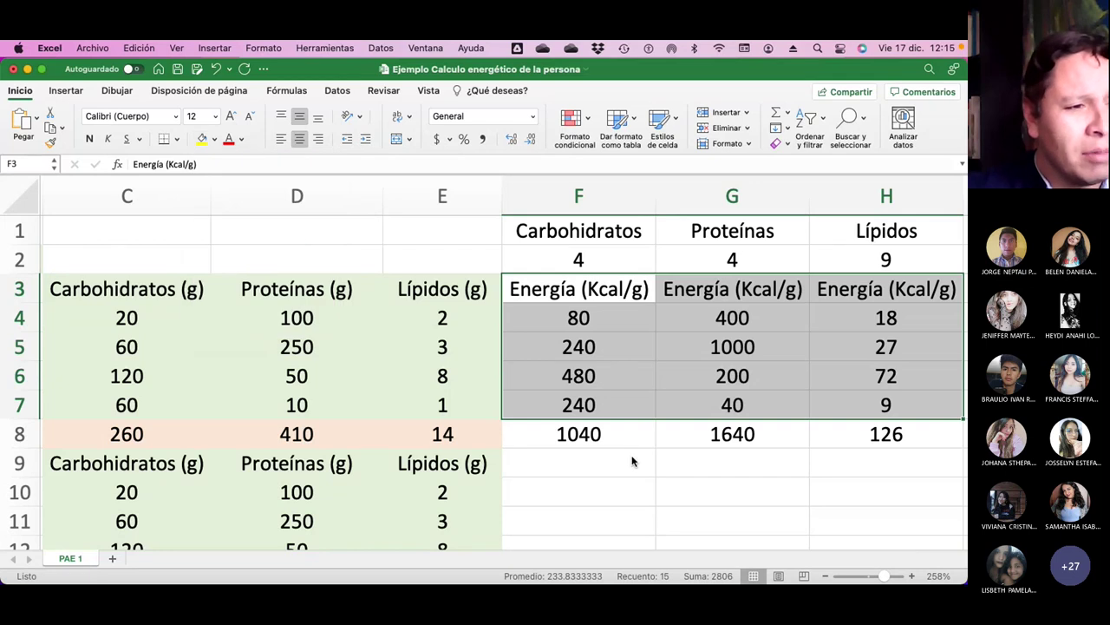
click(632, 462)
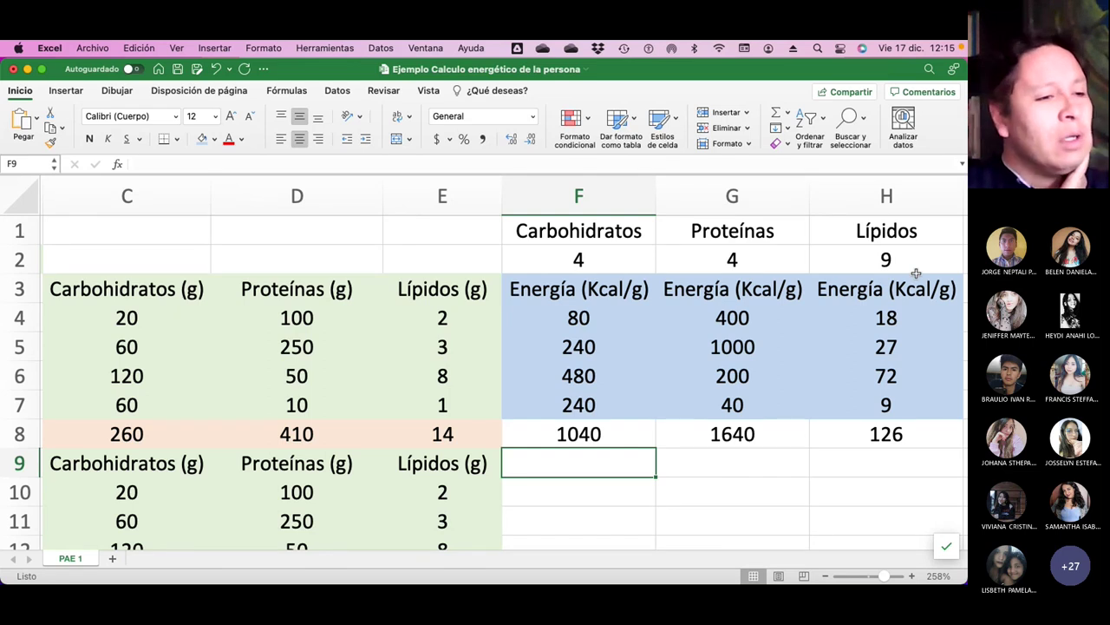
Fill the energy totals row F8:H8 light orange.
drag(602, 432, 840, 433)
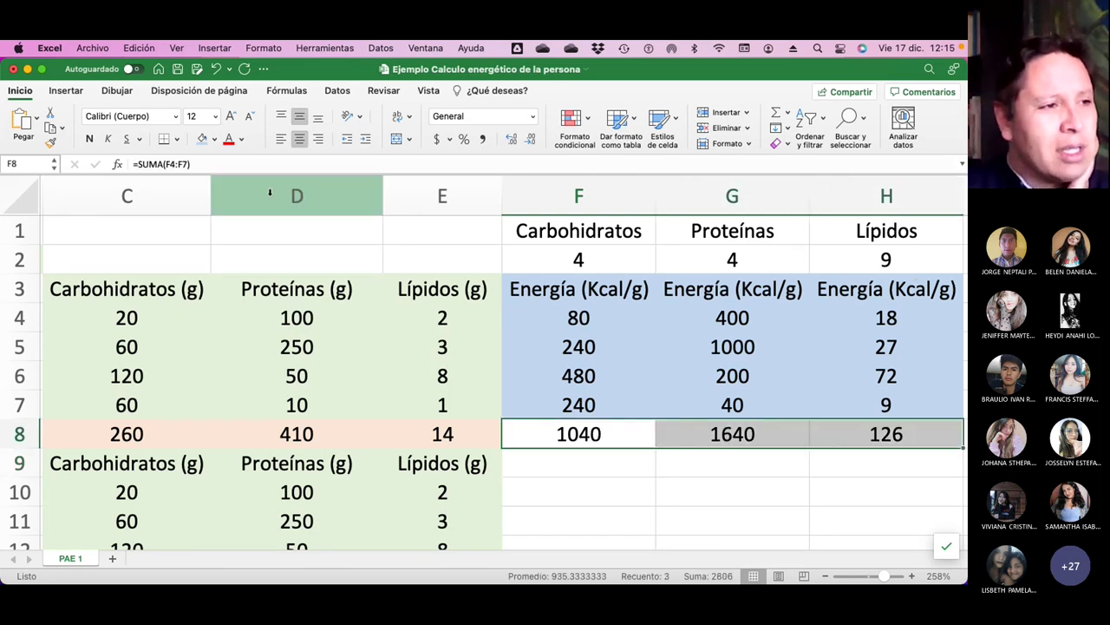
click(214, 139)
click(267, 217)
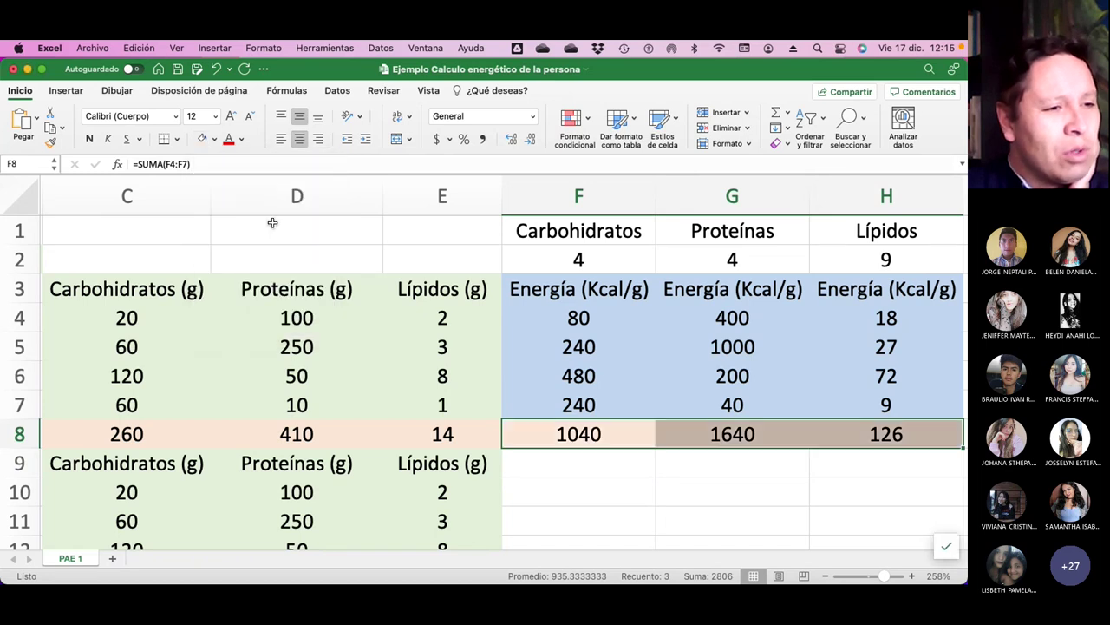
click(567, 538)
scroll(564, 467, right, 5)
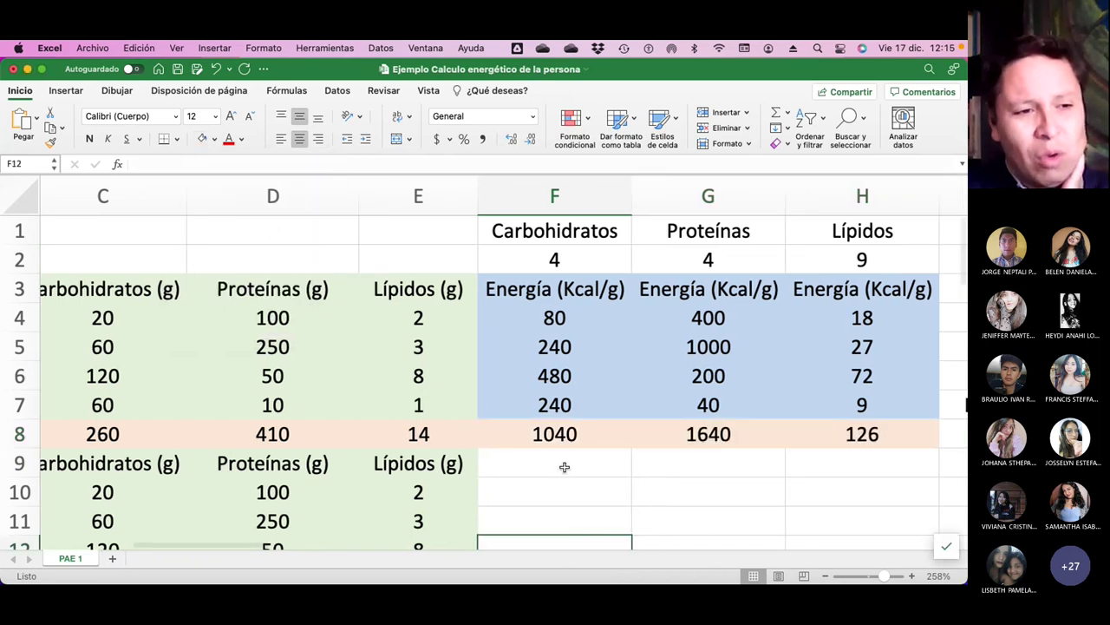
Put a thick box border around the Entrada header and its 2806 total.
click(760, 438)
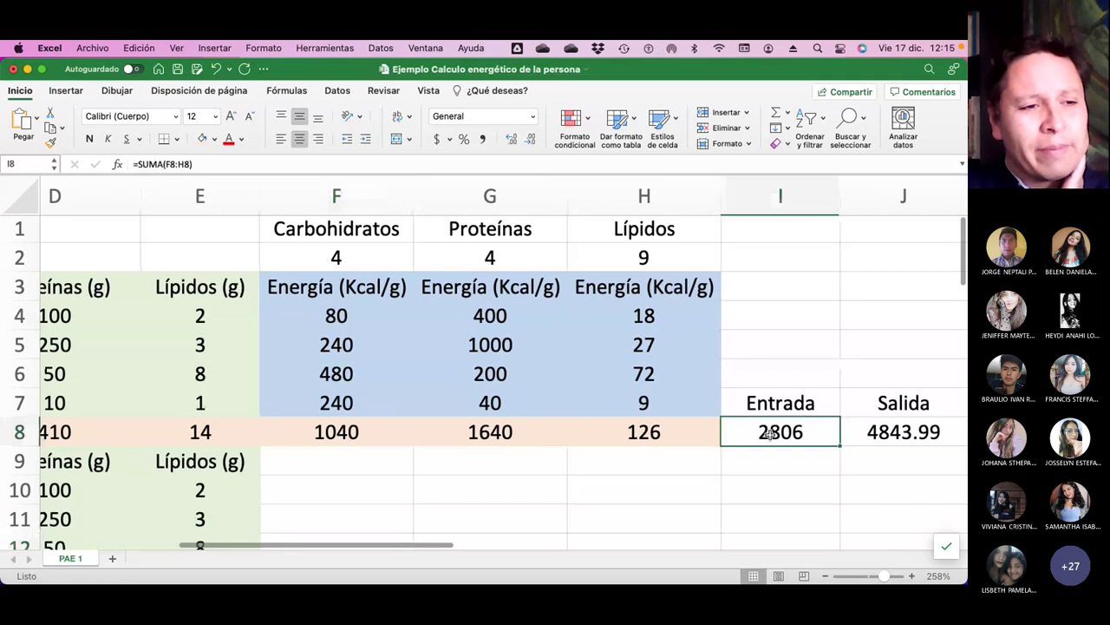
click(215, 164)
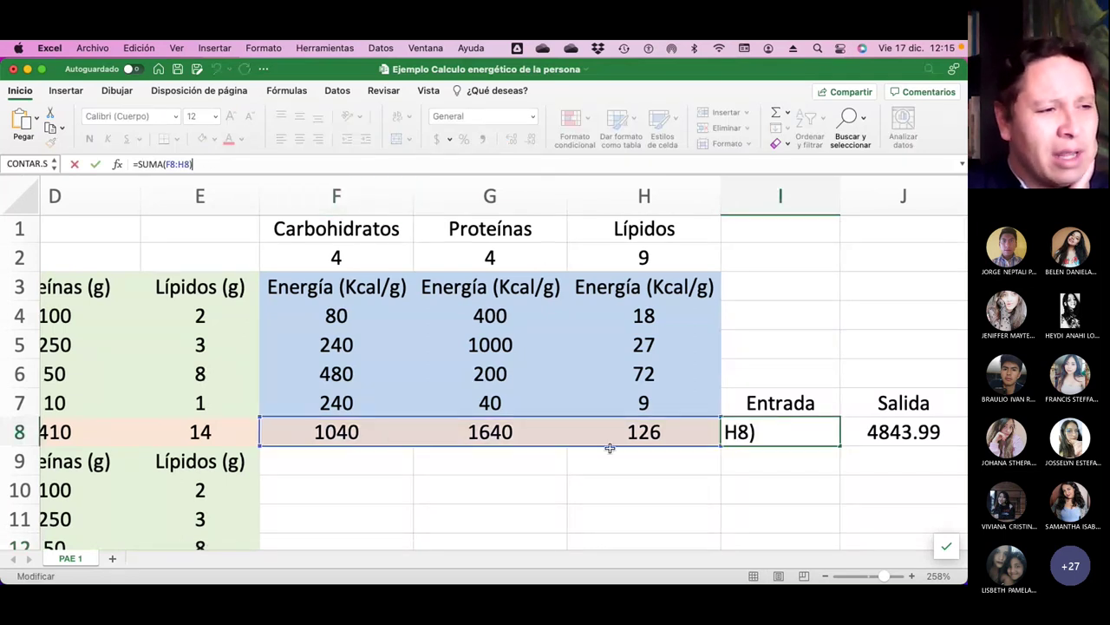
key(Return)
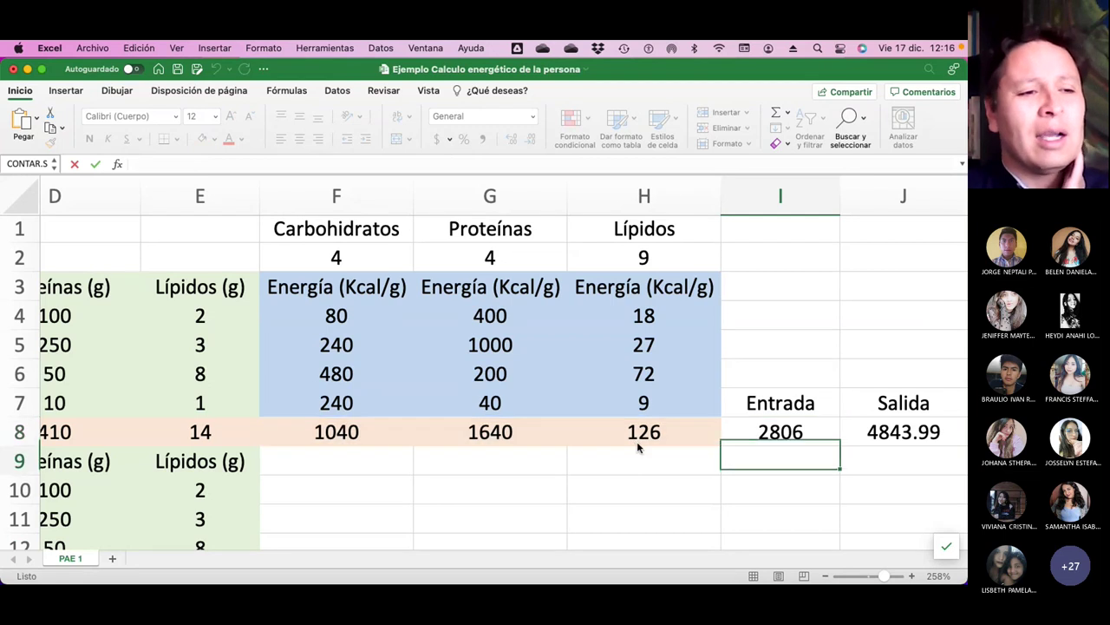
drag(767, 413, 771, 432)
scroll(473, 274, right, 3)
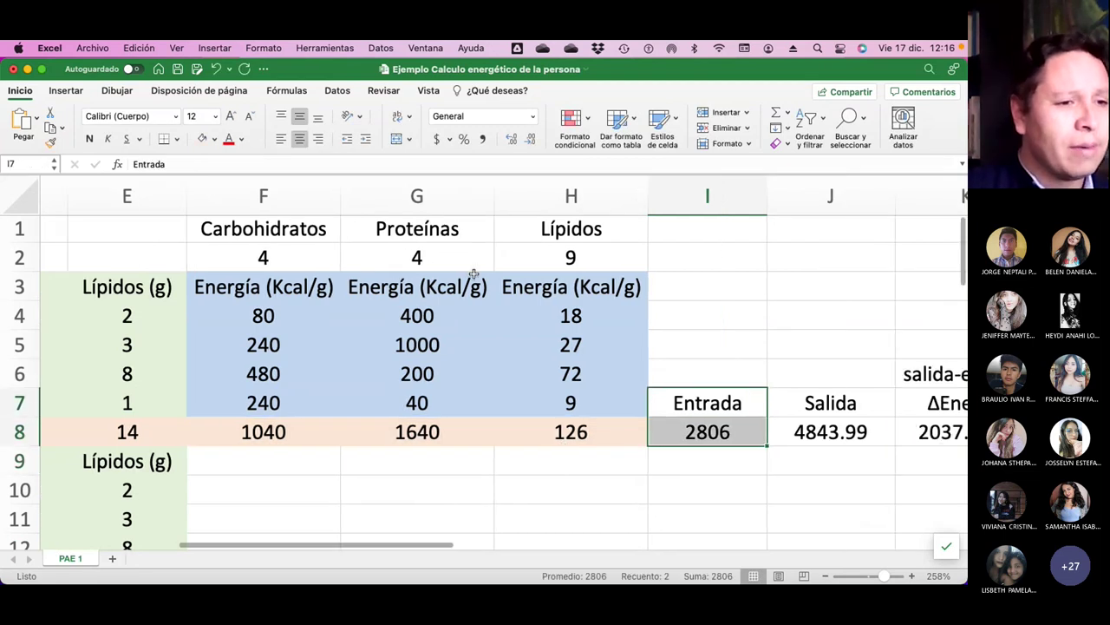
click(214, 140)
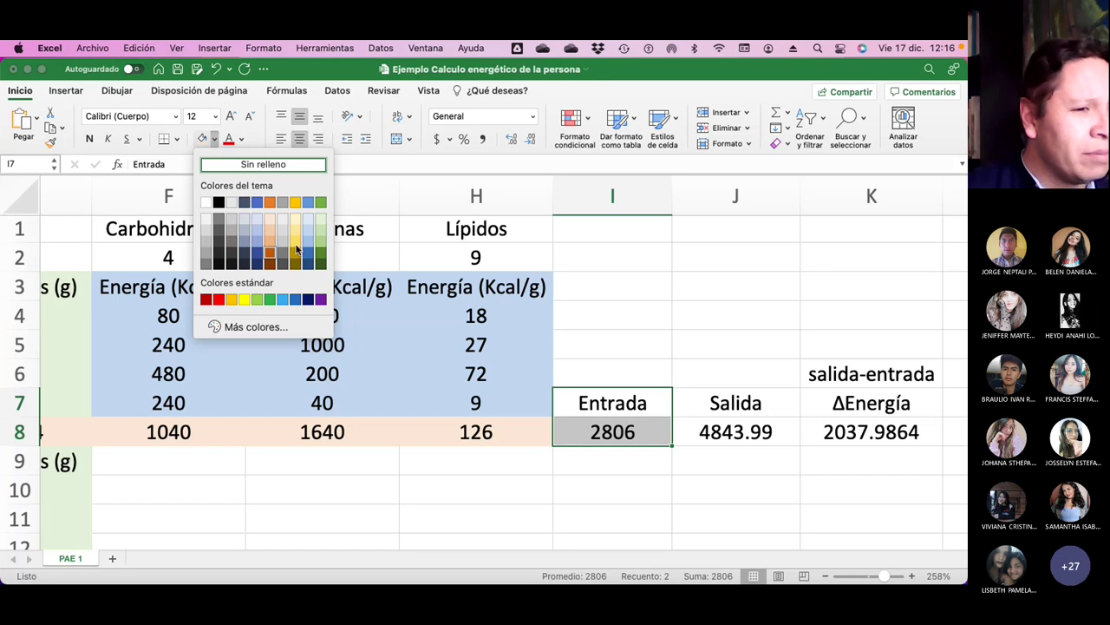
click(631, 280)
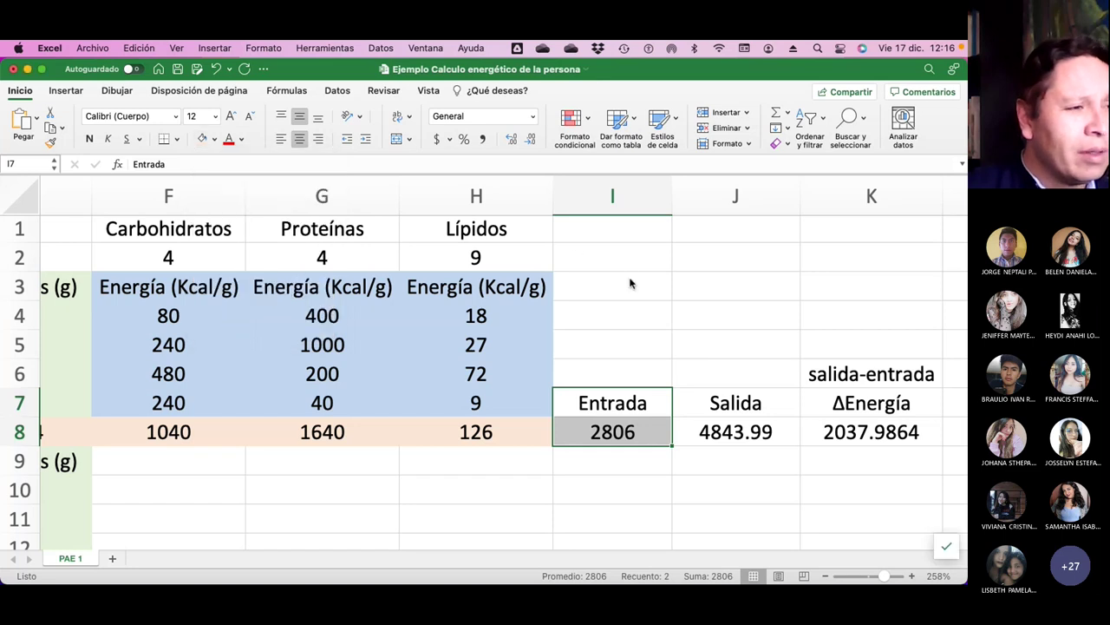
click(178, 139)
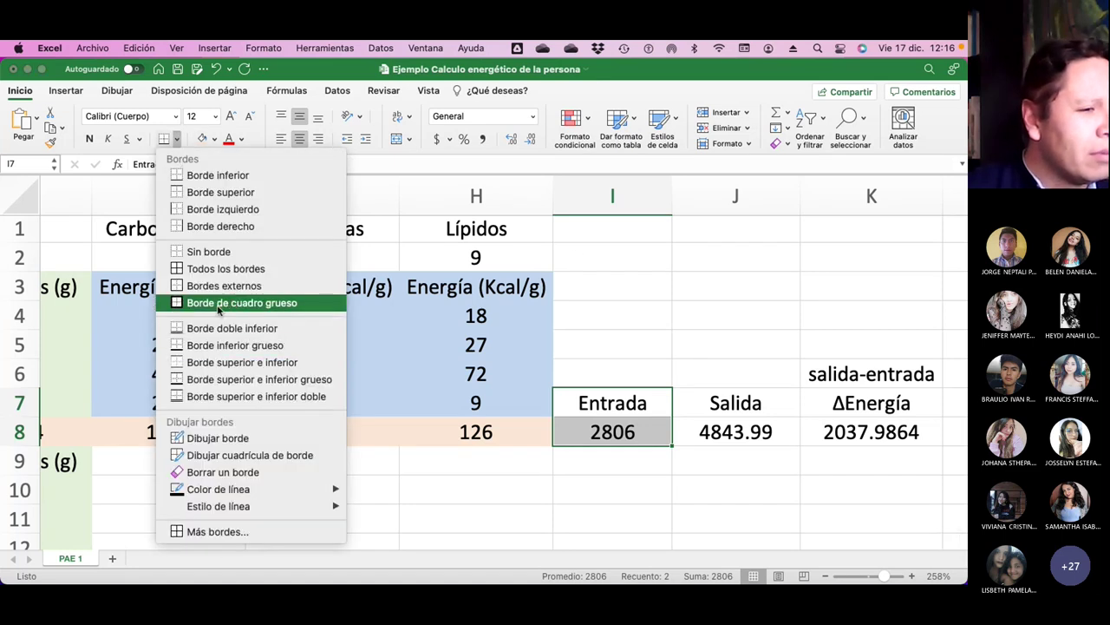
click(217, 303)
click(708, 528)
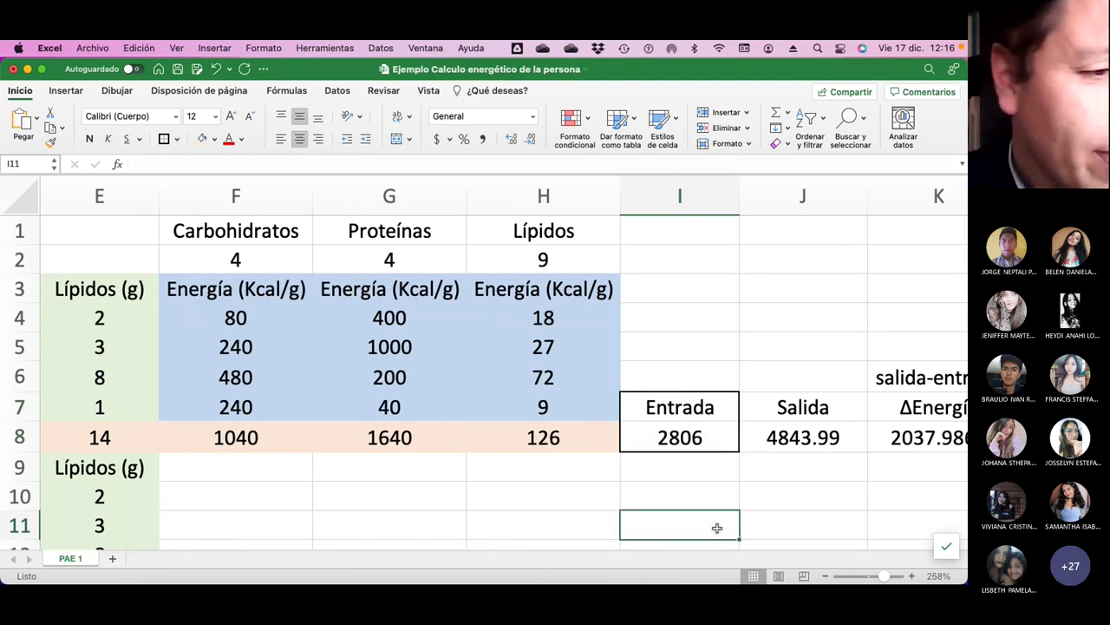
Enter the unit label Kcal/día in I6 above Entrada.
click(694, 375)
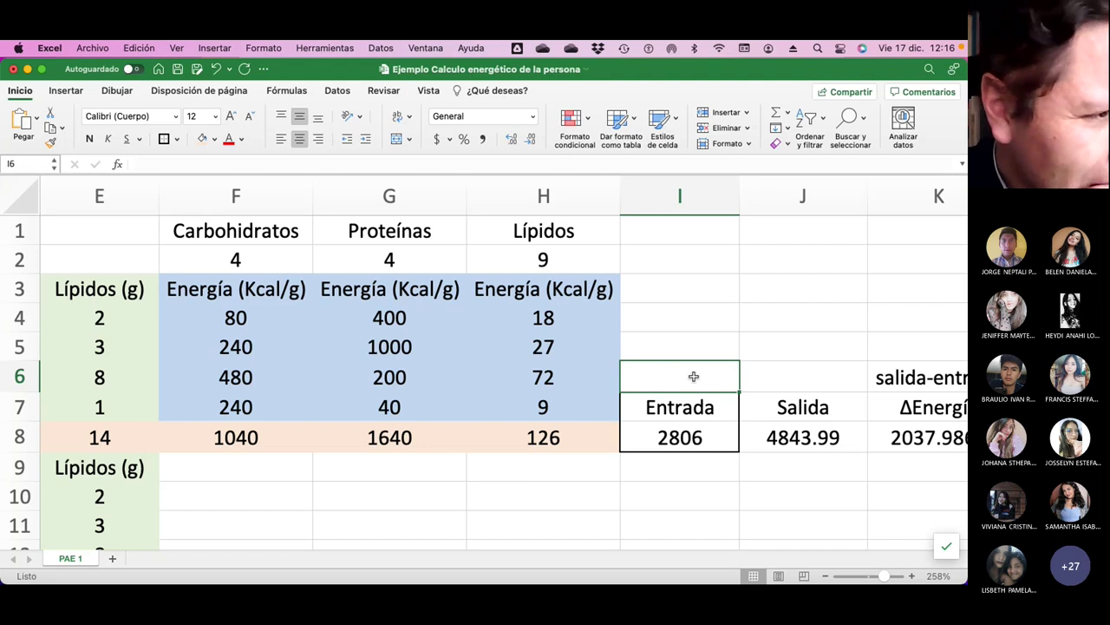
text(Kcal/día)
key(Return)
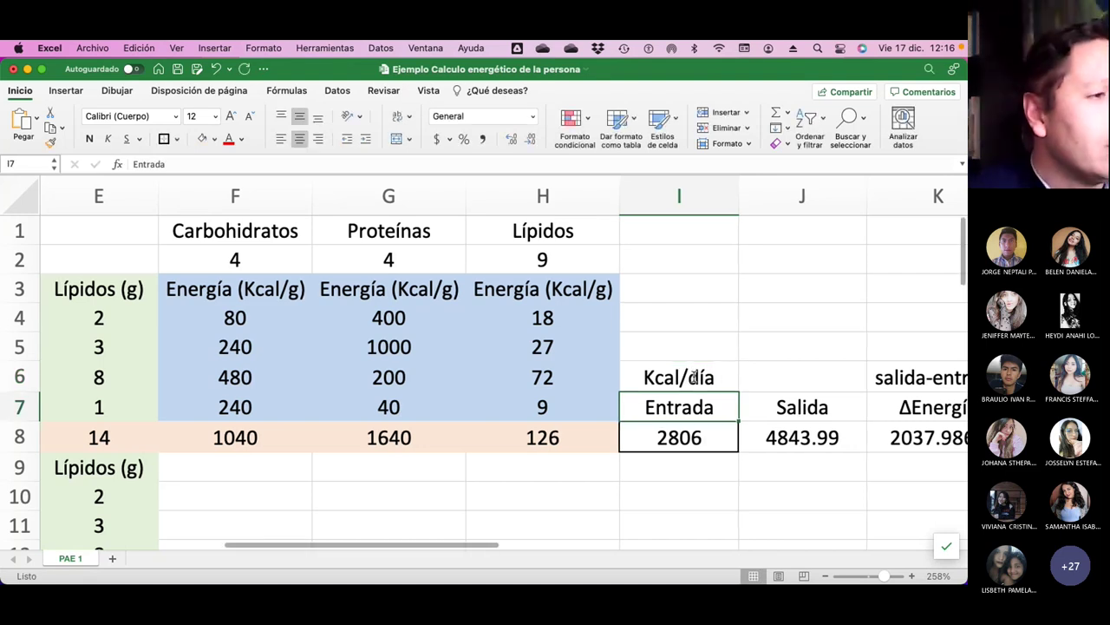
scroll(199, 393, left, 3)
scroll(199, 393, left, 3)
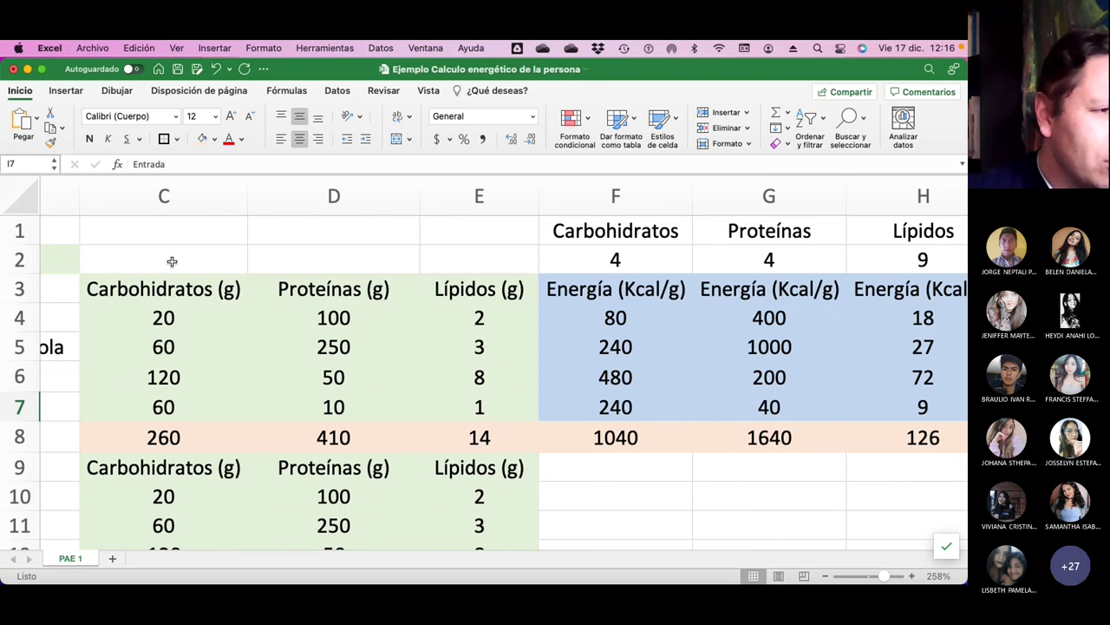
scroll(103, 398, left, 5)
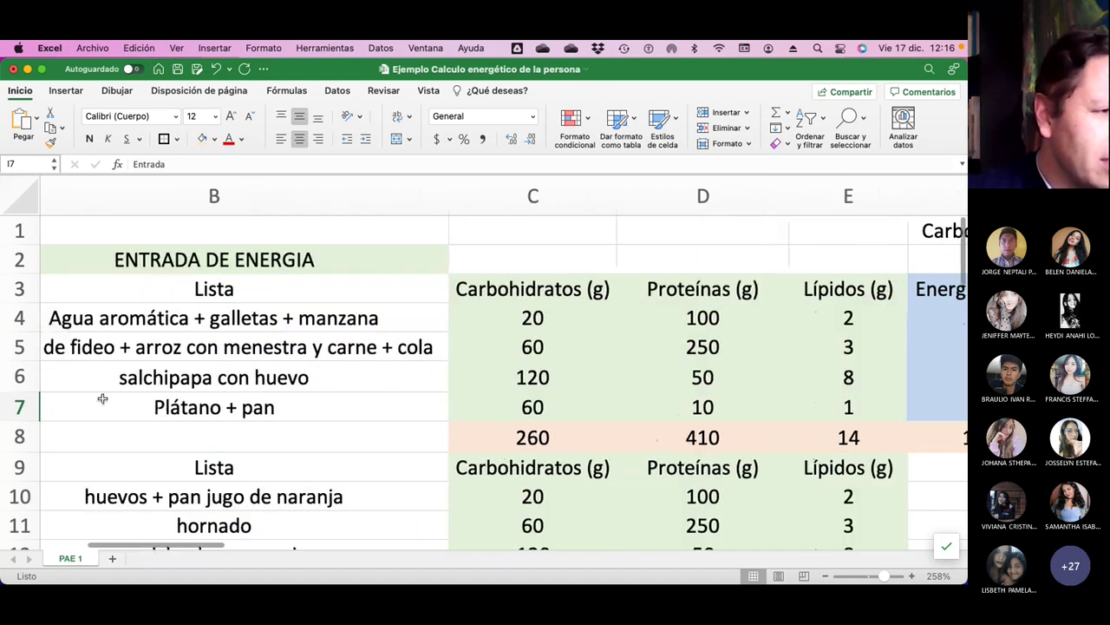
scroll(50, 371, left, 4)
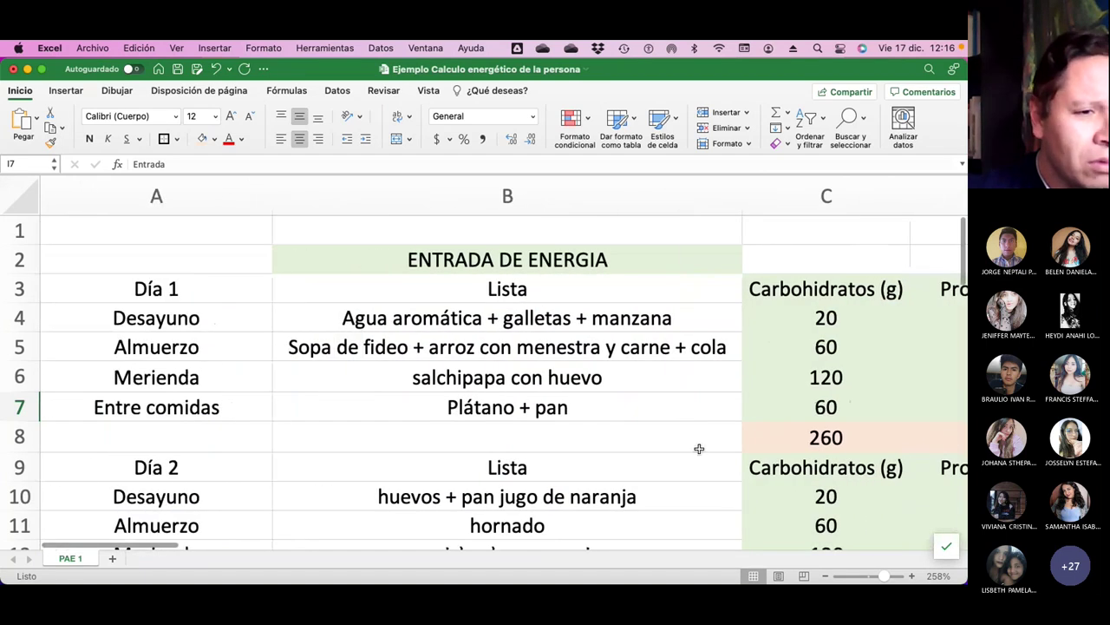
scroll(699, 449, right, 5)
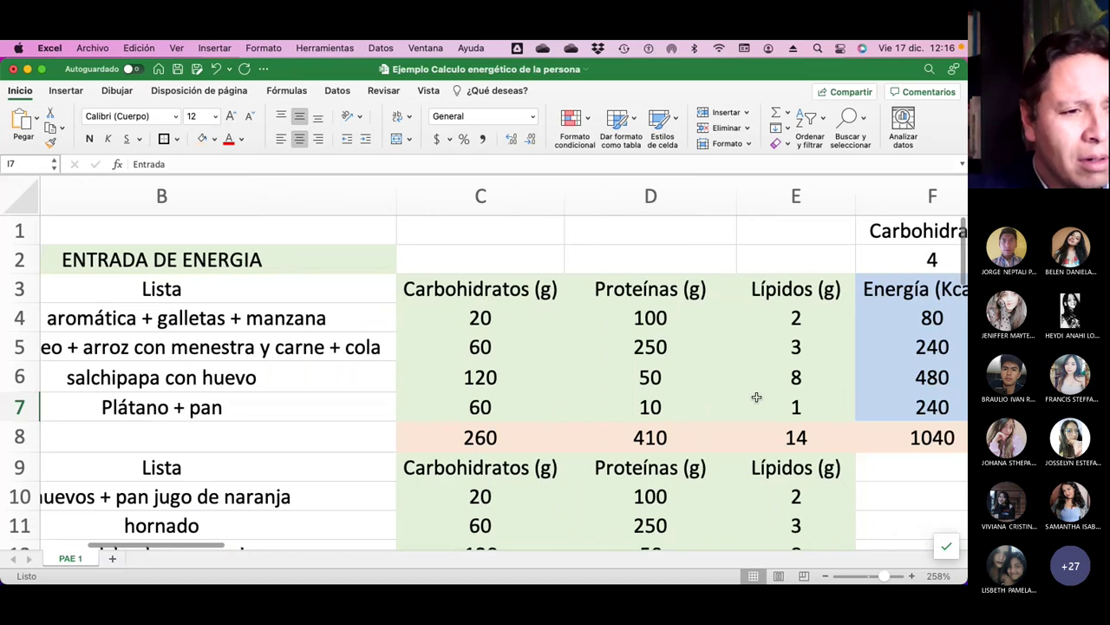
scroll(756, 397, right, 4)
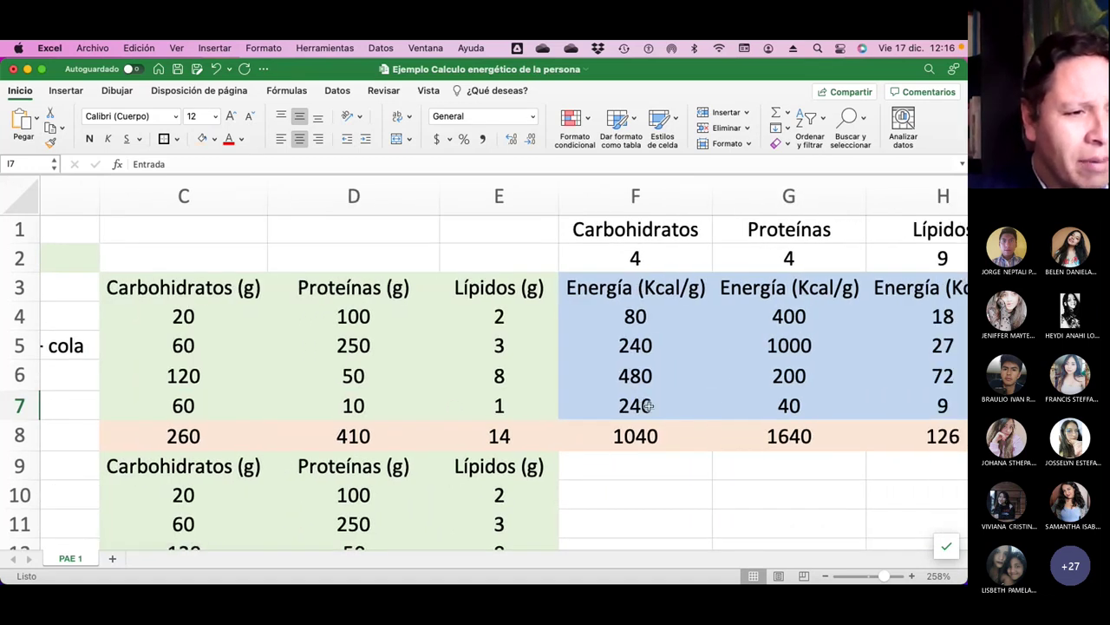
scroll(650, 405, right, 3)
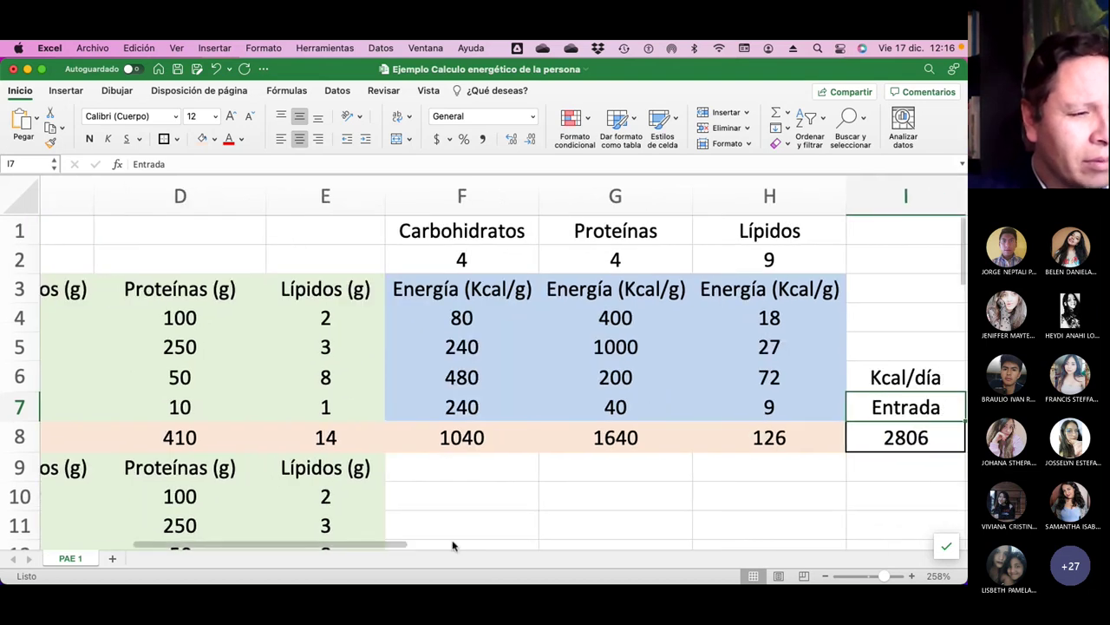
click(464, 438)
click(624, 438)
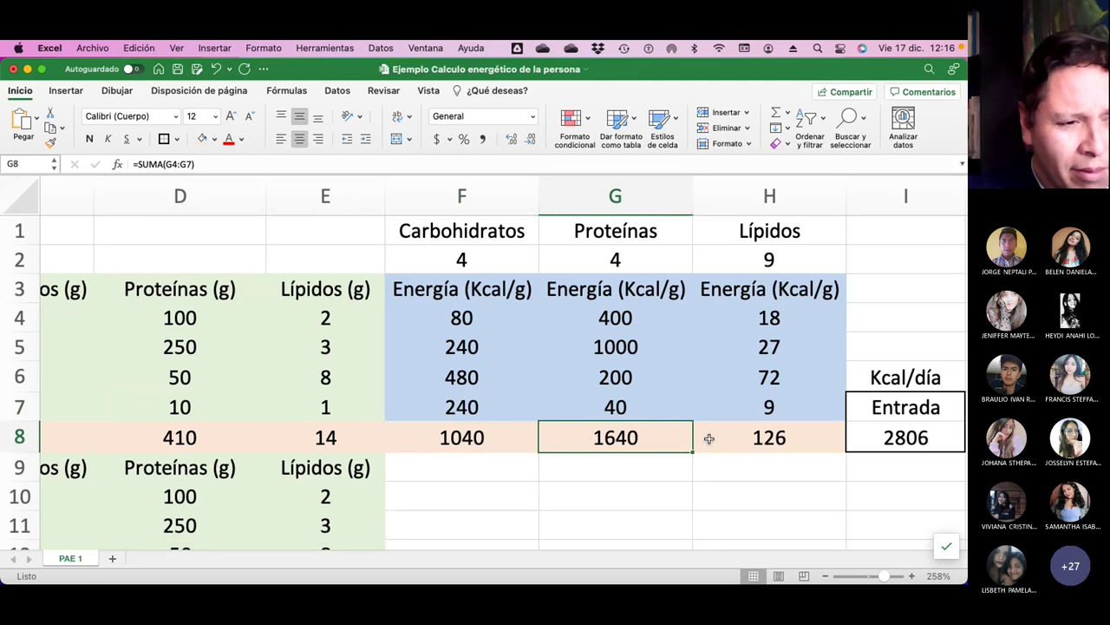
click(709, 438)
scroll(707, 437, right, 5)
click(508, 422)
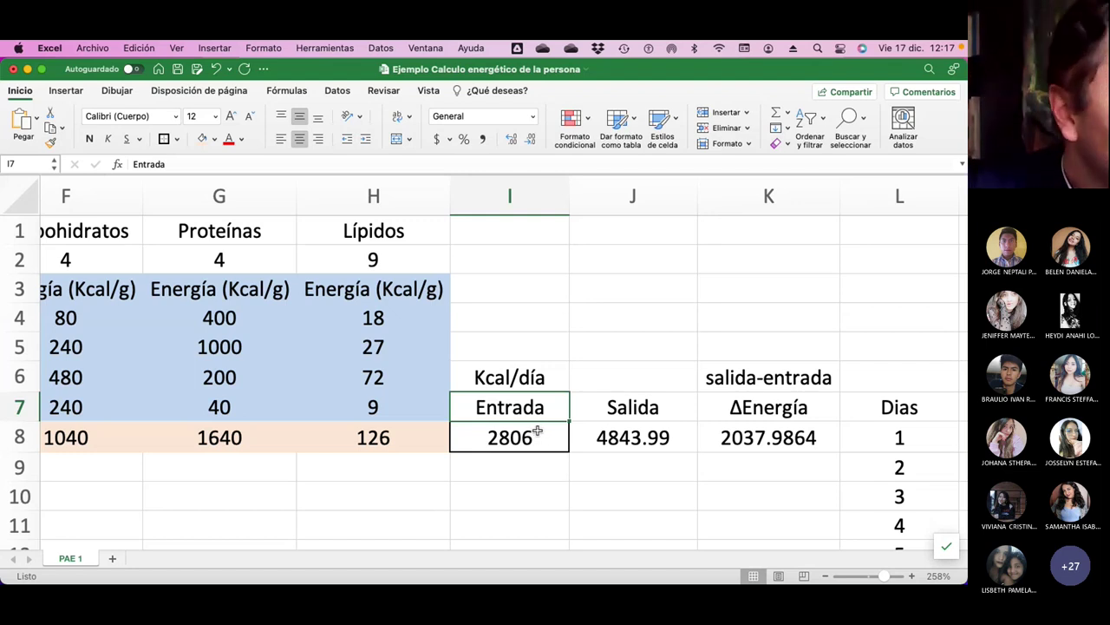
click(670, 483)
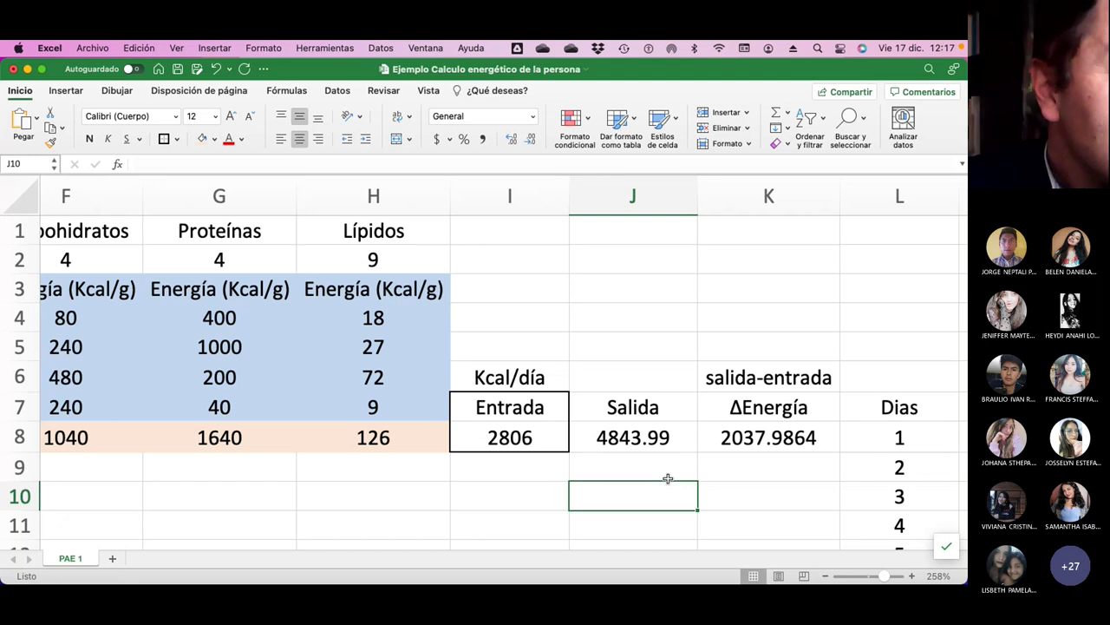
Box the Salida header and its 4843.99 value with a thick border.
drag(605, 404, 607, 438)
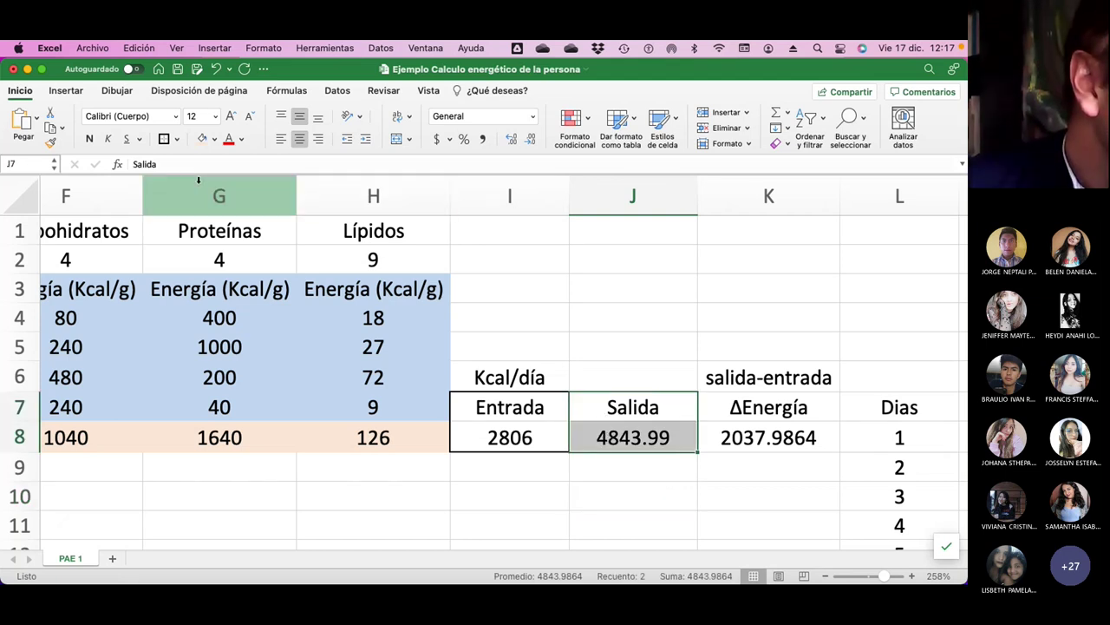
scroll(582, 451, down, 2)
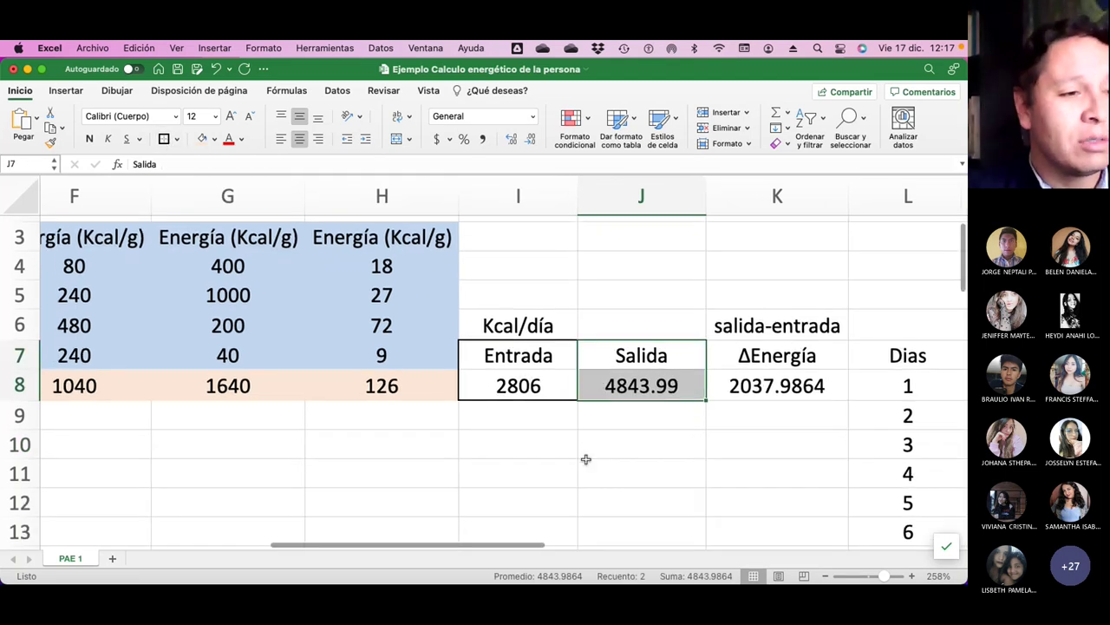
click(586, 460)
Box the MB HB (Kcal/dia) label together with its 2038.624 value.
scroll(586, 460, left, 3)
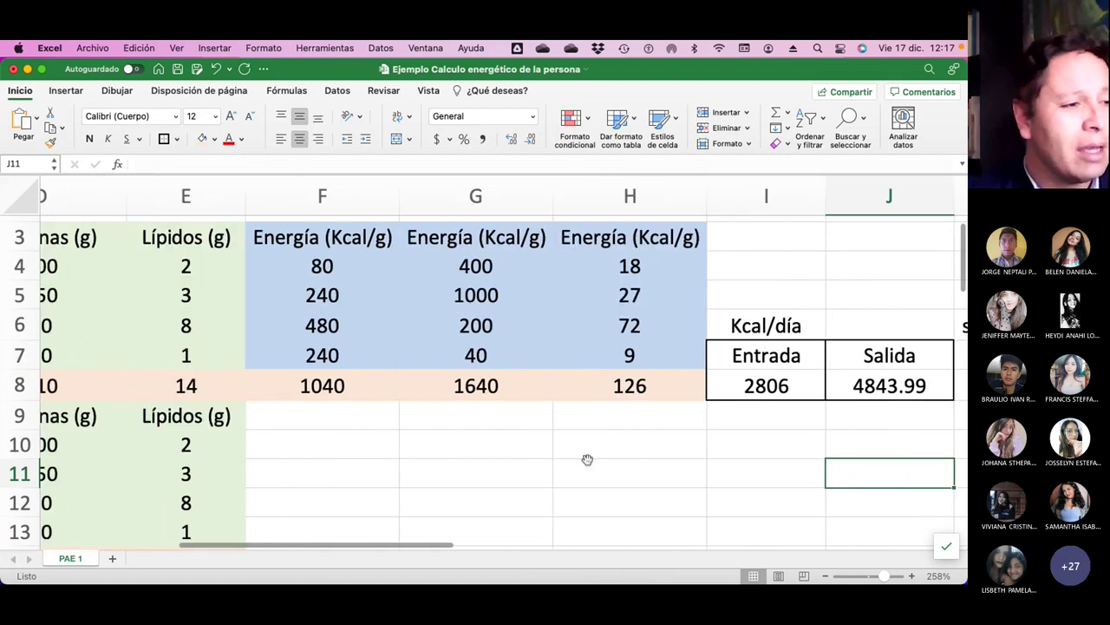
scroll(587, 459, left, 2)
scroll(587, 459, down, 5)
scroll(587, 459, up, 2)
scroll(588, 459, left, 2)
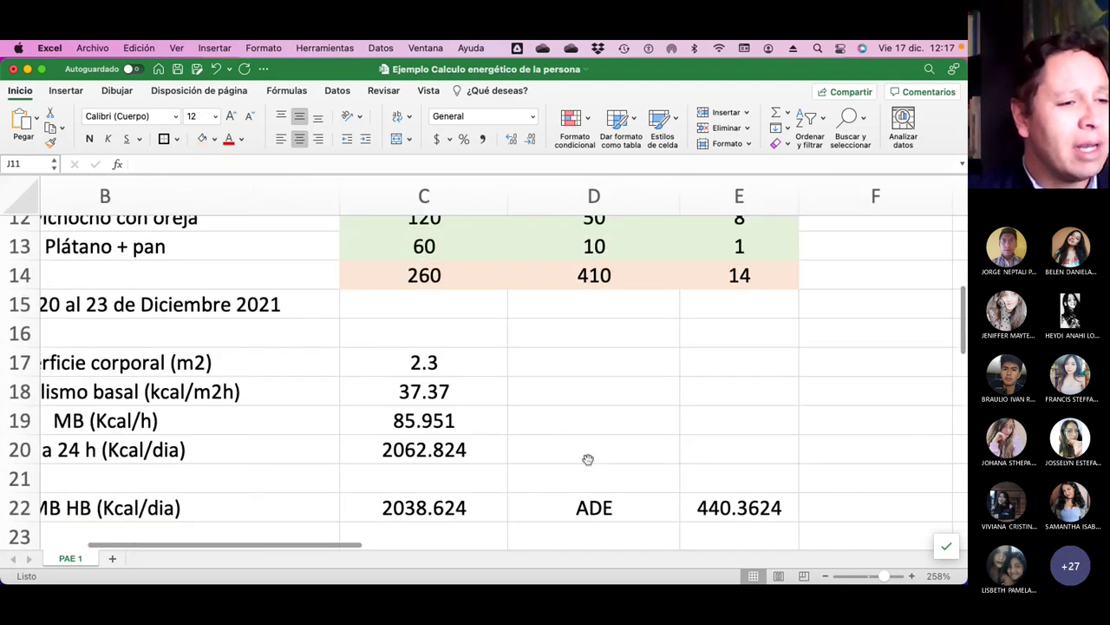
scroll(587, 459, left, 2)
scroll(587, 458, down, 5)
scroll(587, 459, up, 3)
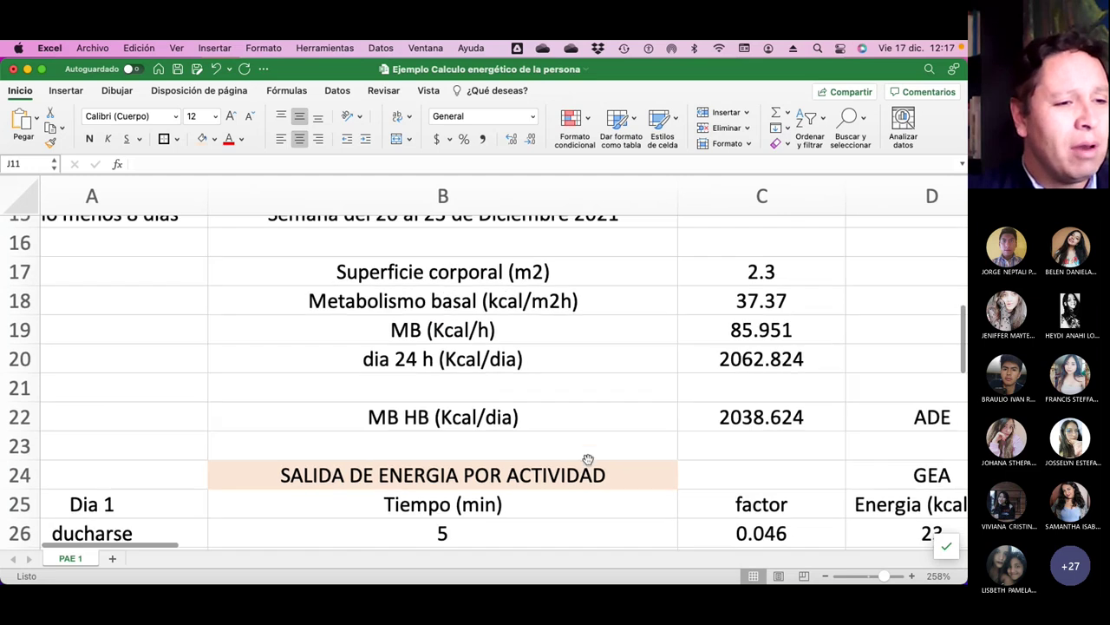
scroll(587, 459, right, 2)
click(614, 420)
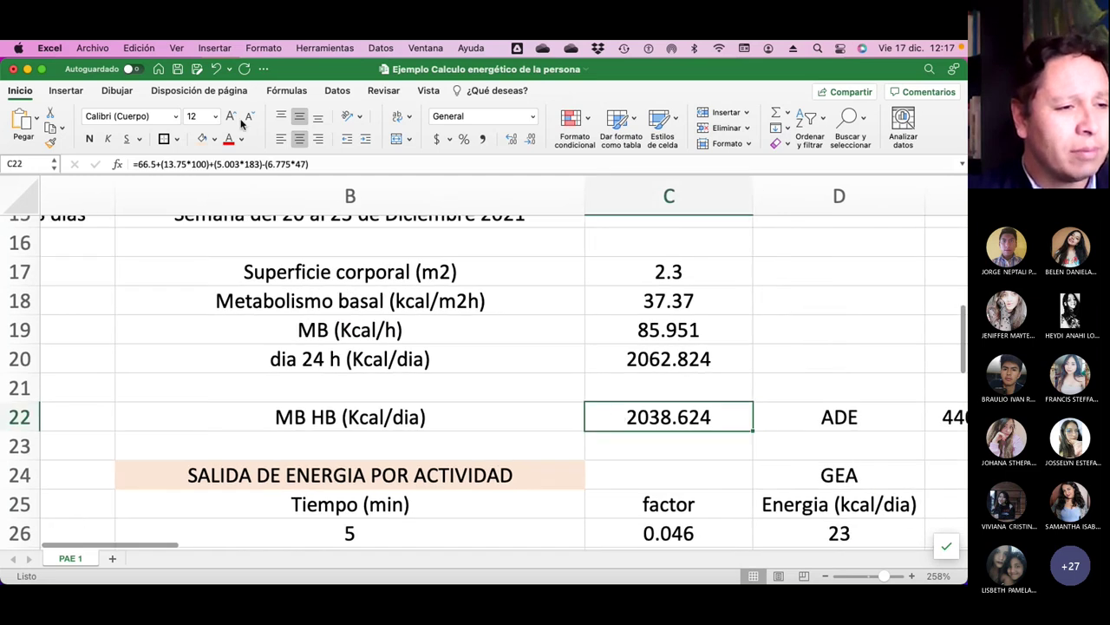
click(373, 424)
drag(440, 422, 629, 422)
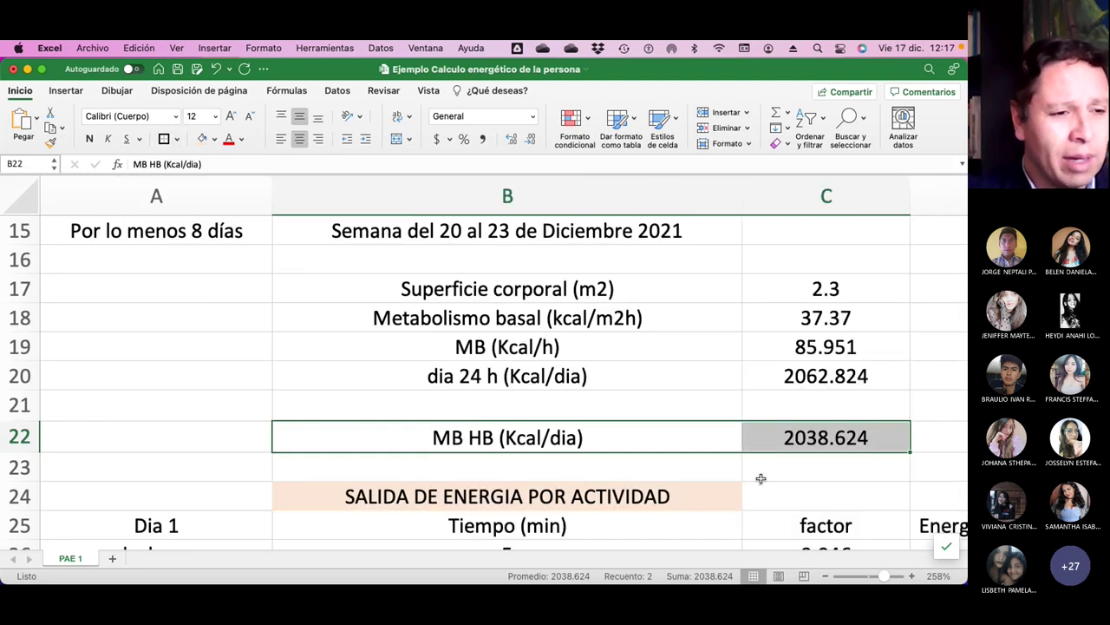
click(762, 477)
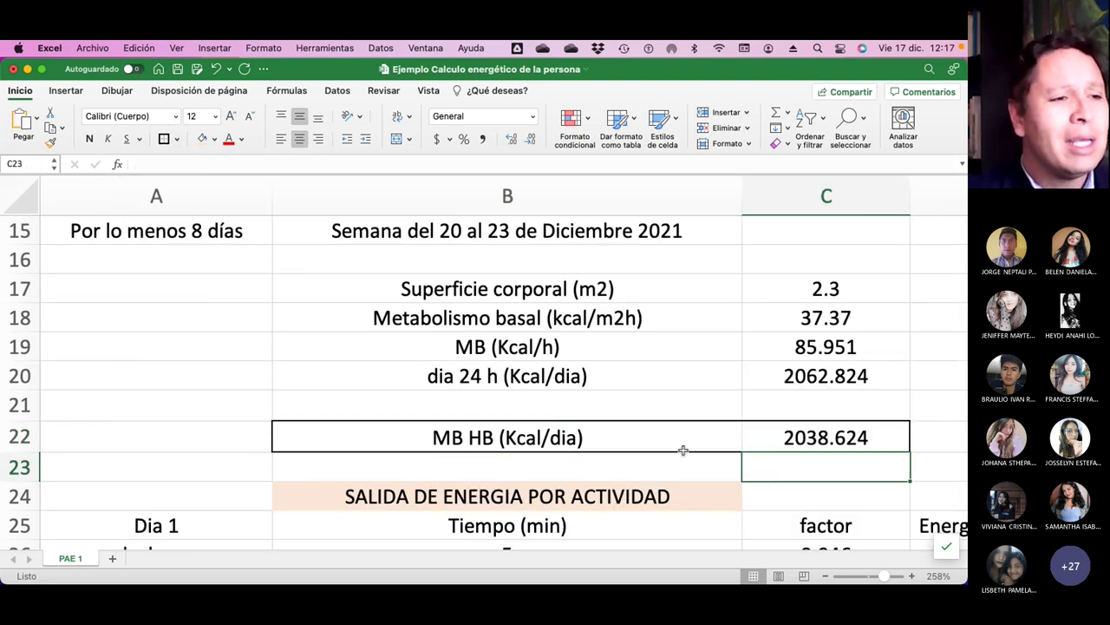
Review the 24 h basal and MB HB formulas, then scroll to the Dia 1 activity table.
scroll(691, 450, up, 1)
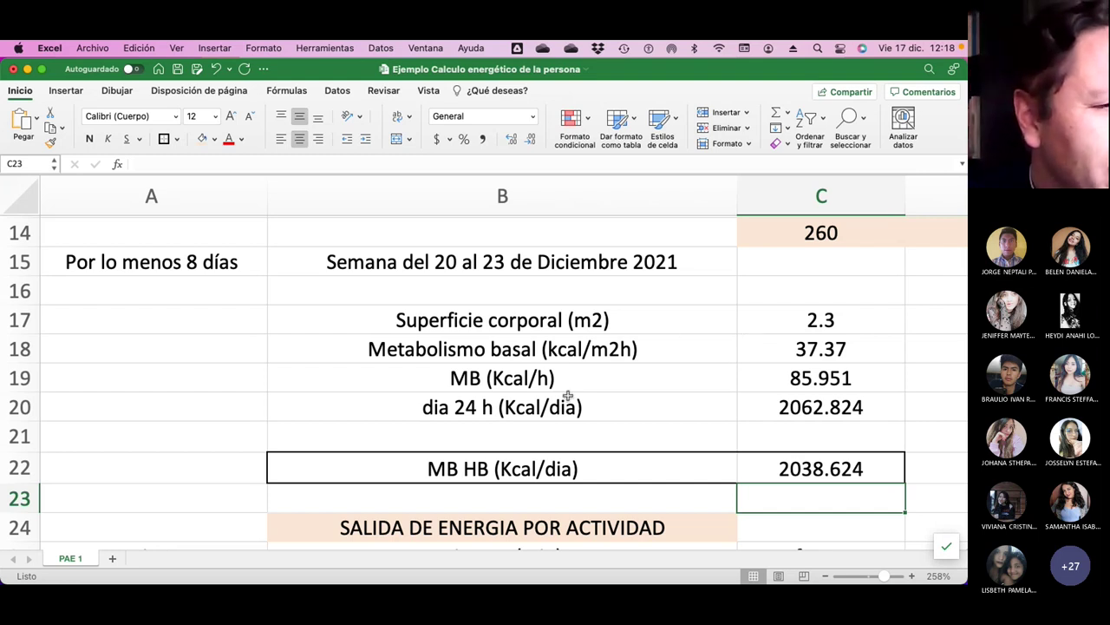
scroll(649, 393, down, 3)
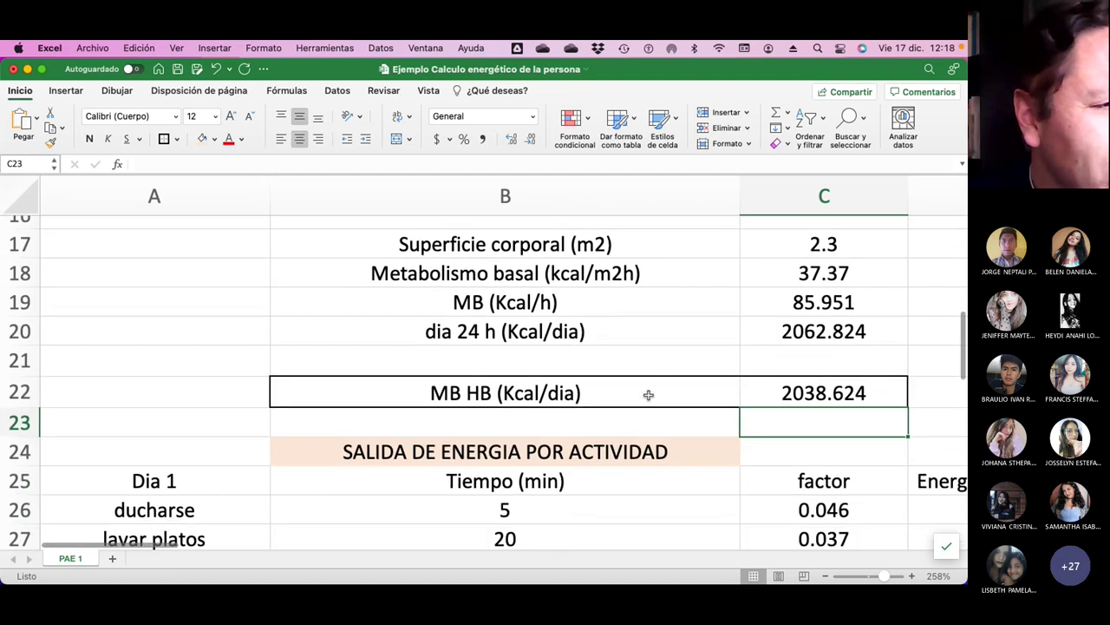
scroll(648, 395, up, 5)
scroll(647, 393, up, 1)
scroll(647, 393, right, 4)
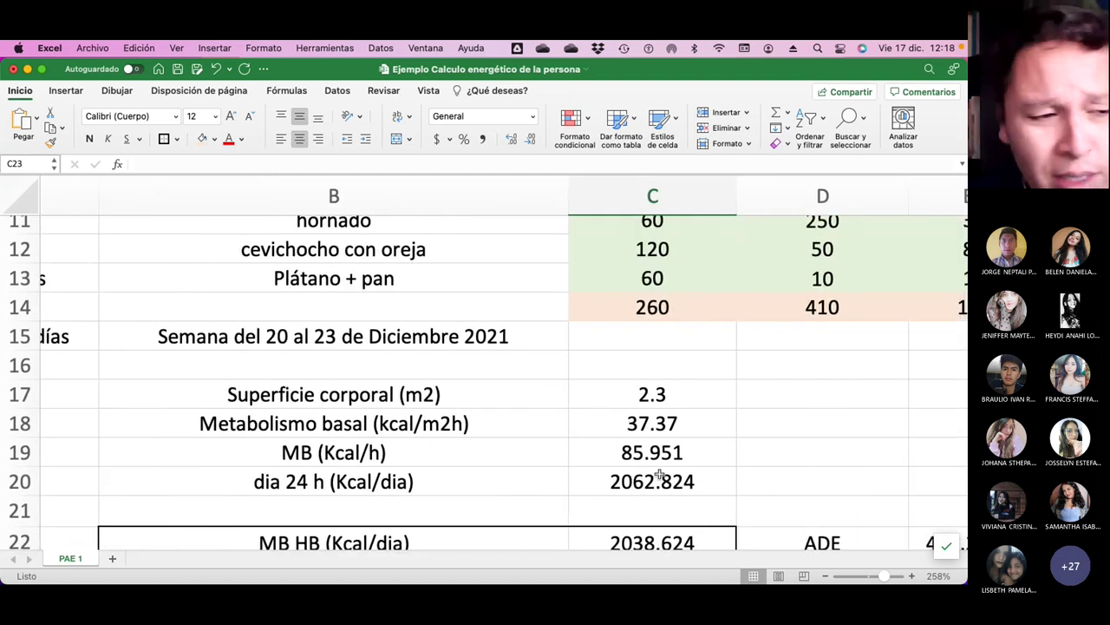
click(617, 488)
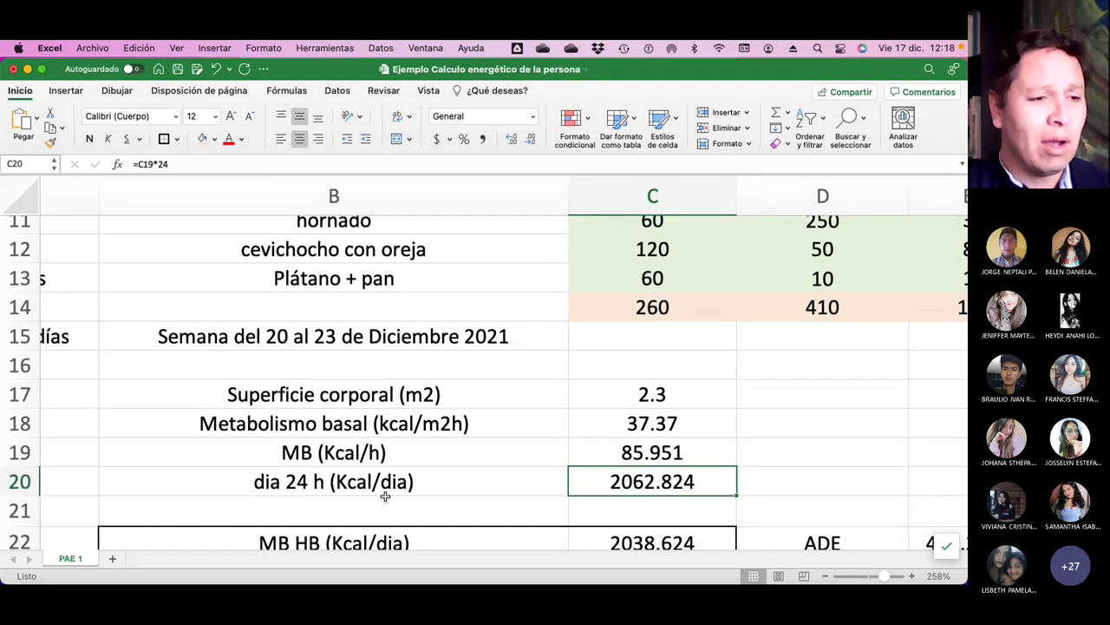
scroll(385, 496, down, 4)
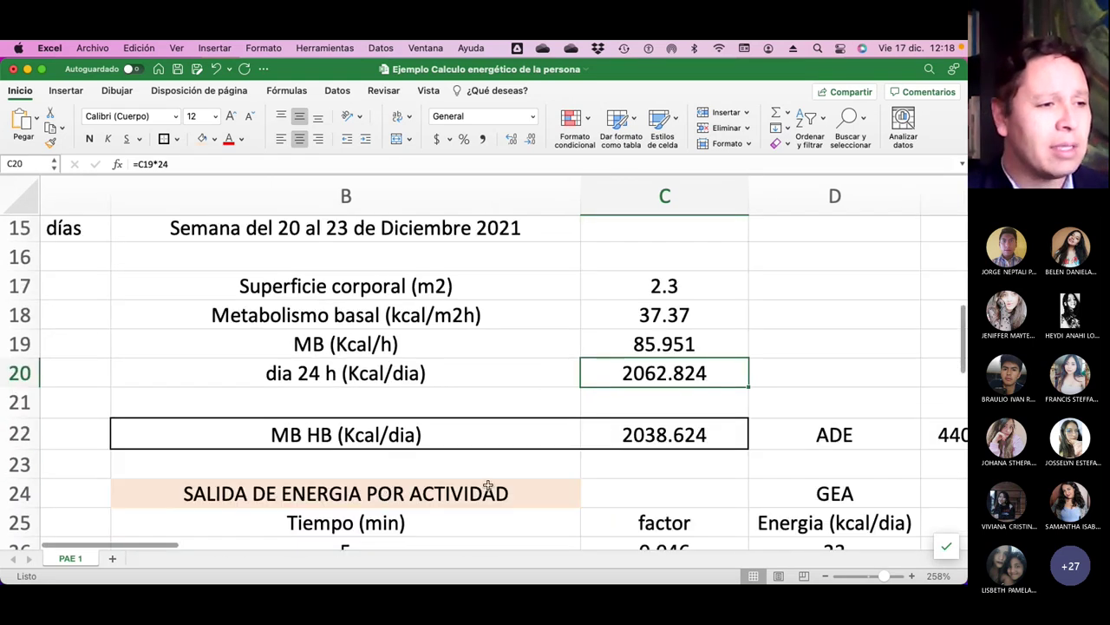
click(634, 444)
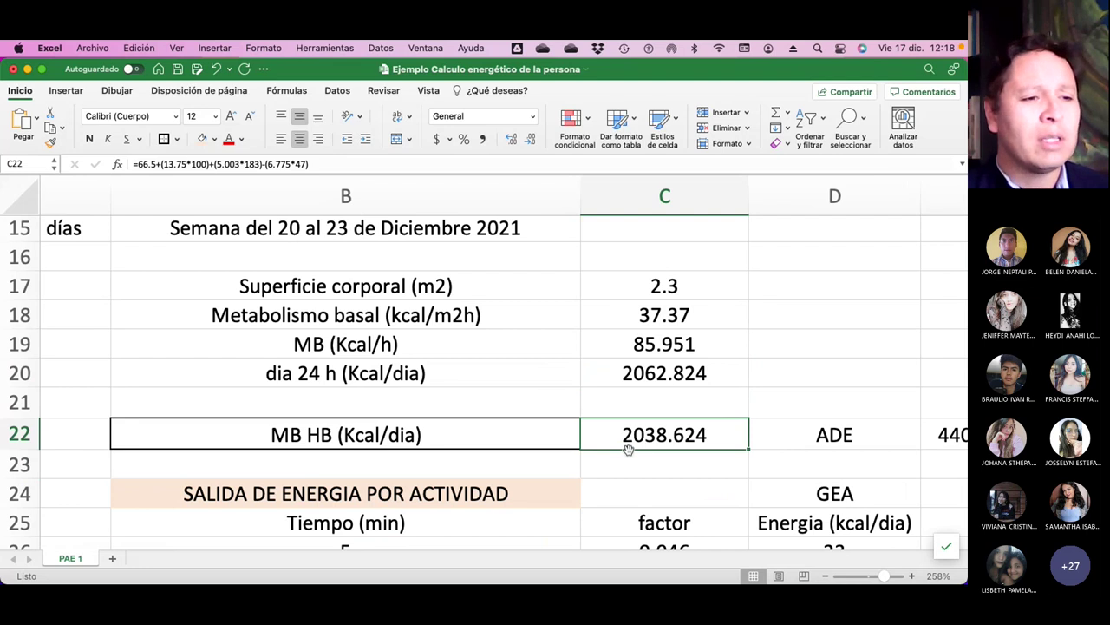
scroll(628, 449, down, 9)
scroll(628, 449, up, 2)
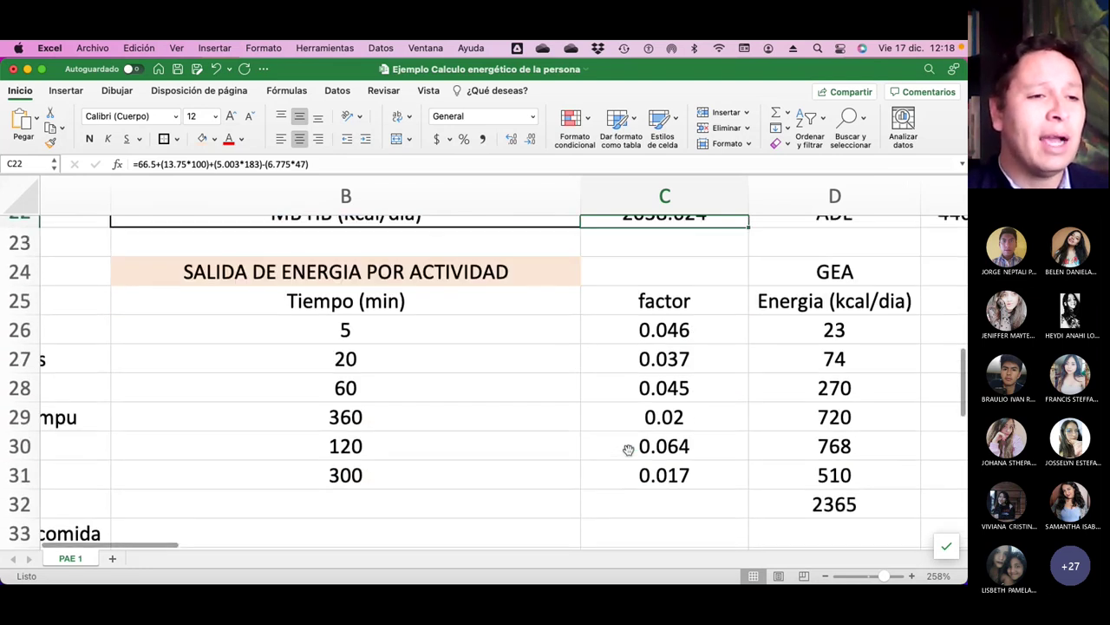
scroll(628, 448, left, 3)
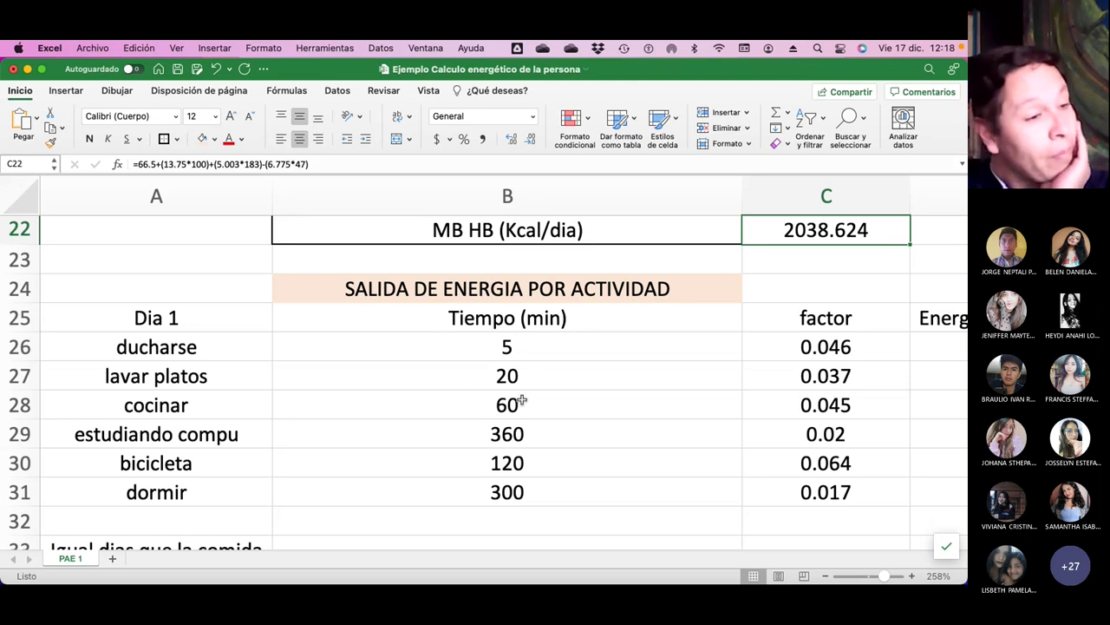
scroll(525, 404, down, 2)
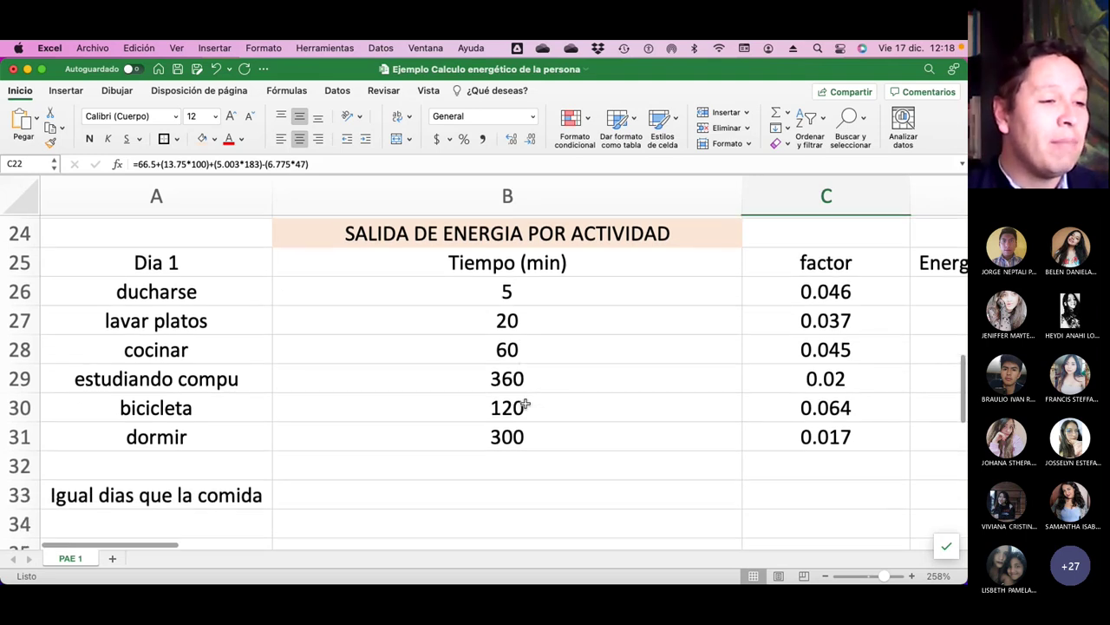
Change the dormir time in B31 from 300 to 200 minutes.
click(518, 438)
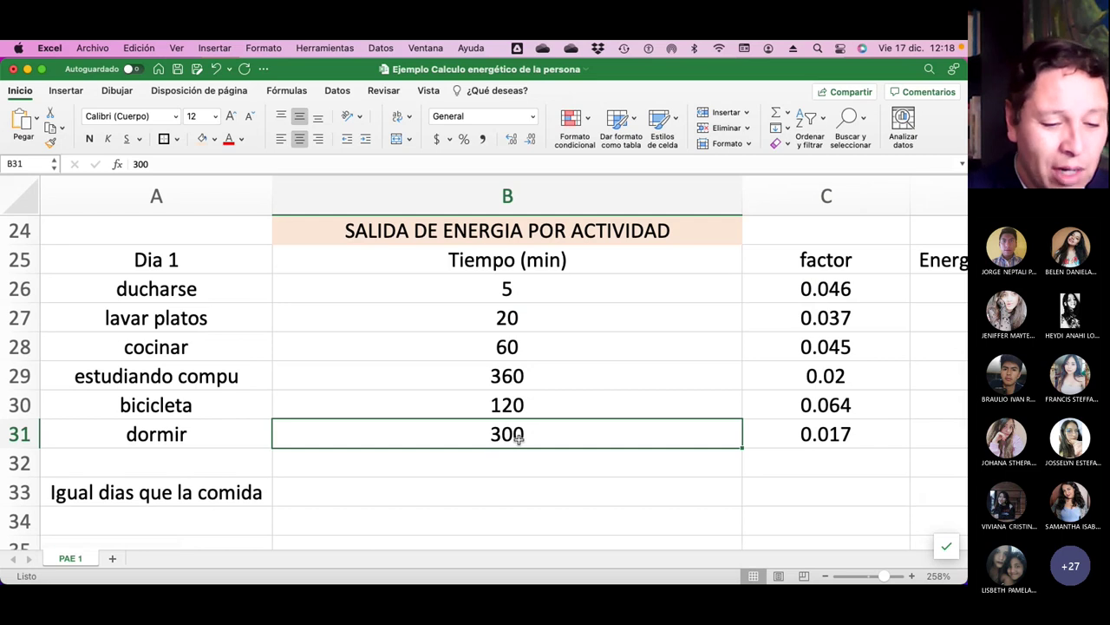
text(200)
key(Return)
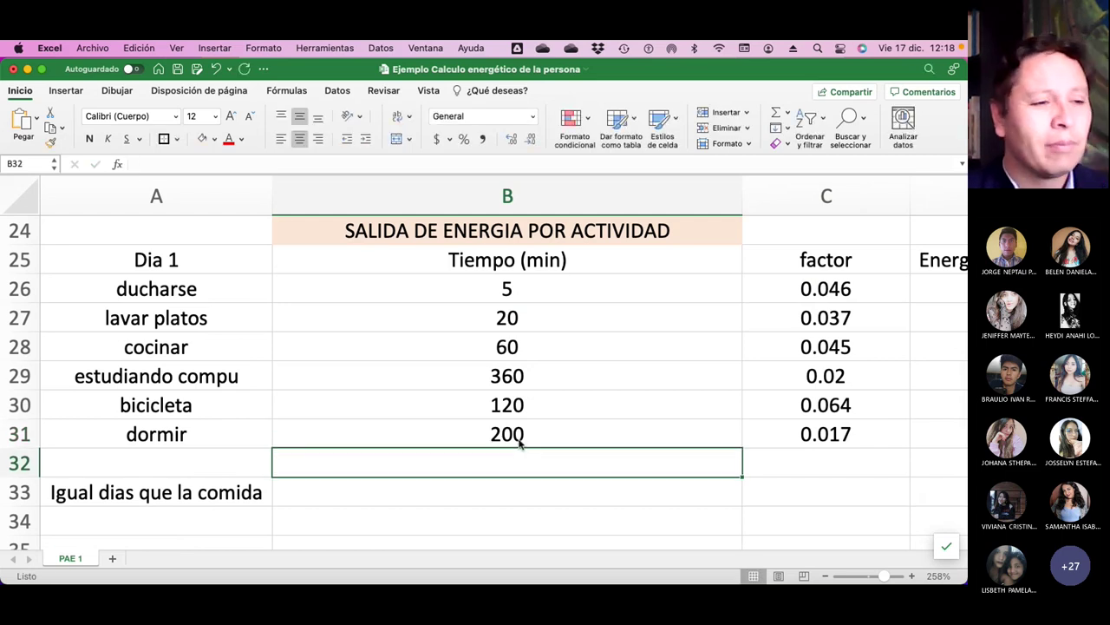
scroll(534, 440, right, 2)
scroll(555, 442, right, 2)
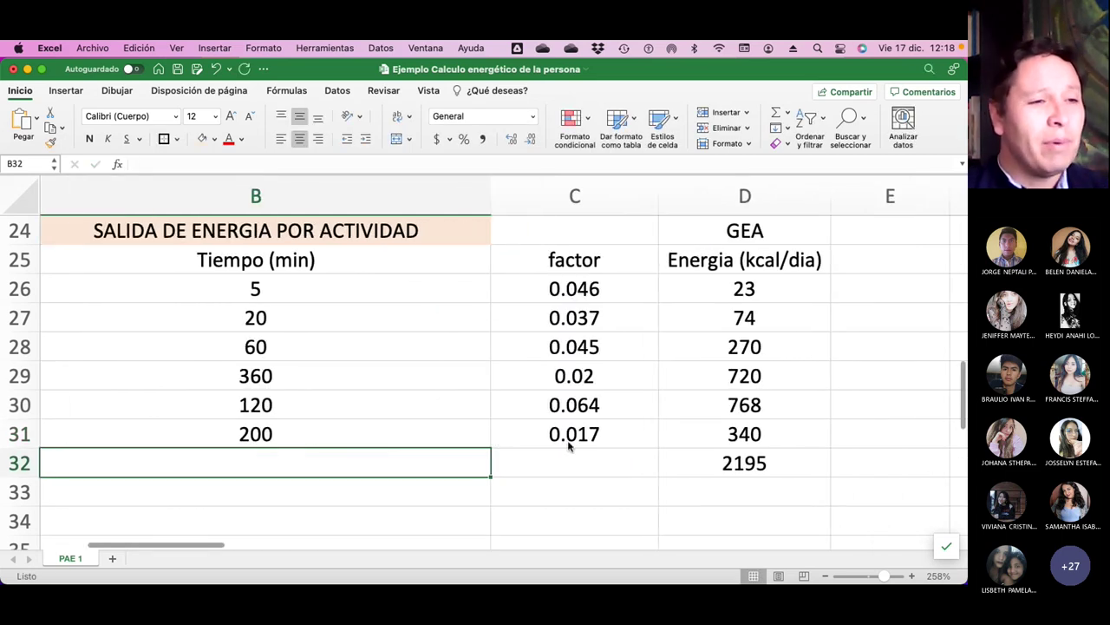
Inspect the D26 and D27 energy formulas, =B26*C26*100 and =B27*C27*100.
click(699, 292)
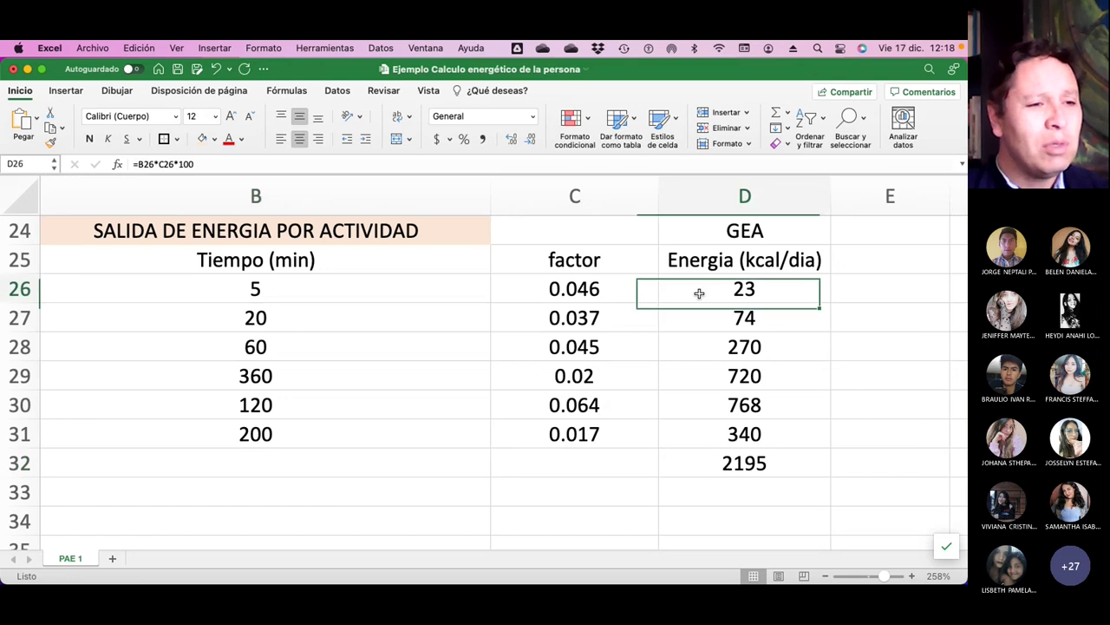
click(206, 163)
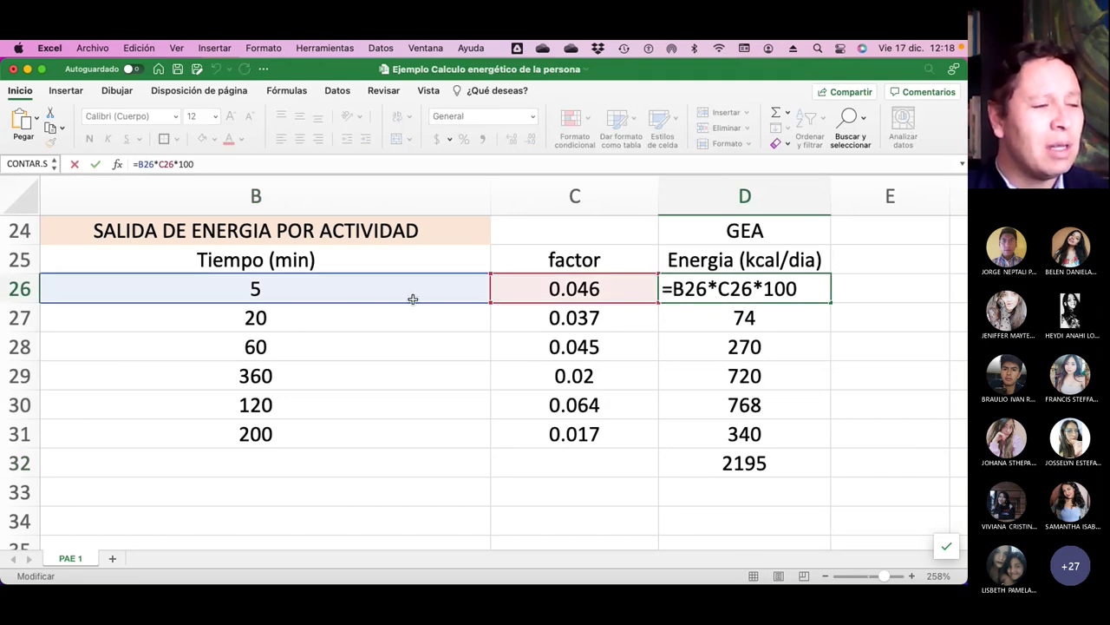
scroll(359, 305, left, 5)
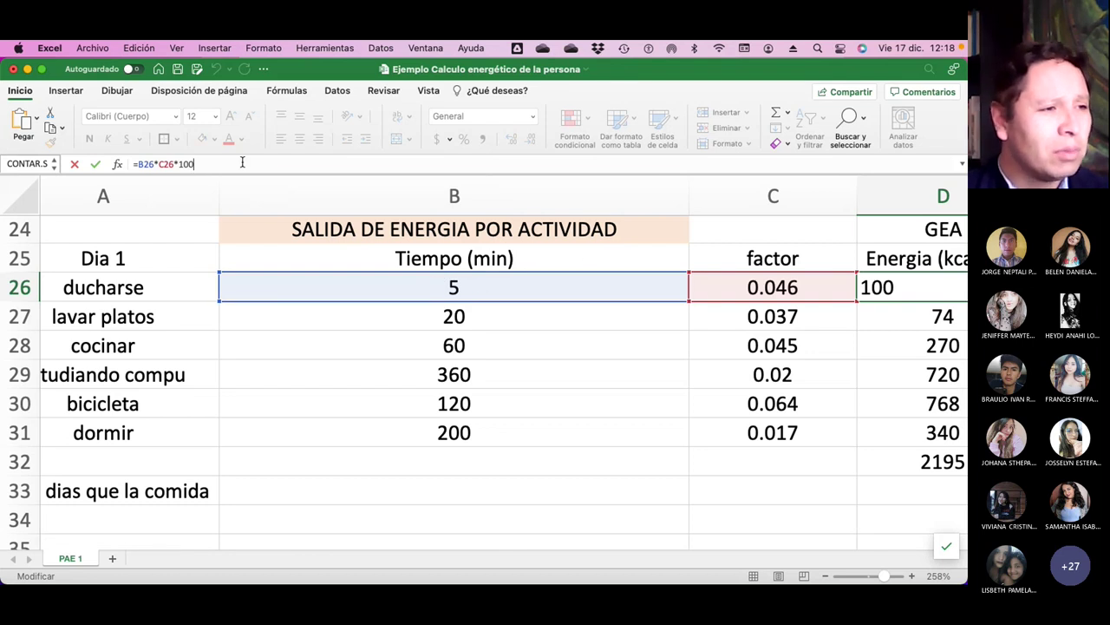
key(Return)
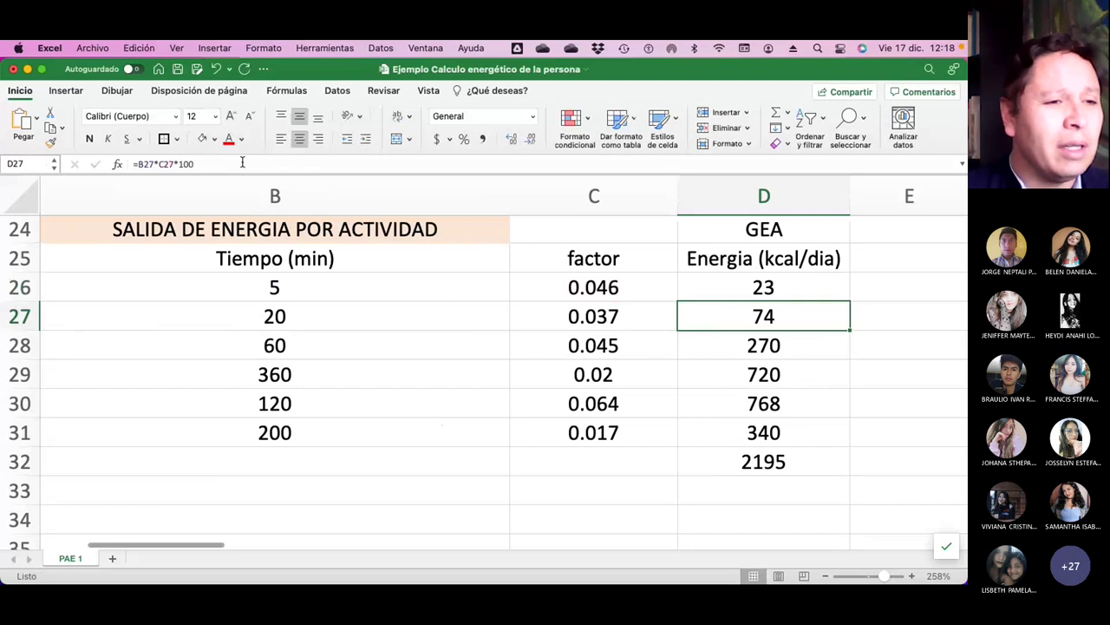
click(786, 286)
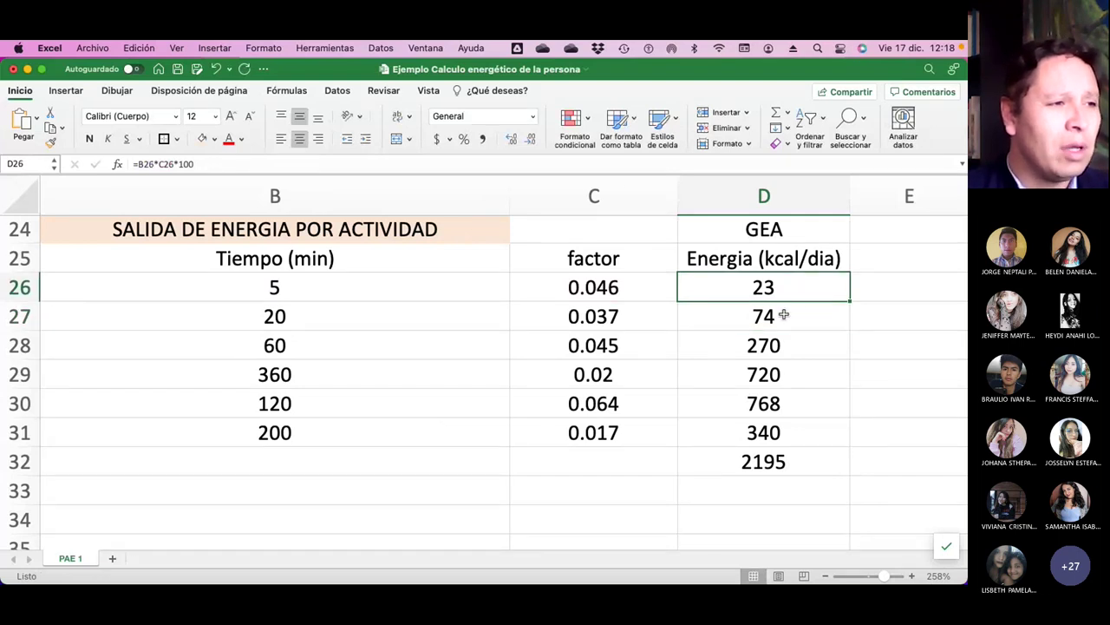
click(787, 319)
click(342, 261)
click(342, 290)
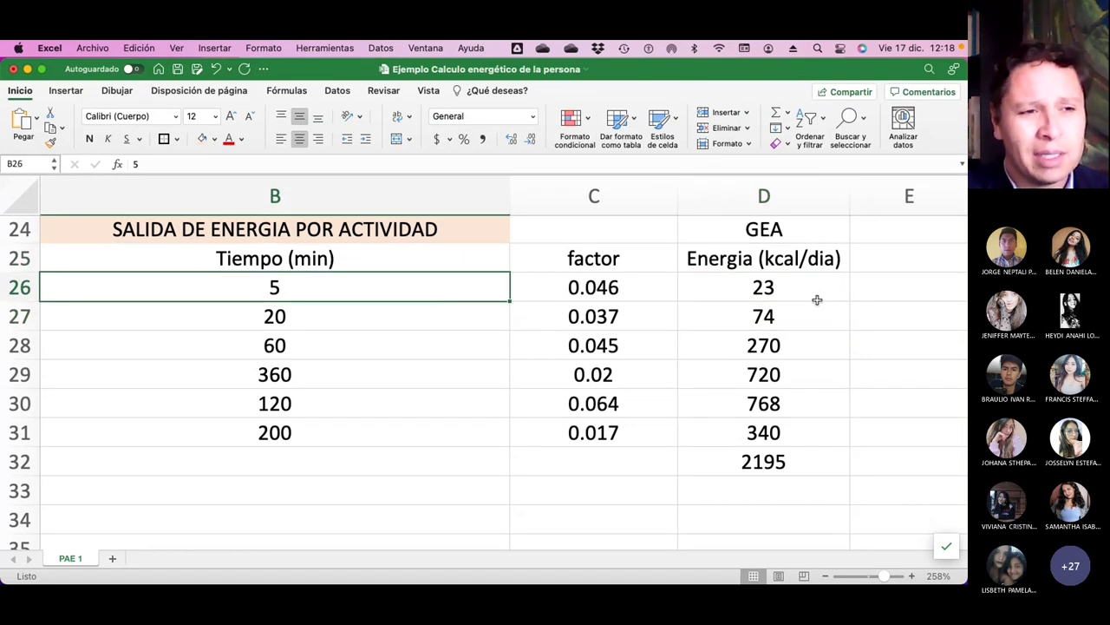
click(778, 287)
scroll(796, 381, down, 2)
Review the Day 1 total energy sum in D32.
scroll(794, 341, up, 1)
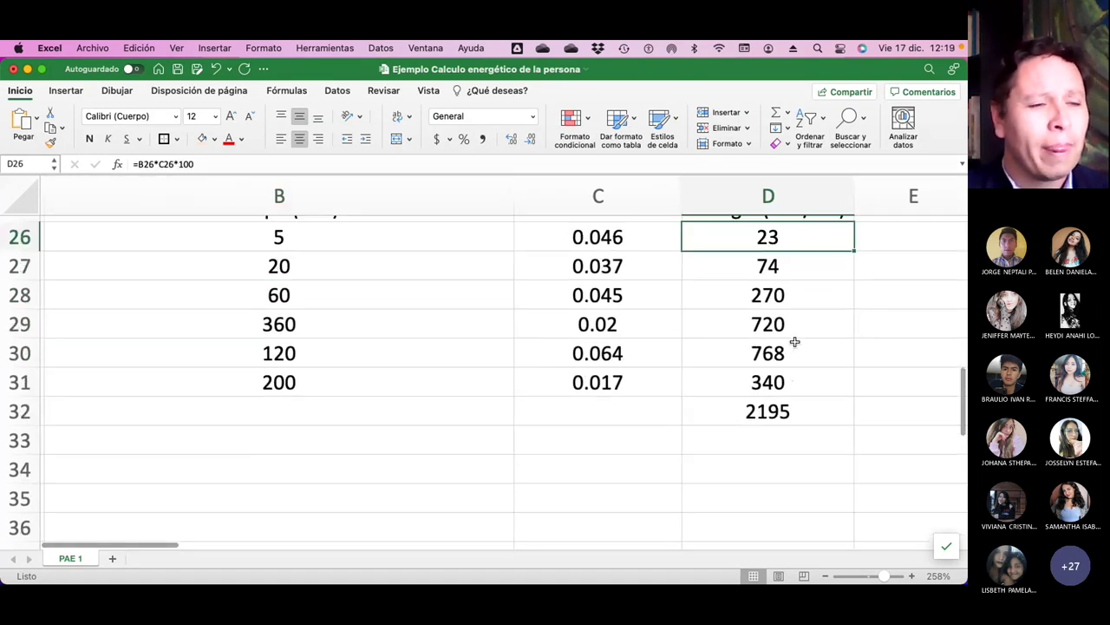
scroll(794, 341, up, 3)
scroll(794, 341, left, 2)
scroll(794, 344, right, 1)
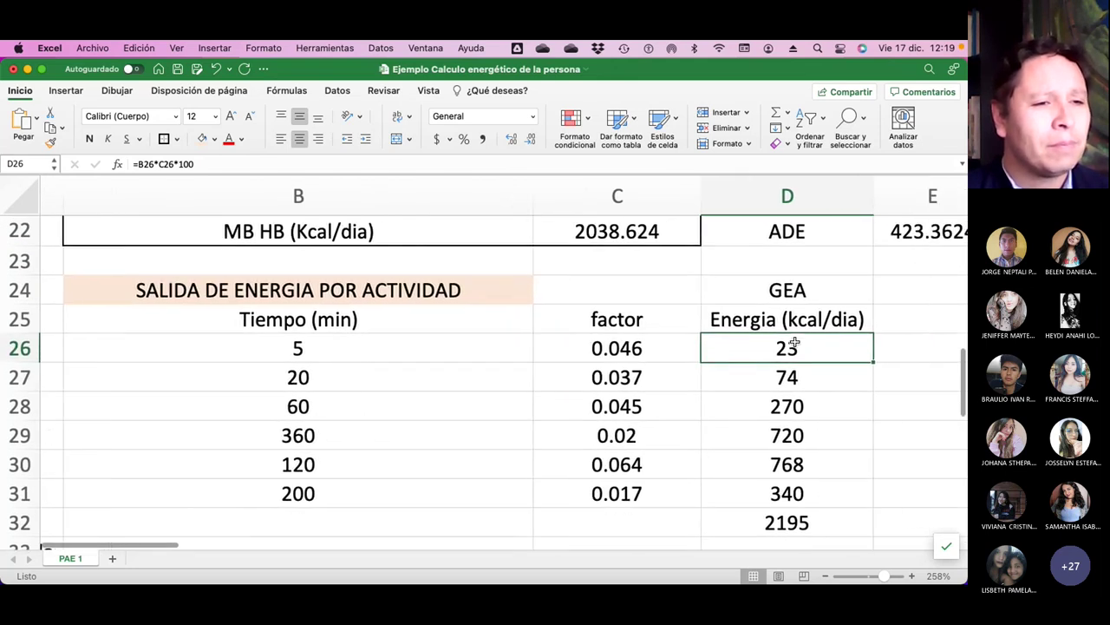
scroll(794, 343, right, 1)
scroll(796, 342, down, 2)
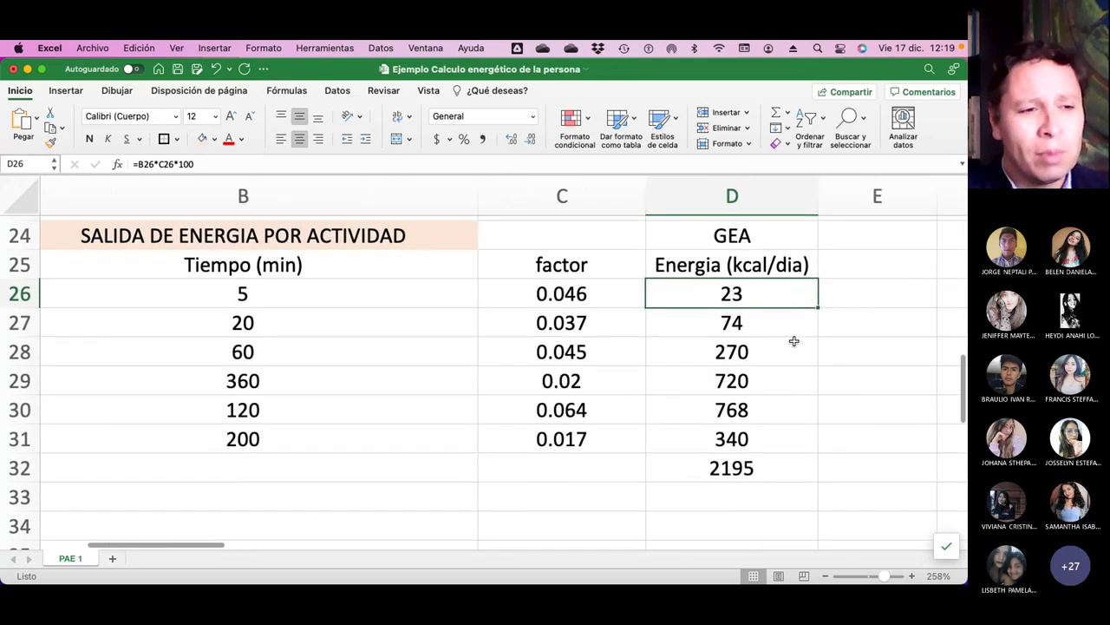
click(755, 477)
scroll(759, 476, up, 3)
scroll(759, 475, right, 2)
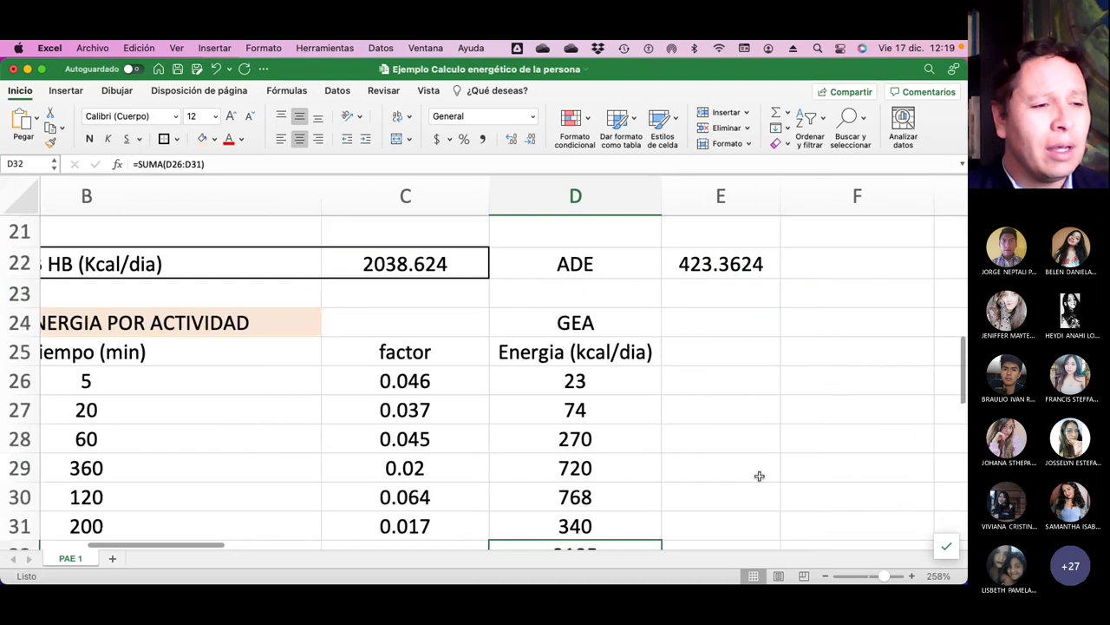
scroll(760, 475, left, 1)
scroll(639, 278, down, 2)
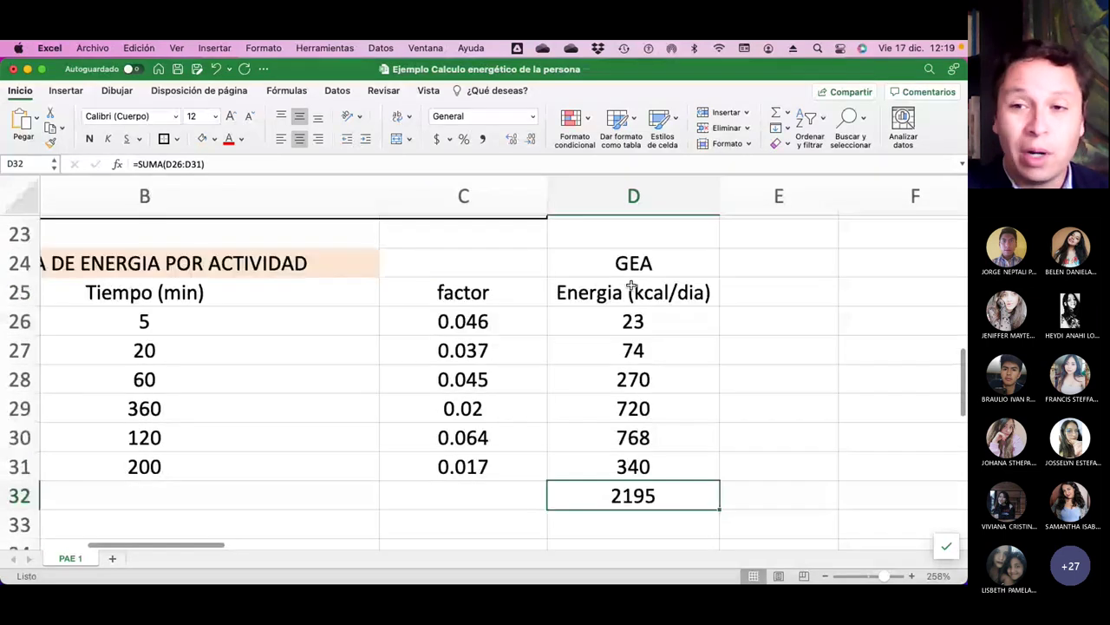
scroll(632, 286, up, 1)
scroll(631, 286, right, 1)
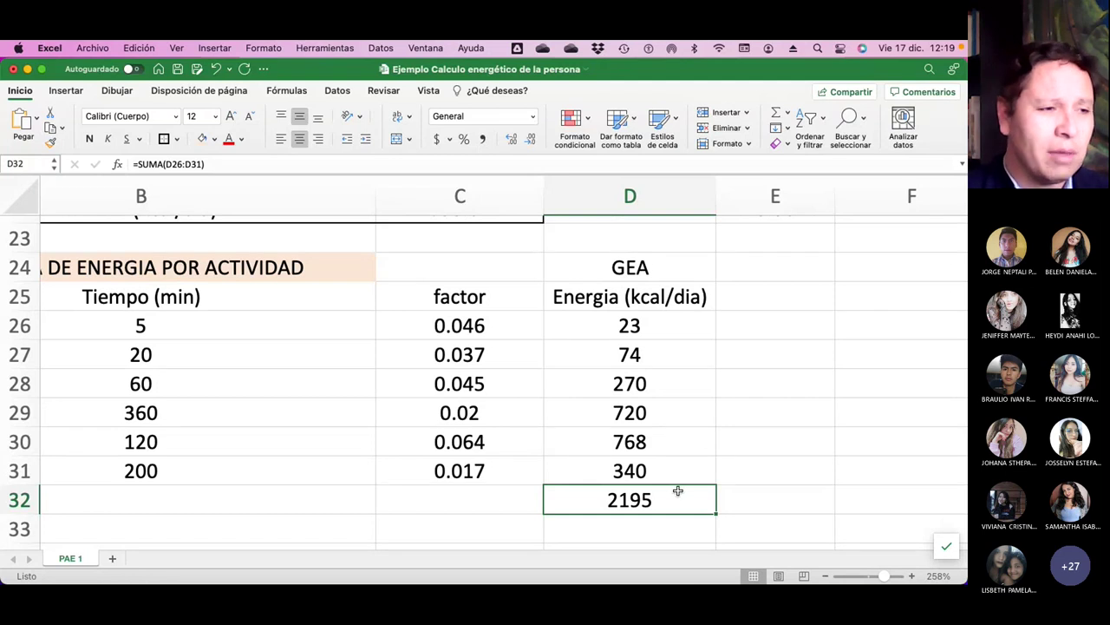
scroll(503, 373, up, 1)
scroll(503, 373, left, 2)
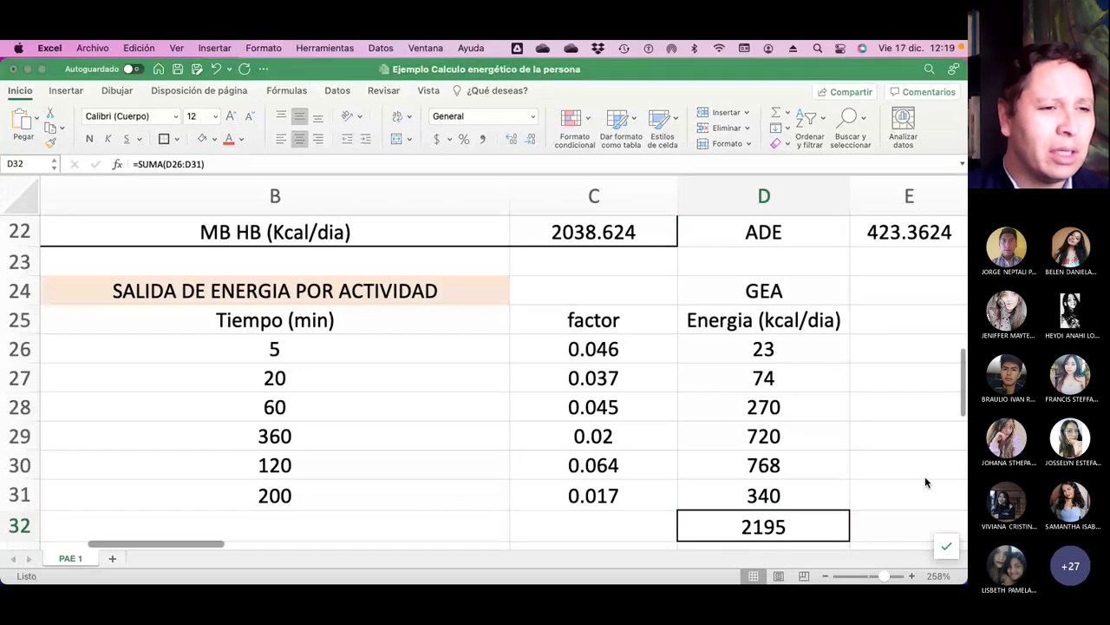
click(885, 465)
scroll(886, 465, up, 5)
scroll(885, 465, right, 2)
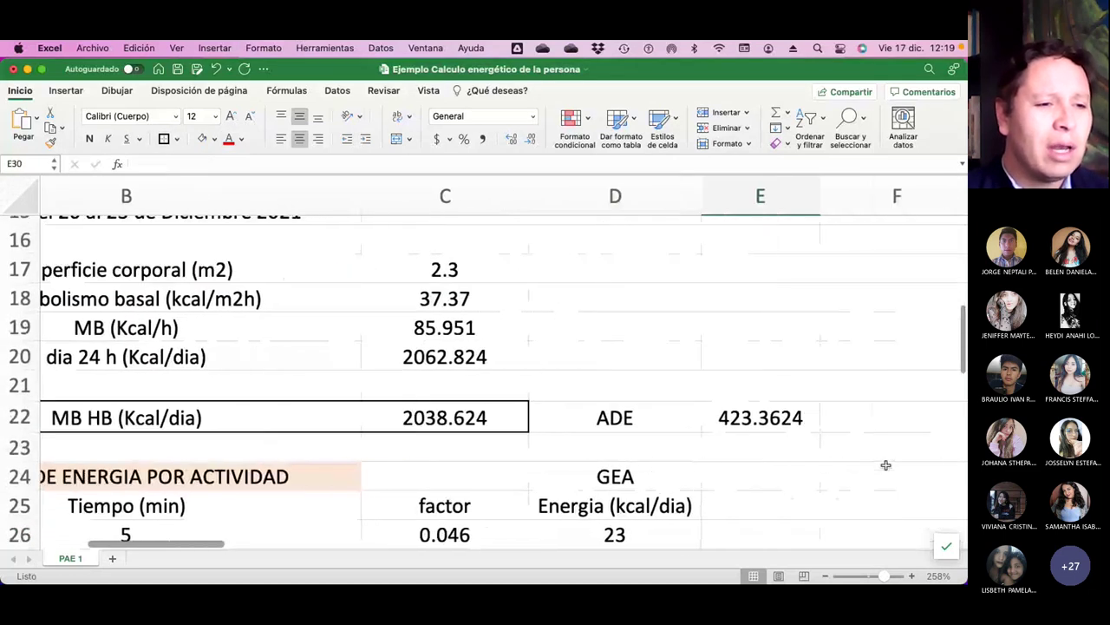
Inspect the ADE formula =(C22+D32)*0.1 in E22.
drag(622, 418, 770, 419)
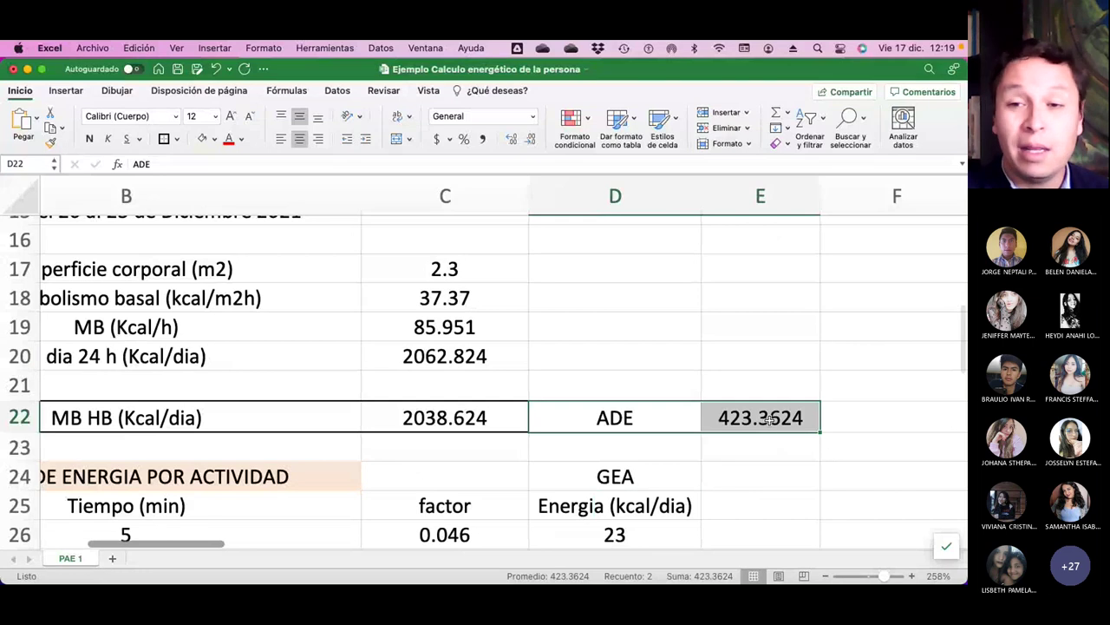
click(781, 425)
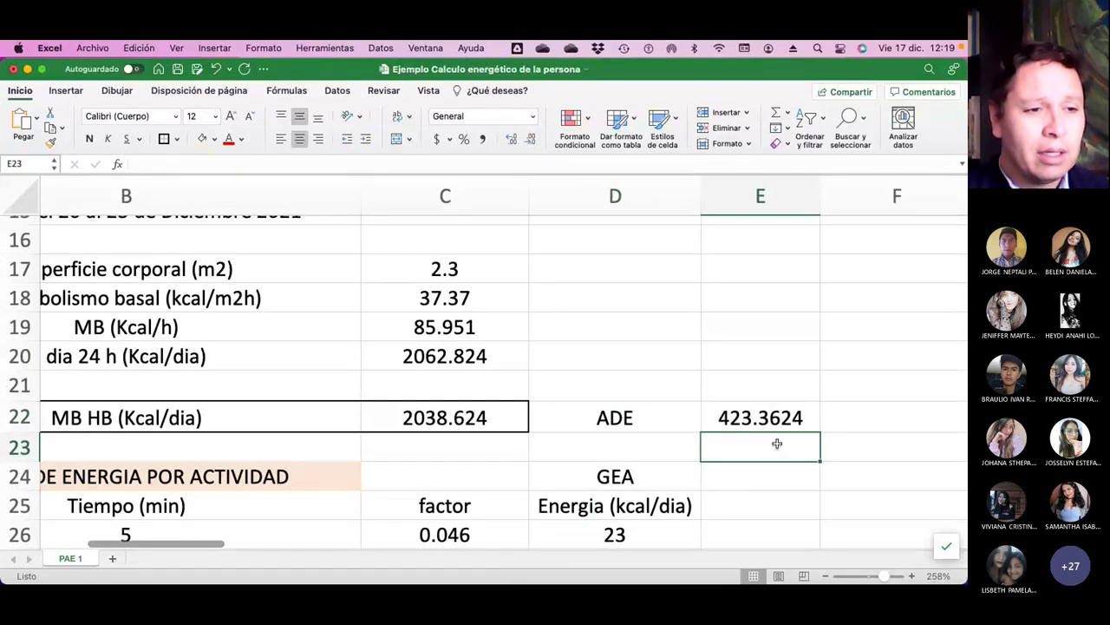
click(222, 162)
scroll(444, 421, down, 5)
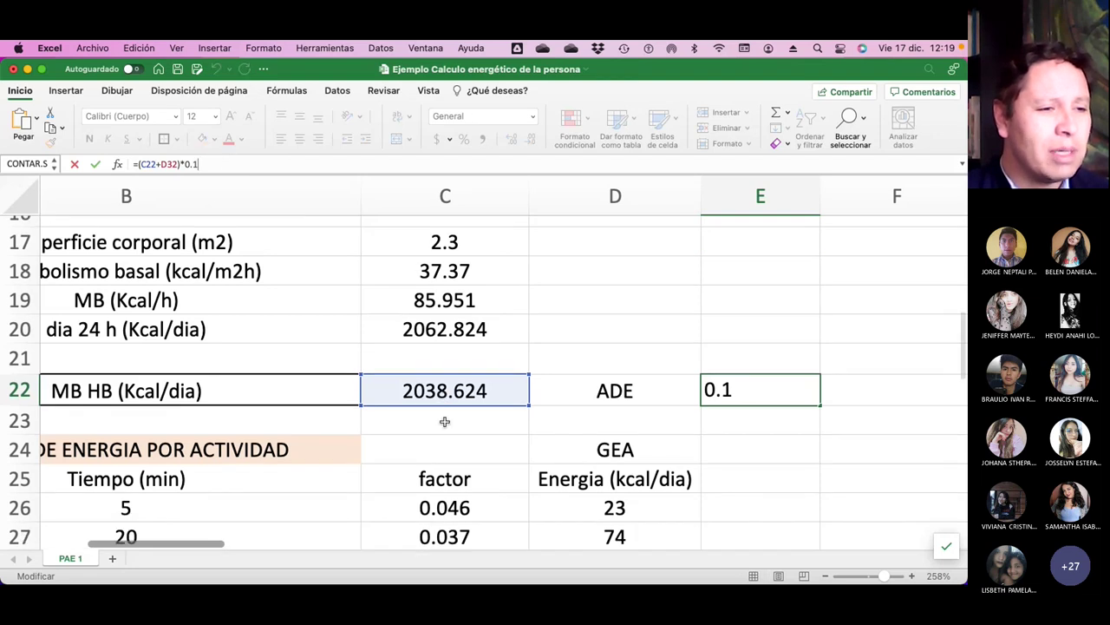
scroll(644, 421, up, 3)
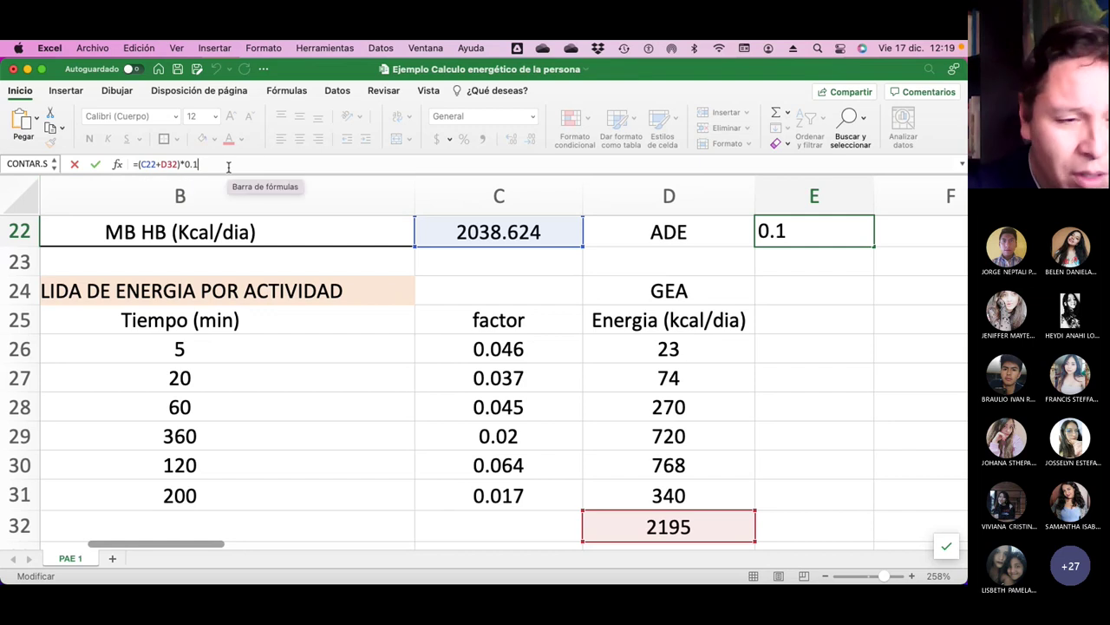
key(Return)
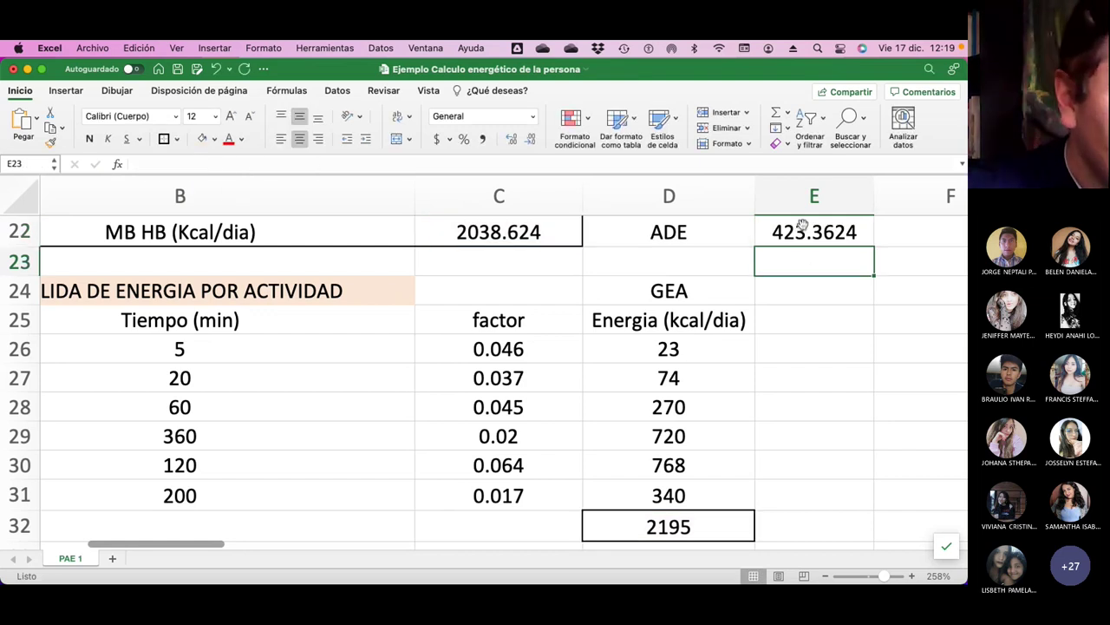
Apply an outline border around the ADE label and its 423.3624 value.
click(806, 227)
scroll(694, 316, up, 3)
click(598, 315)
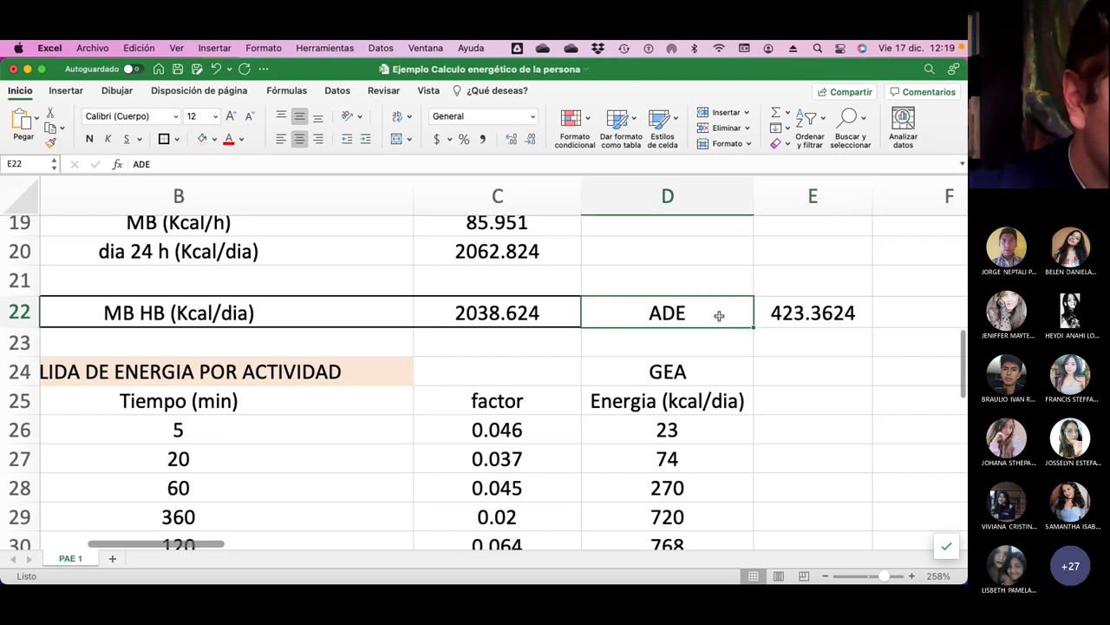
key(shift+Right)
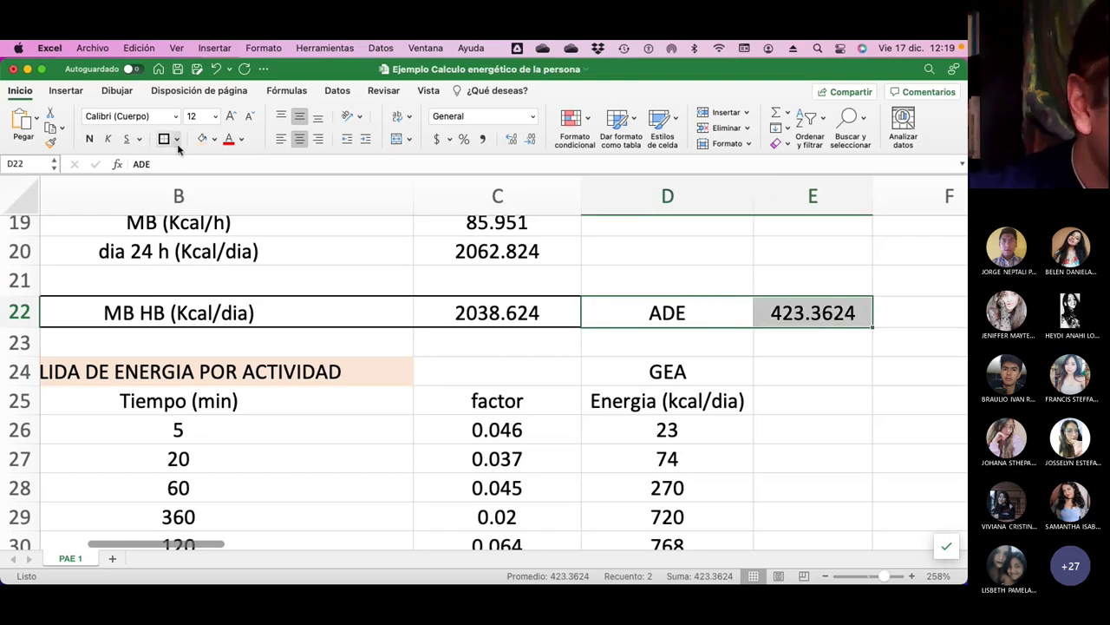
click(768, 399)
scroll(799, 387, up, 2)
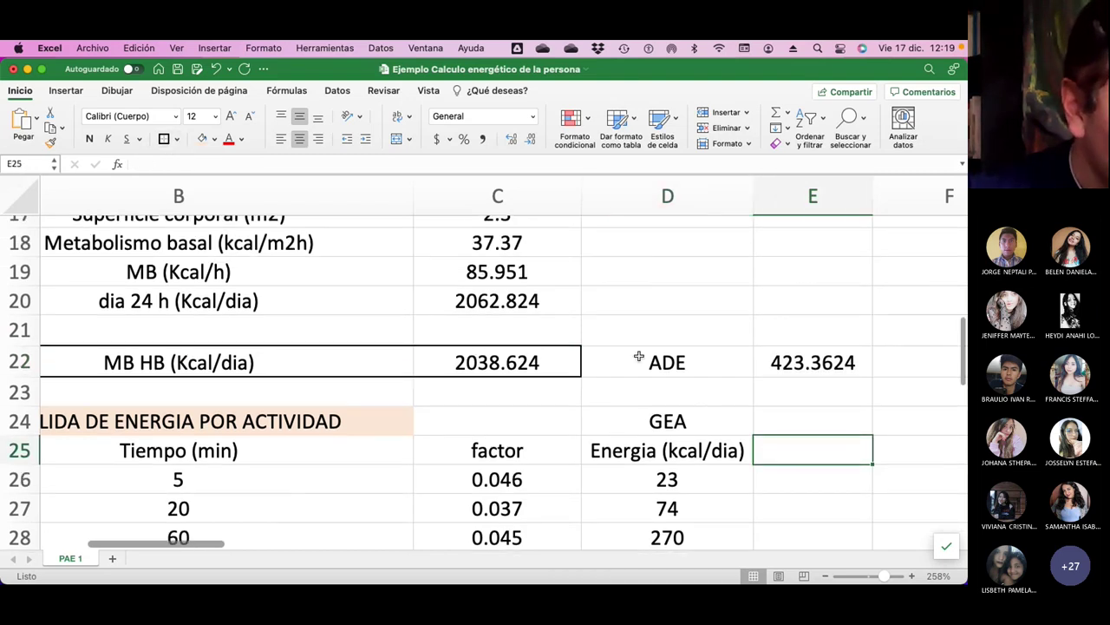
drag(639, 362, 762, 361)
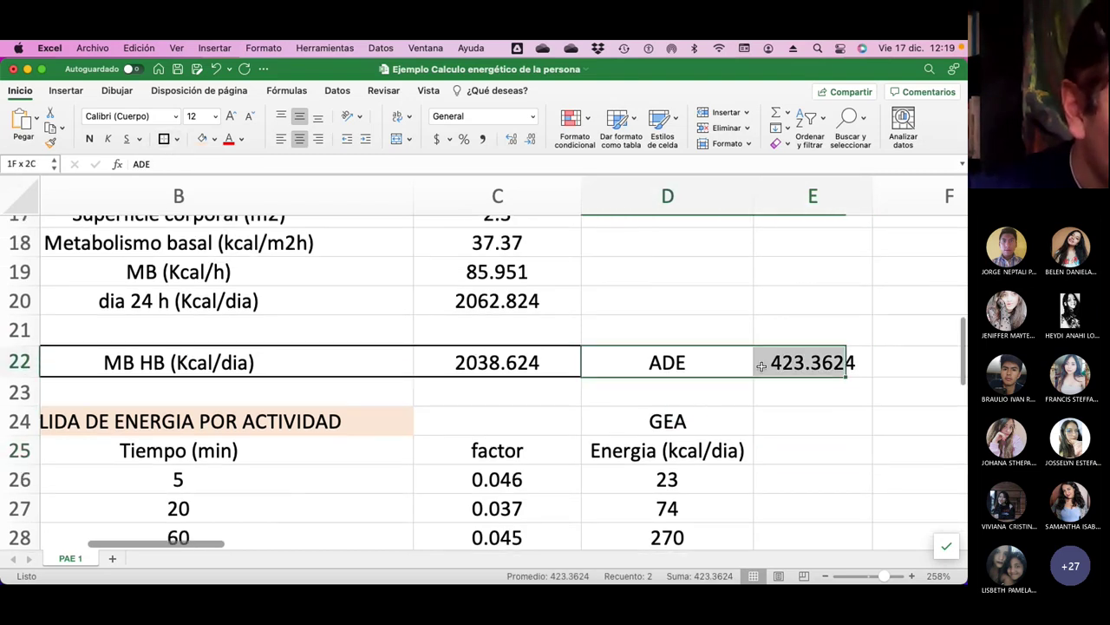
click(163, 140)
click(789, 447)
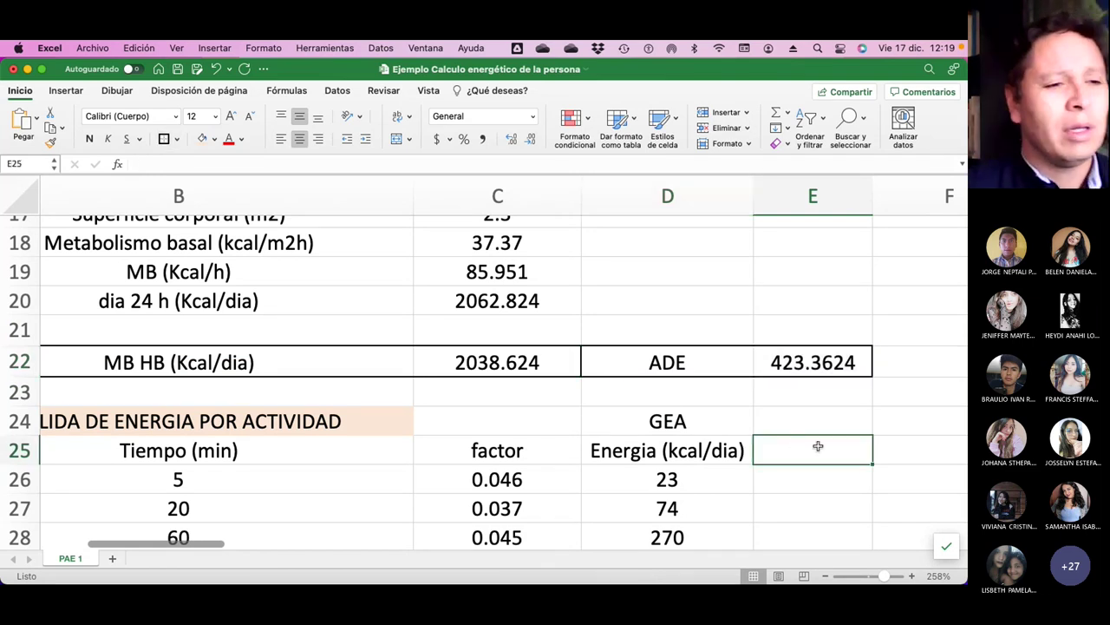
scroll(819, 447, right, 3)
scroll(819, 446, up, 1)
Inspect the GEA activity energy section and the formula behind basal metabolism 2038.624.
scroll(815, 448, up, 3)
scroll(815, 447, left, 4)
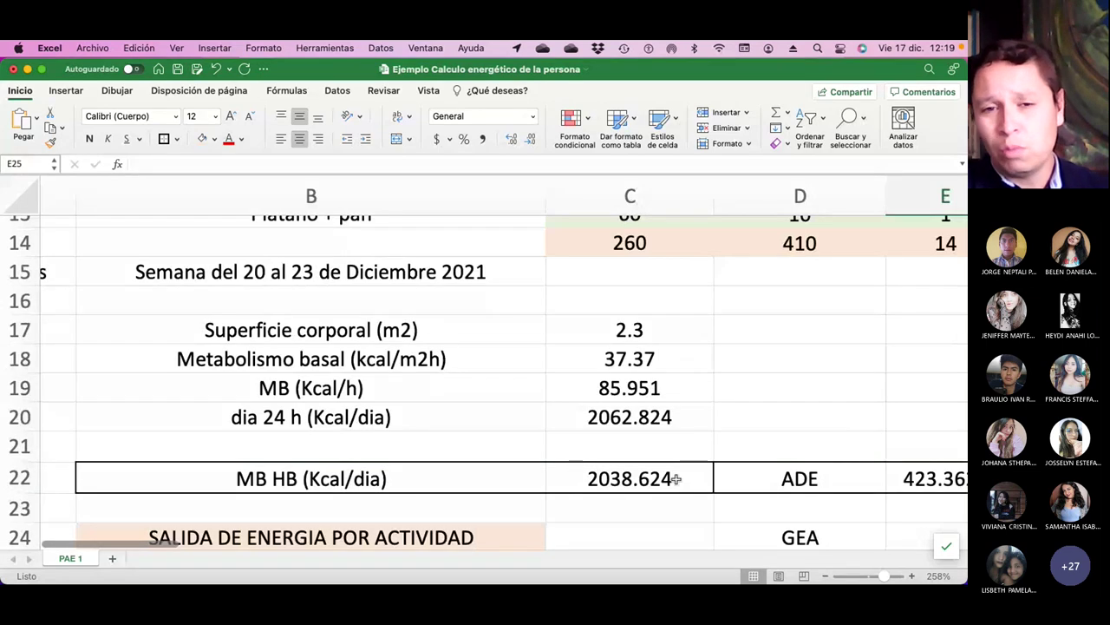
scroll(676, 478, down, 7)
scroll(668, 434, up, 3)
scroll(668, 433, right, 3)
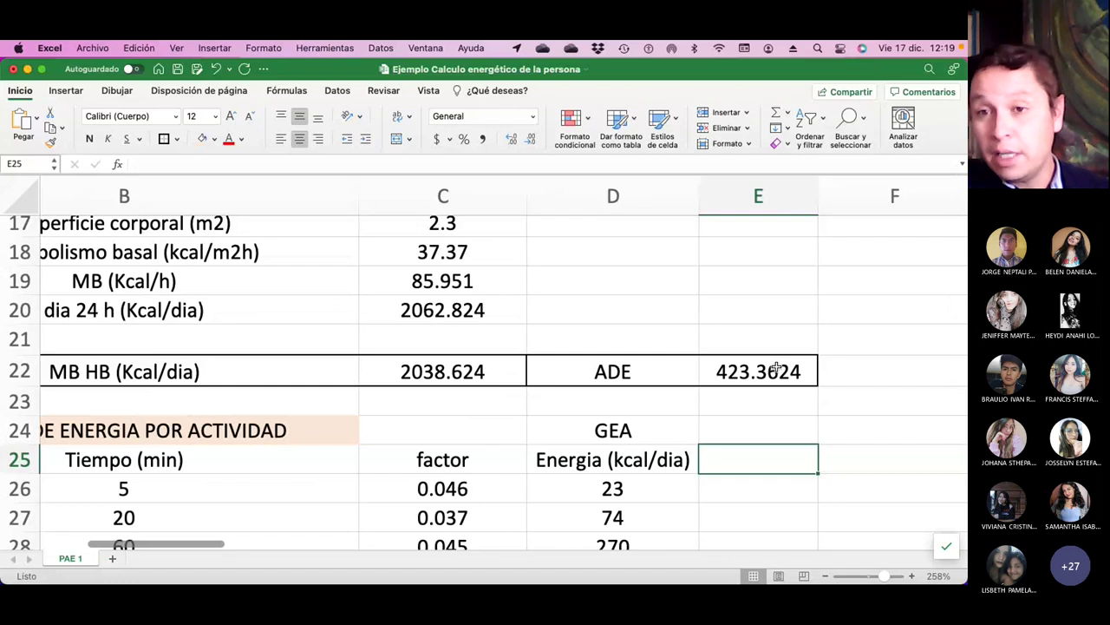
scroll(773, 368, down, 4)
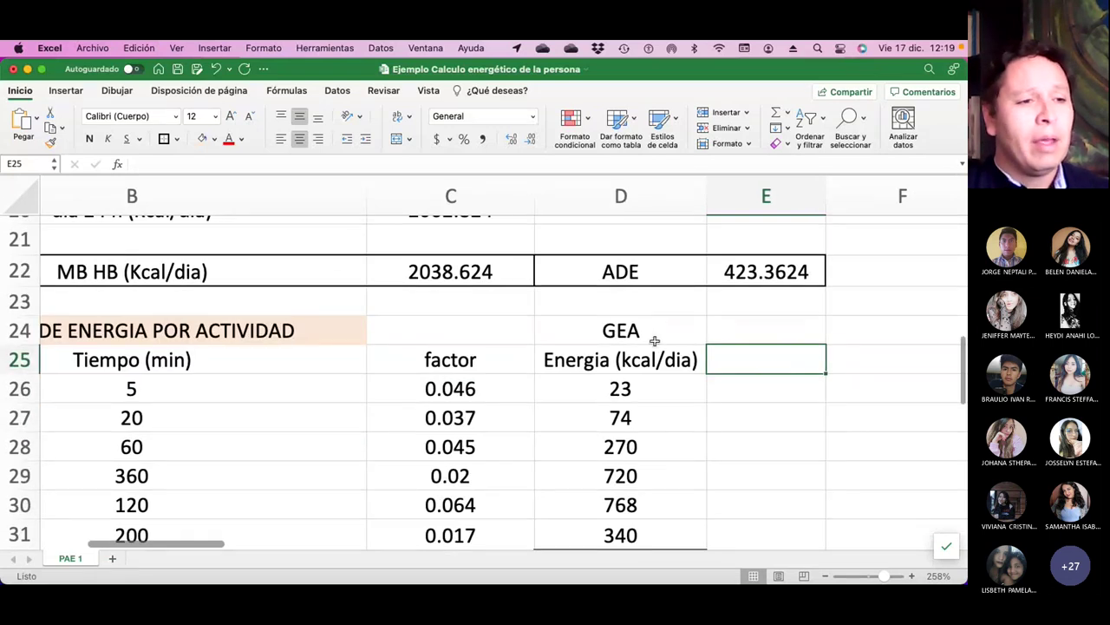
click(651, 330)
scroll(655, 344, down, 4)
scroll(655, 344, up, 4)
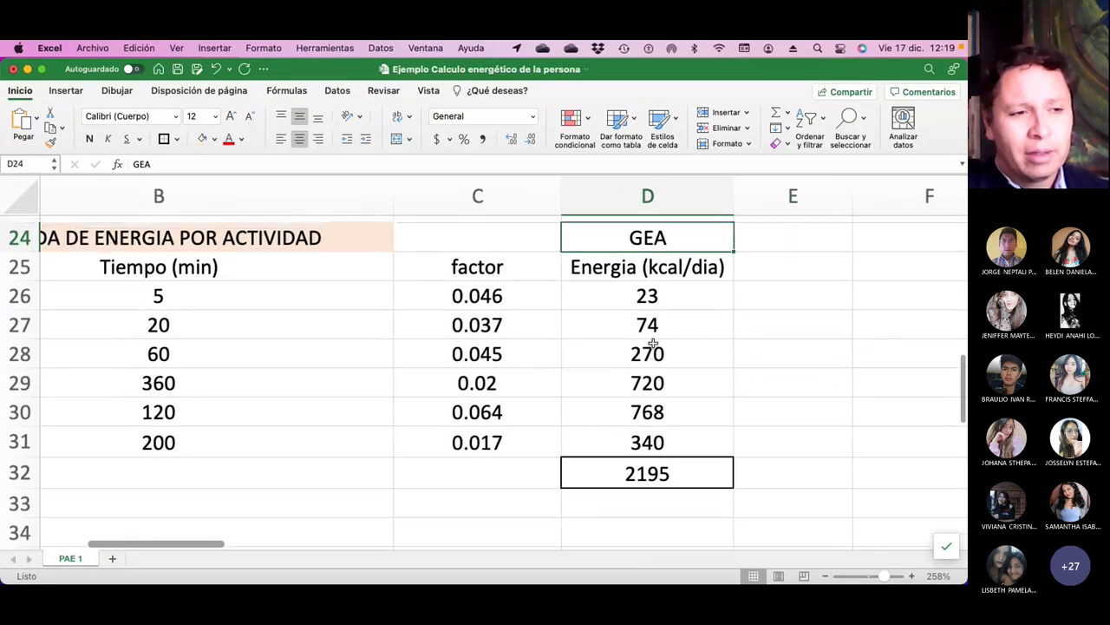
click(516, 282)
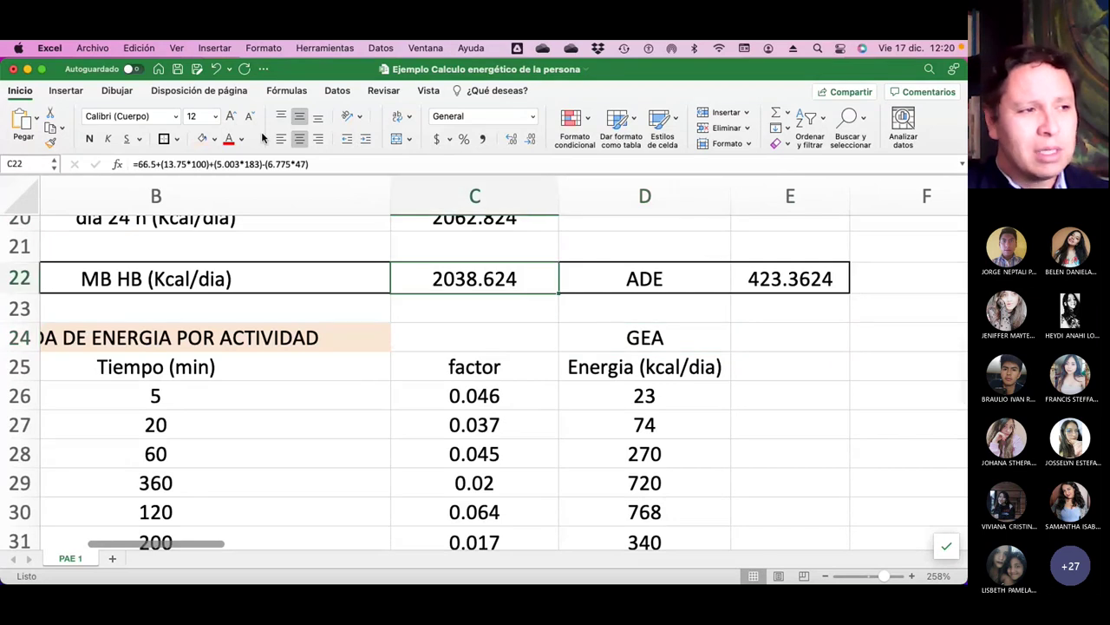
click(798, 434)
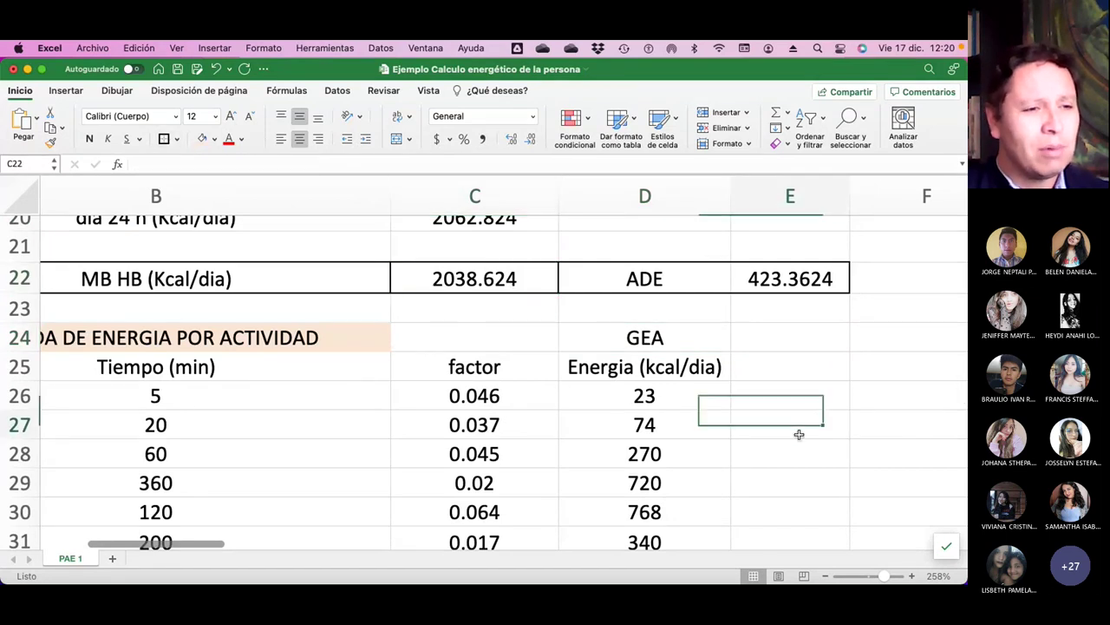
Review the Salida formula =C22+E22+D32 in J8 and confirm it unchanged.
scroll(797, 434, up, 4)
scroll(797, 434, right, 2)
scroll(797, 433, up, 10)
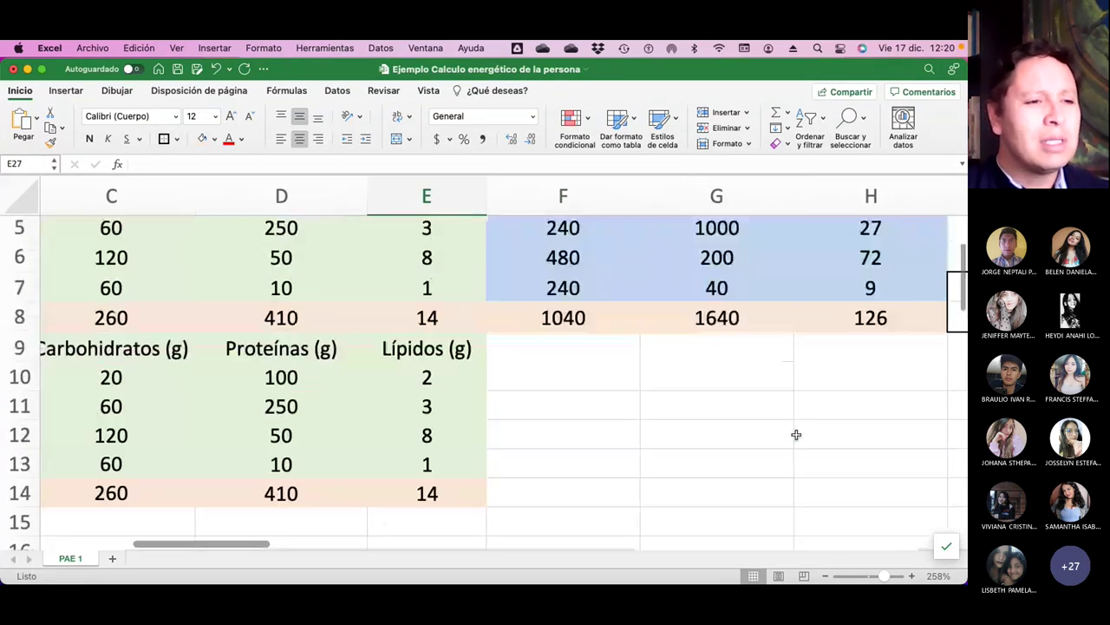
scroll(798, 435, right, 3)
scroll(798, 436, right, 2)
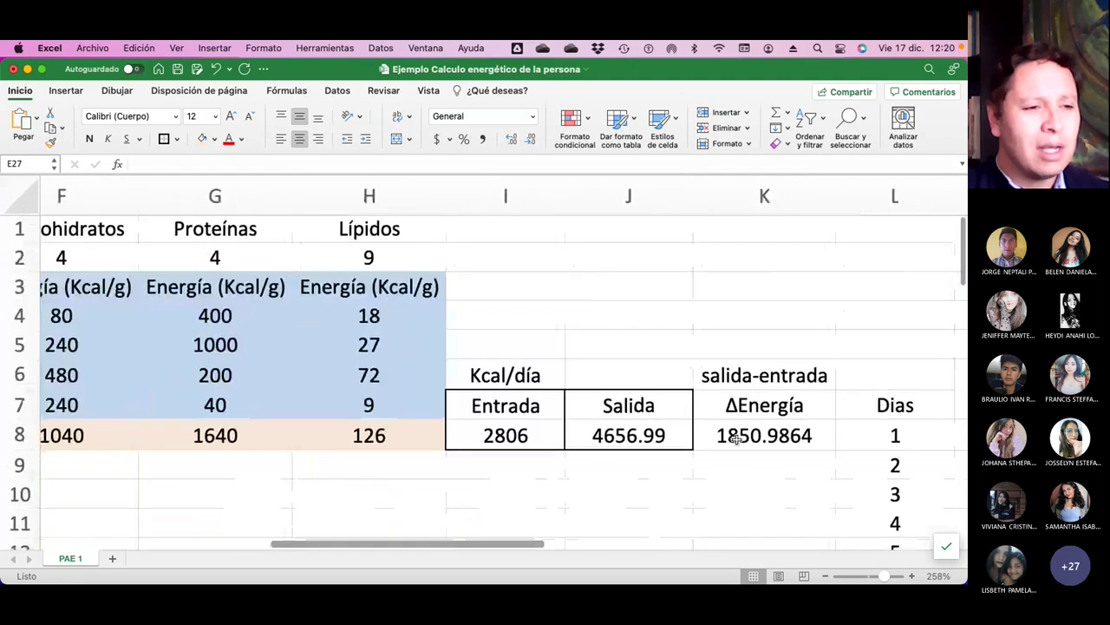
click(629, 435)
click(237, 163)
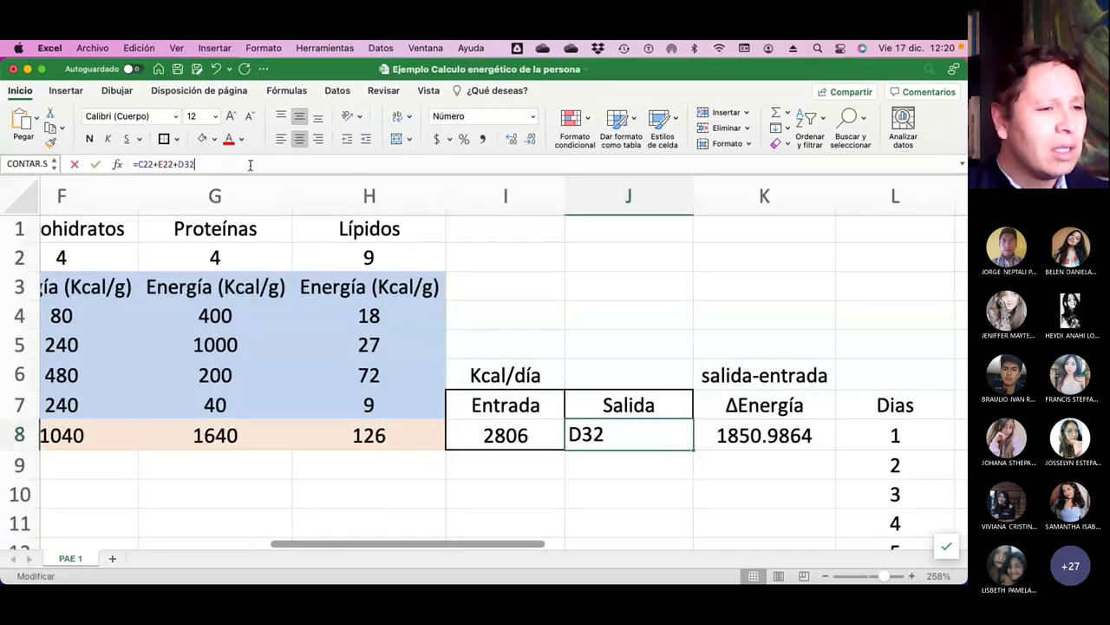
scroll(520, 377, down, 4)
scroll(521, 376, left, 1)
scroll(523, 371, down, 10)
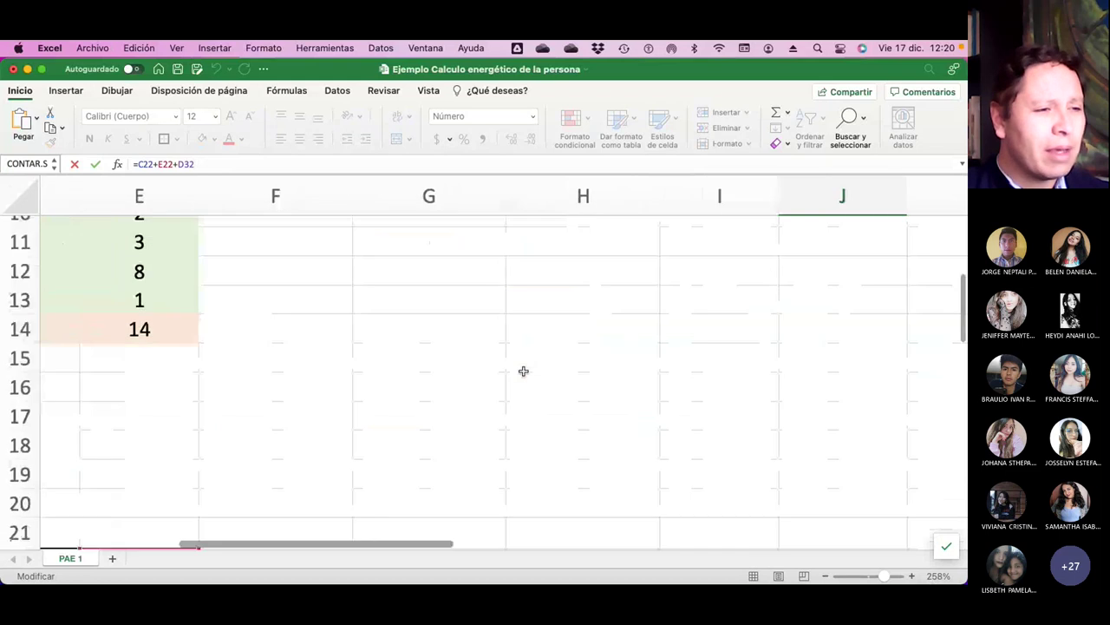
scroll(523, 371, left, 1)
scroll(523, 371, up, 2)
scroll(524, 371, left, 1)
scroll(524, 371, left, 1)
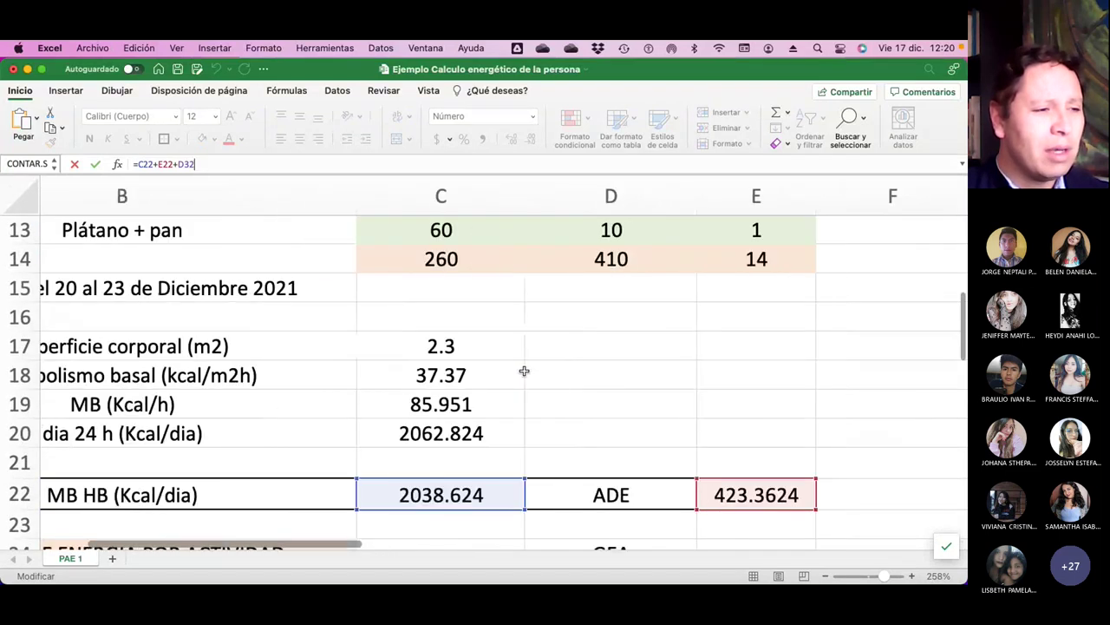
scroll(524, 372, down, 4)
scroll(524, 372, up, 1)
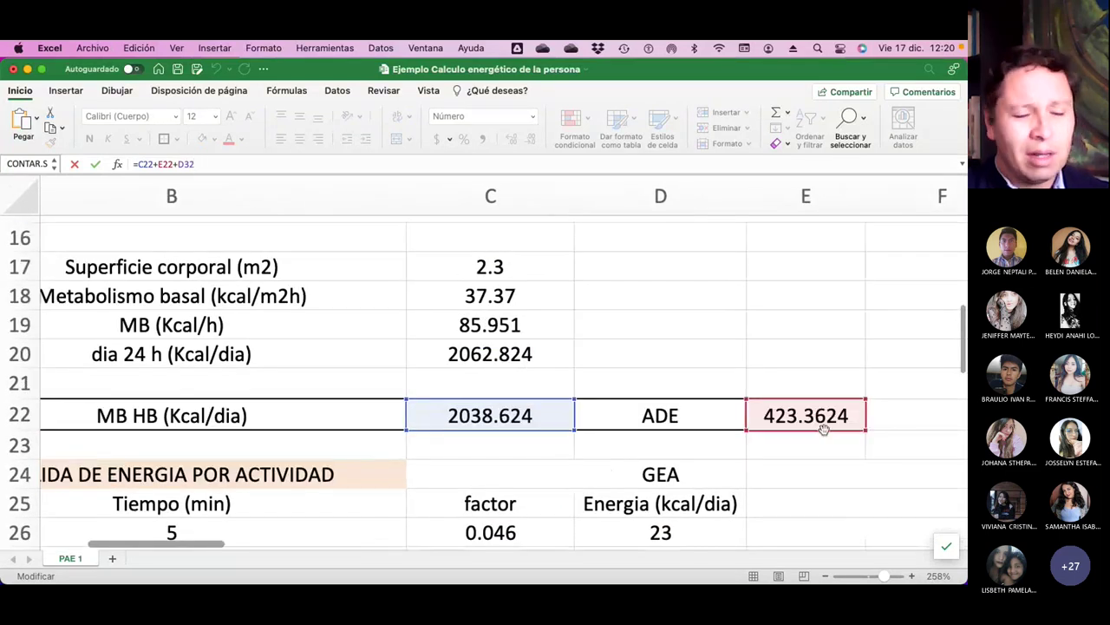
scroll(819, 427, down, 7)
scroll(820, 427, left, 1)
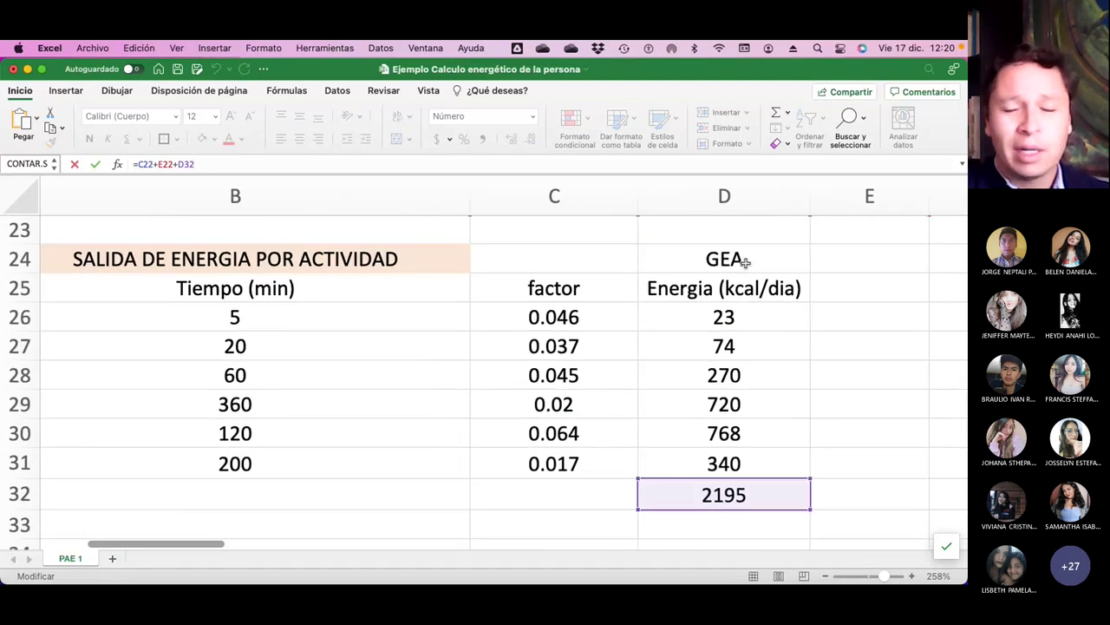
scroll(852, 426, up, 10)
scroll(851, 425, right, 2)
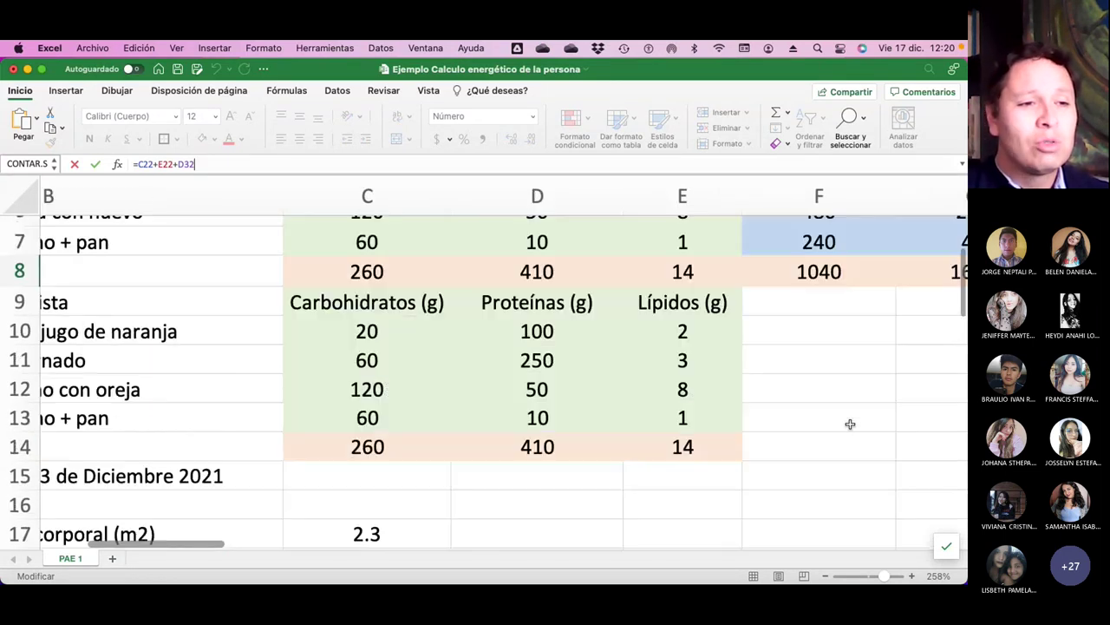
scroll(841, 436, right, 5)
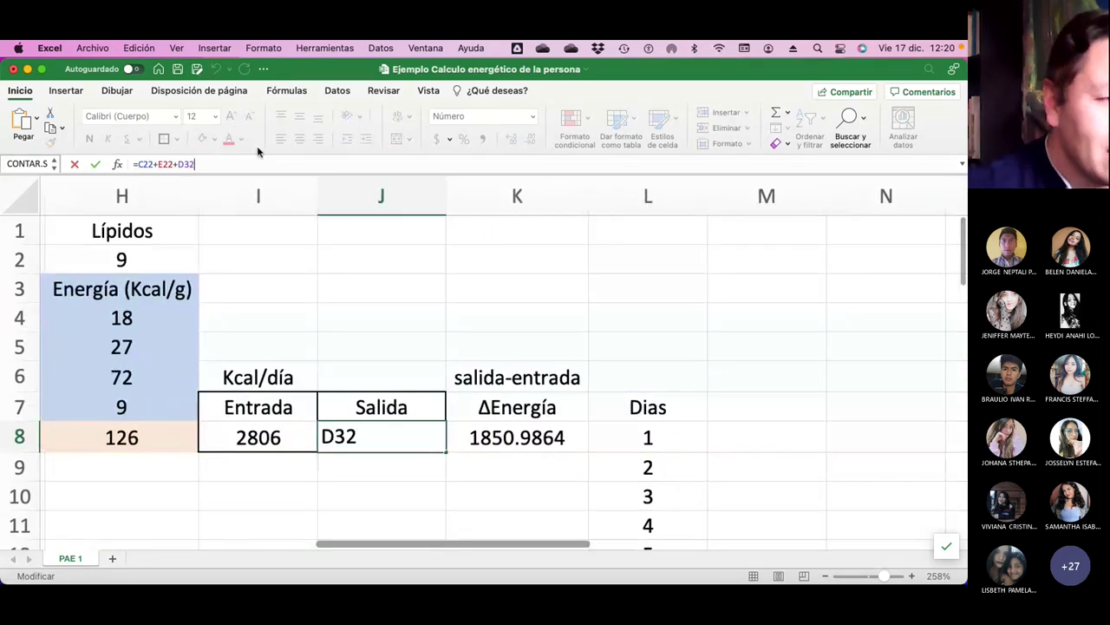
key(Return)
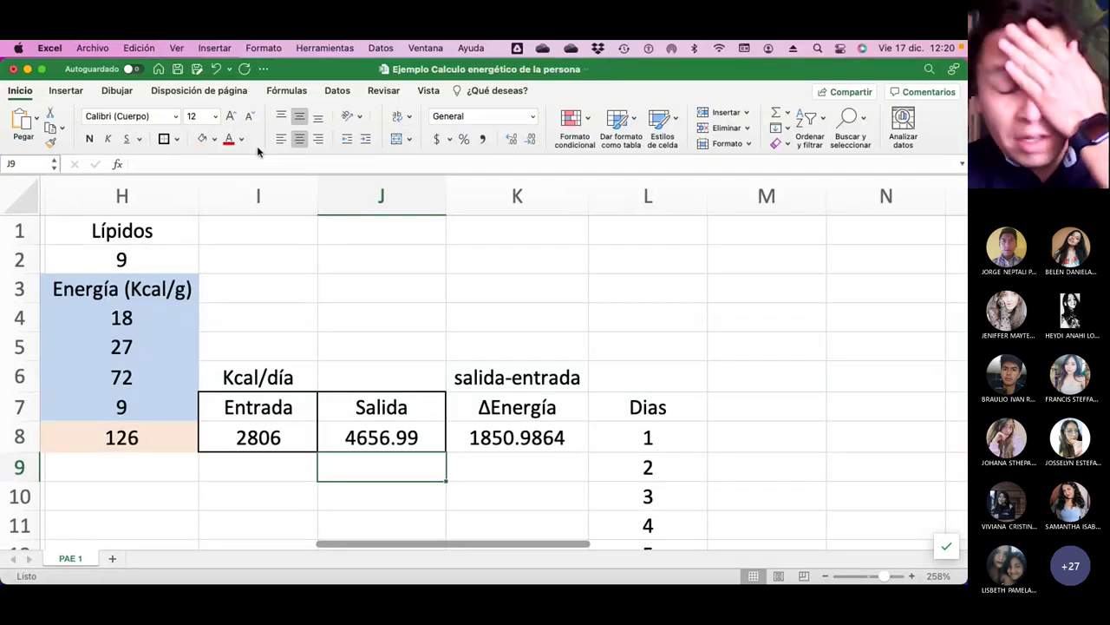
Enter the unit label Kcal/día in J6 above Salida.
click(368, 377)
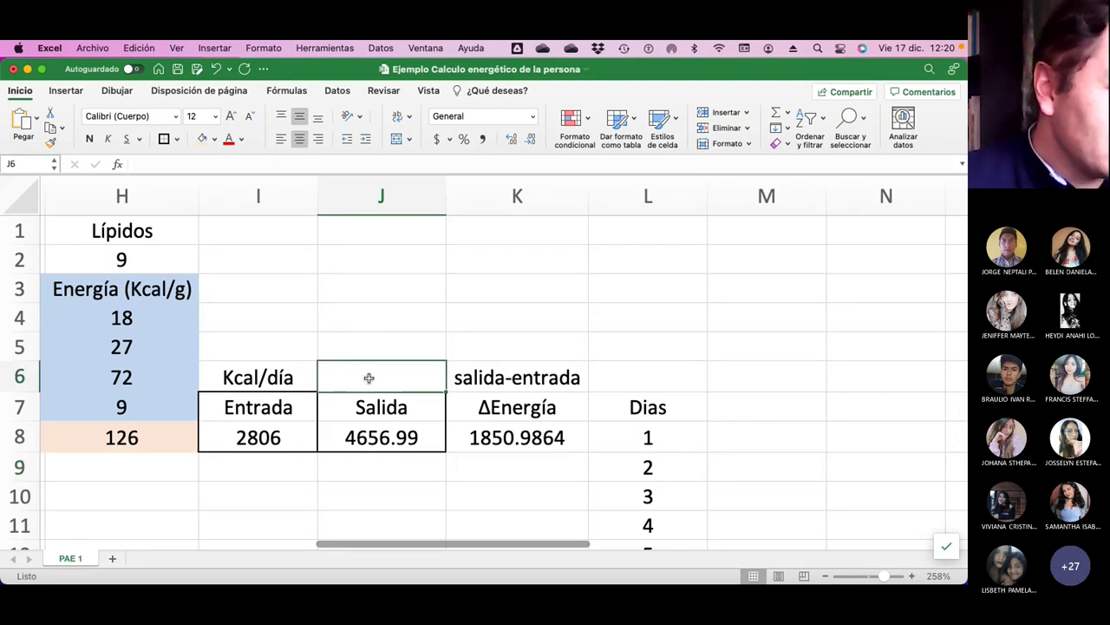
text(Kcal)
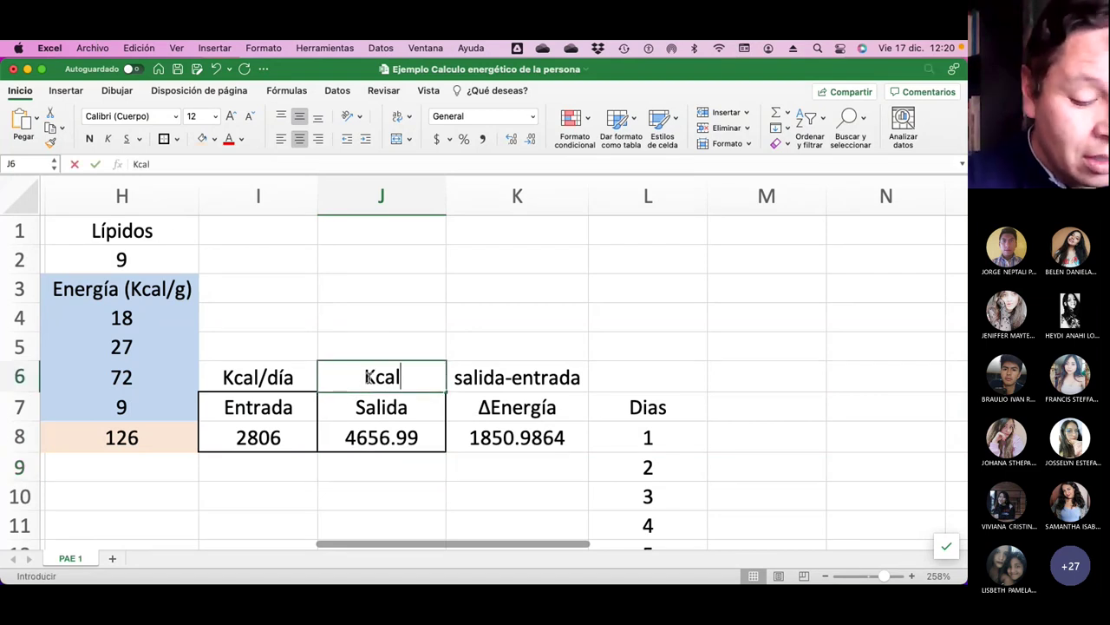
text(/día)
key(Return)
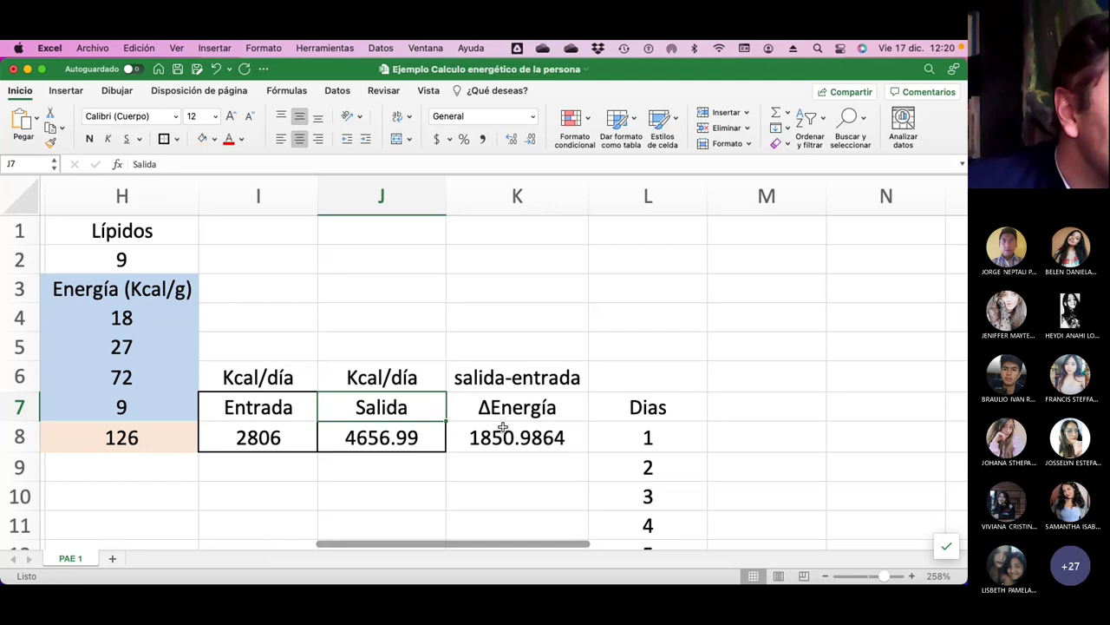
Review the ΔEnergía formula =J8-I8 and its salida-entrada note.
click(535, 443)
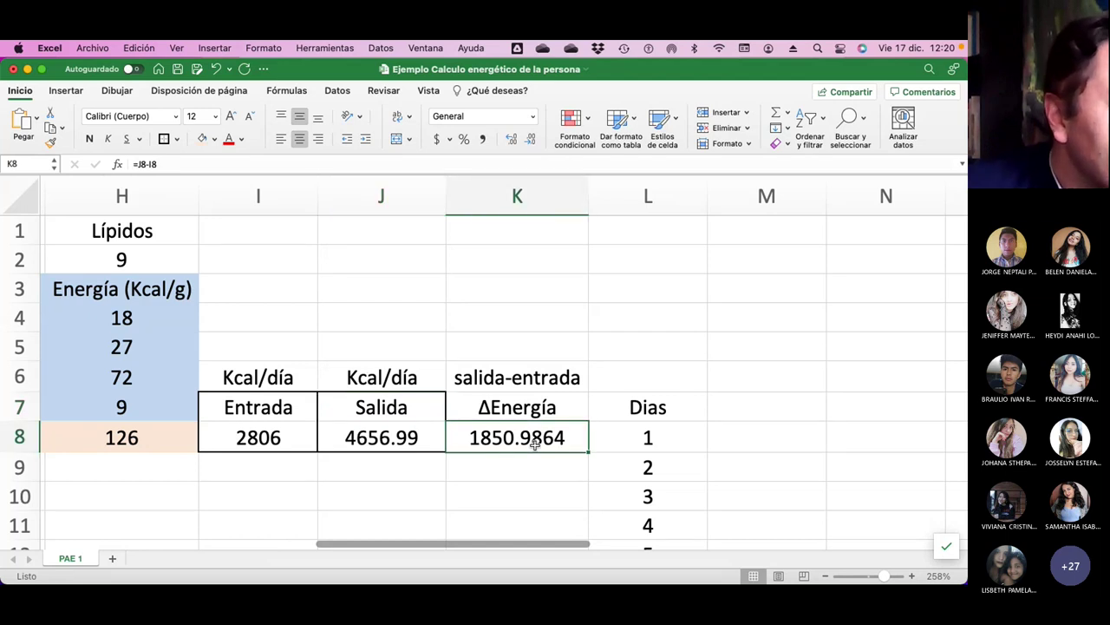
click(489, 386)
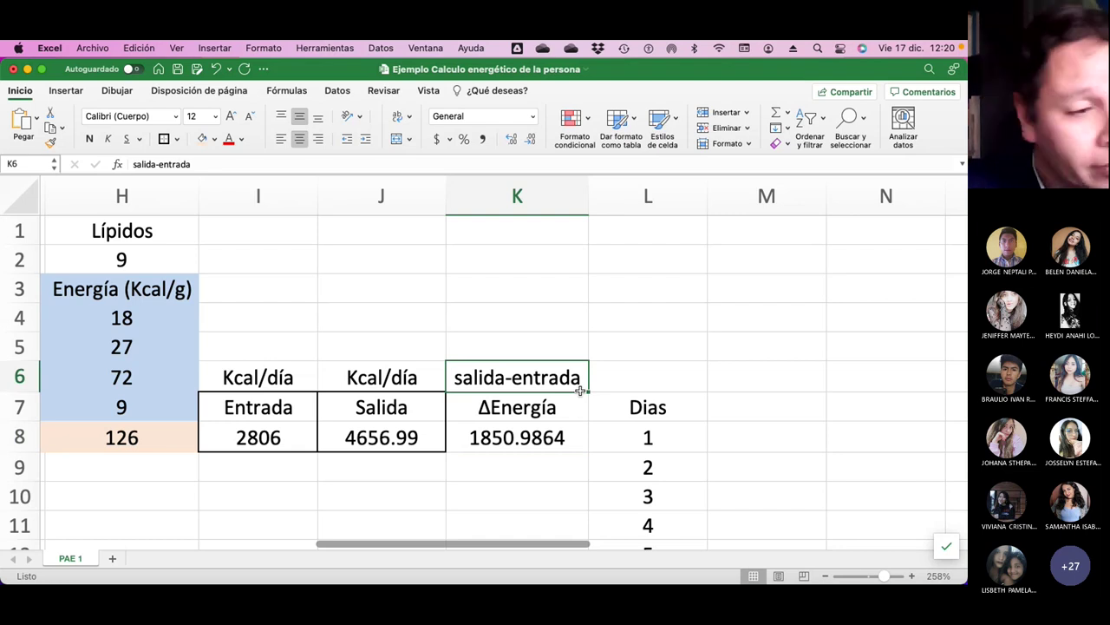
click(537, 444)
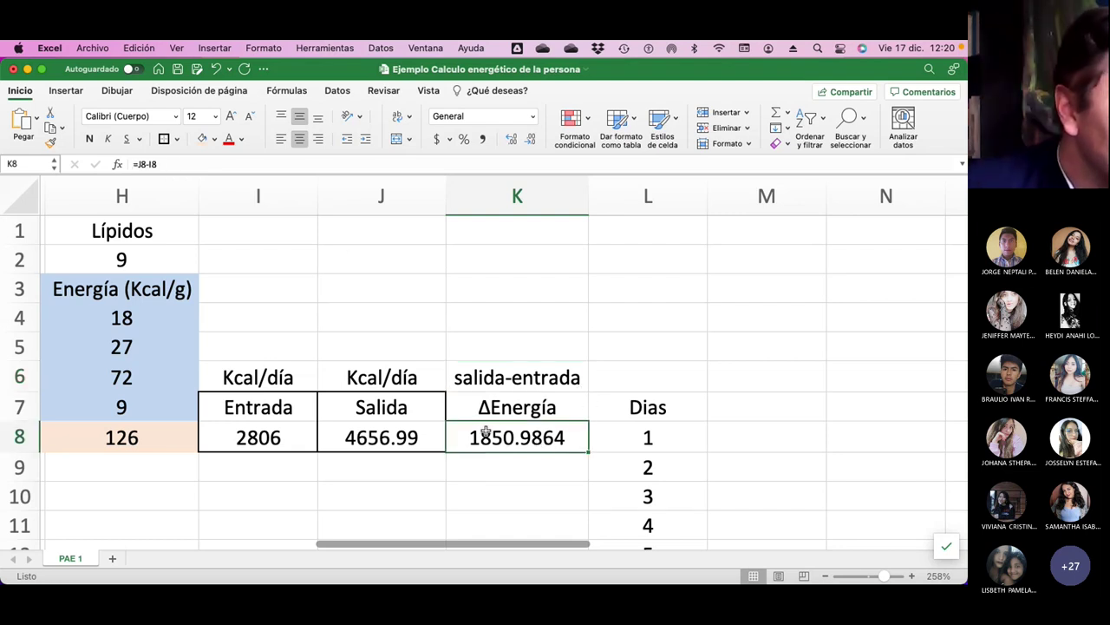
Fill the ΔEnergía result 1850.9864 light green and check the K7:K8 borders.
click(214, 140)
click(319, 233)
click(807, 390)
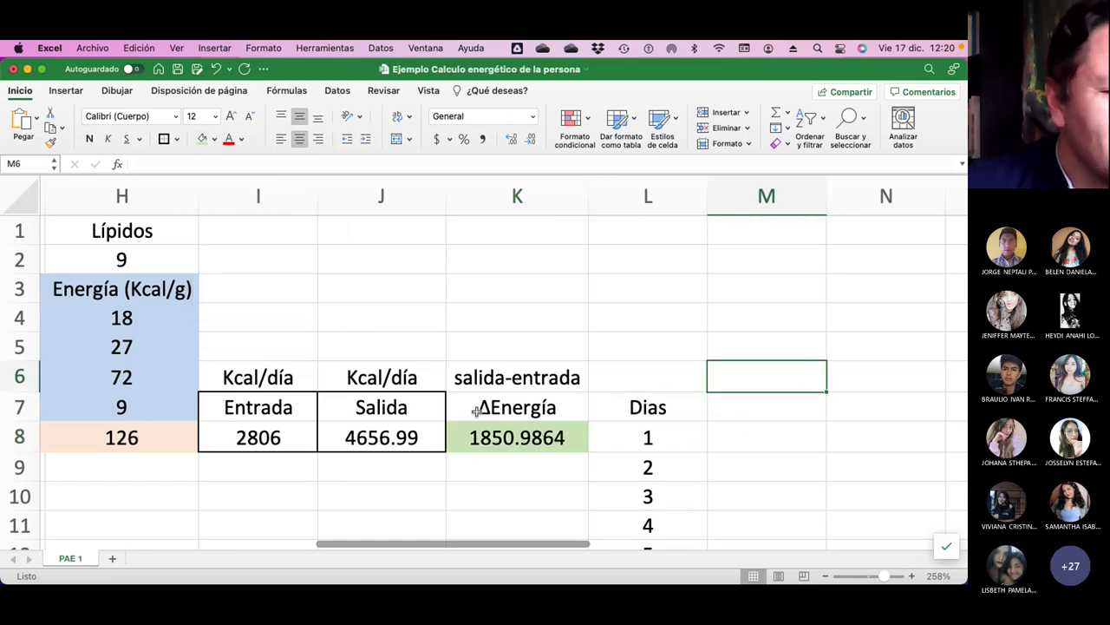
drag(469, 408, 512, 437)
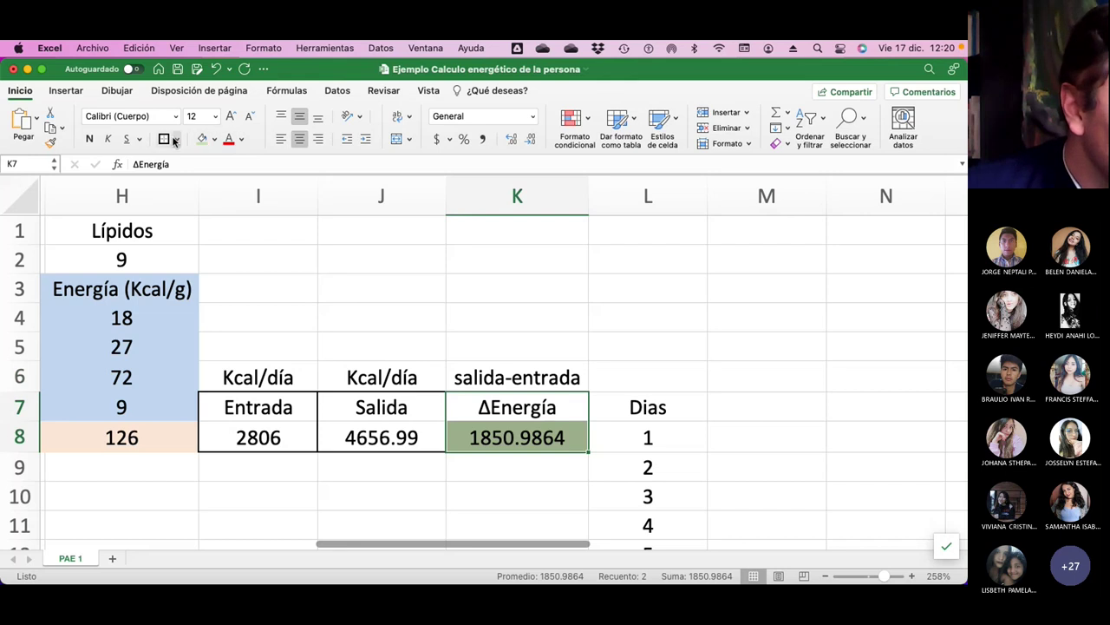
click(692, 344)
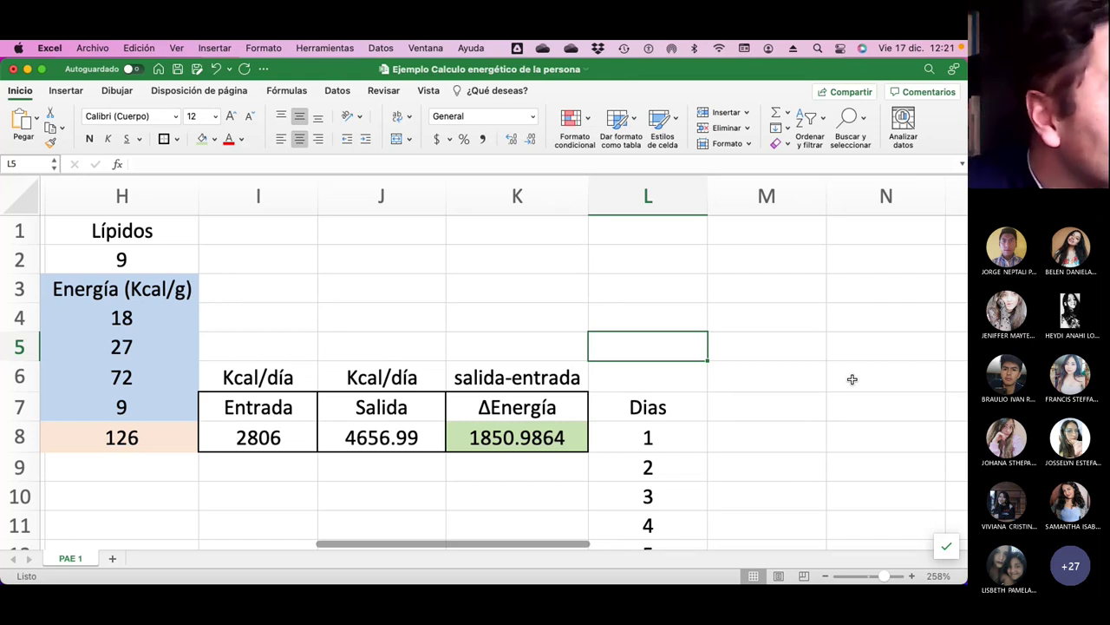
click(262, 440)
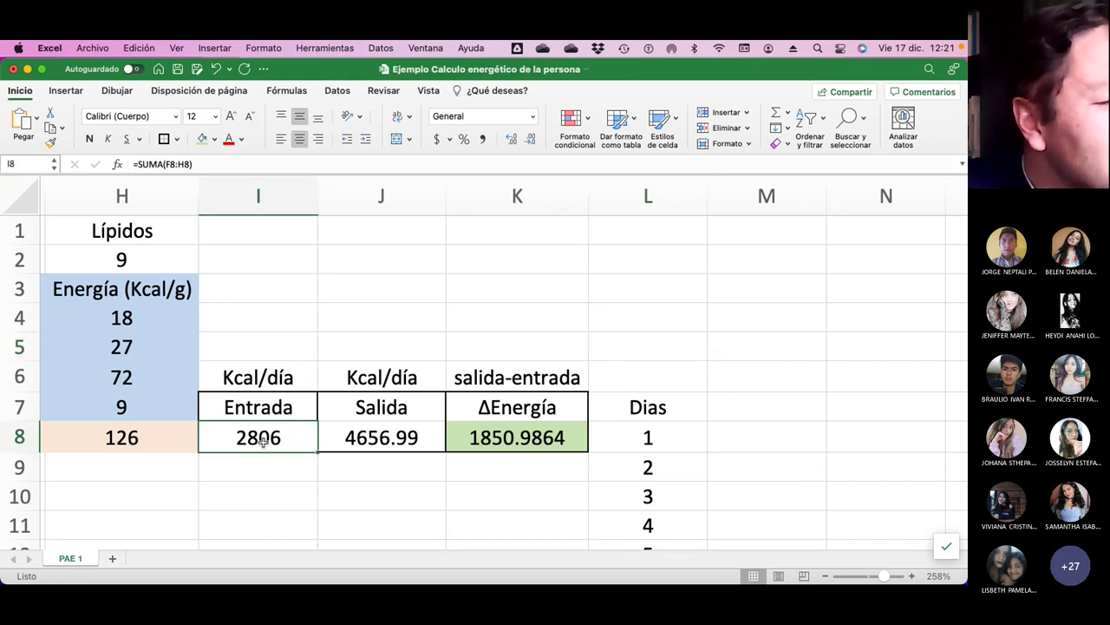
click(404, 432)
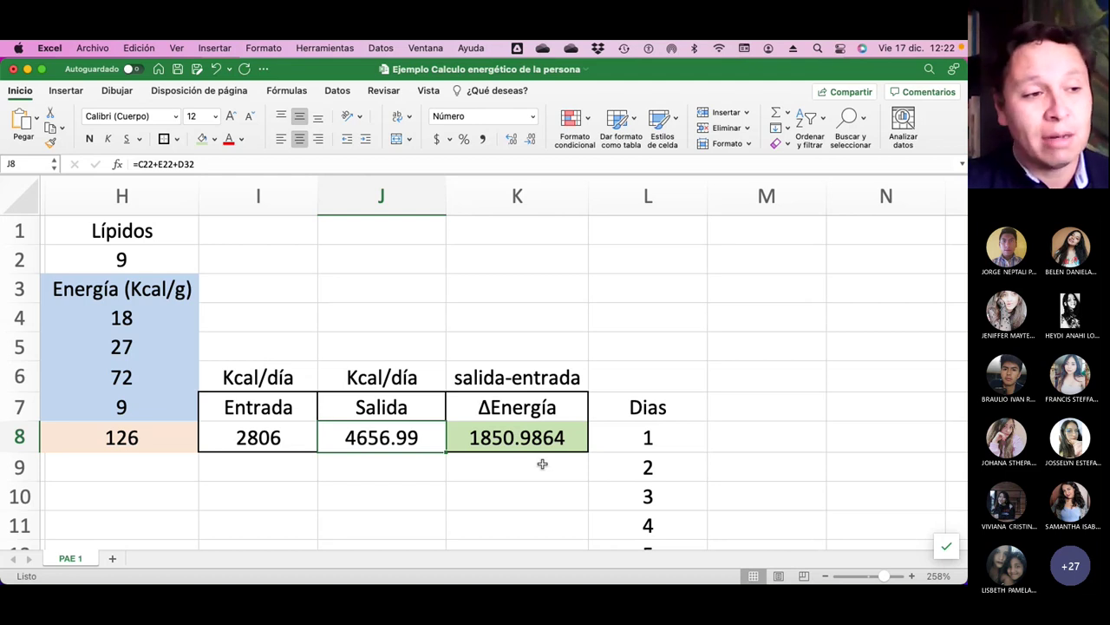
click(497, 438)
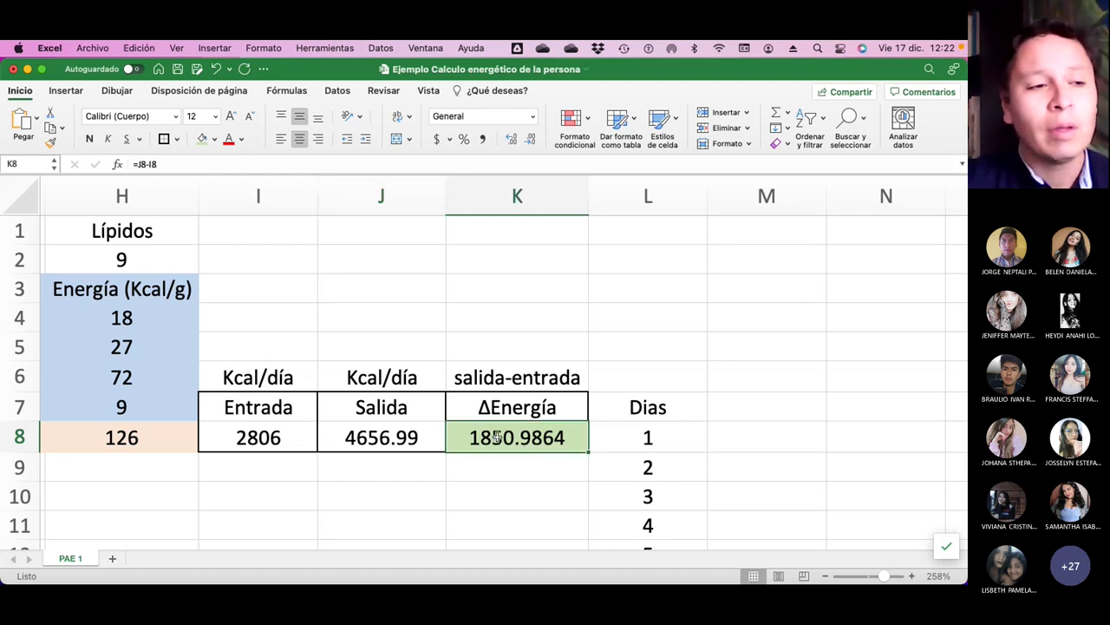
click(488, 383)
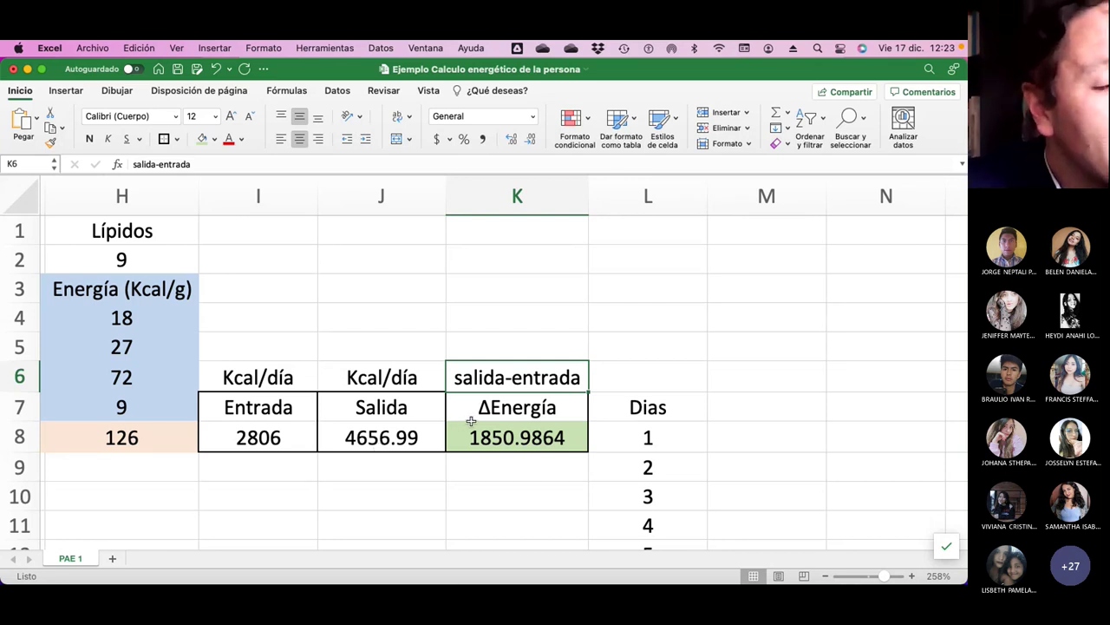
scroll(471, 421, down, 5)
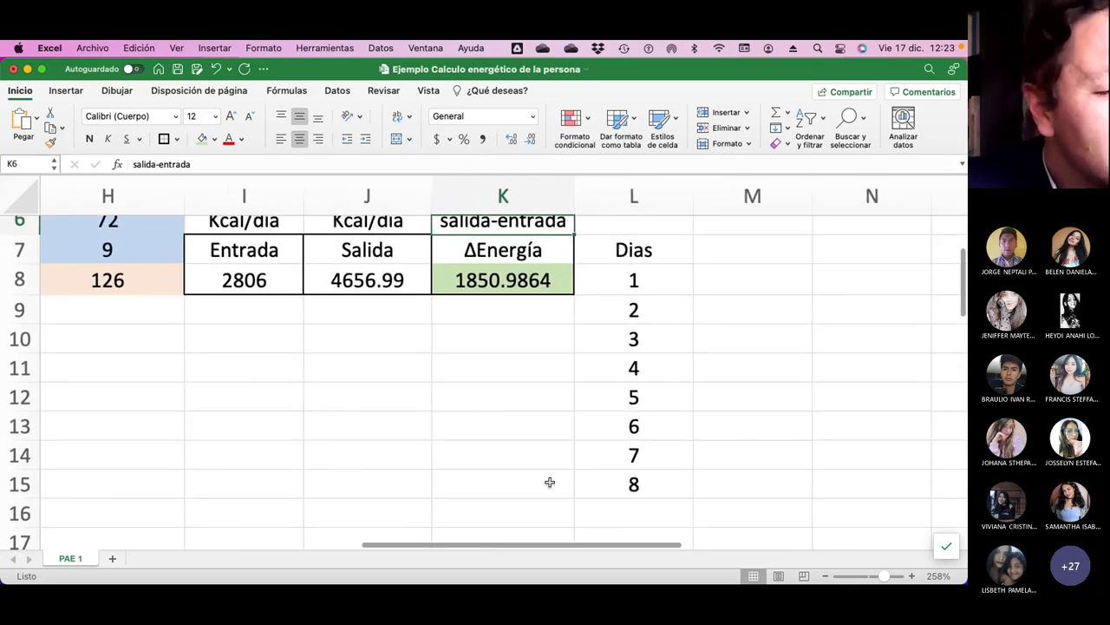
click(549, 483)
click(288, 317)
click(347, 310)
click(536, 491)
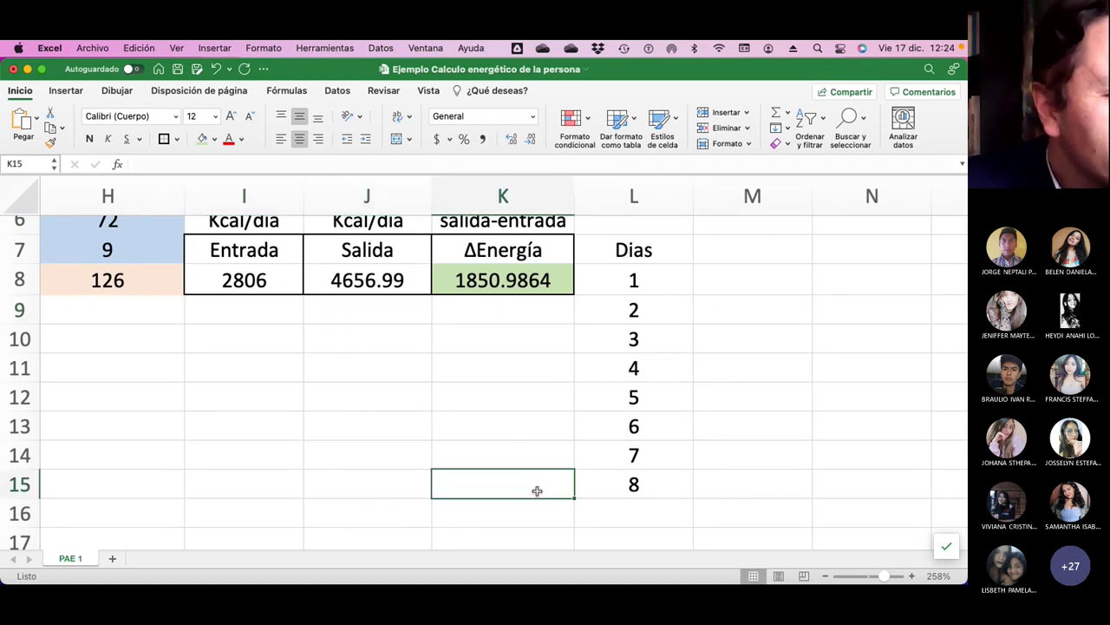
drag(208, 302, 685, 460)
click(778, 384)
Give I7:L15 Todos los bordes plus a Borde de cuadro grueso outline.
drag(234, 252, 605, 484)
click(164, 140)
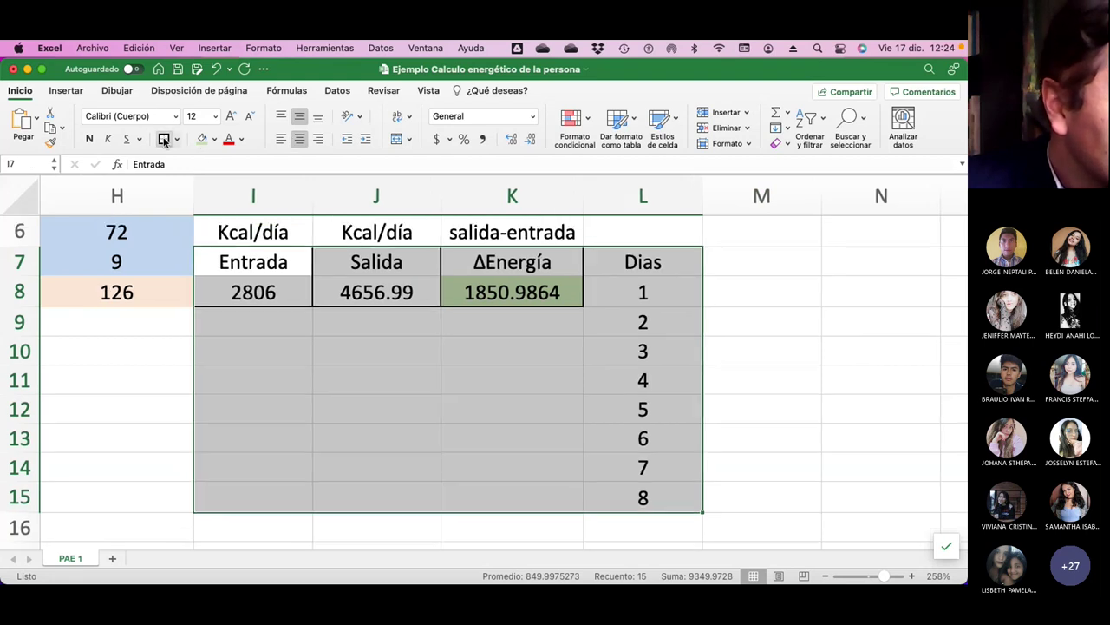
click(177, 140)
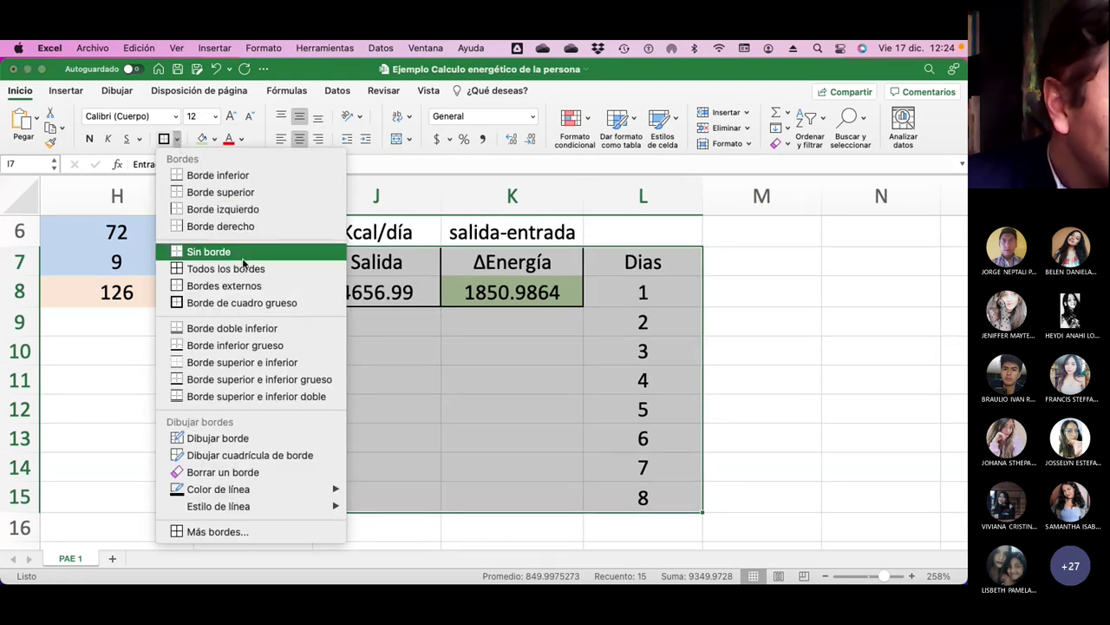
click(228, 268)
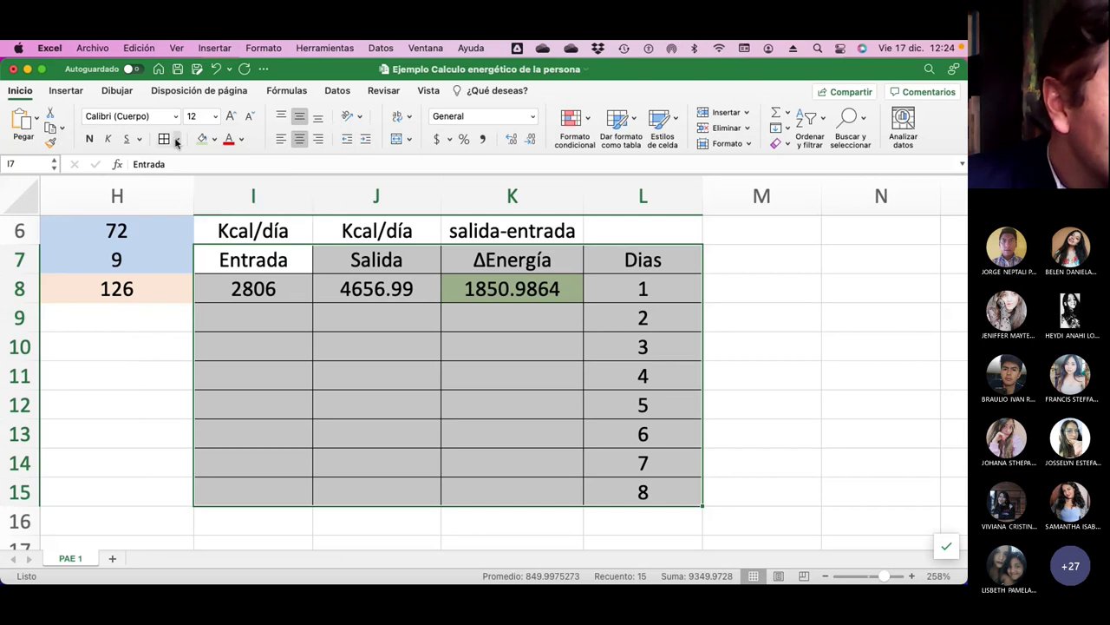
click(177, 140)
click(195, 304)
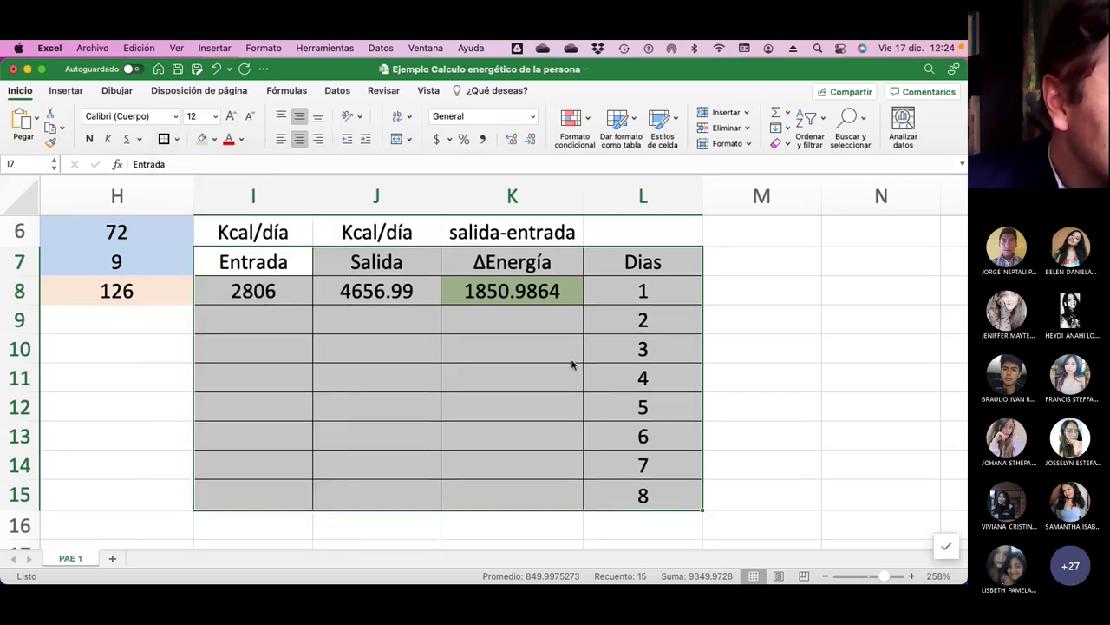
click(798, 361)
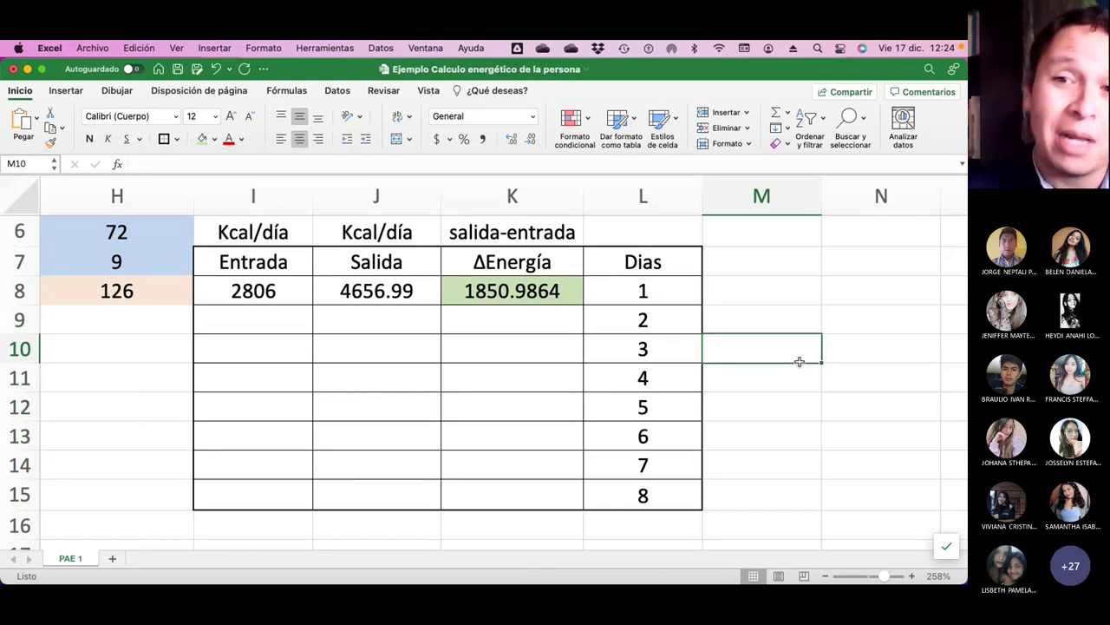
Apply a border to the I7:L7 header row.
click(236, 272)
key(shift+Right)
key(shift+Right)
key(shift+Right)
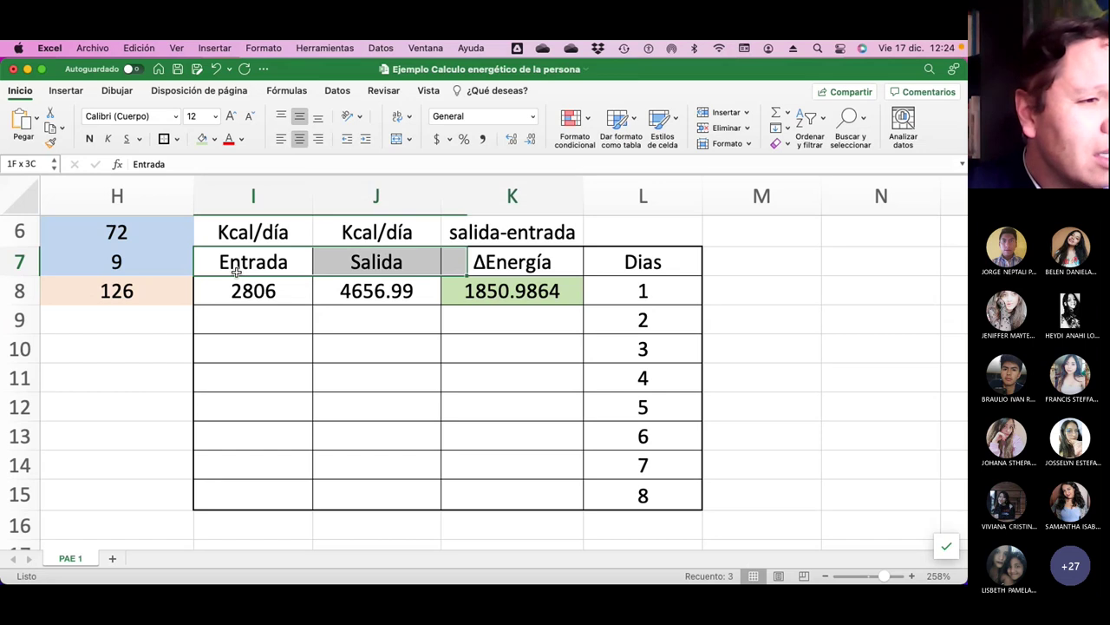
click(163, 139)
click(295, 312)
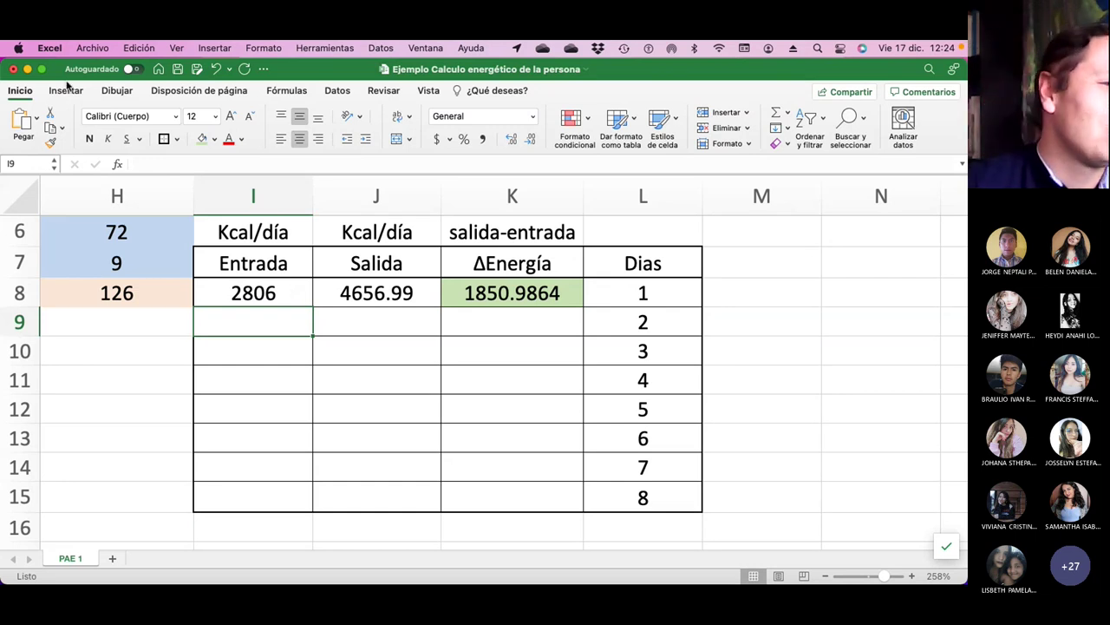
Save the workbook so the title bar reads 'Se guardó en mi Mac'.
click(178, 71)
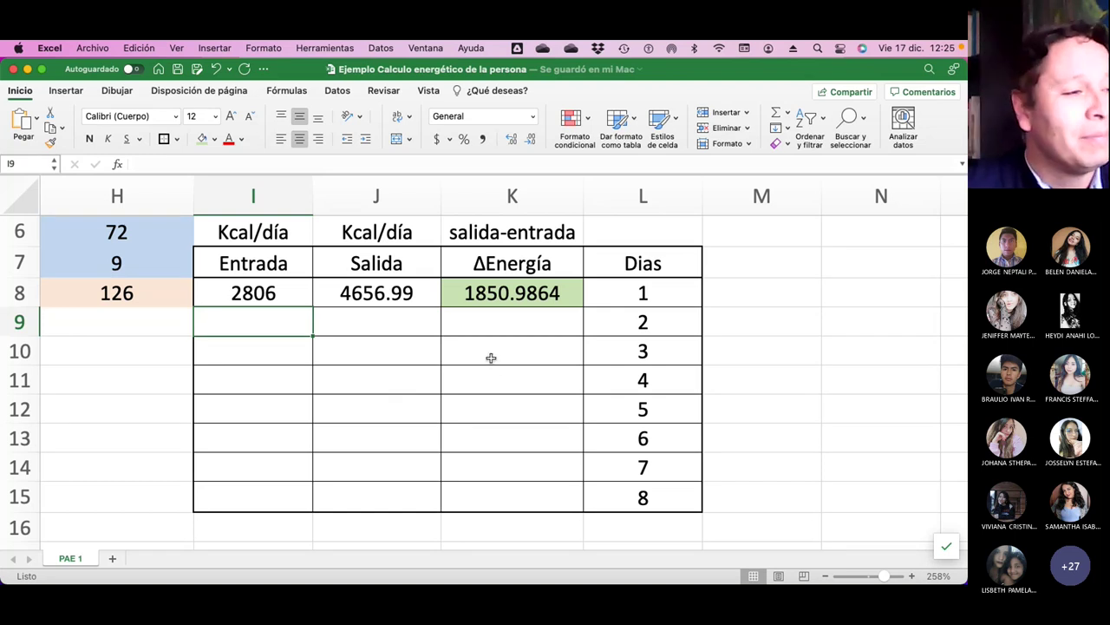
scroll(446, 359, left, 2)
scroll(441, 359, left, 5)
scroll(438, 357, down, 6)
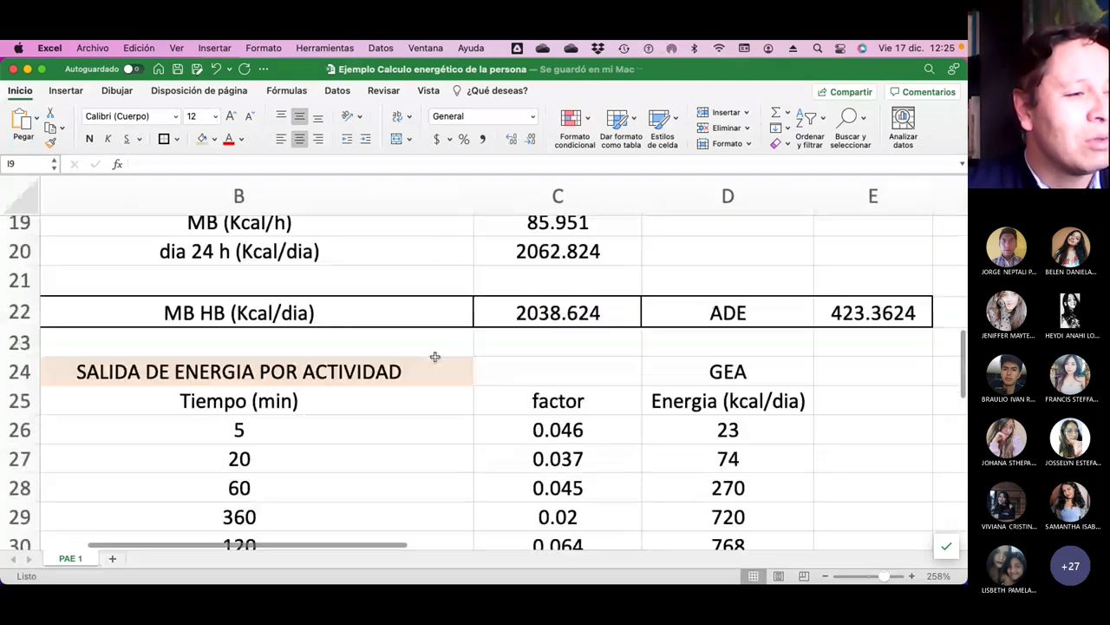
scroll(435, 357, up, 4)
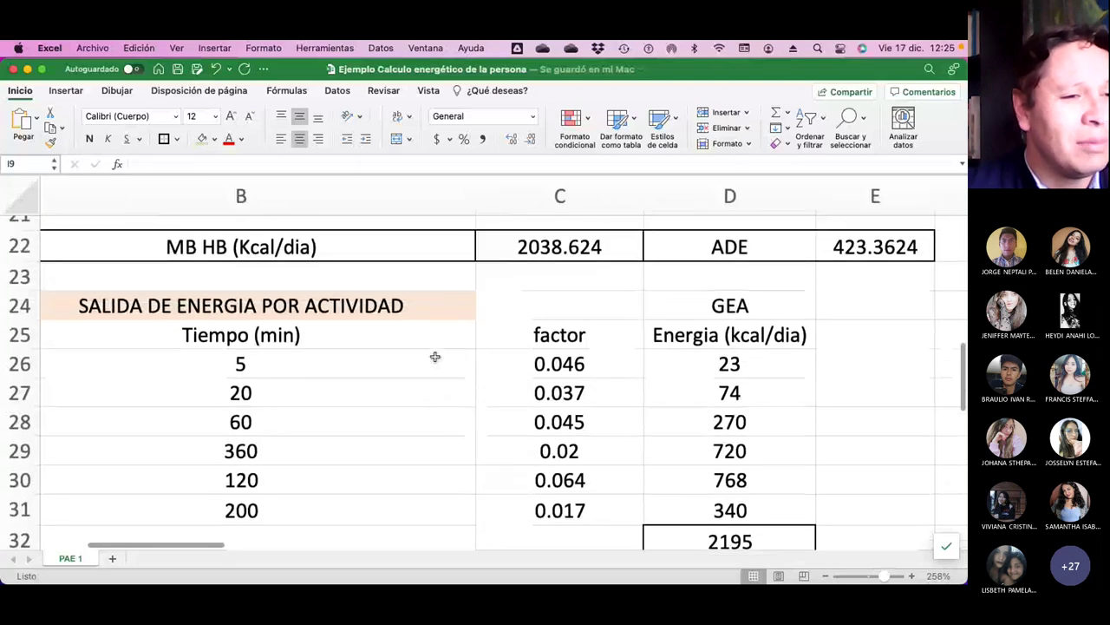
scroll(434, 357, down, 2)
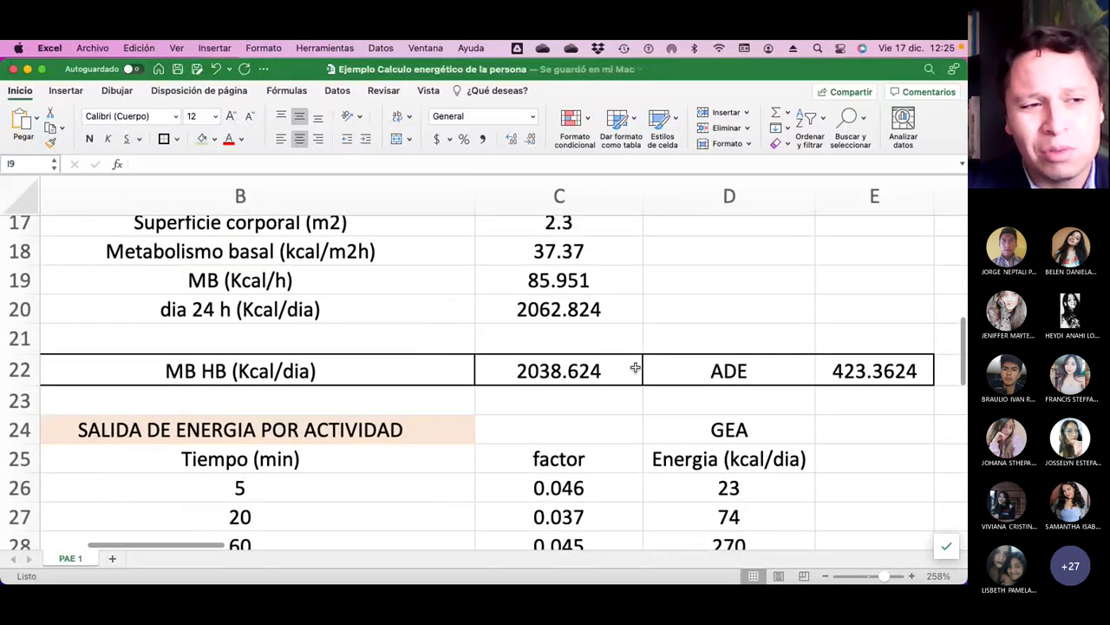
scroll(625, 386, right, 2)
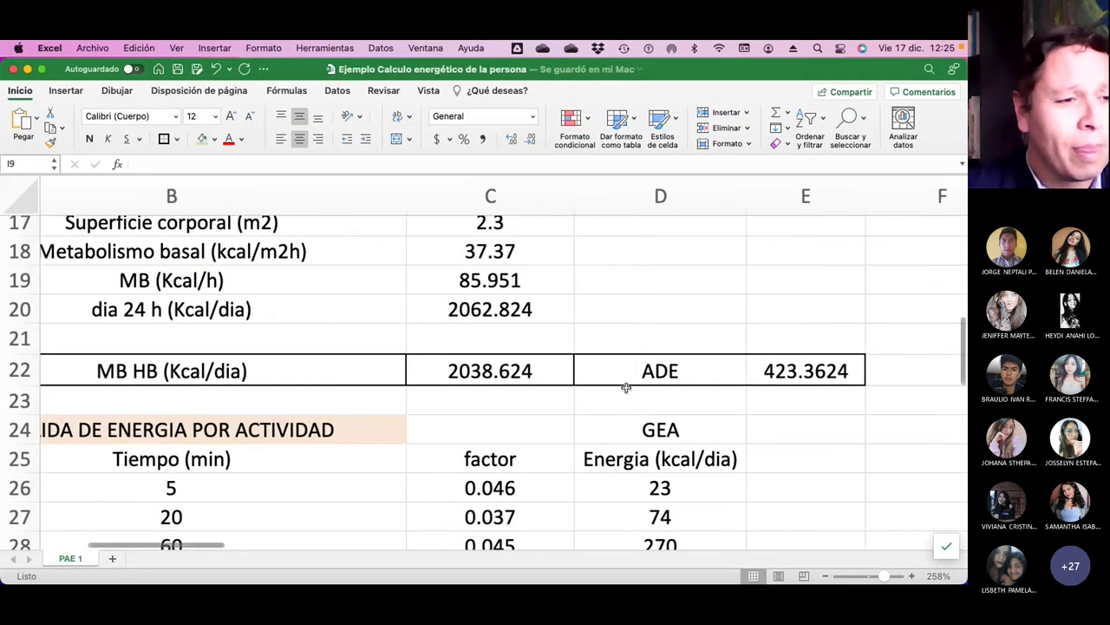
scroll(625, 388, down, 3)
scroll(625, 387, up, 1)
click(698, 288)
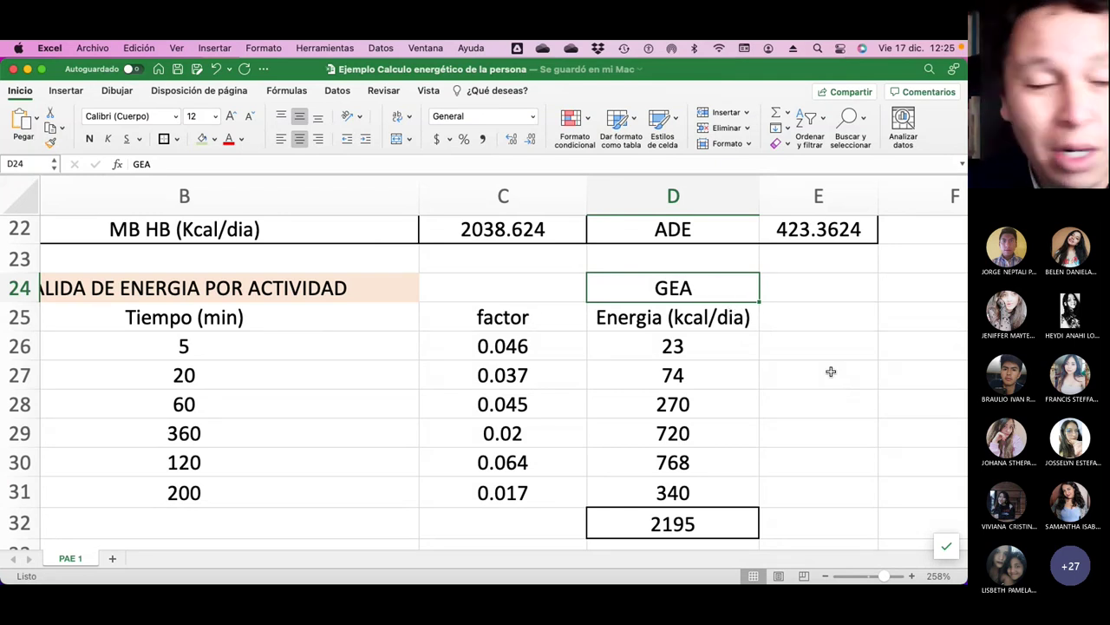
scroll(341, 442, left, 5)
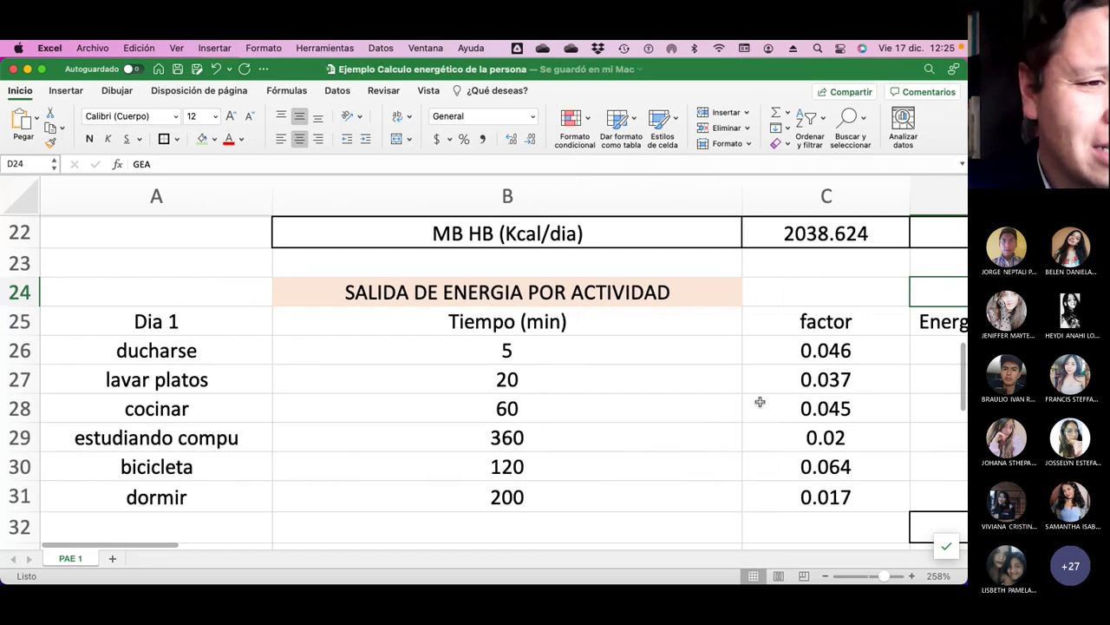
scroll(776, 406, right, 8)
scroll(781, 407, up, 10)
scroll(781, 407, down, 1)
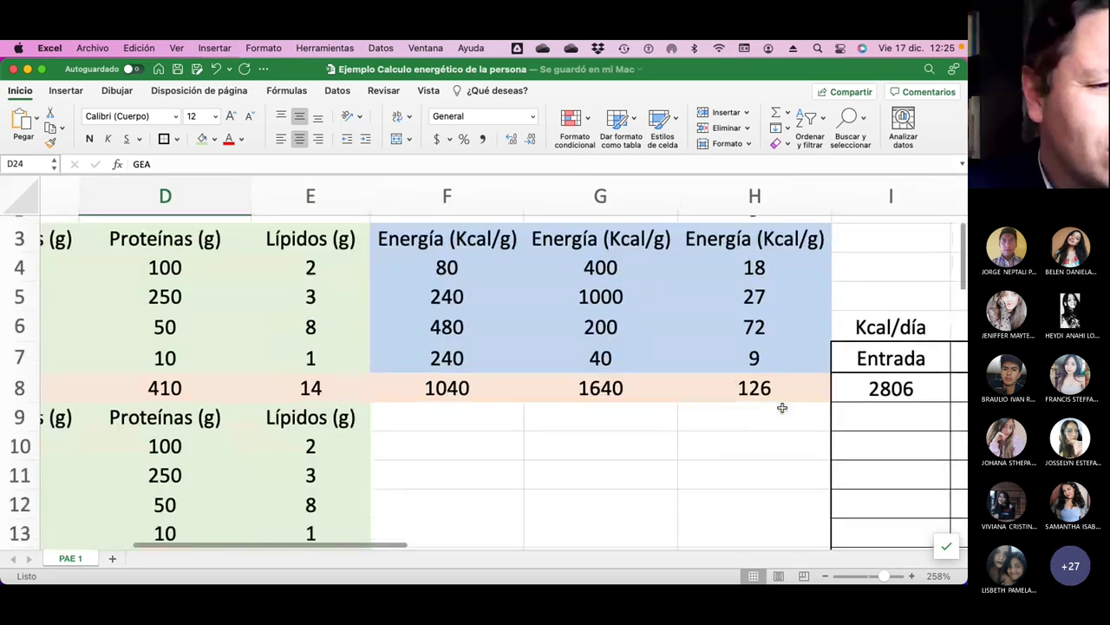
scroll(782, 407, right, 4)
scroll(782, 407, down, 3)
scroll(781, 406, up, 1)
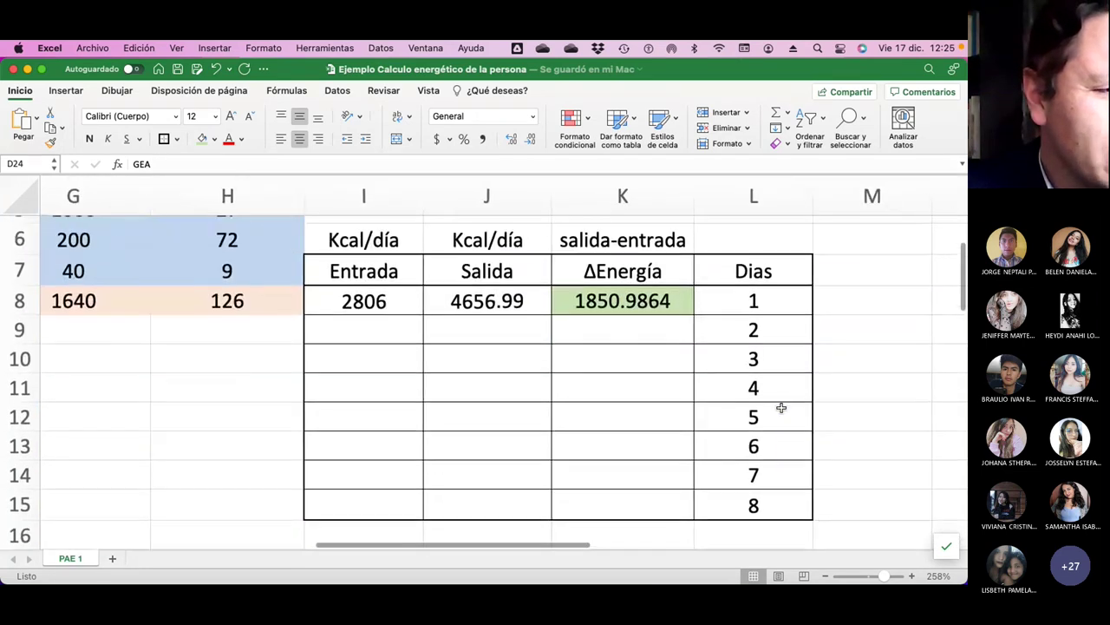
scroll(781, 407, right, 1)
scroll(782, 407, up, 1)
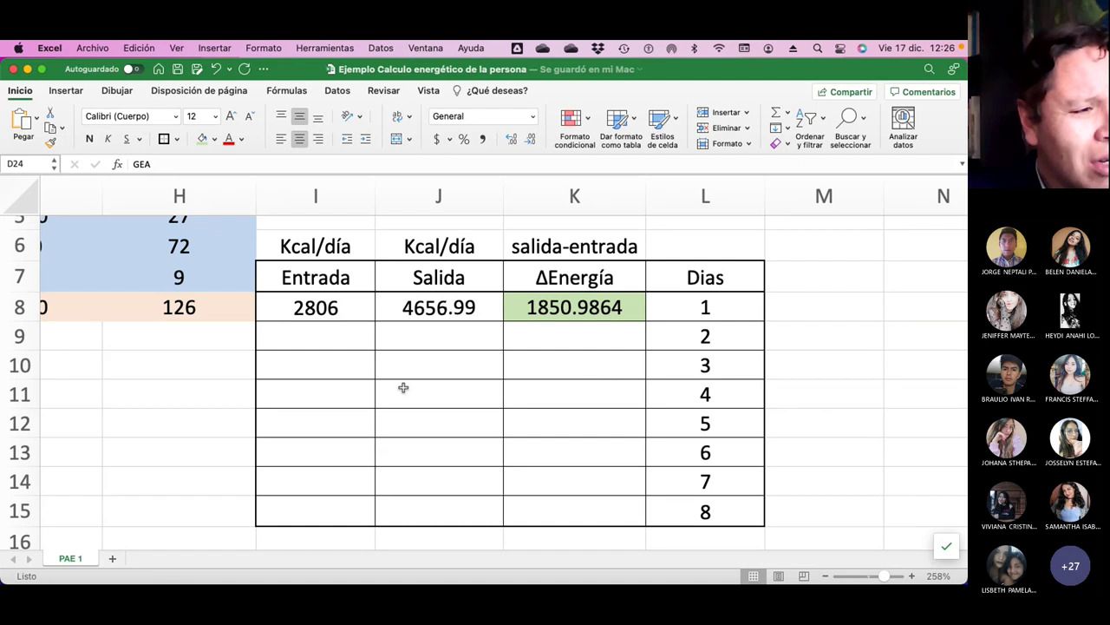
Scroll the sheet to show columns I–L and rows 6–15 with Dias 1 to 8.
scroll(424, 389, left, 10)
scroll(430, 391, left, 5)
scroll(429, 391, up, 4)
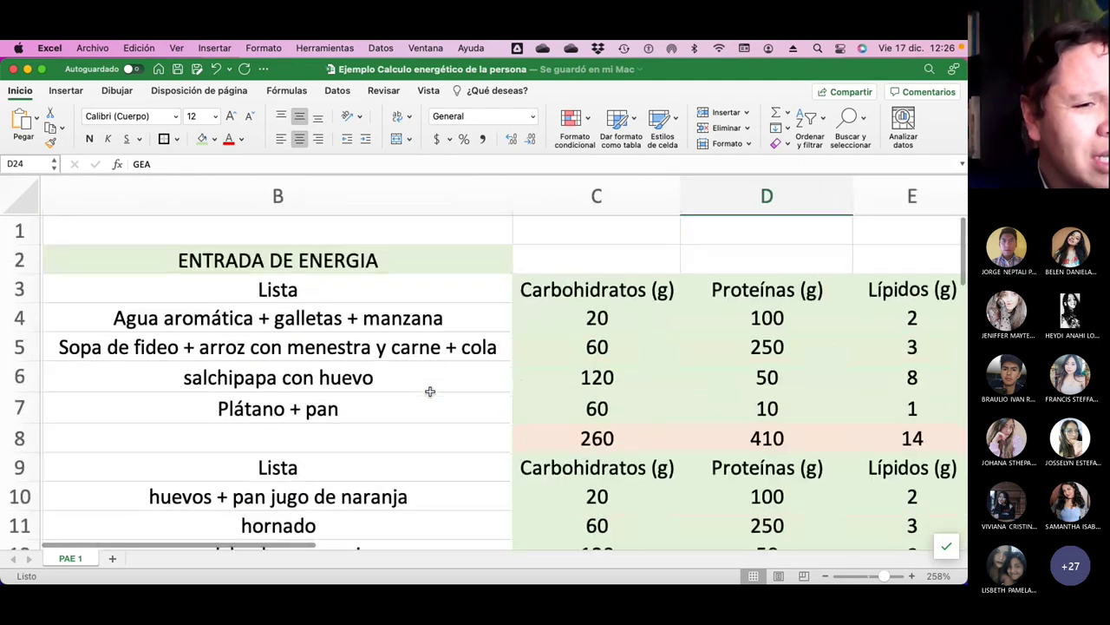
scroll(430, 391, down, 2)
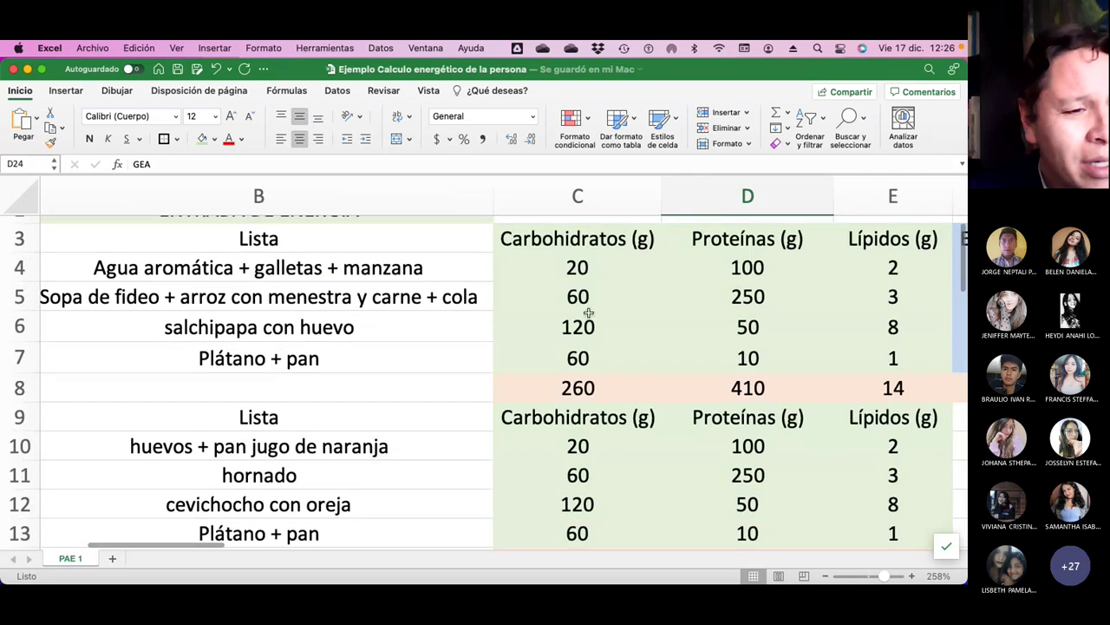
scroll(627, 396, down, 7)
scroll(628, 399, down, 12)
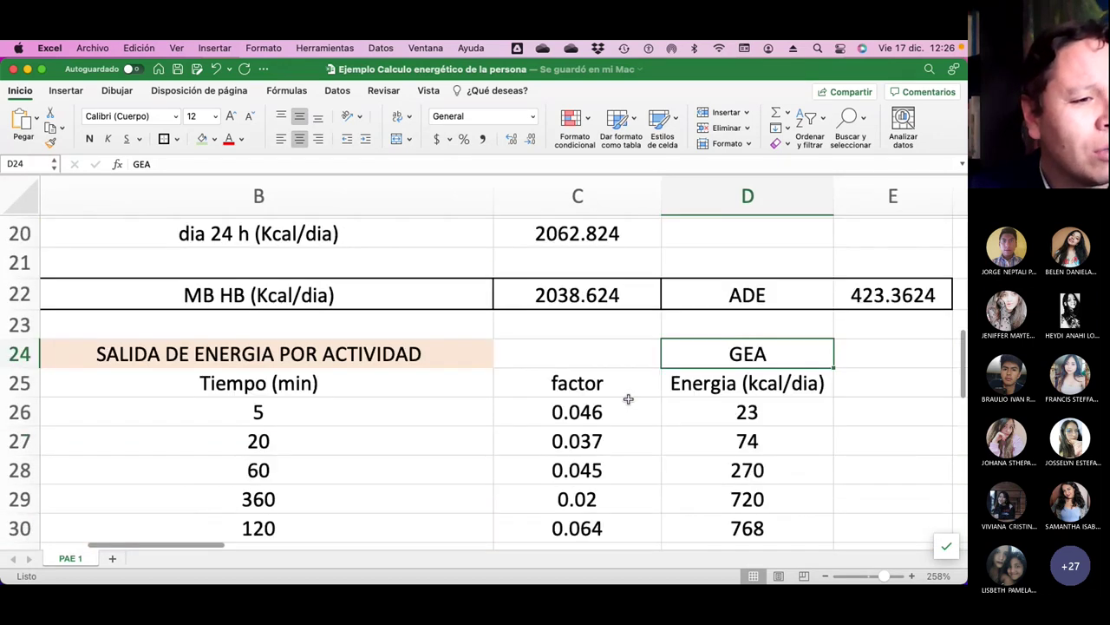
scroll(629, 398, down, 1)
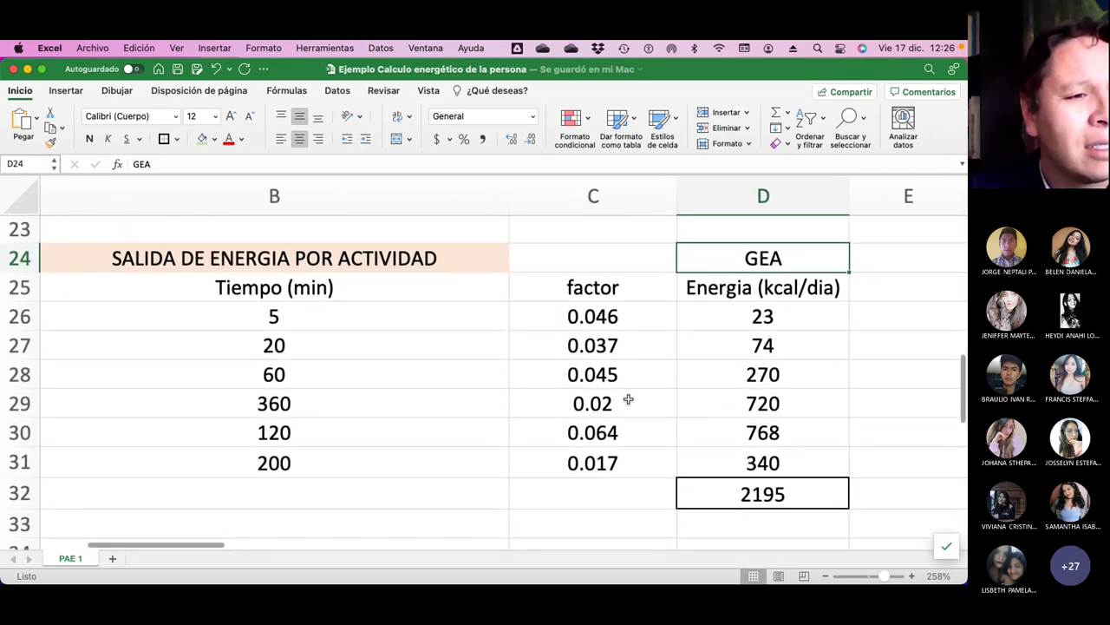
scroll(308, 332, left, 3)
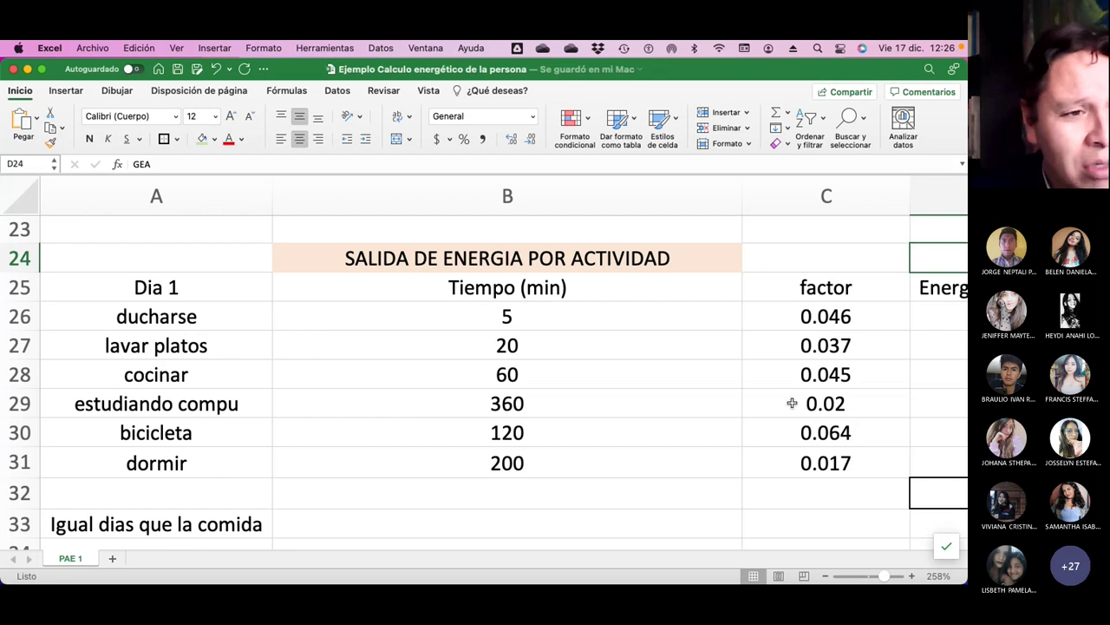
scroll(831, 411, right, 3)
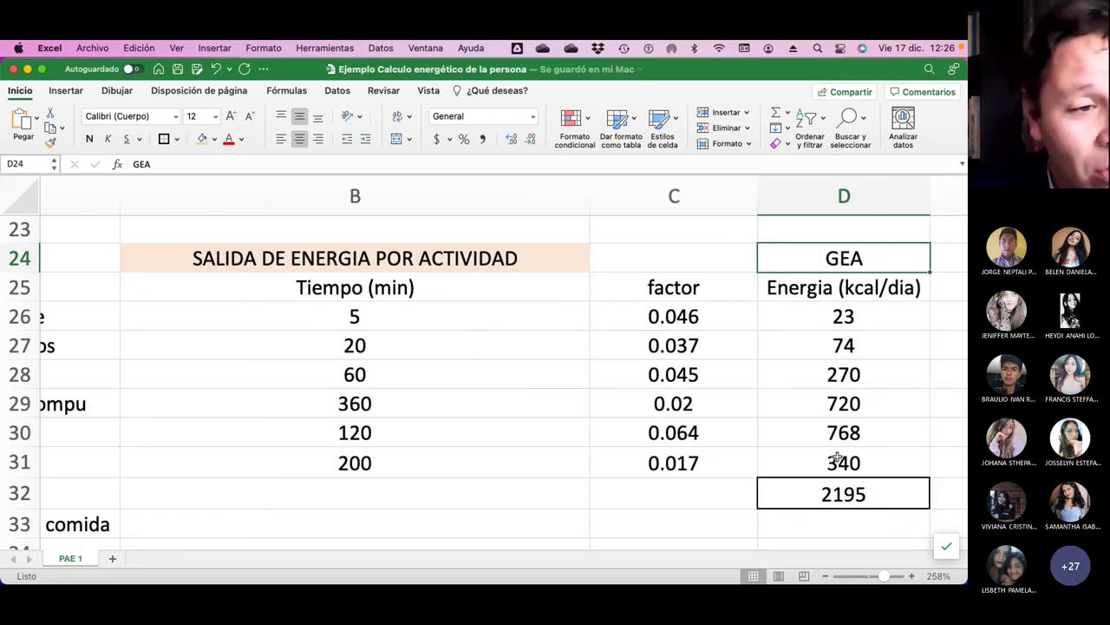
scroll(836, 457, up, 5)
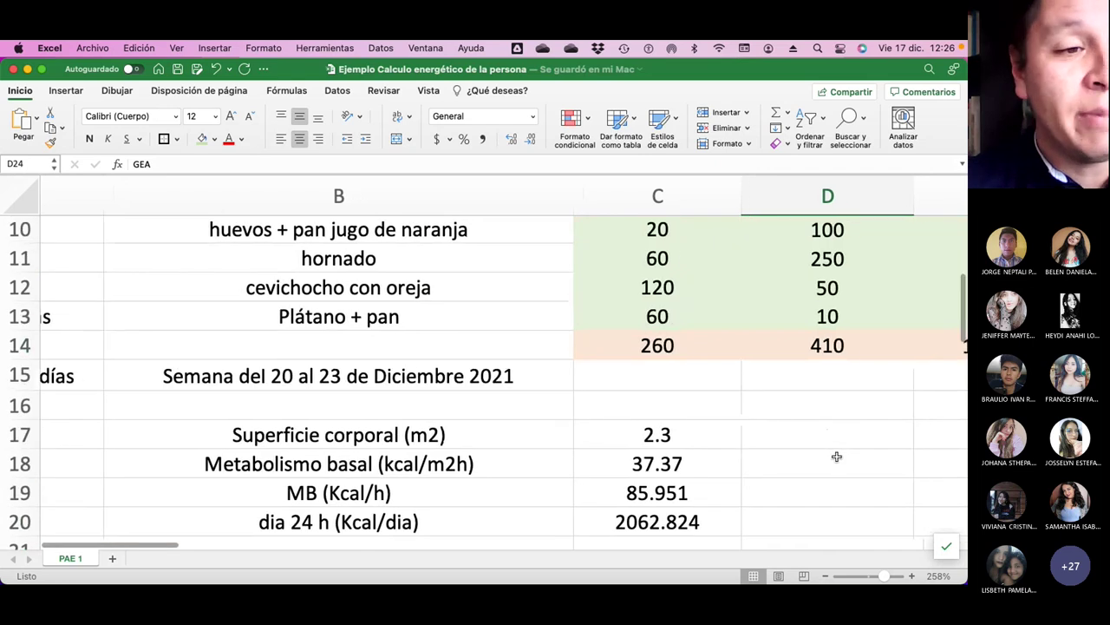
scroll(837, 456, right, 10)
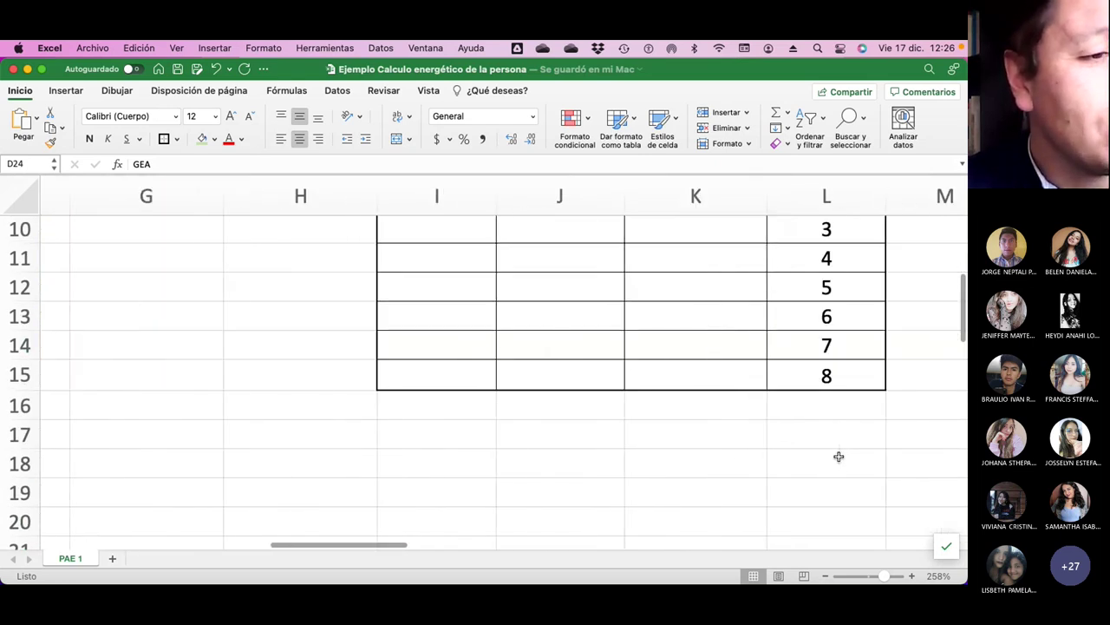
scroll(839, 456, up, 3)
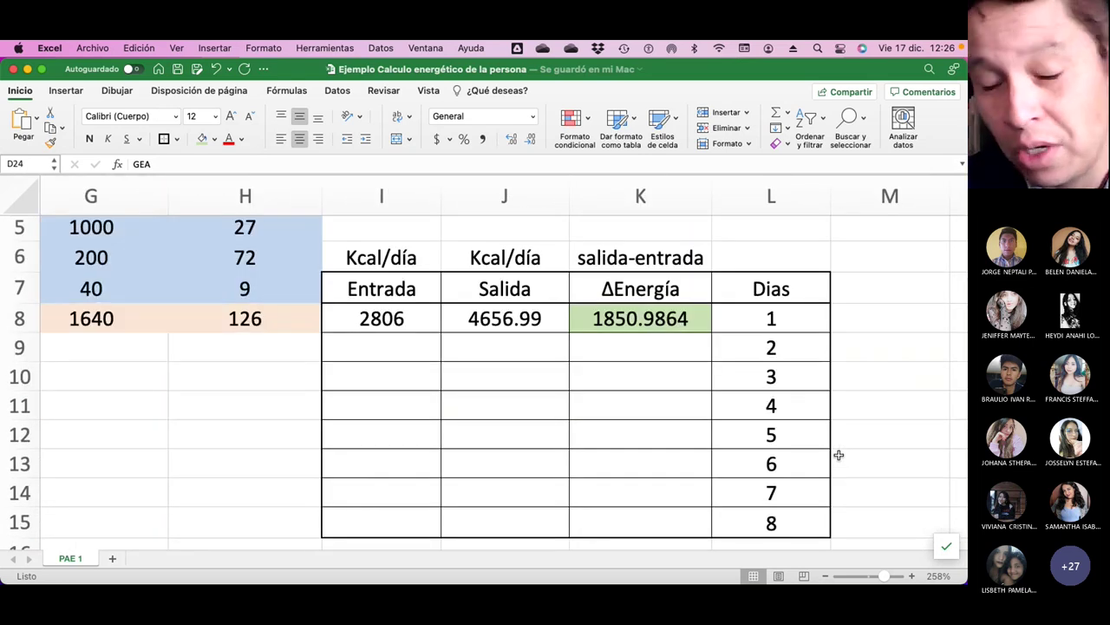
scroll(310, 405, up, 4)
scroll(310, 407, left, 8)
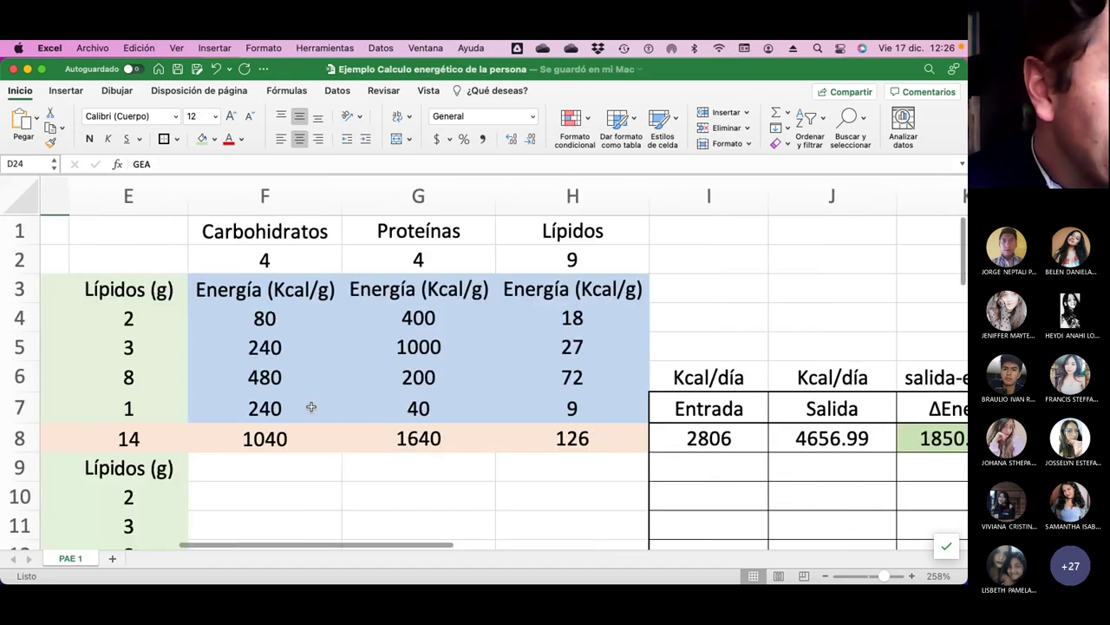
scroll(321, 399, right, 4)
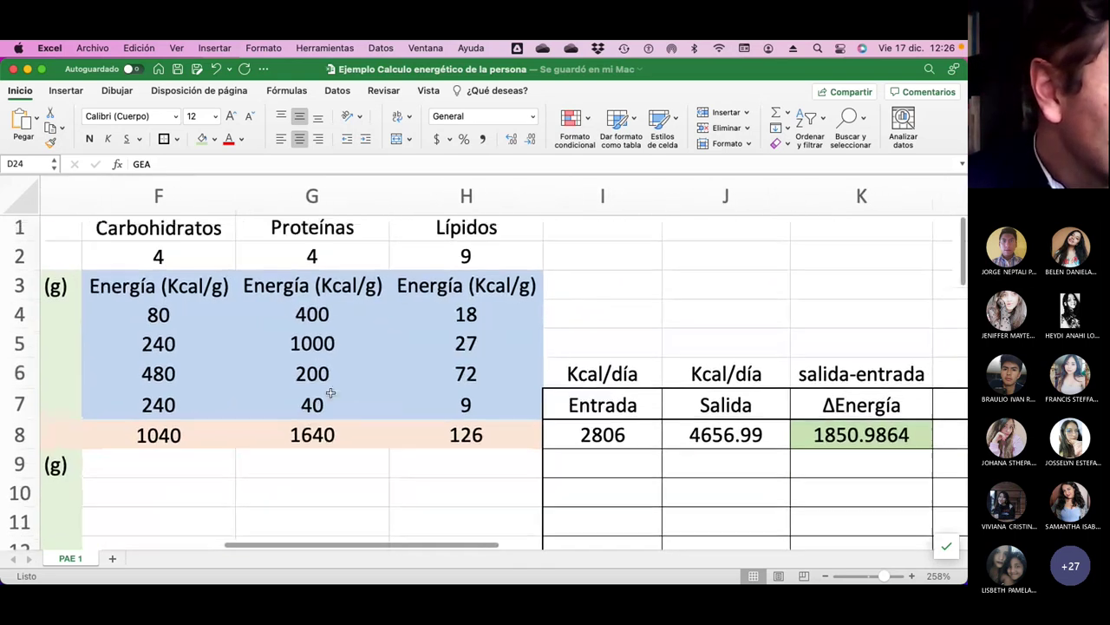
scroll(330, 393, right, 1)
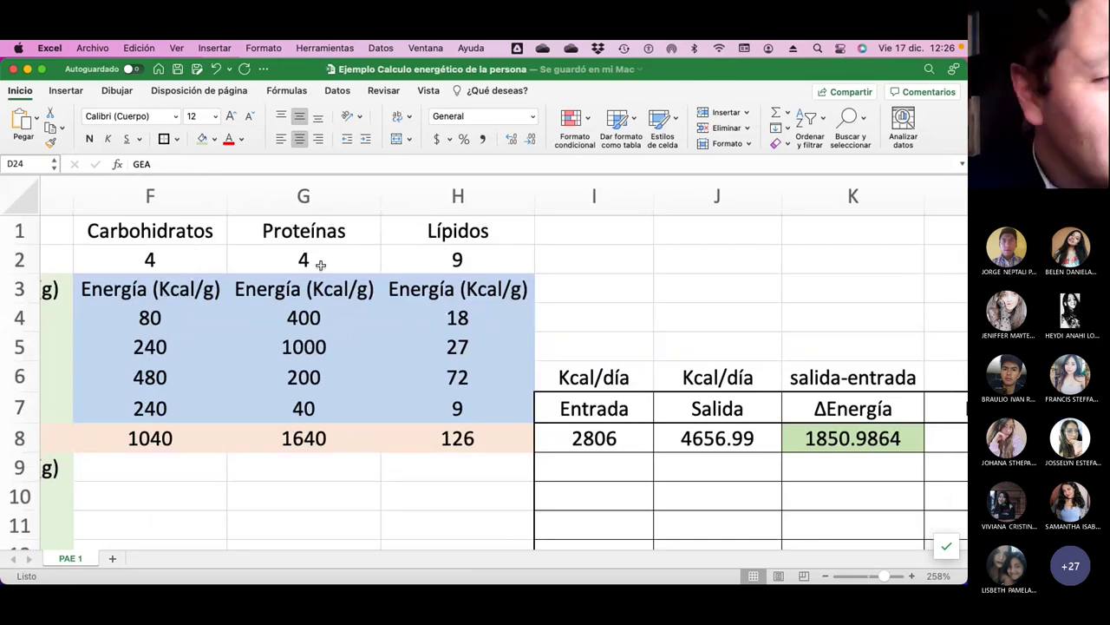
scroll(468, 399, down, 3)
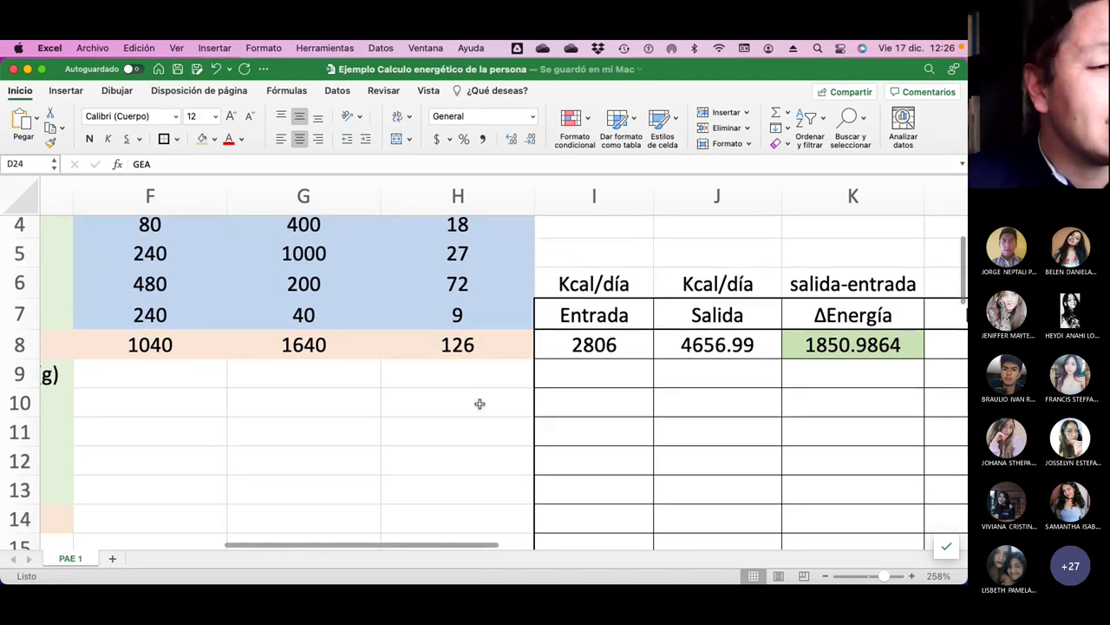
scroll(479, 403, right, 5)
scroll(487, 406, down, 2)
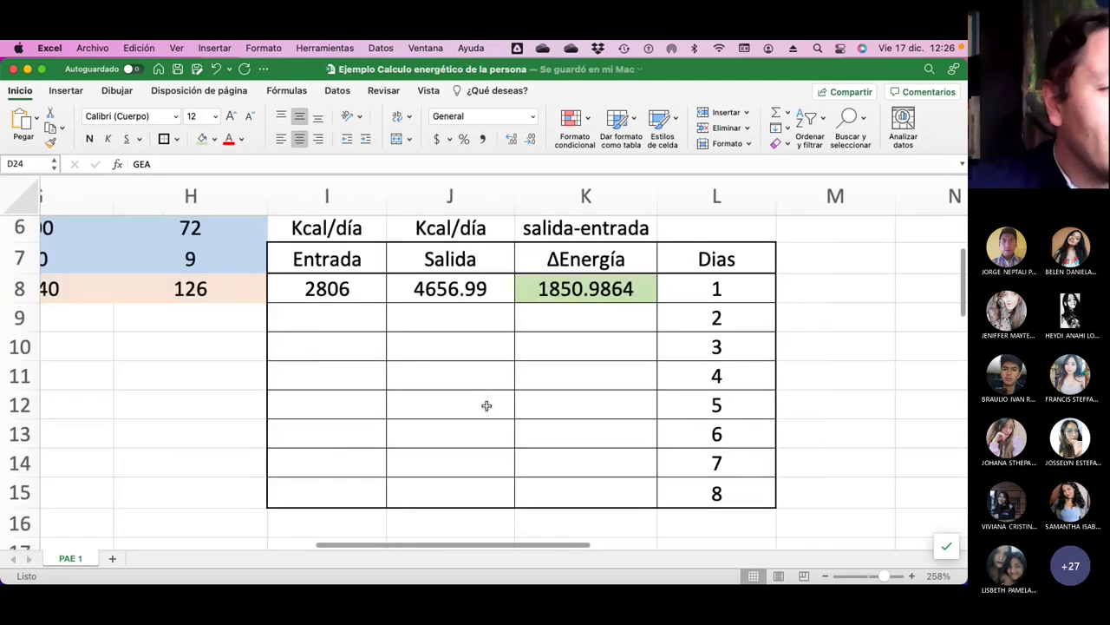
scroll(486, 404, up, 1)
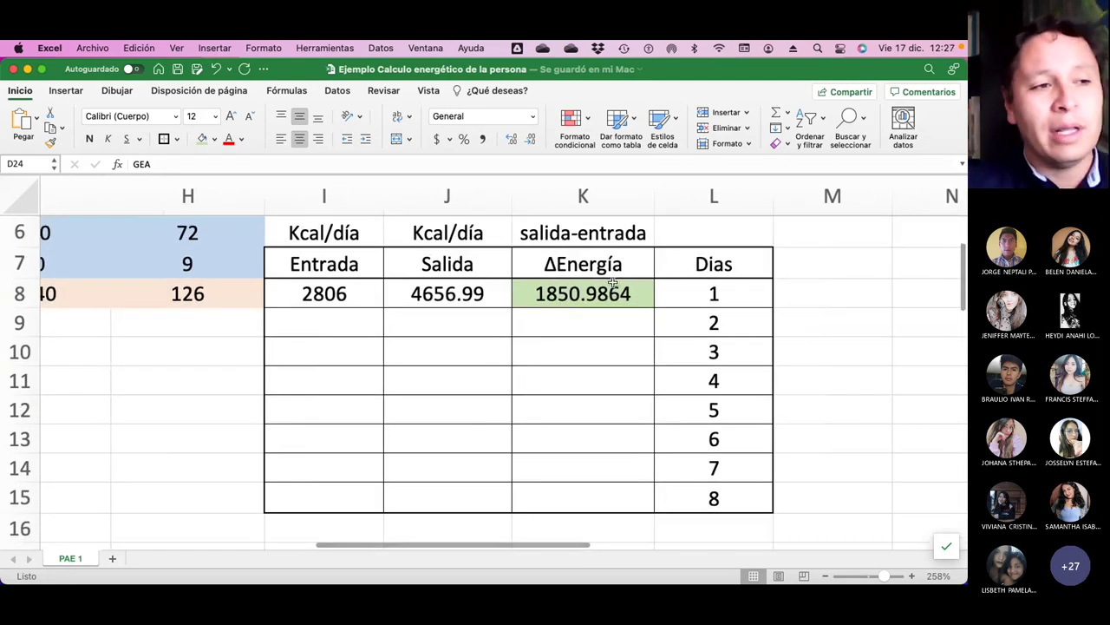
Enter the heading Acumulación in K5 above the salida-entrada label.
scroll(609, 288, up, 3)
click(605, 290)
text(Acuml)
key(BackSpace)
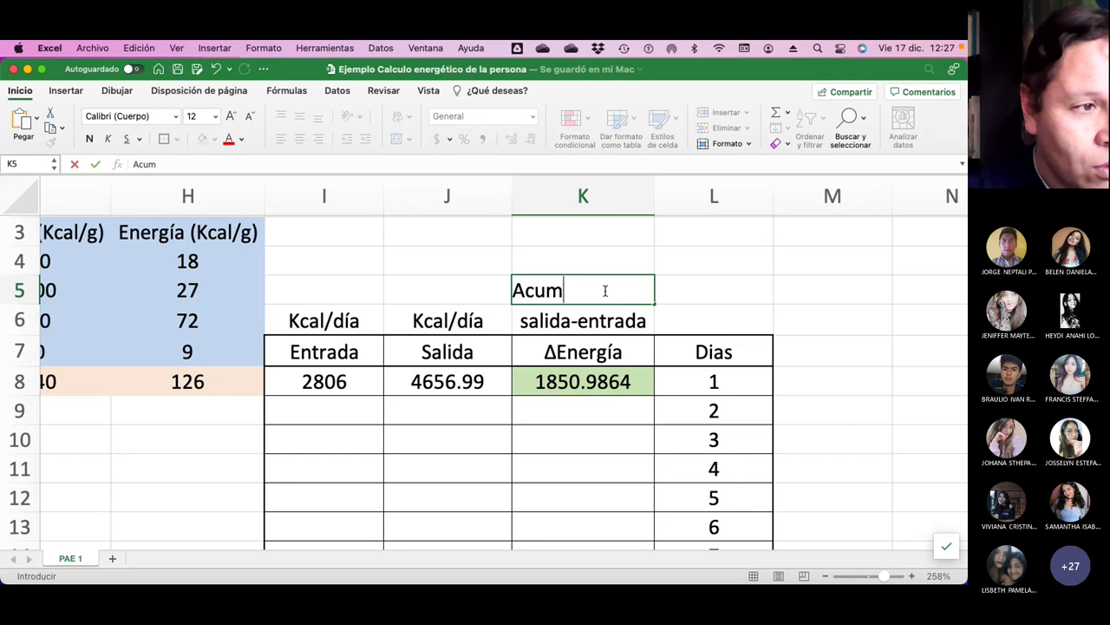
text(ulación)
key(Return)
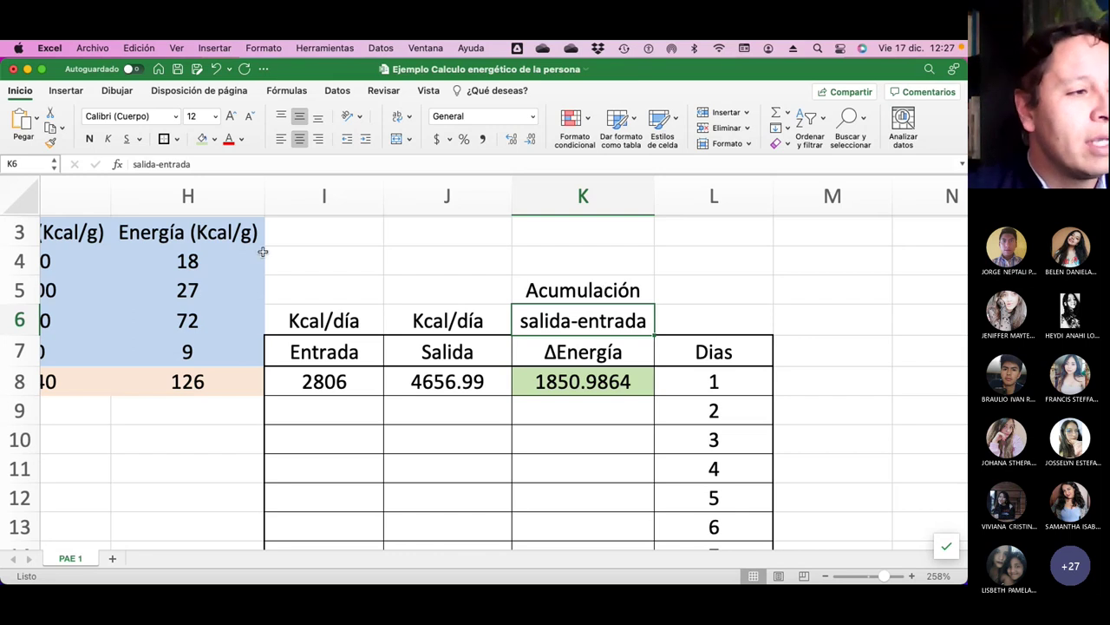
scroll(207, 302, up, 2)
scroll(207, 301, left, 3)
scroll(206, 302, left, 3)
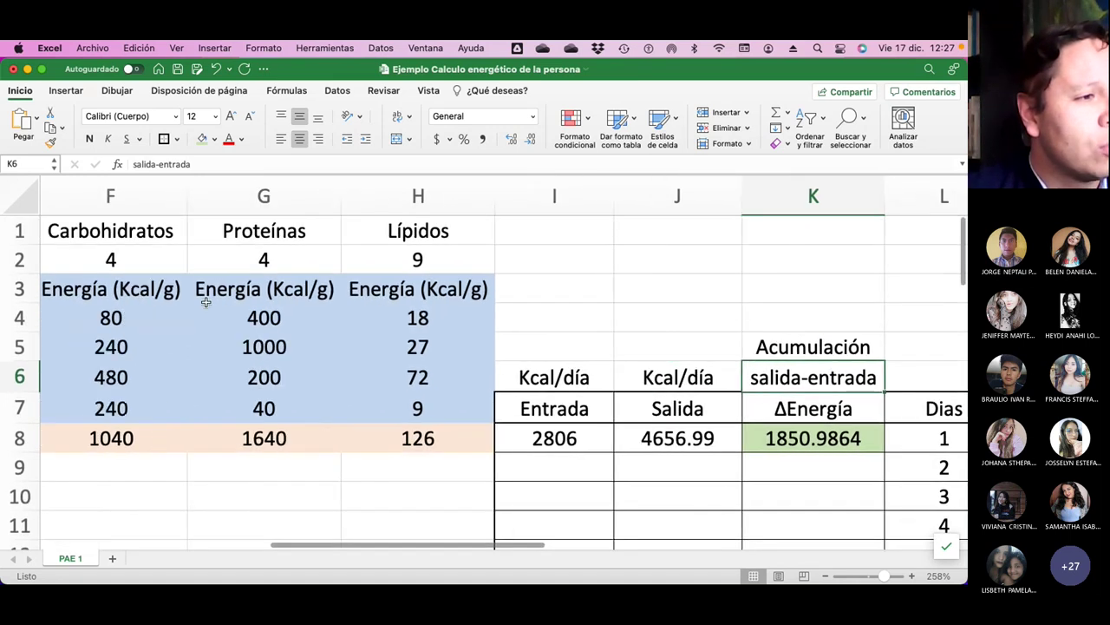
scroll(839, 335, down, 5)
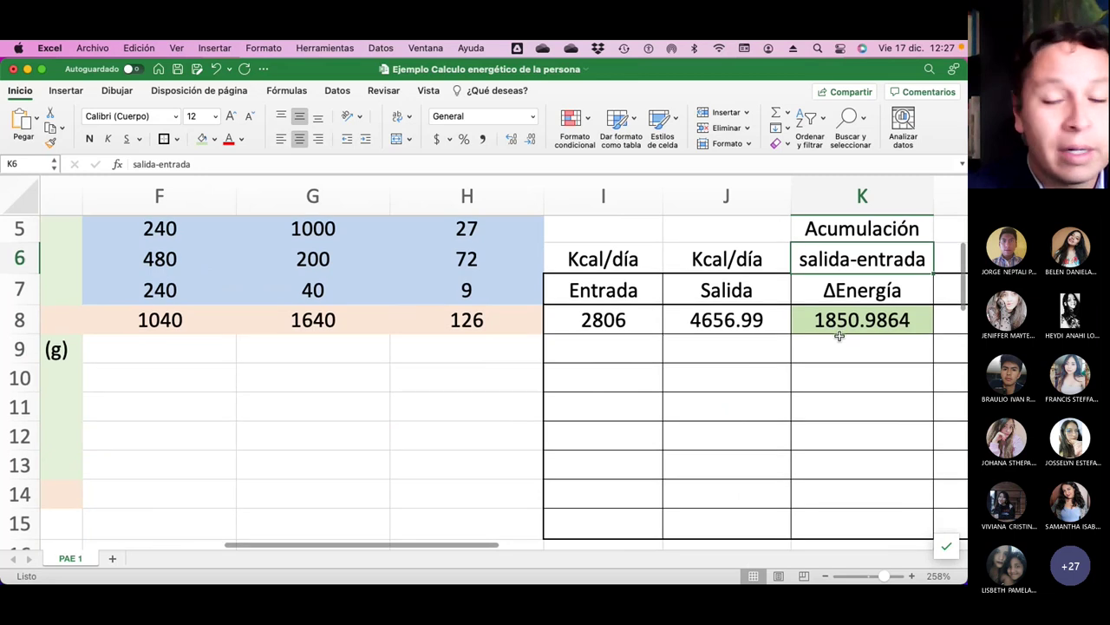
scroll(839, 347, right, 3)
scroll(851, 342, right, 2)
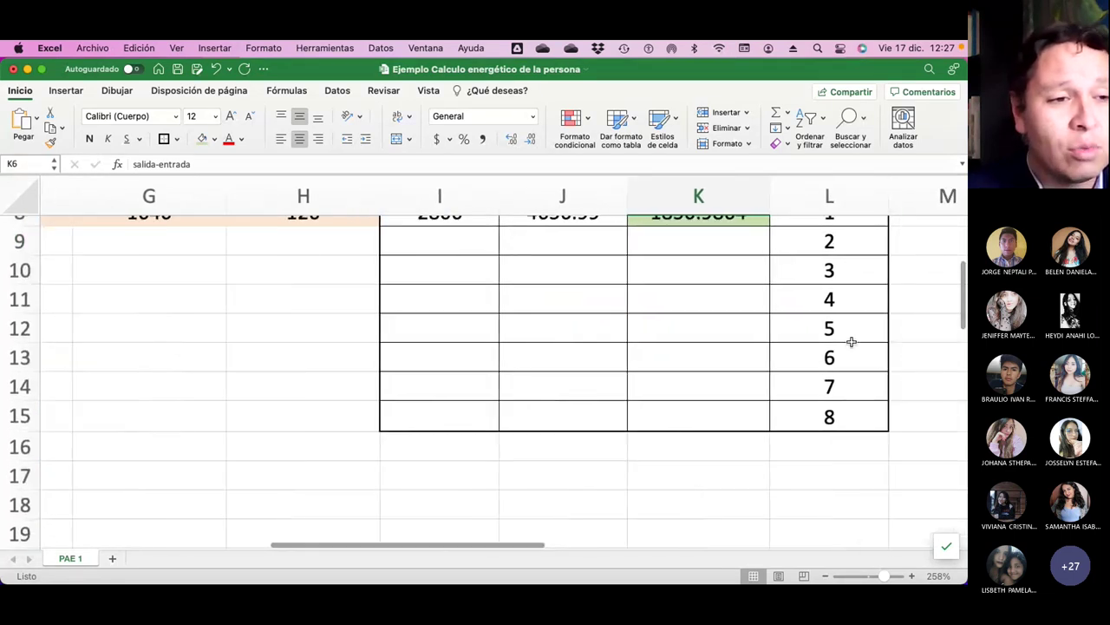
scroll(851, 342, up, 4)
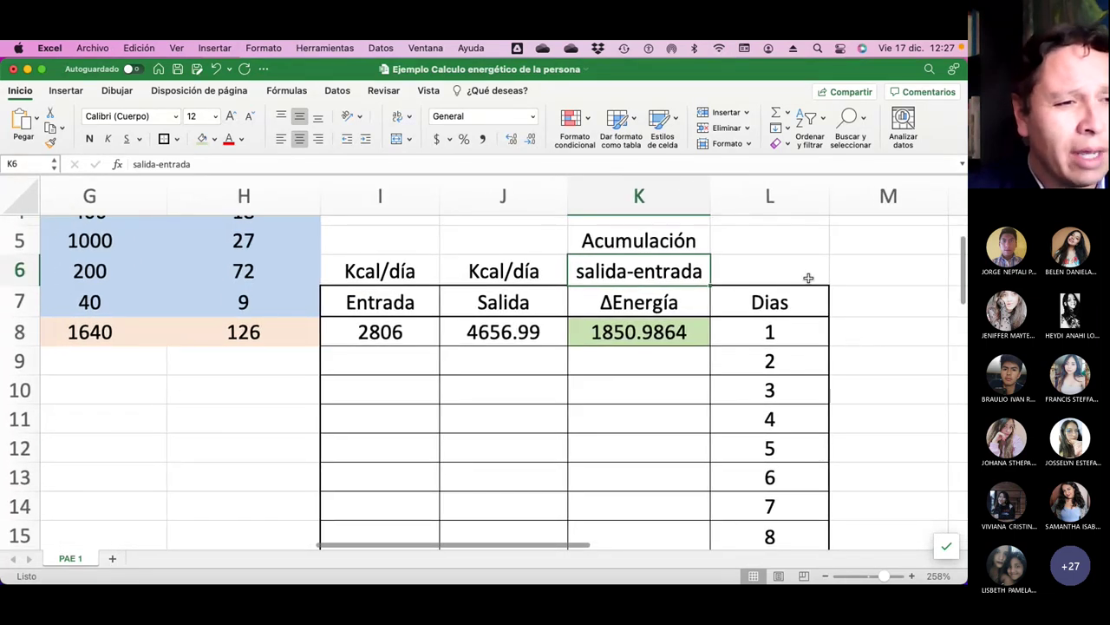
click(861, 283)
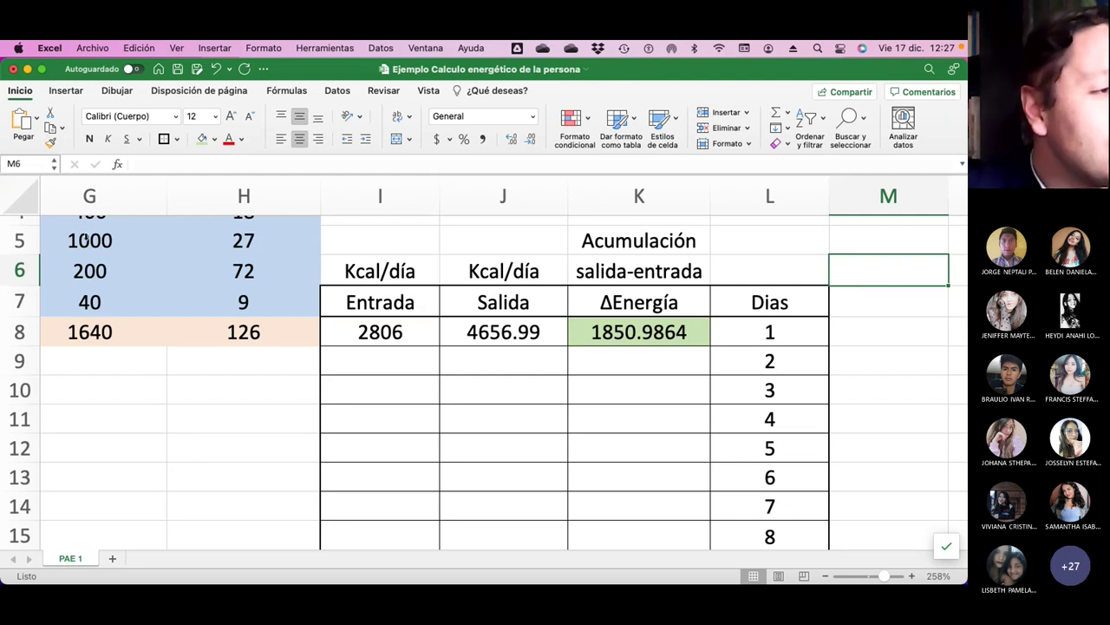
scroll(211, 261, left, 5)
scroll(211, 261, left, 4)
scroll(211, 261, up, 4)
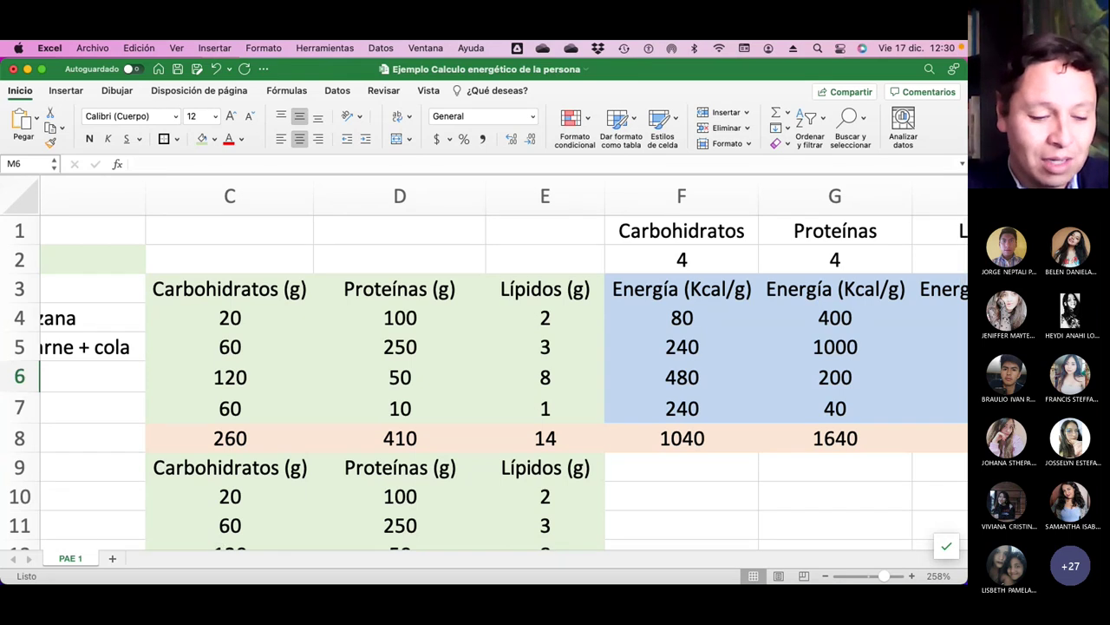
key(super+Tab)
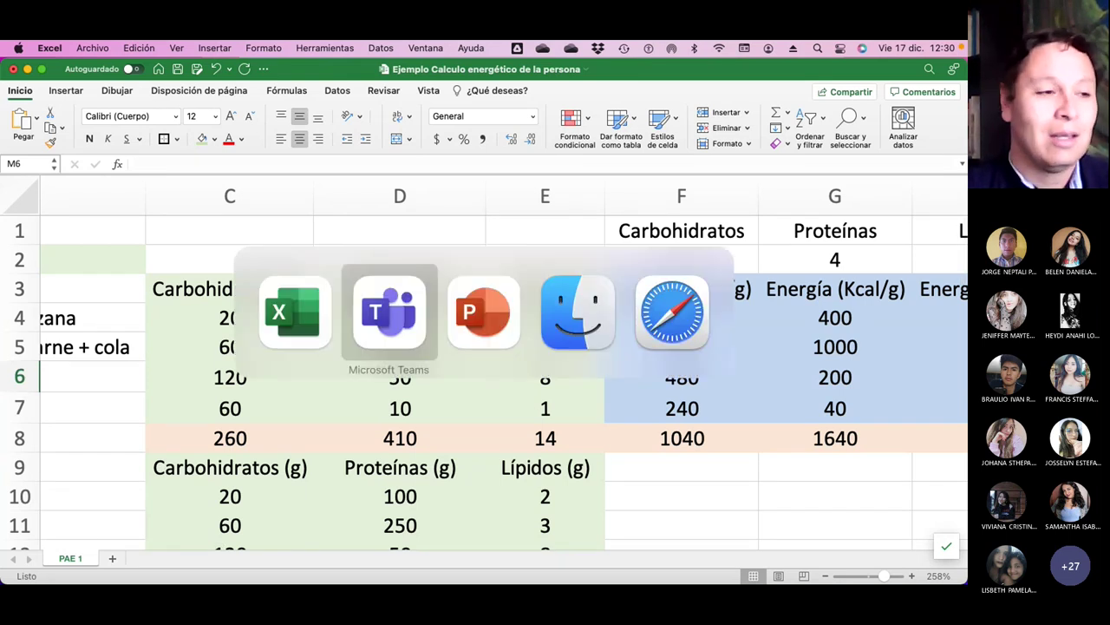
Switch through the Ventana menu to Consumo y ahorro de energía en el hogar and view its table.
key(Escape)
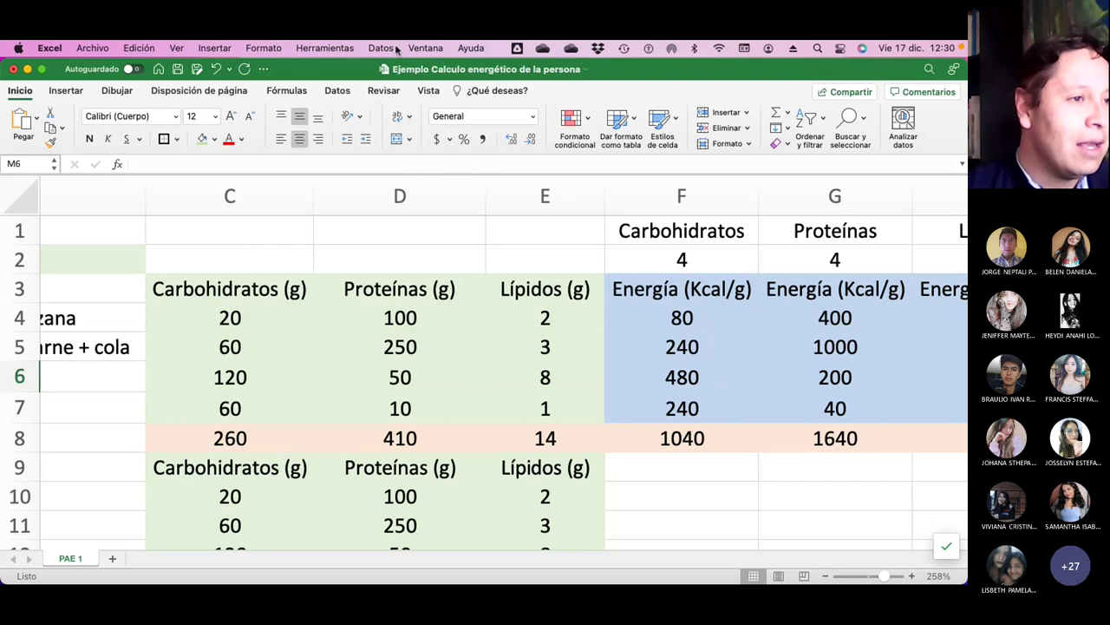
click(423, 48)
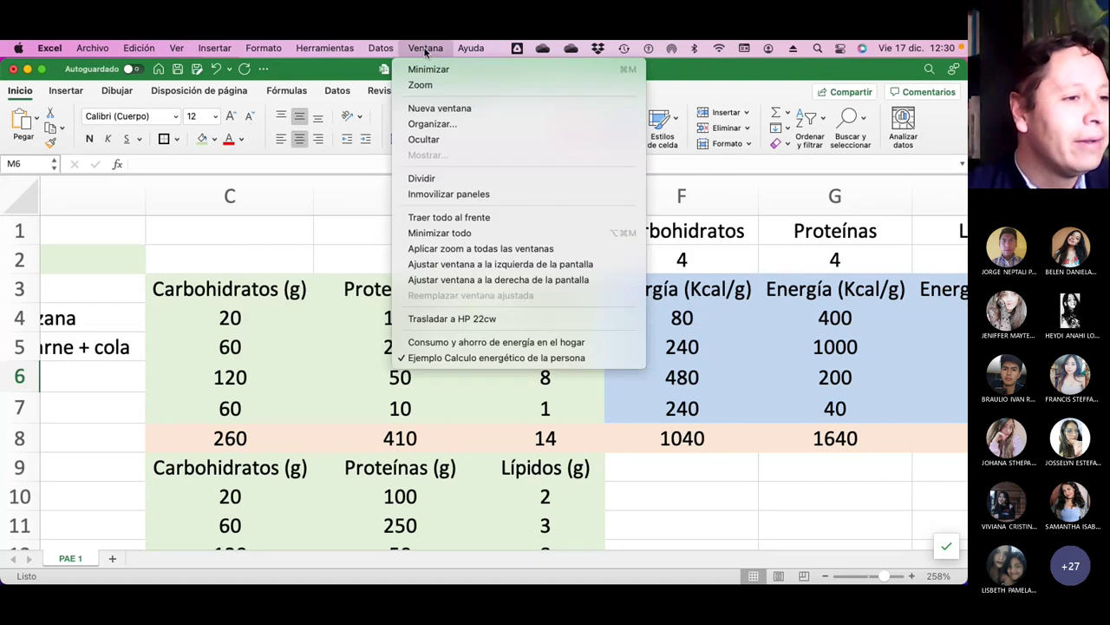
click(570, 344)
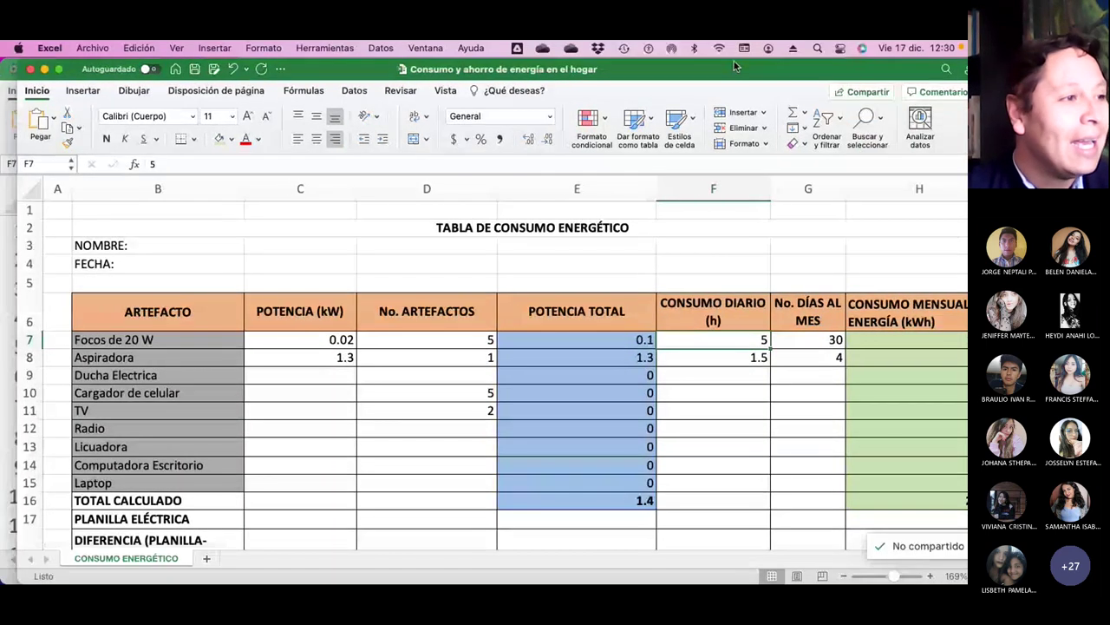
scroll(403, 347, right, 3)
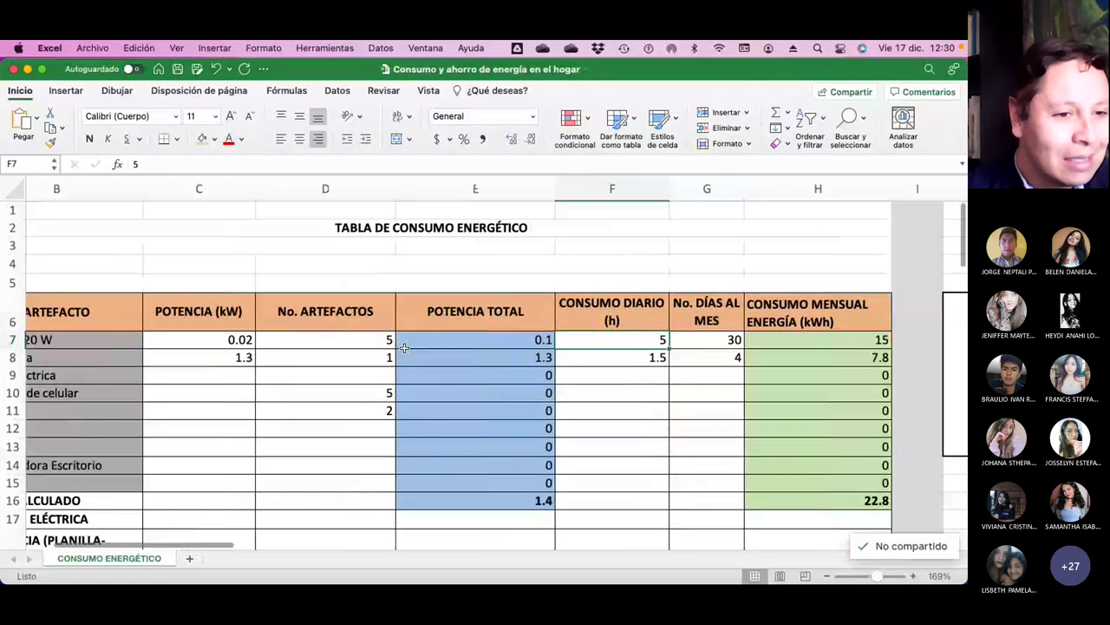
scroll(403, 347, left, 2)
scroll(403, 347, down, 2)
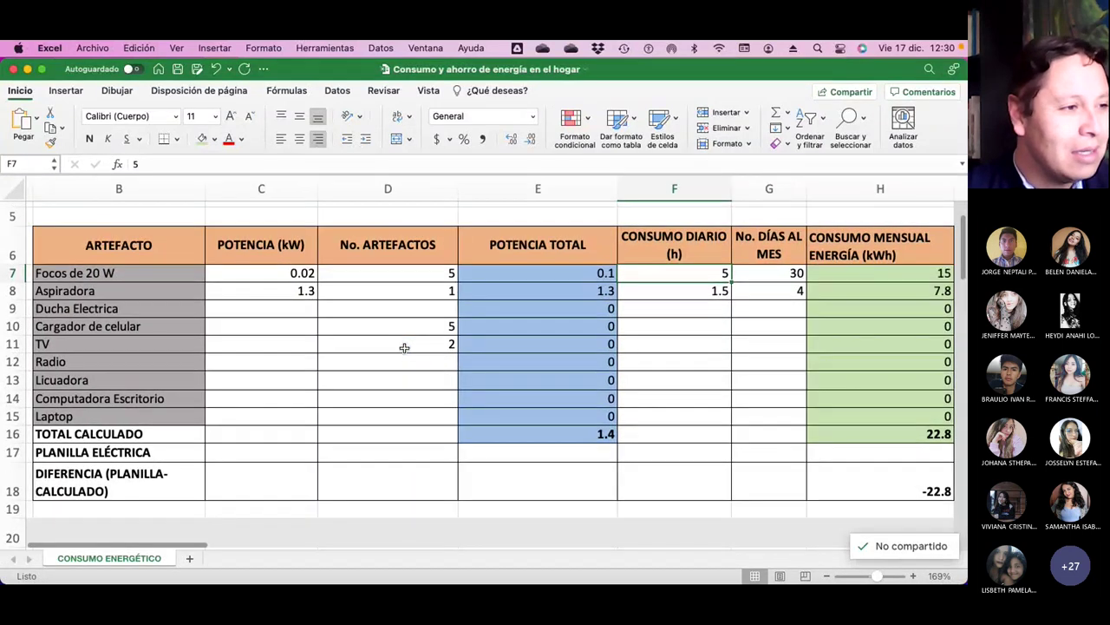
scroll(403, 348, up, 1)
scroll(404, 348, right, 1)
scroll(403, 348, up, 1)
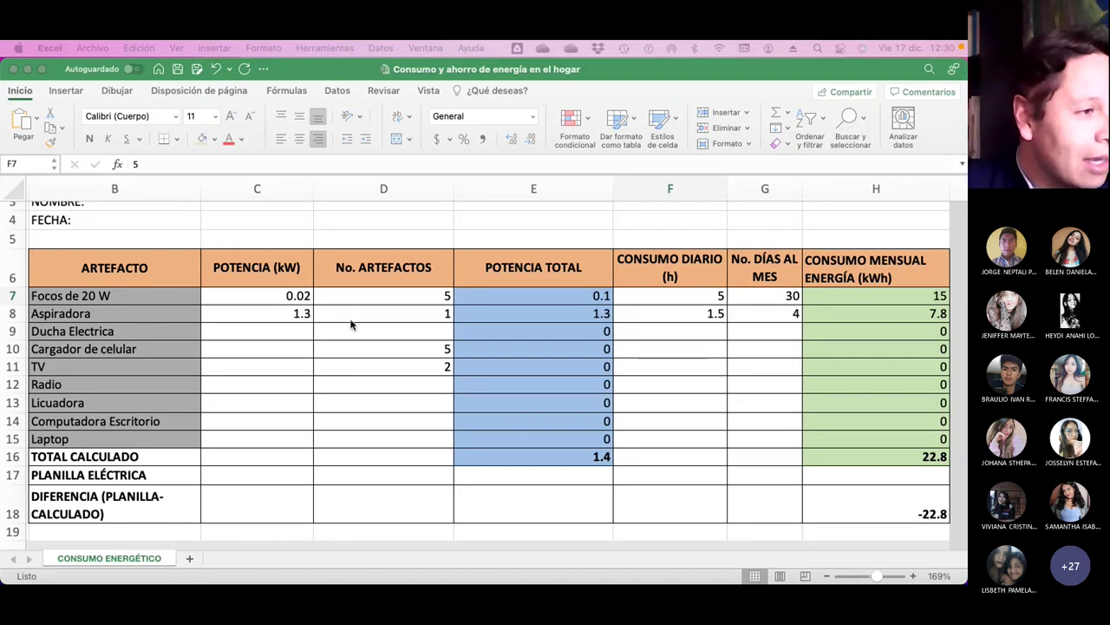
Set the Focos de 20 W bulb count to 20.
click(131, 297)
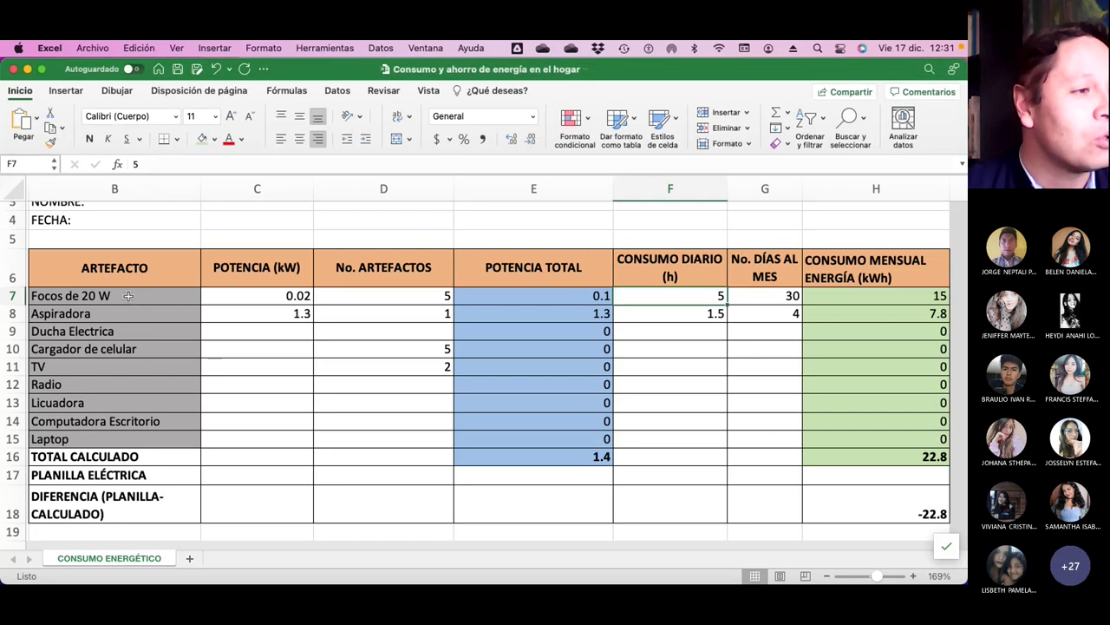
click(128, 296)
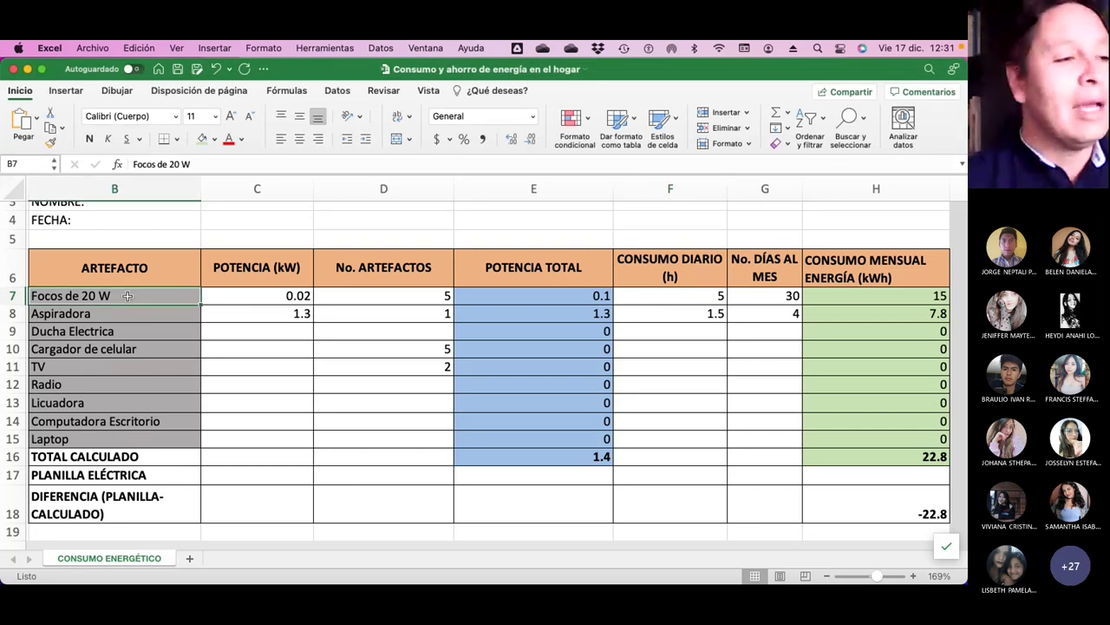
click(431, 295)
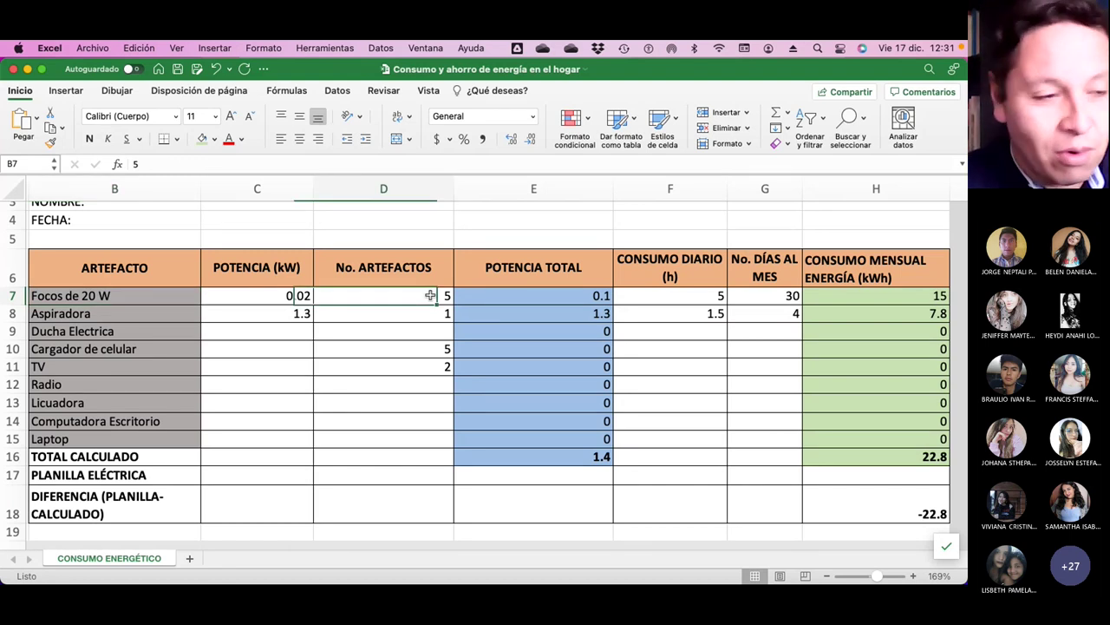
text(20)
key(Return)
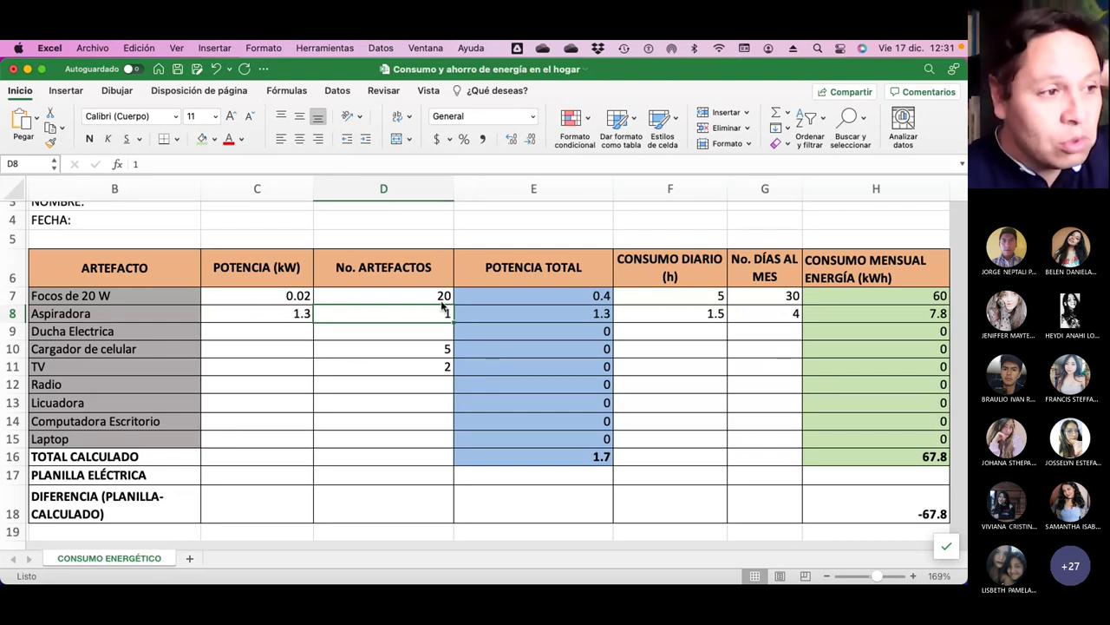
key(Up)
key(Left)
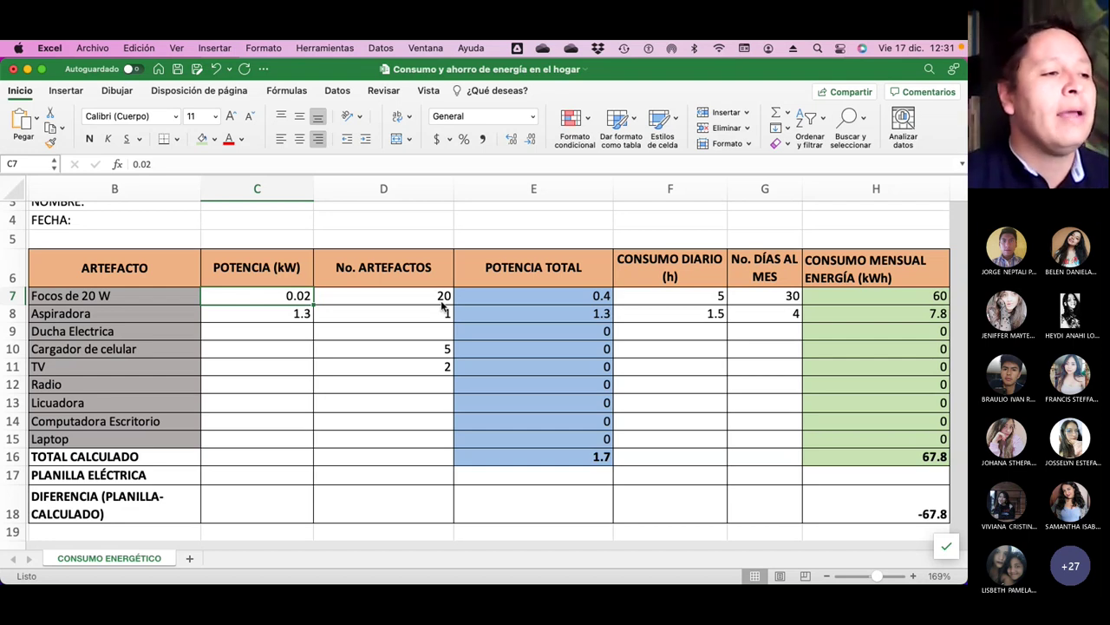
Set the Ducha Electrica count to 2 and select the Laptop row.
click(158, 314)
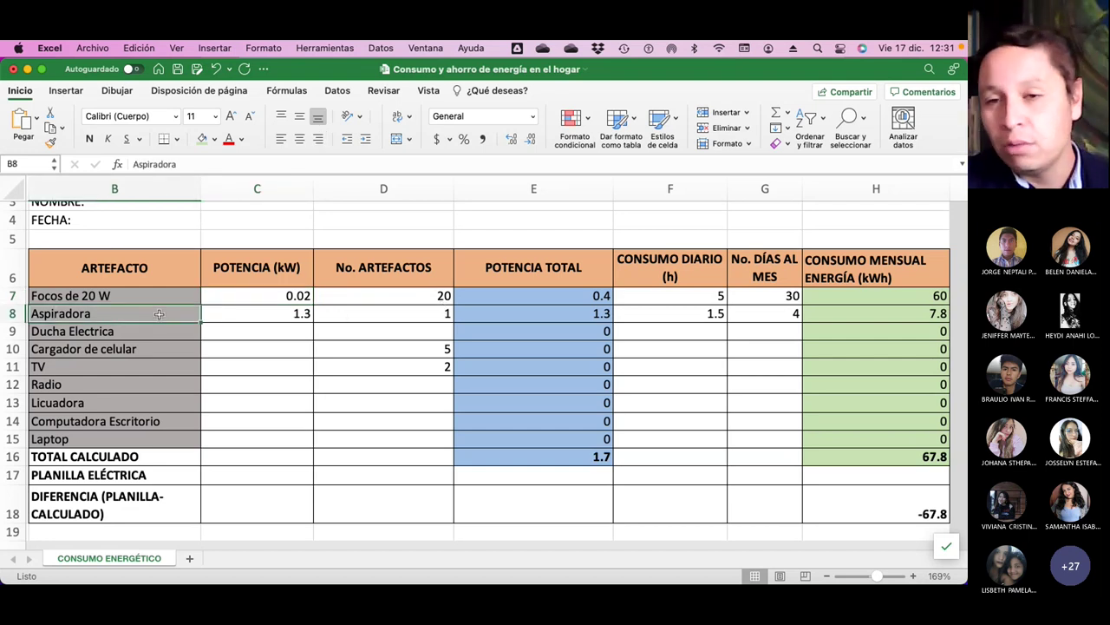
click(111, 331)
click(157, 349)
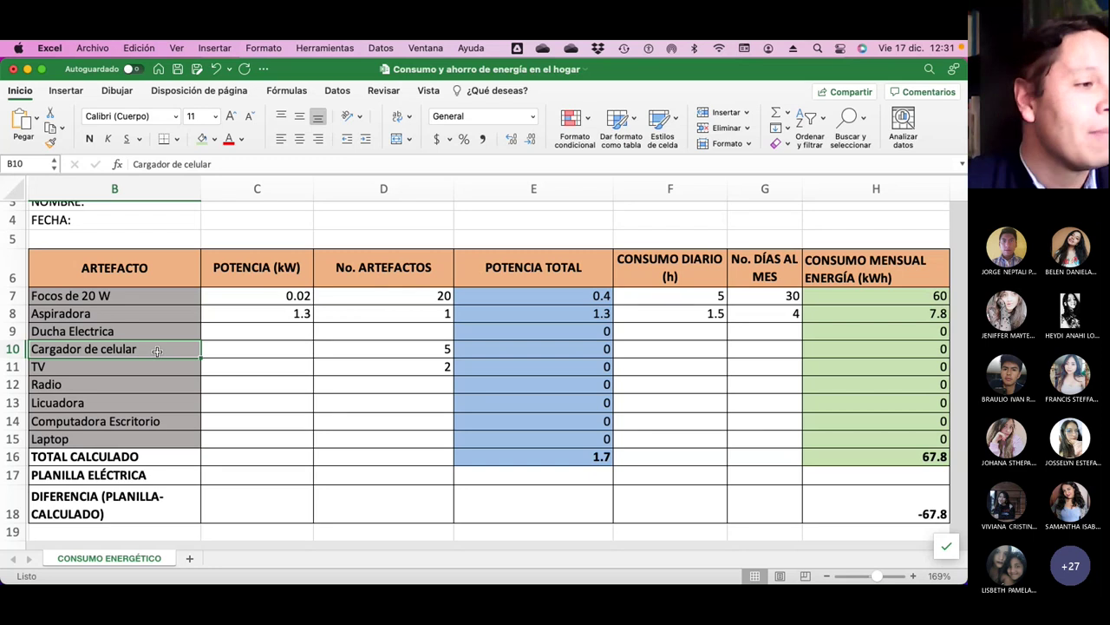
click(145, 367)
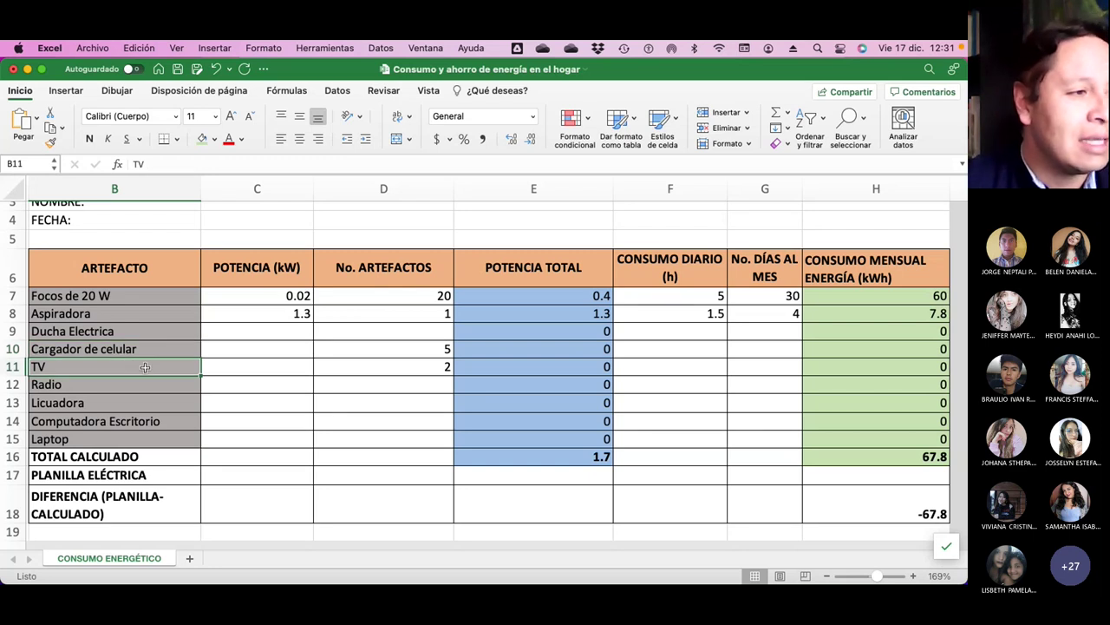
click(405, 331)
text(2)
key(Return)
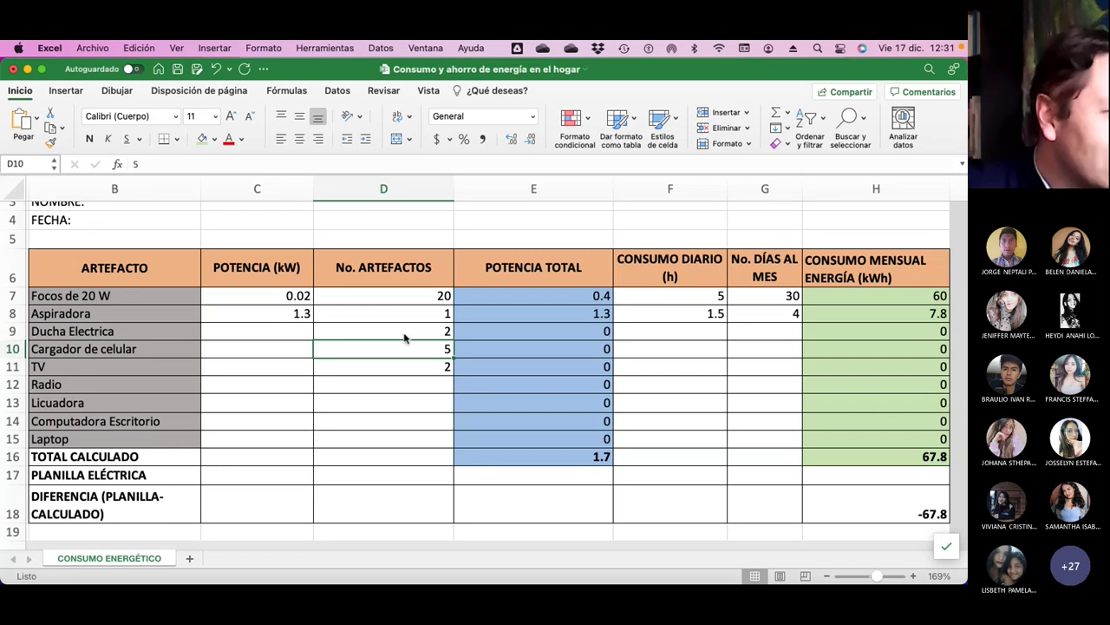
click(9, 439)
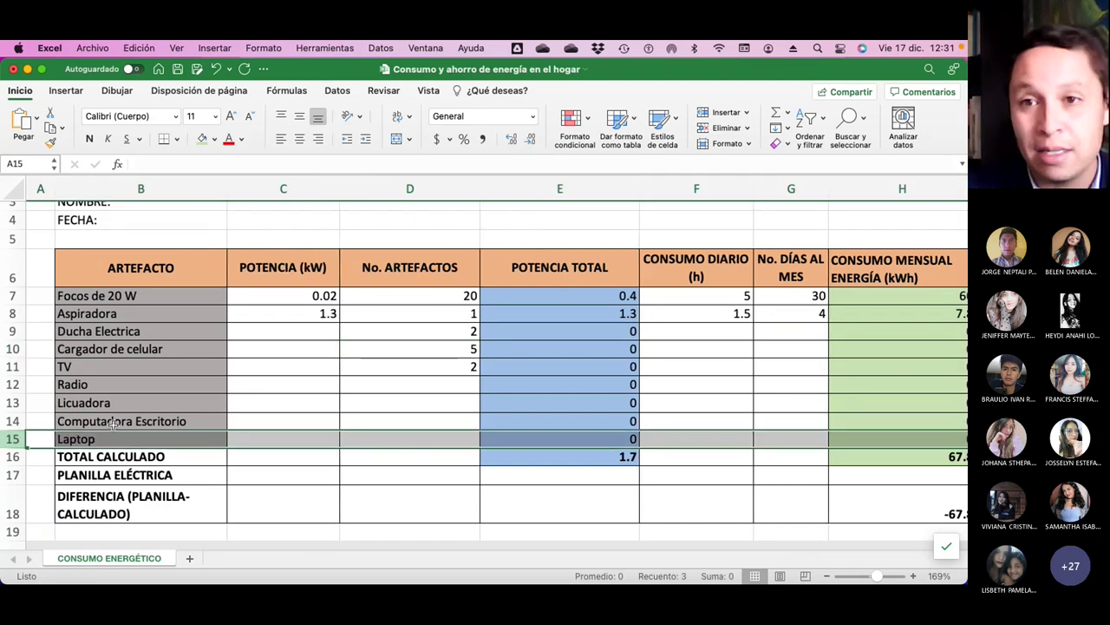
scroll(160, 399, right, 2)
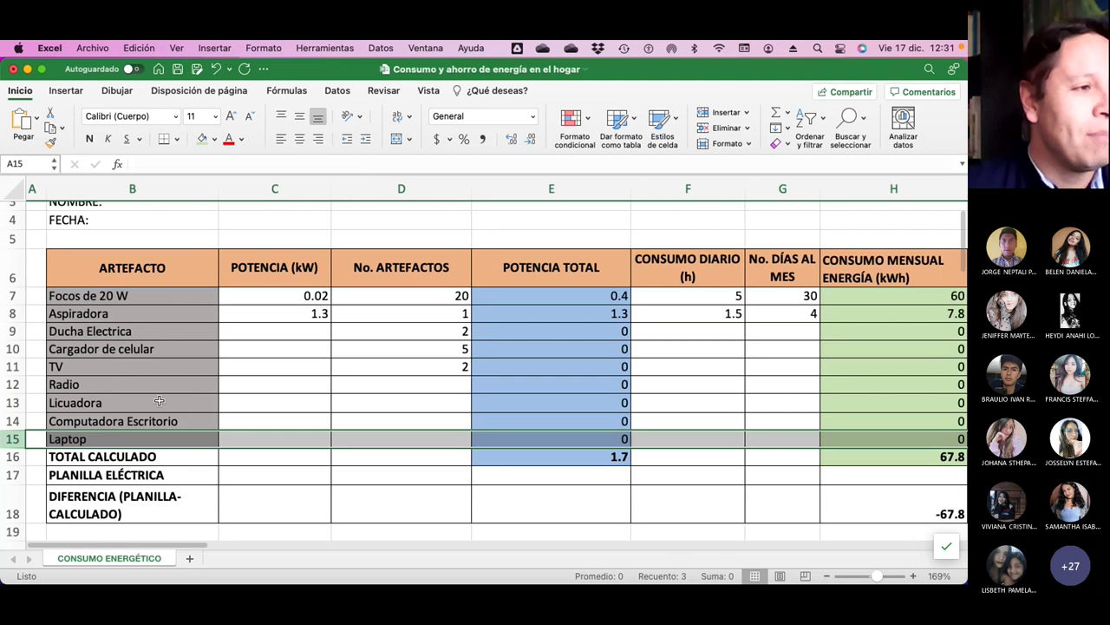
scroll(160, 399, up, 3)
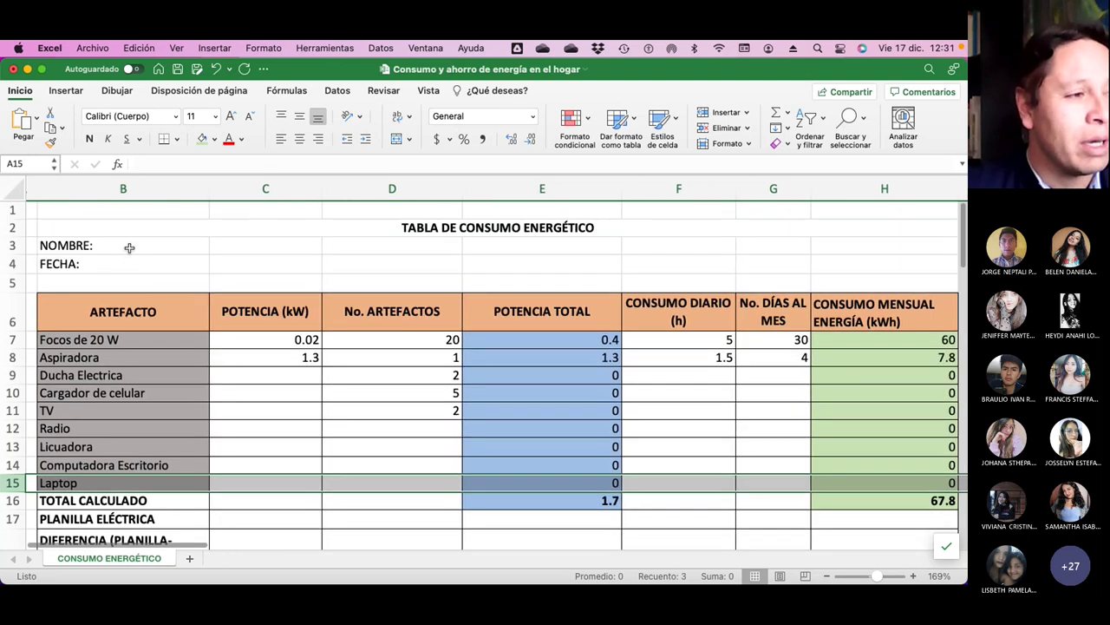
click(130, 247)
click(197, 165)
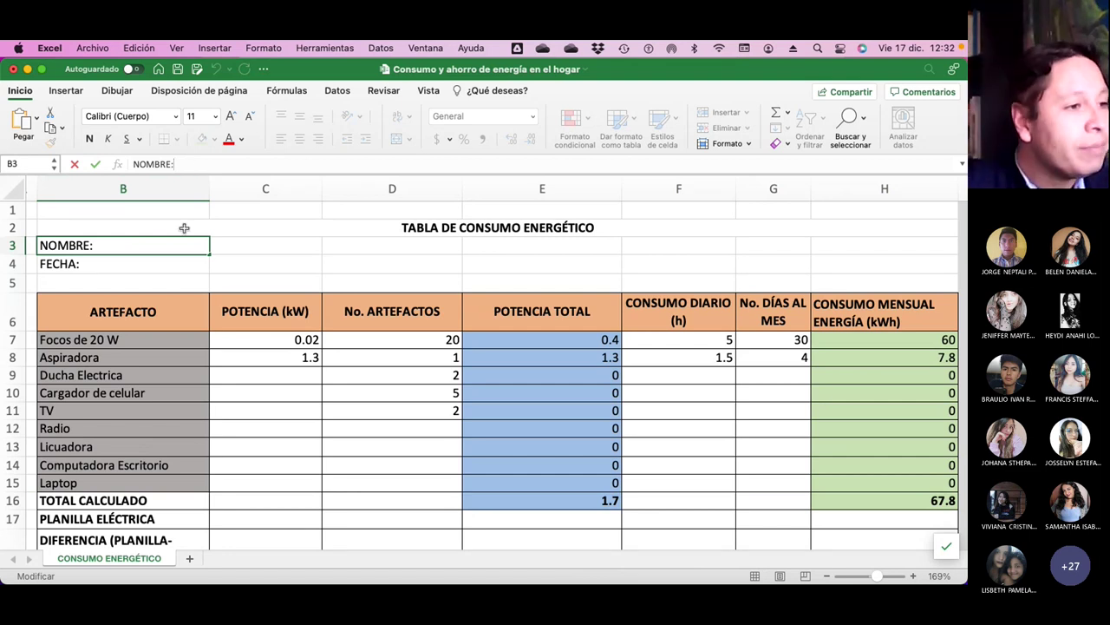
click(173, 264)
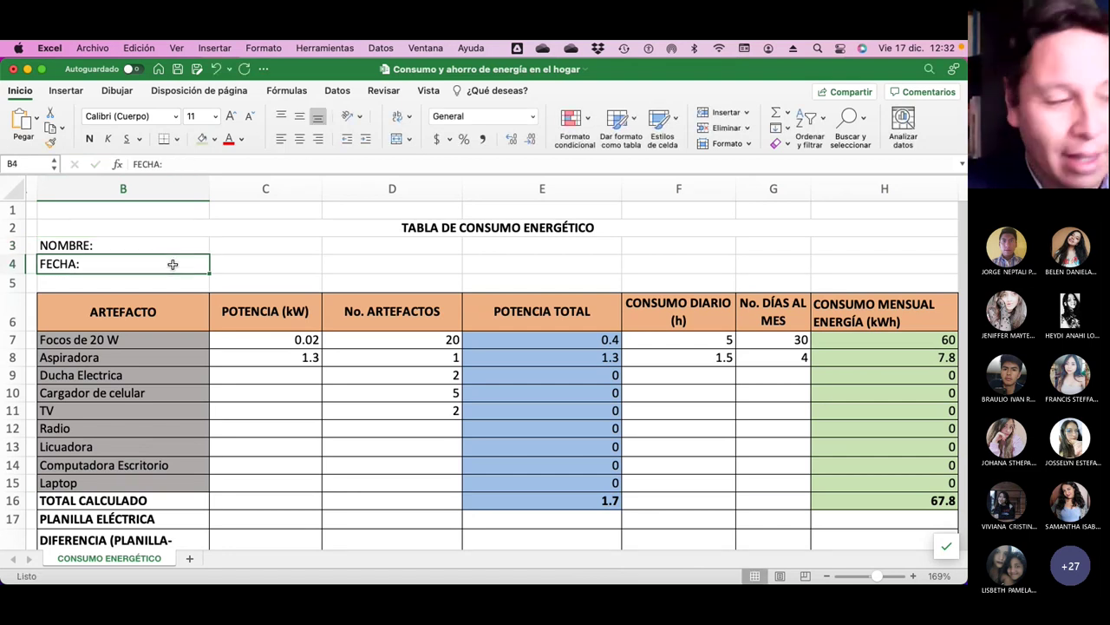
scroll(176, 265, down, 2)
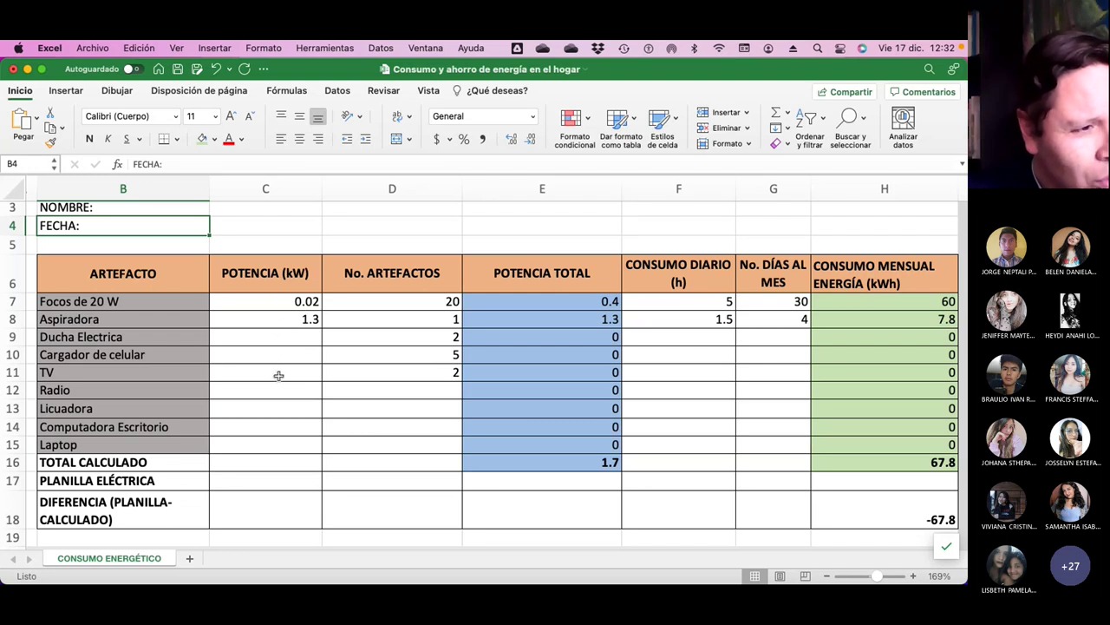
click(399, 305)
click(421, 319)
click(426, 338)
click(426, 370)
click(408, 390)
click(409, 409)
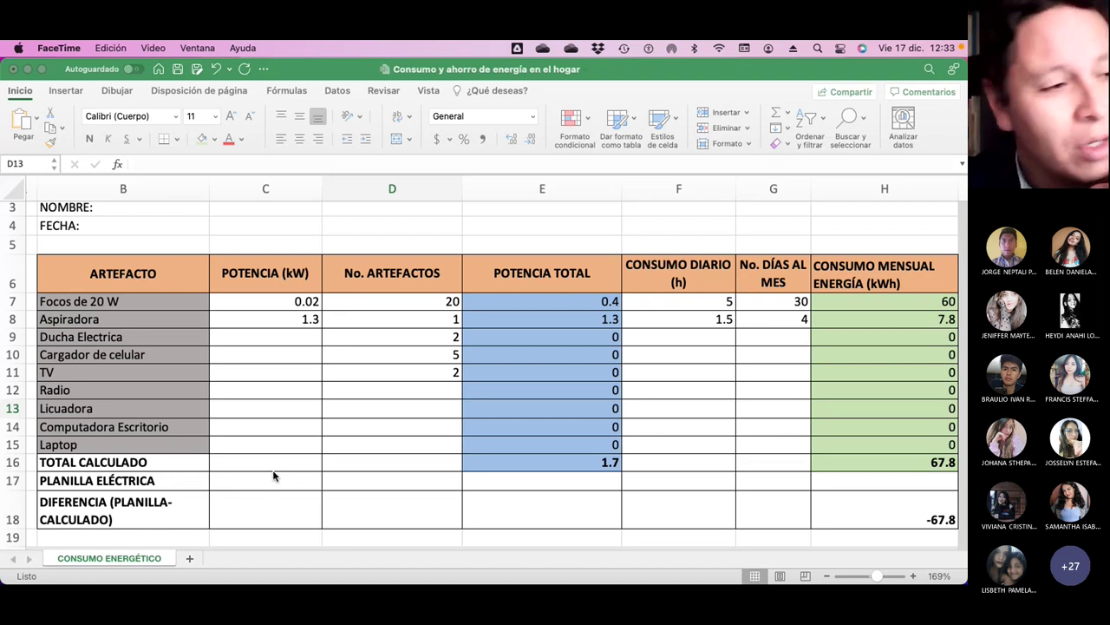
click(544, 302)
click(181, 165)
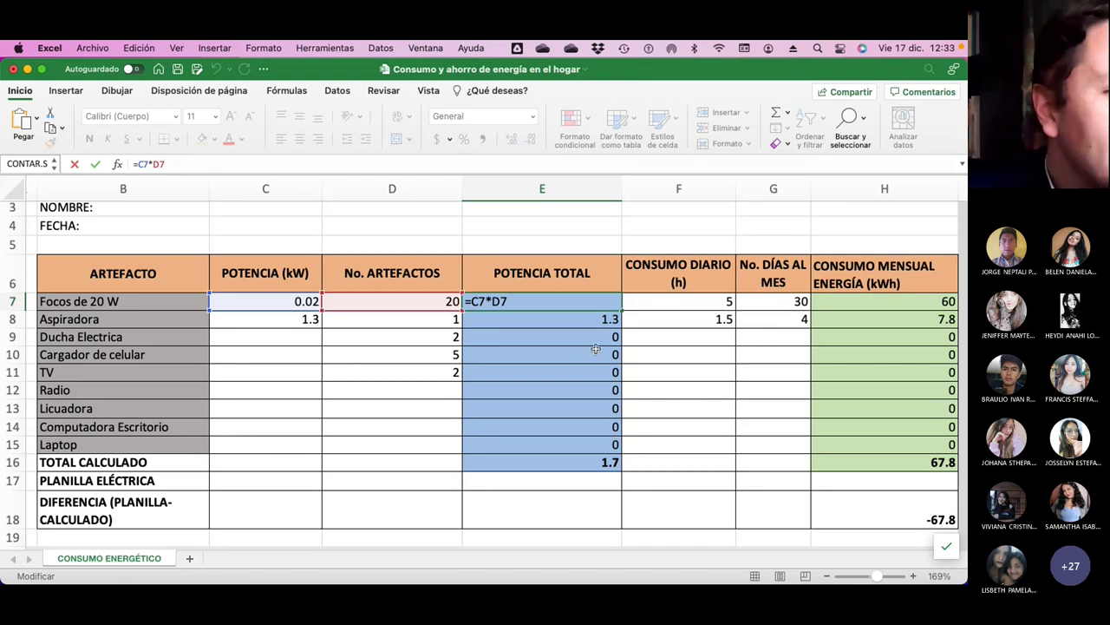
click(689, 371)
key(Up)
key(Up)
key(Up)
key(Up)
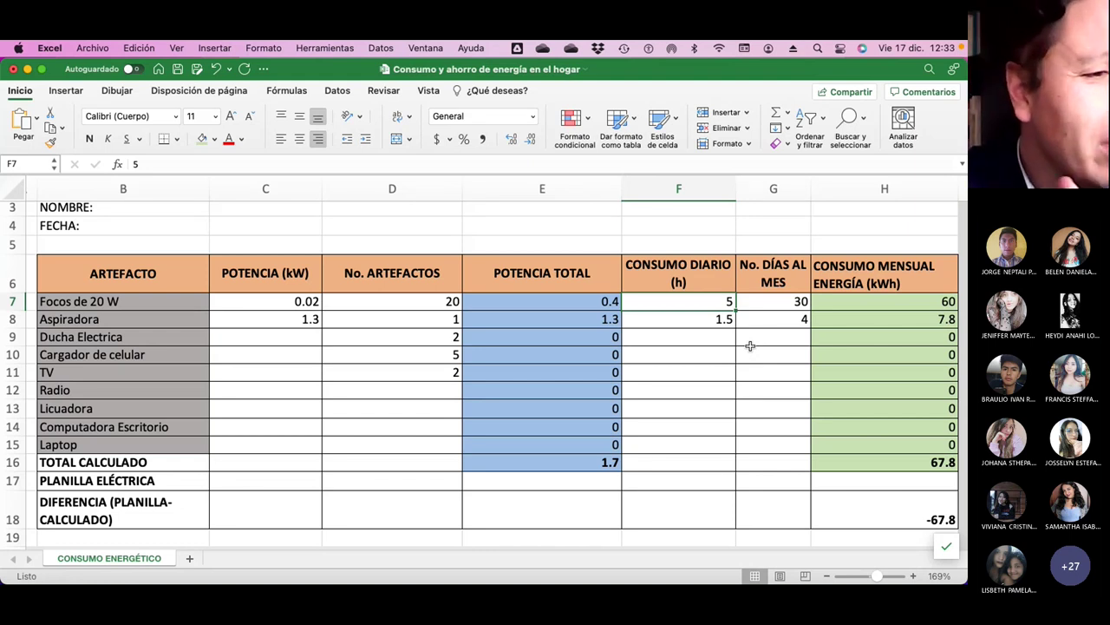
key(Right)
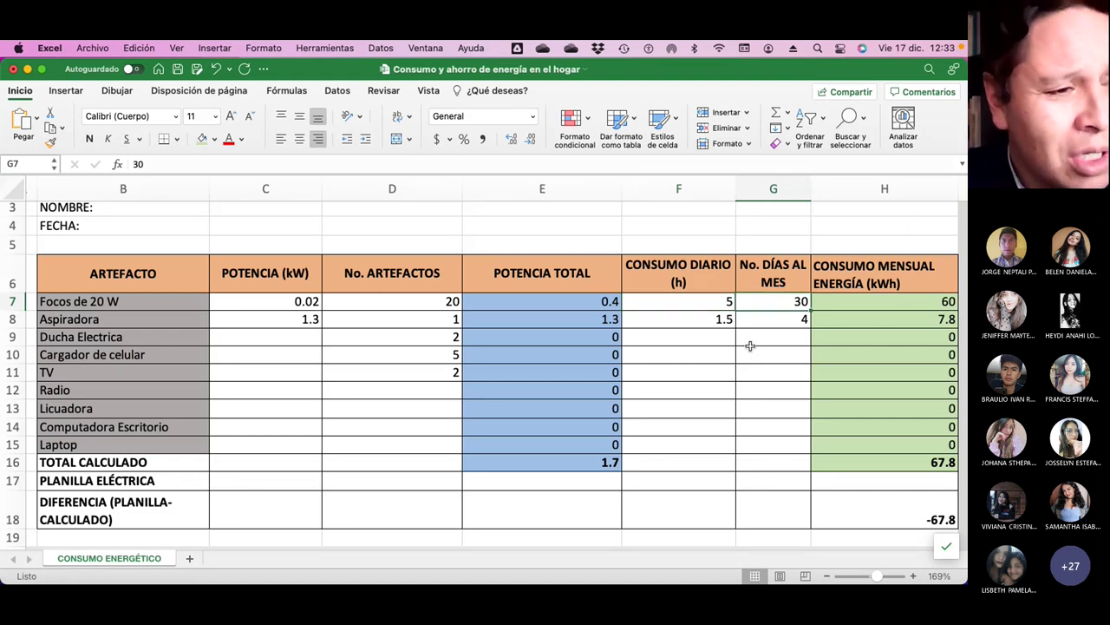
key(Down)
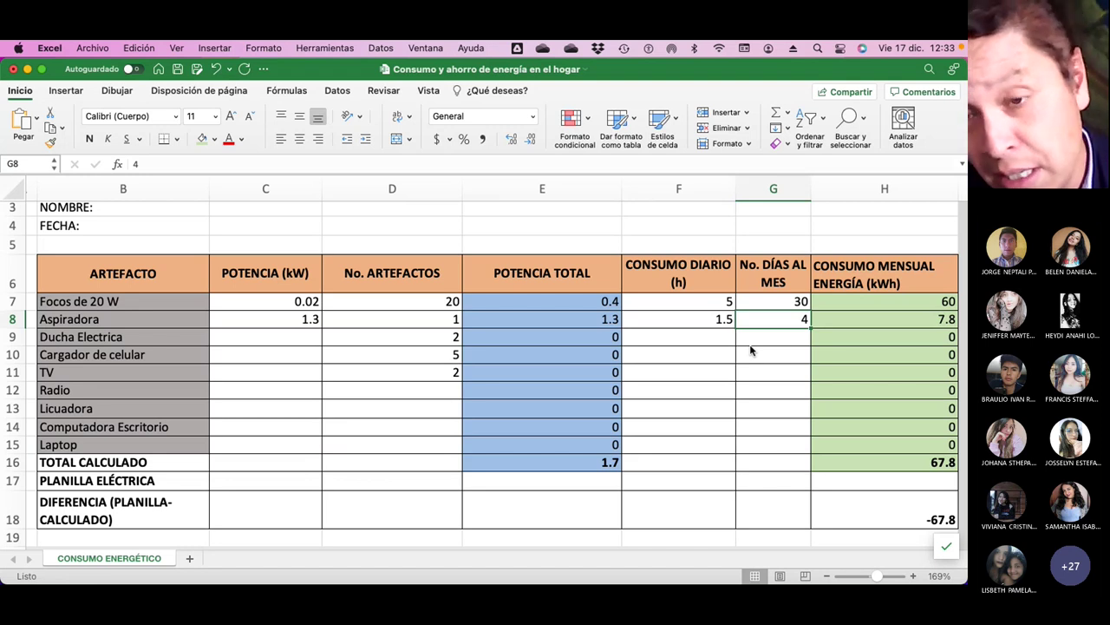
key(Left)
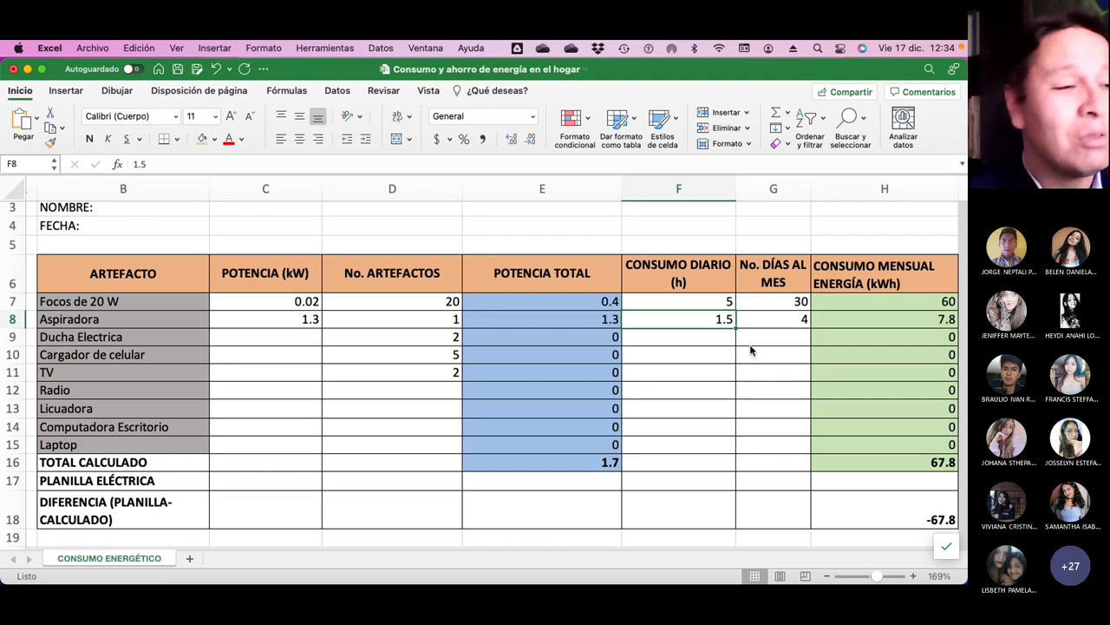
click(678, 242)
click(762, 244)
click(714, 243)
click(746, 244)
click(704, 243)
click(744, 243)
click(700, 243)
click(770, 246)
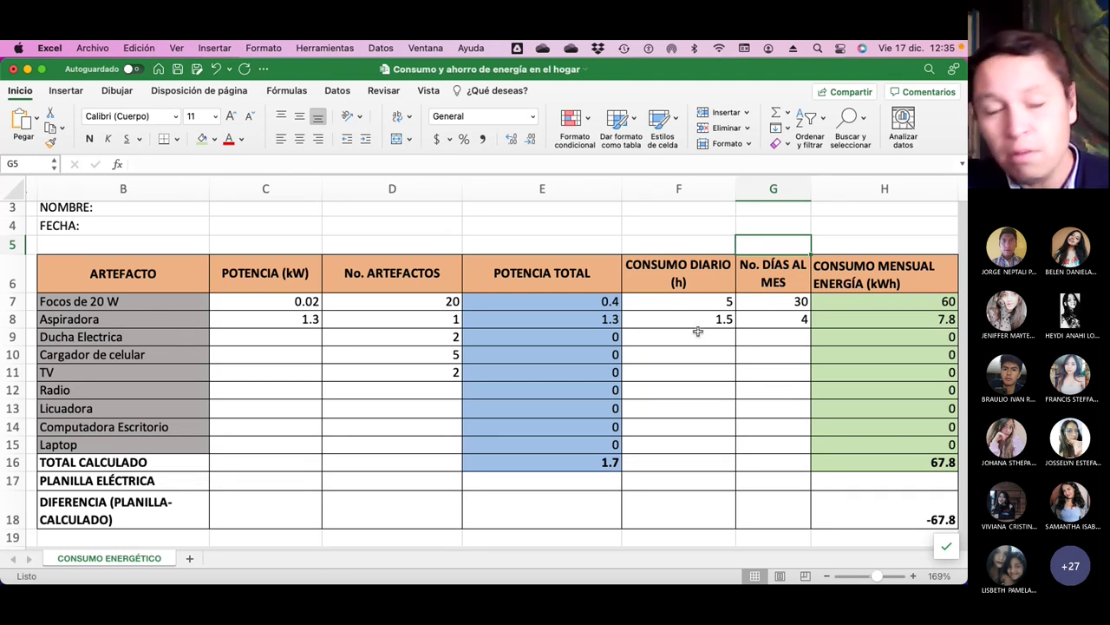
click(853, 302)
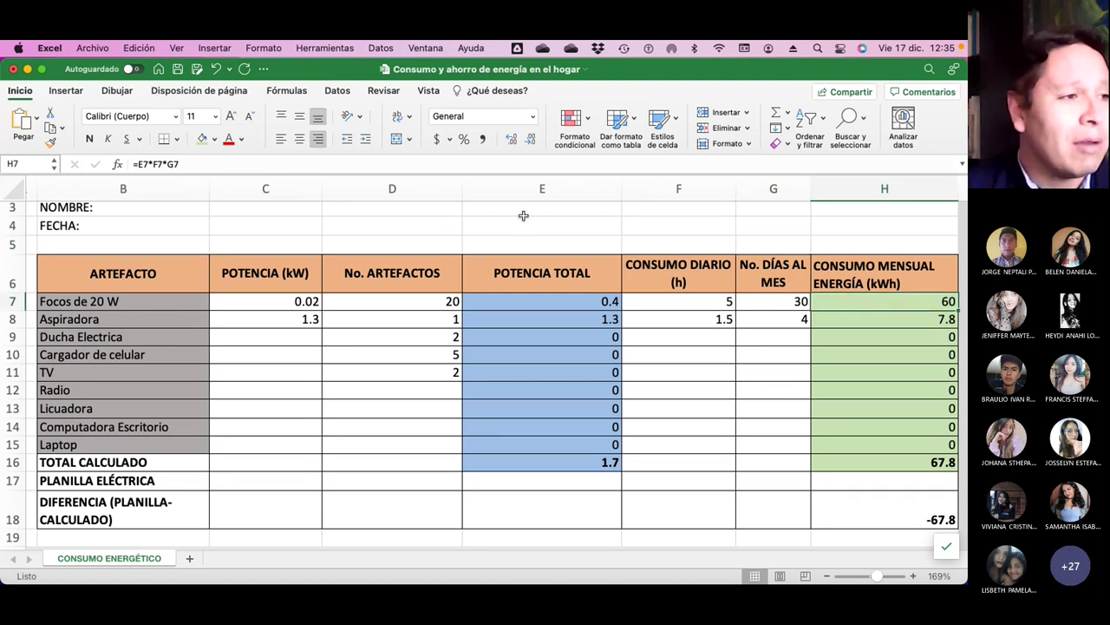
click(188, 163)
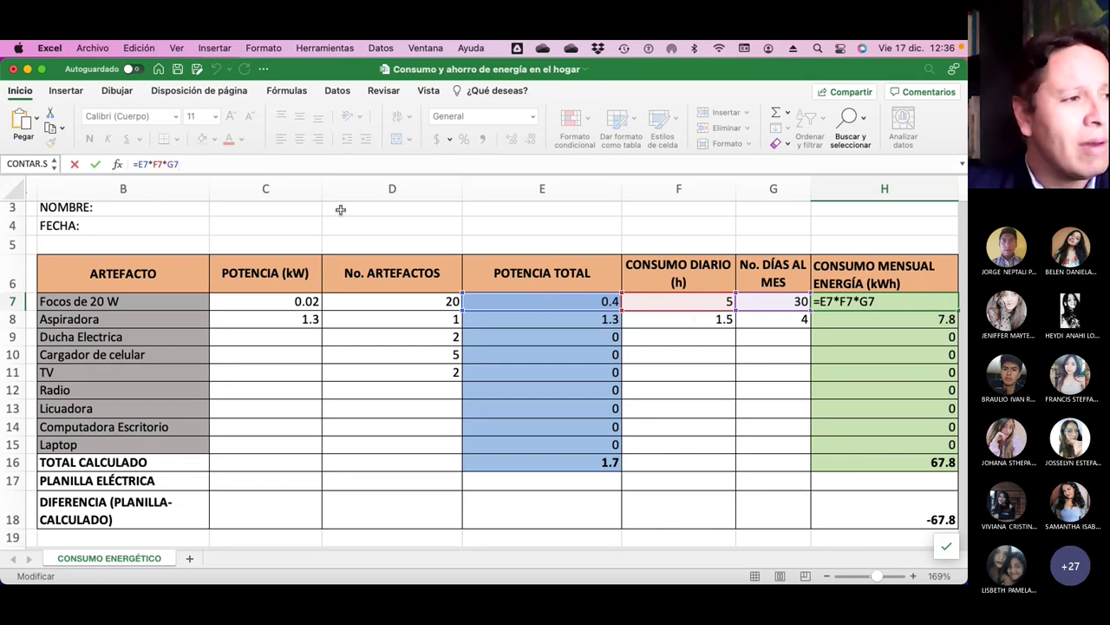
key(Return)
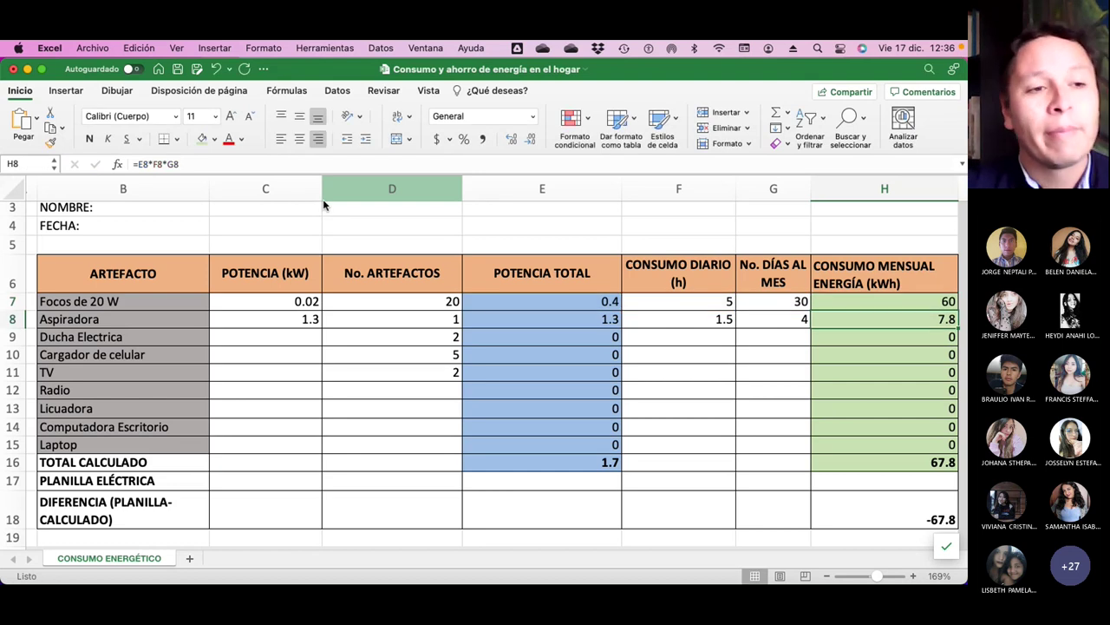
click(864, 299)
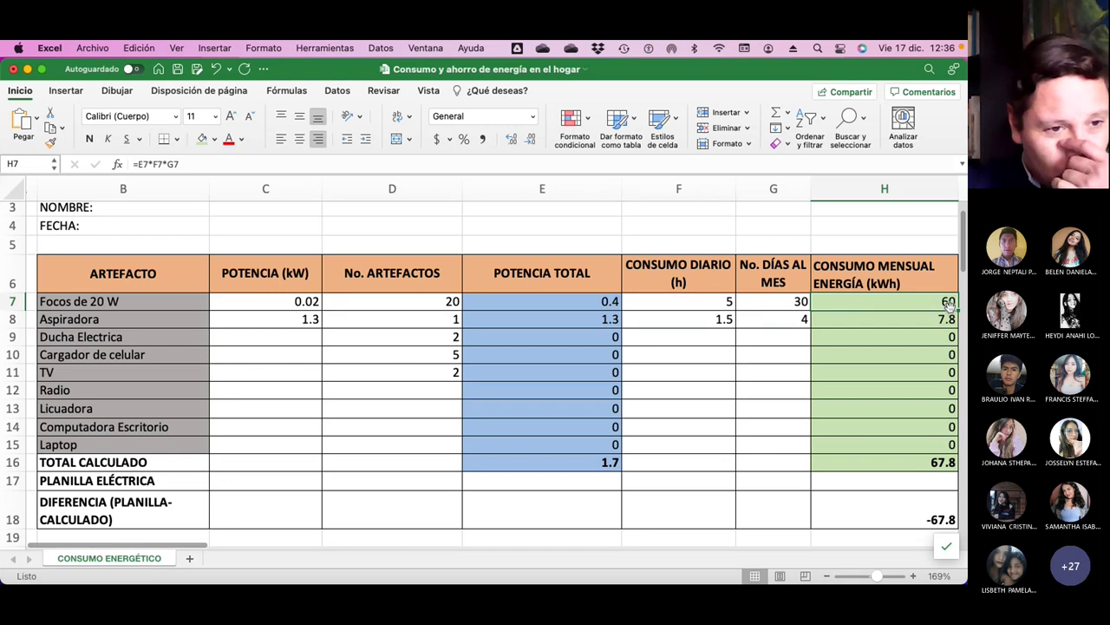
click(938, 464)
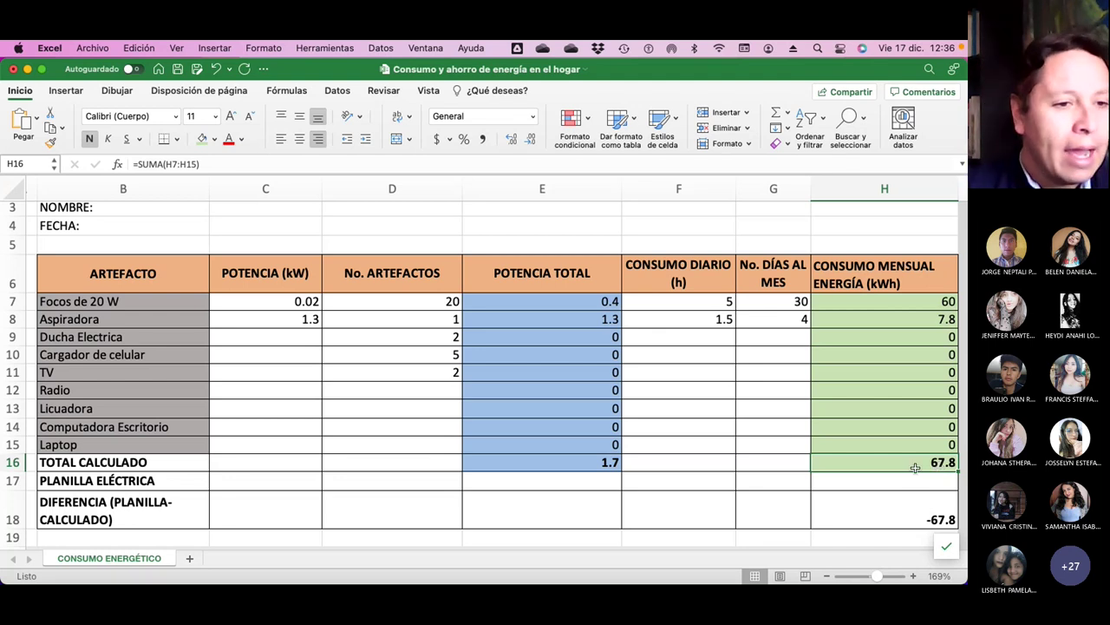
click(922, 486)
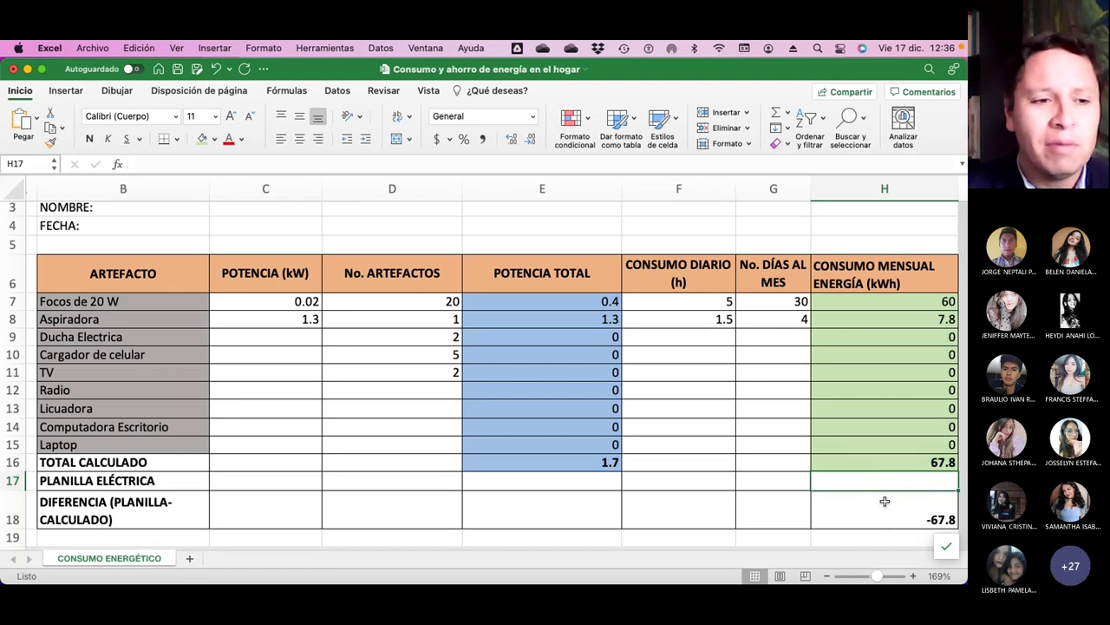
click(890, 520)
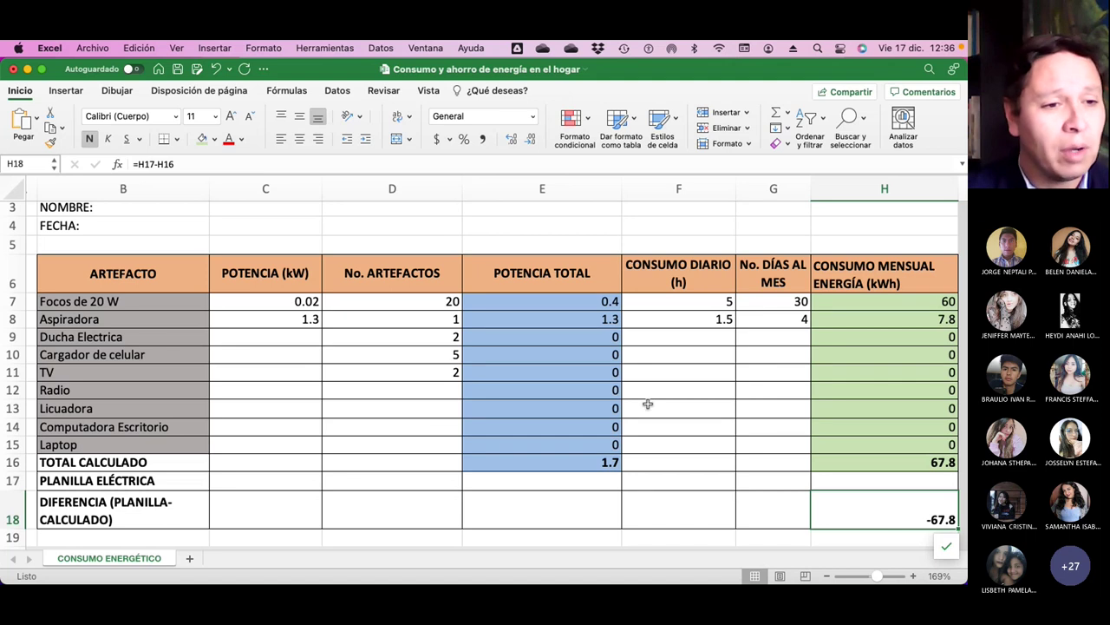
scroll(644, 405, down, 1)
scroll(648, 404, up, 2)
scroll(648, 404, right, 1)
scroll(648, 405, right, 5)
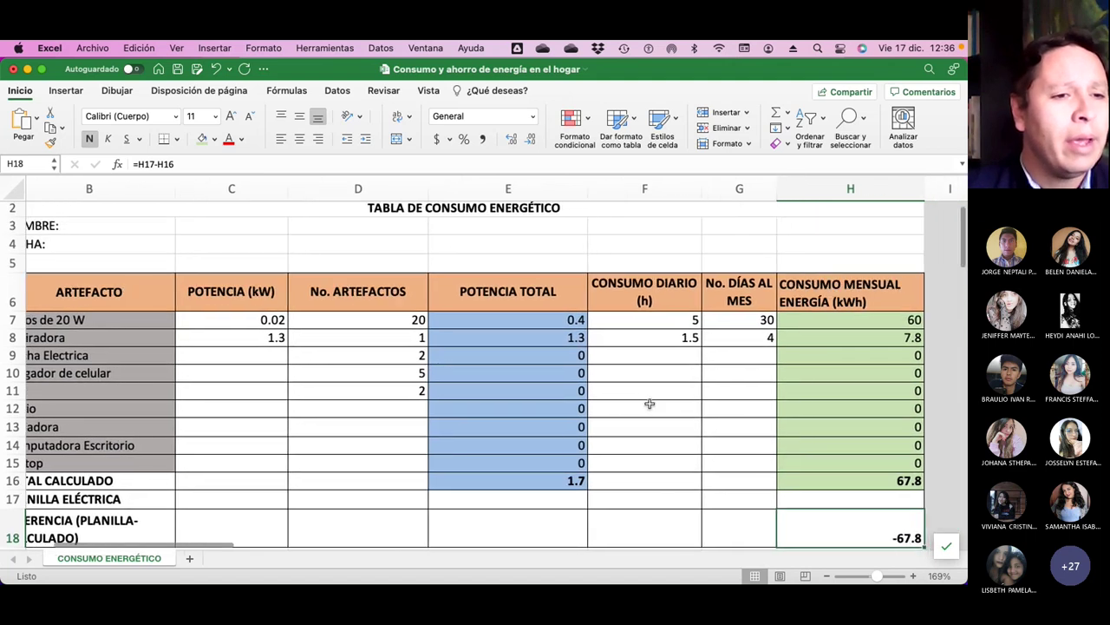
scroll(651, 403, right, 4)
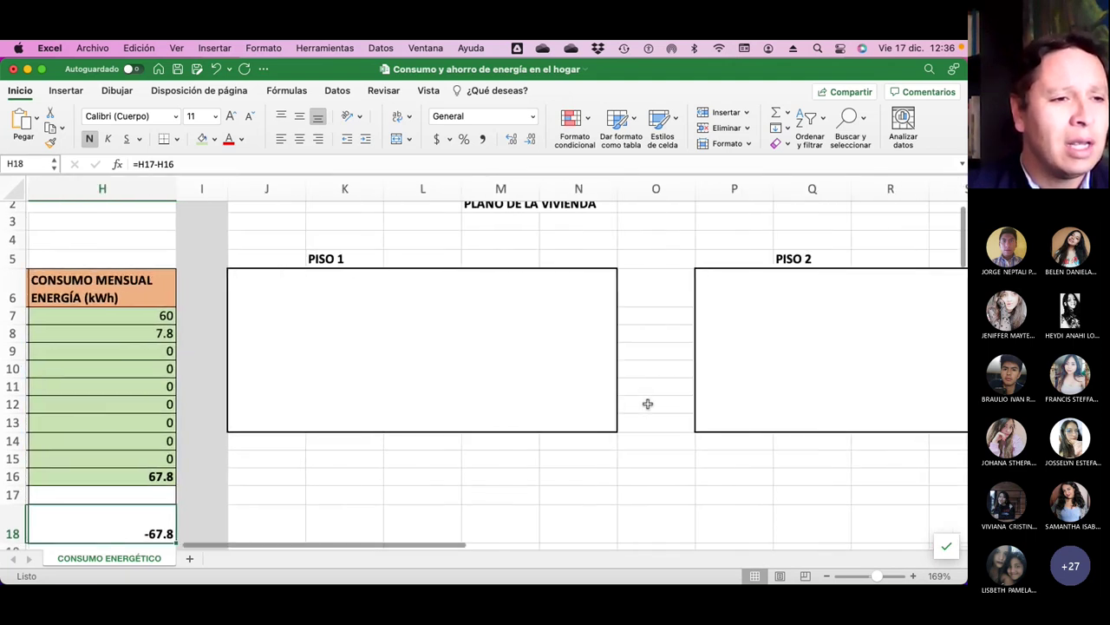
scroll(647, 404, right, 1)
scroll(646, 404, up, 1)
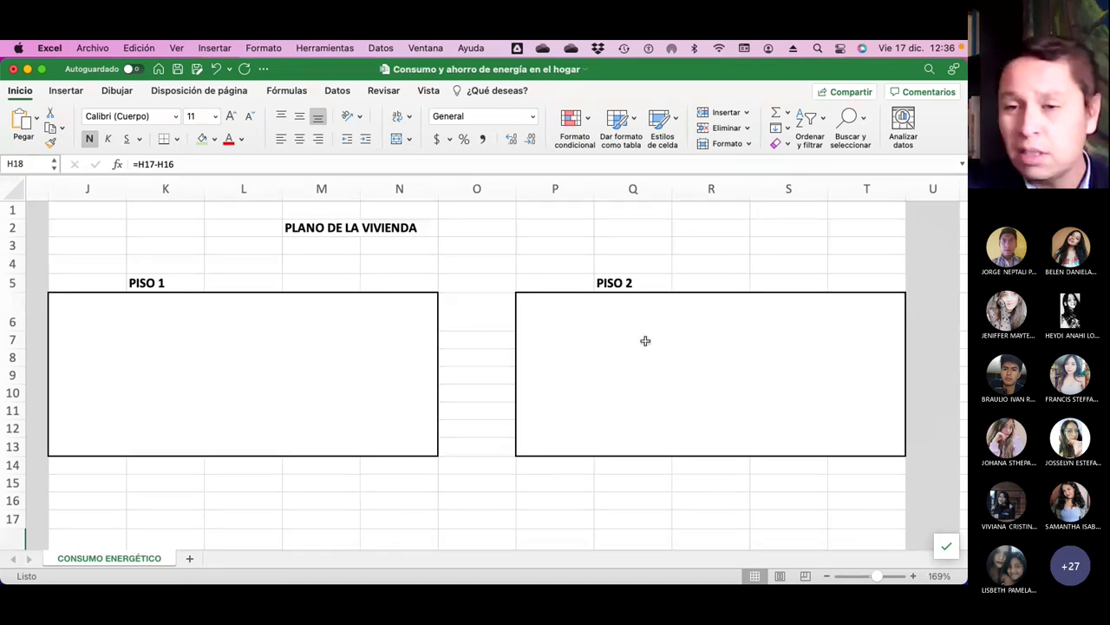
scroll(646, 341, right, 5)
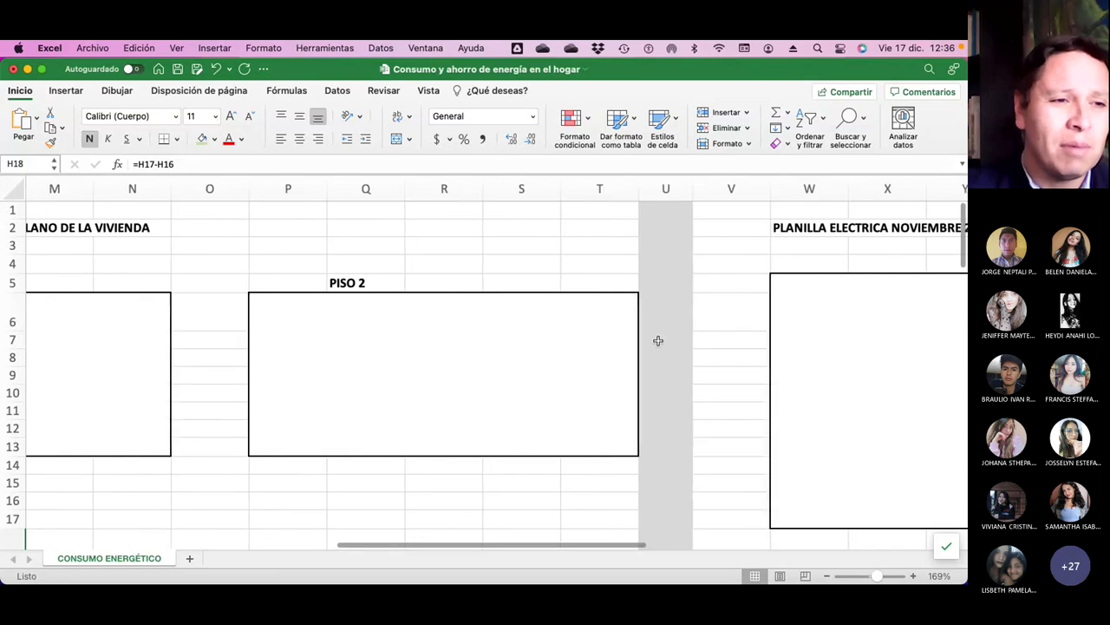
scroll(659, 341, right, 2)
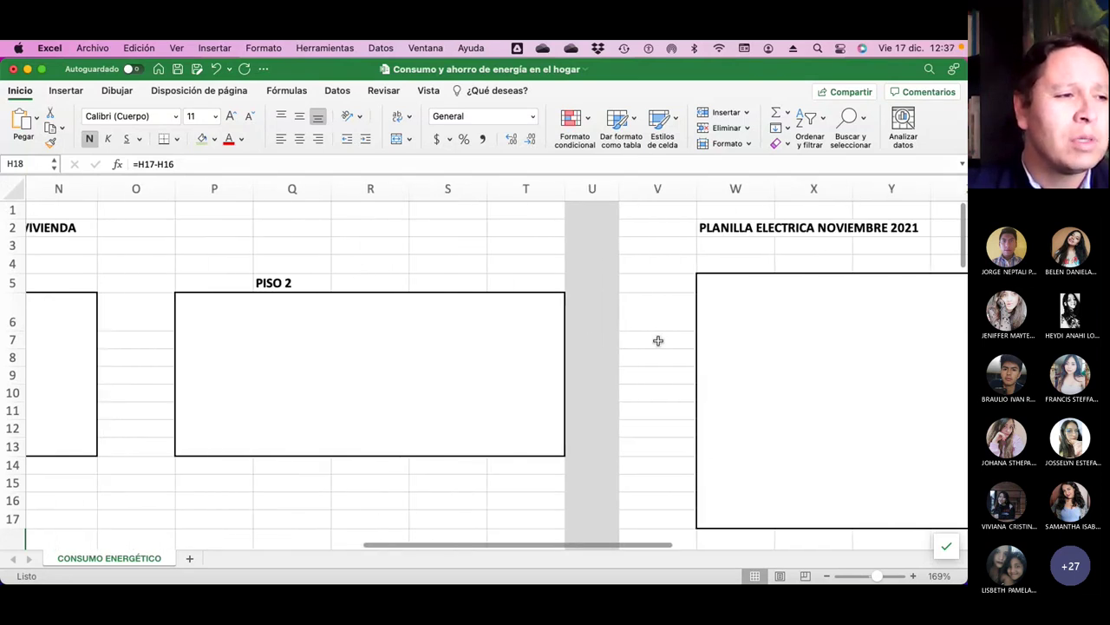
scroll(658, 341, left, 5)
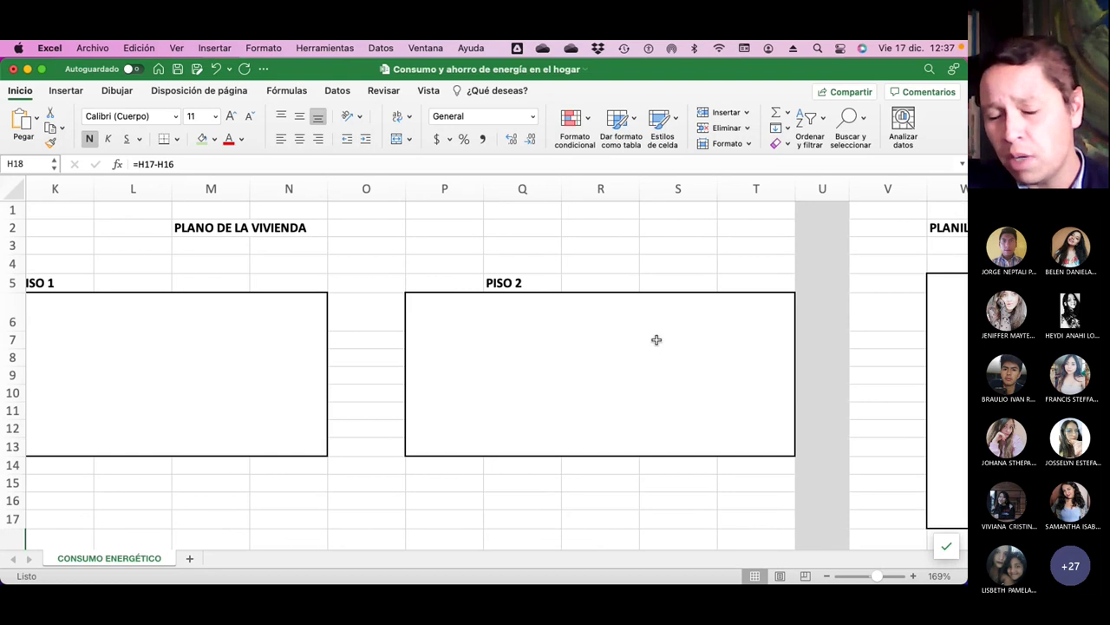
scroll(721, 353, right, 1)
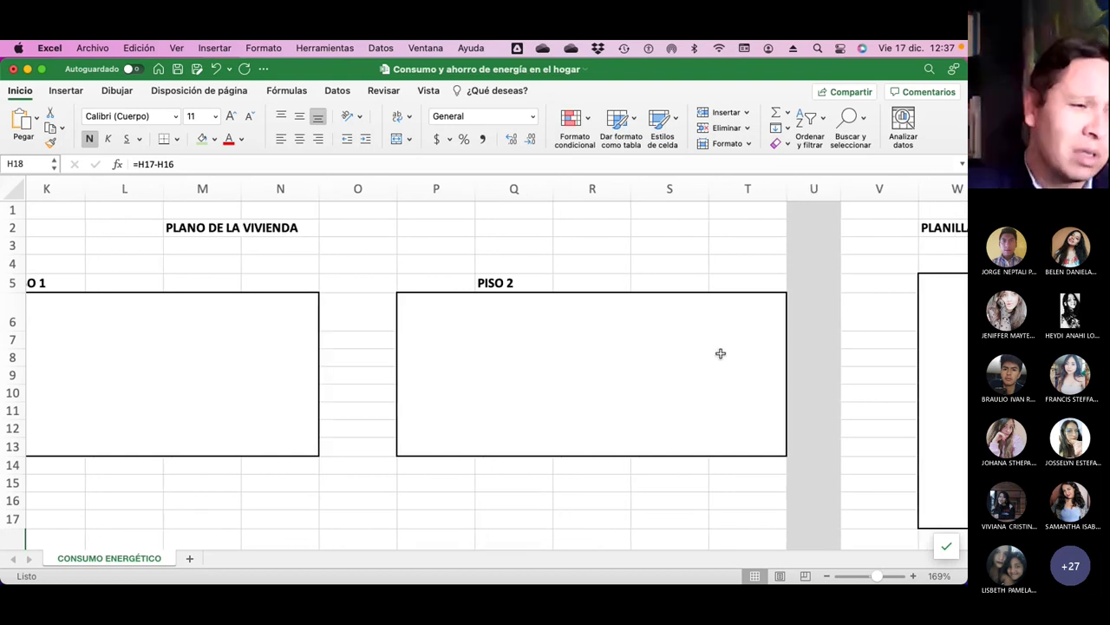
scroll(720, 353, right, 10)
scroll(720, 353, down, 3)
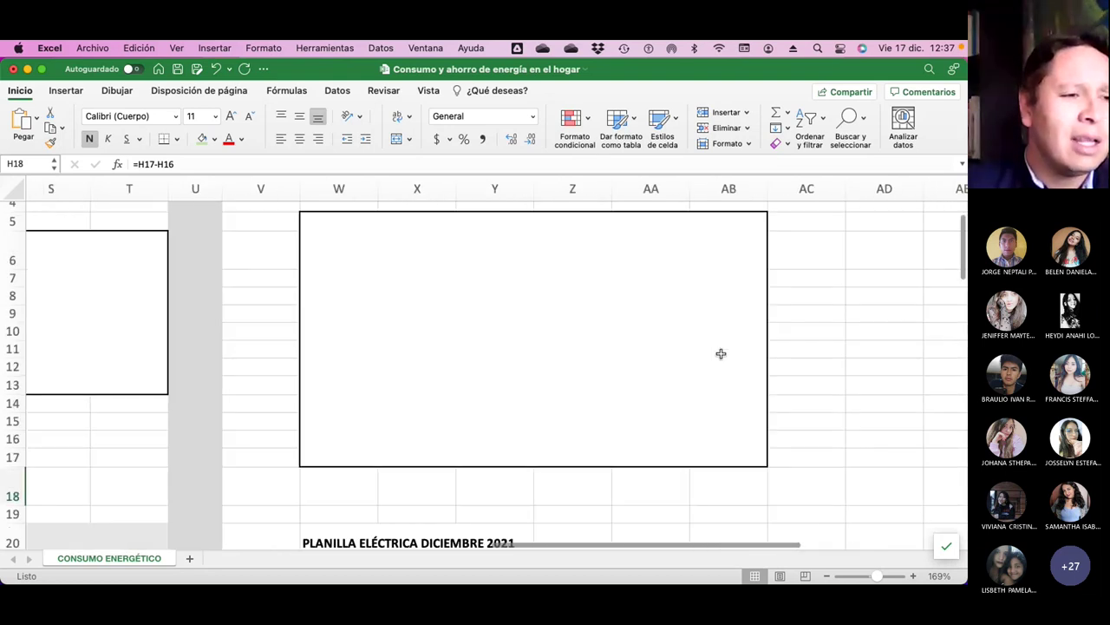
scroll(721, 353, up, 3)
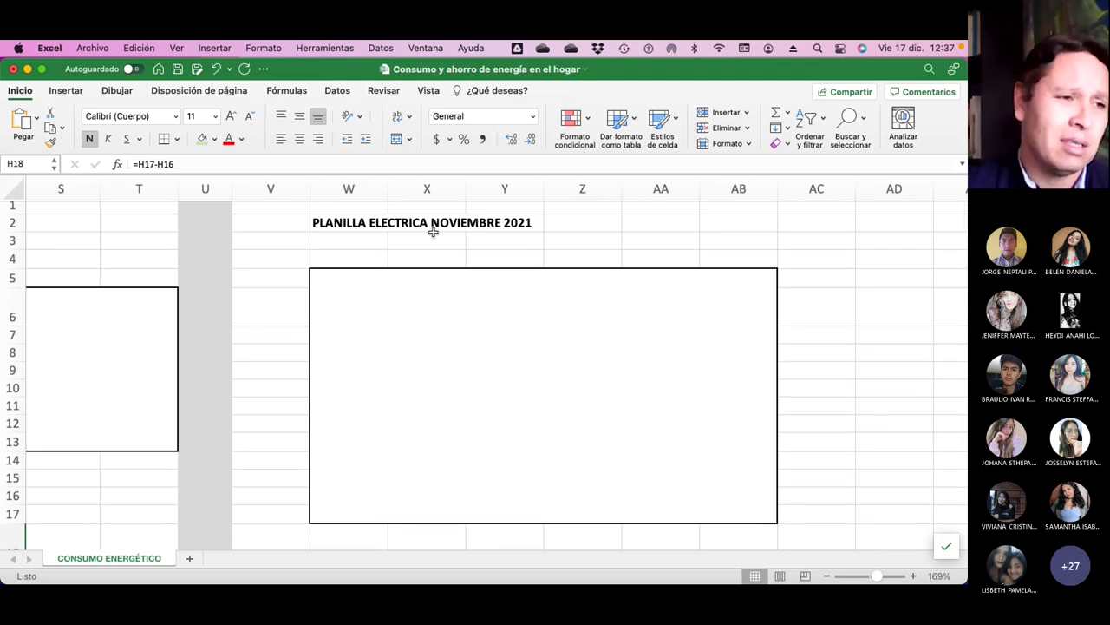
scroll(439, 231, down, 3)
scroll(438, 231, up, 3)
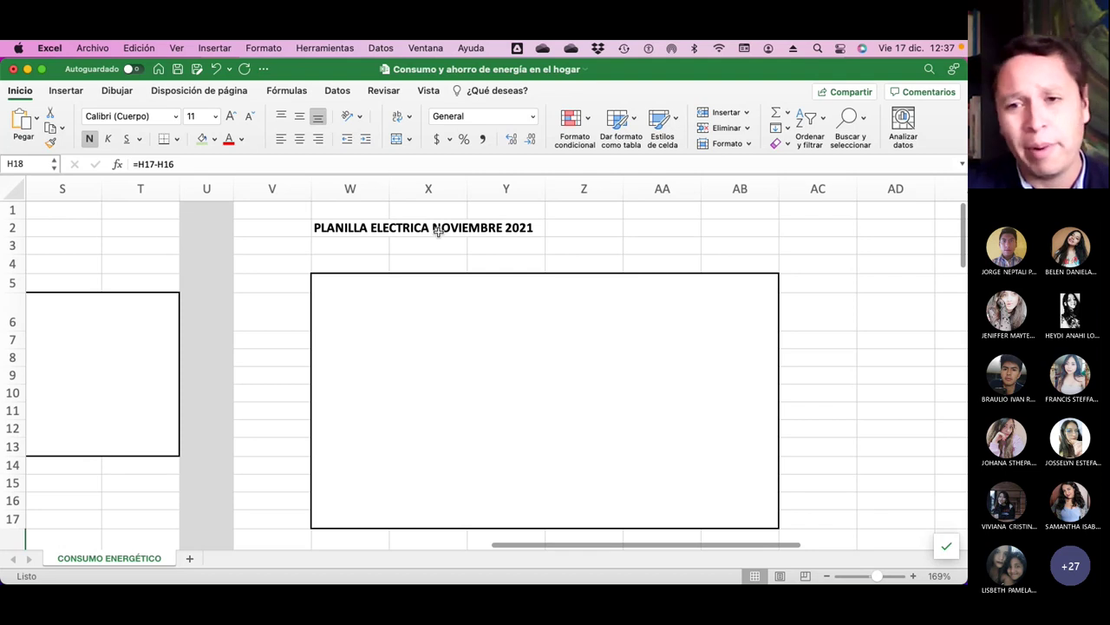
scroll(438, 231, down, 5)
scroll(438, 232, down, 20)
scroll(439, 231, down, 15)
scroll(439, 232, up, 12)
scroll(438, 231, up, 10)
scroll(438, 232, down, 5)
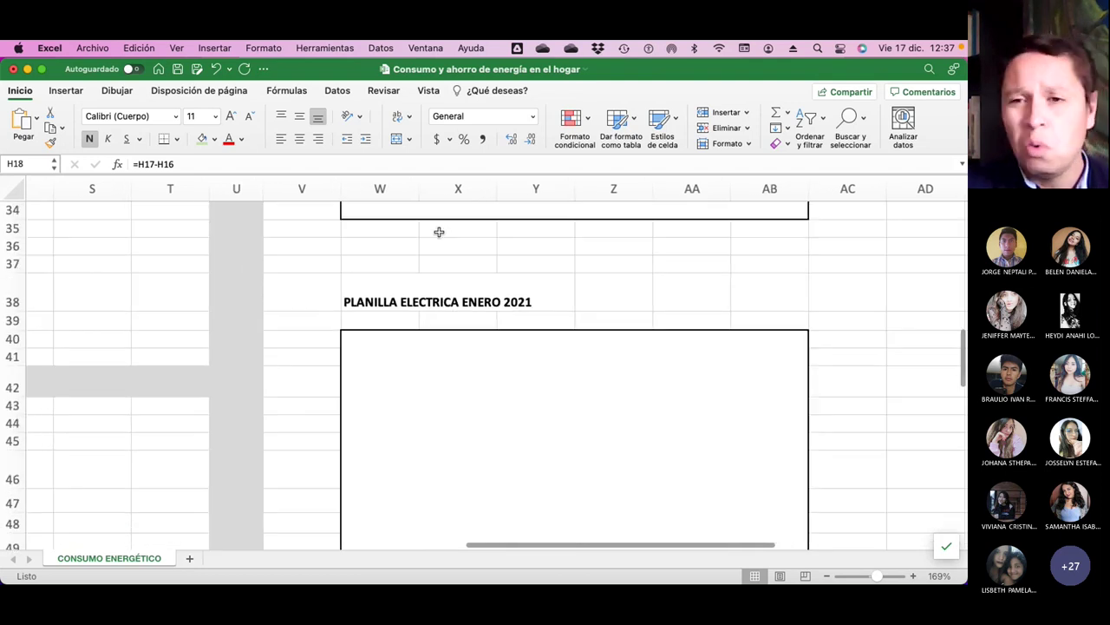
scroll(439, 232, left, 10)
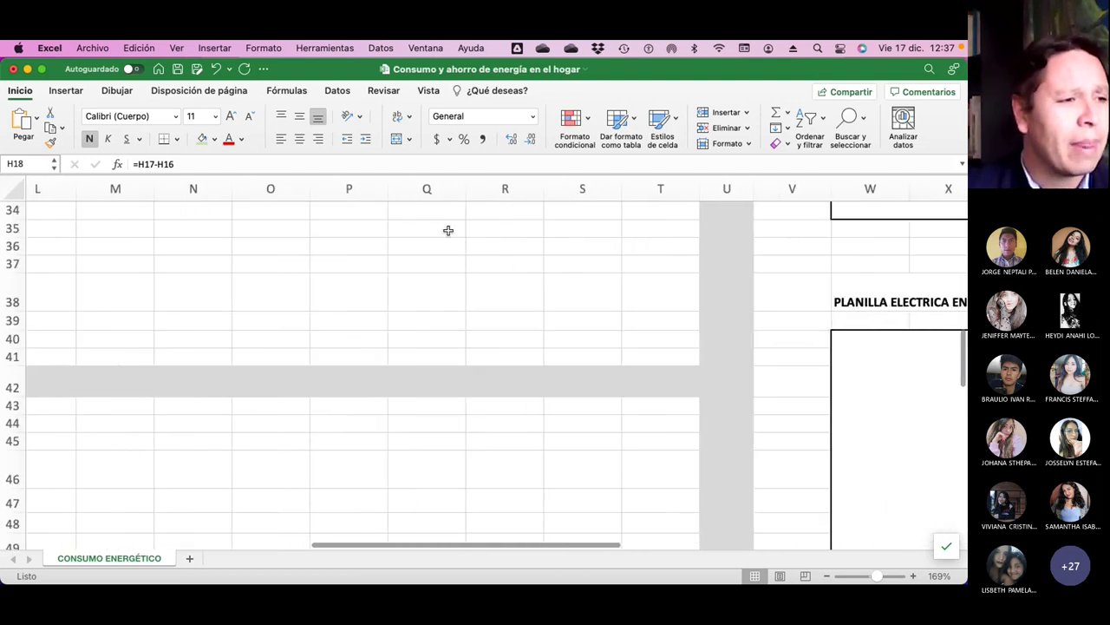
scroll(448, 230, up, 10)
scroll(448, 230, left, 6)
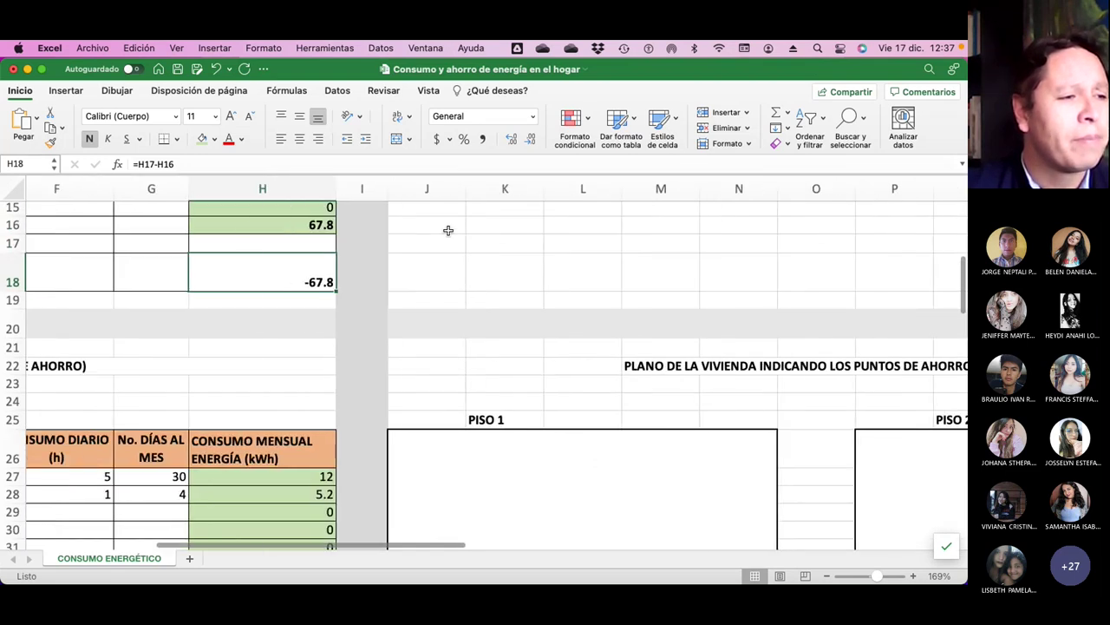
scroll(448, 230, left, 8)
scroll(448, 229, up, 5)
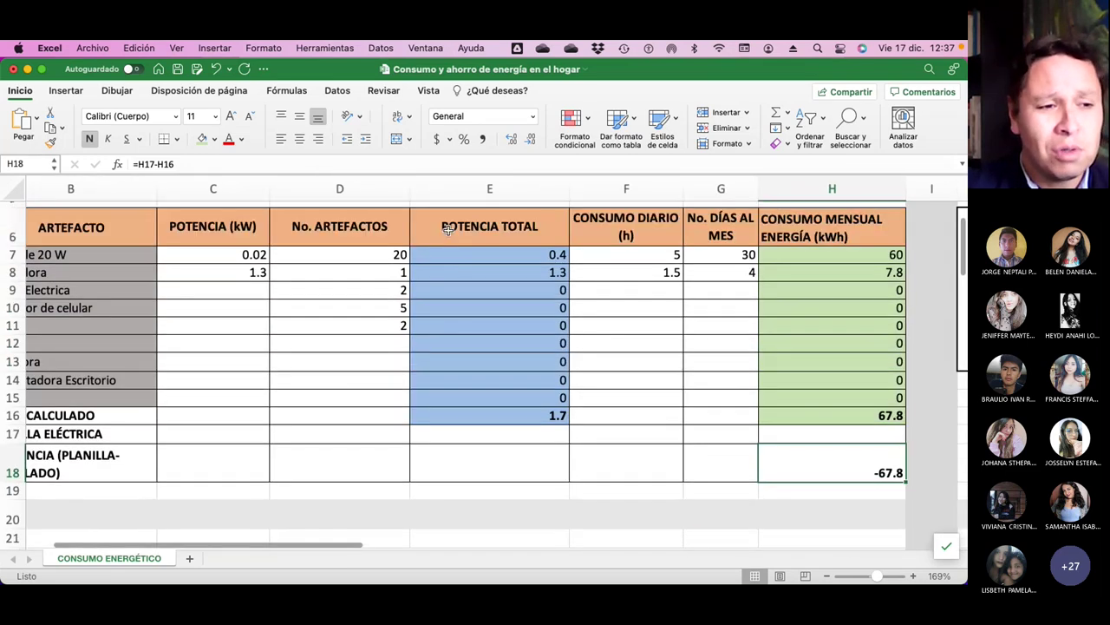
scroll(448, 229, up, 3)
scroll(449, 229, left, 2)
scroll(448, 230, down, 1)
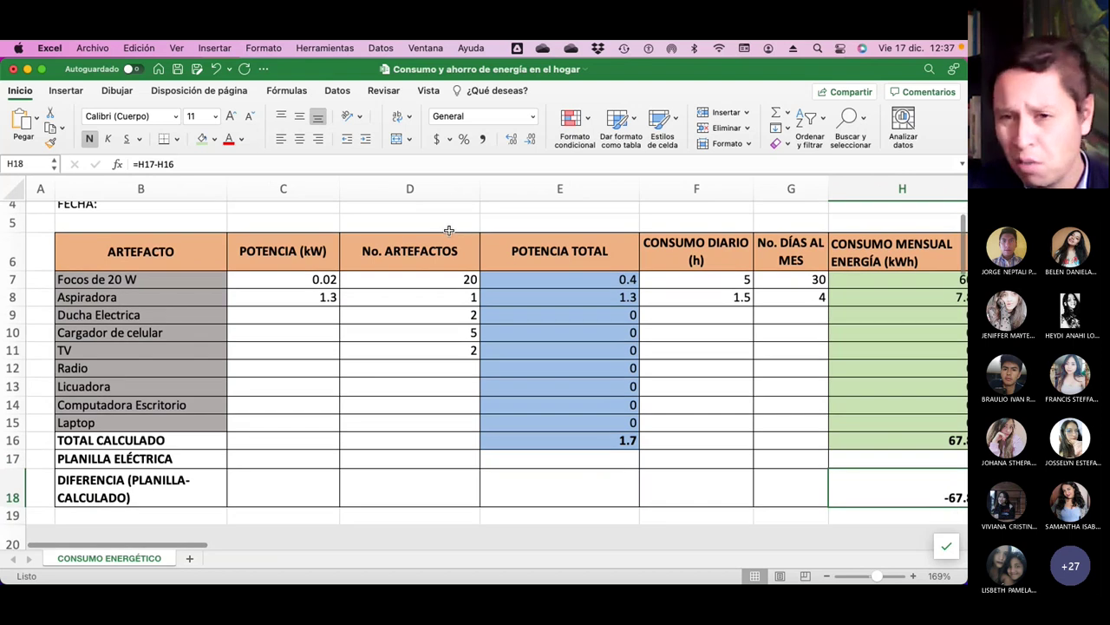
scroll(519, 257, down, 5)
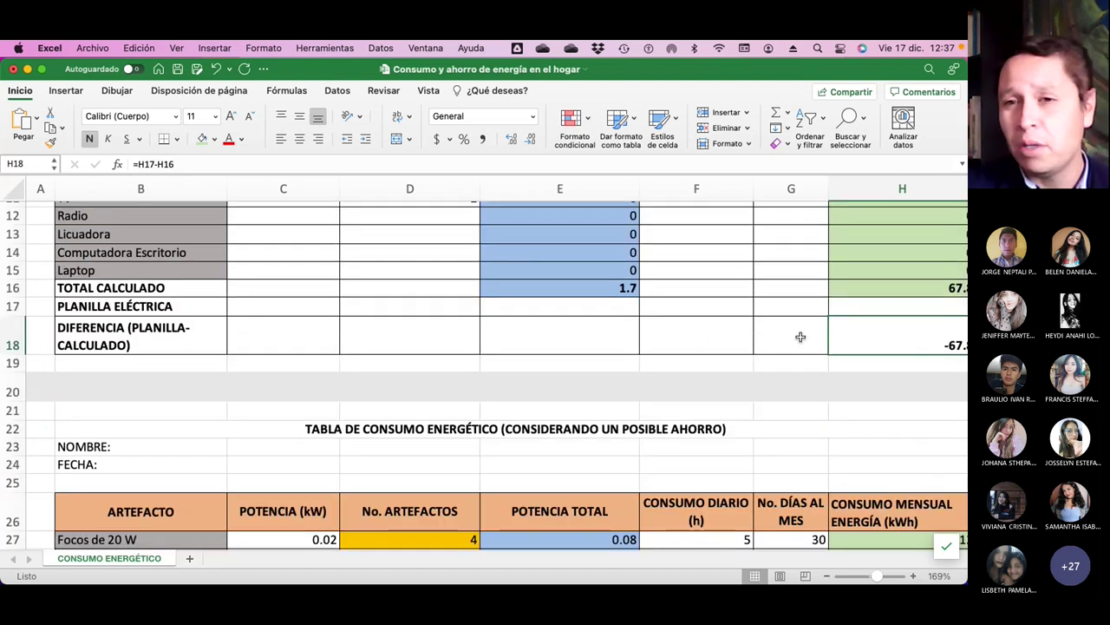
scroll(798, 337, down, 5)
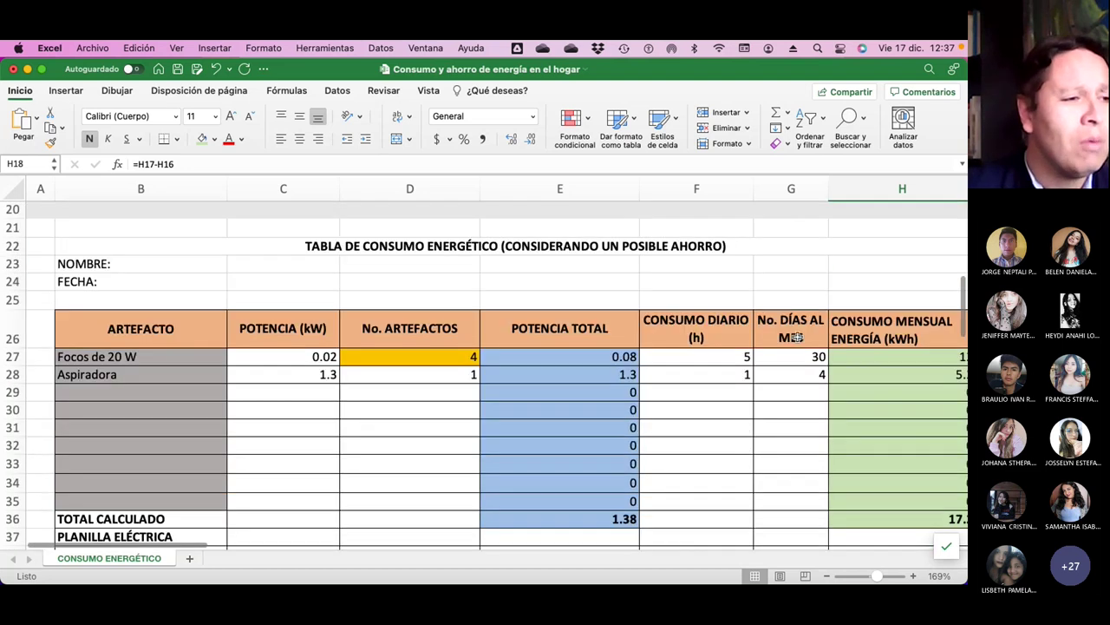
scroll(796, 338, right, 2)
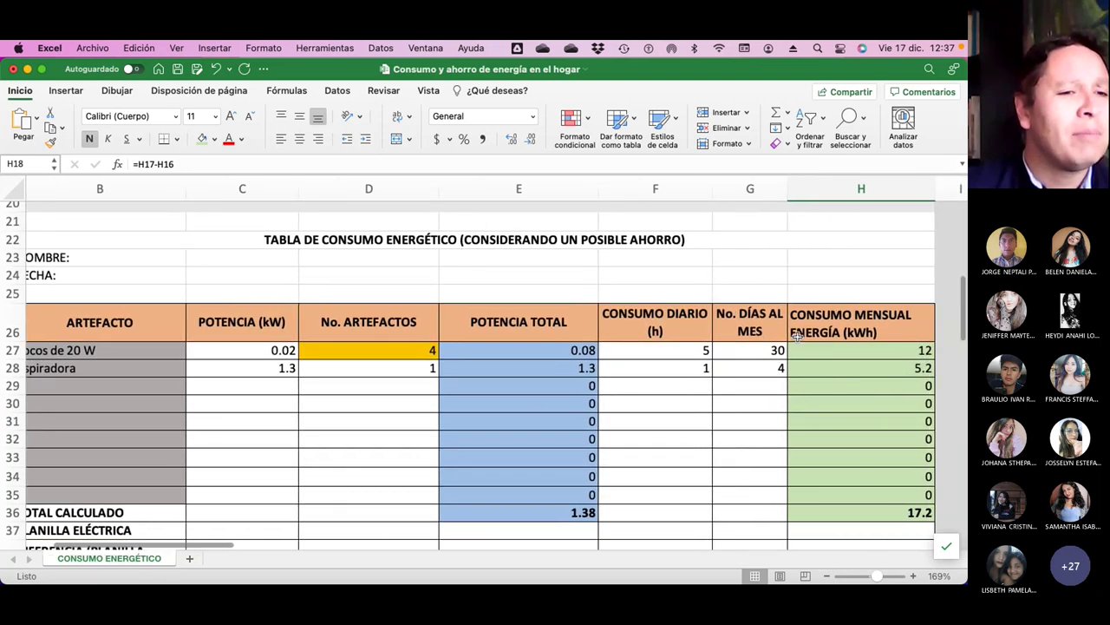
scroll(796, 339, left, 2)
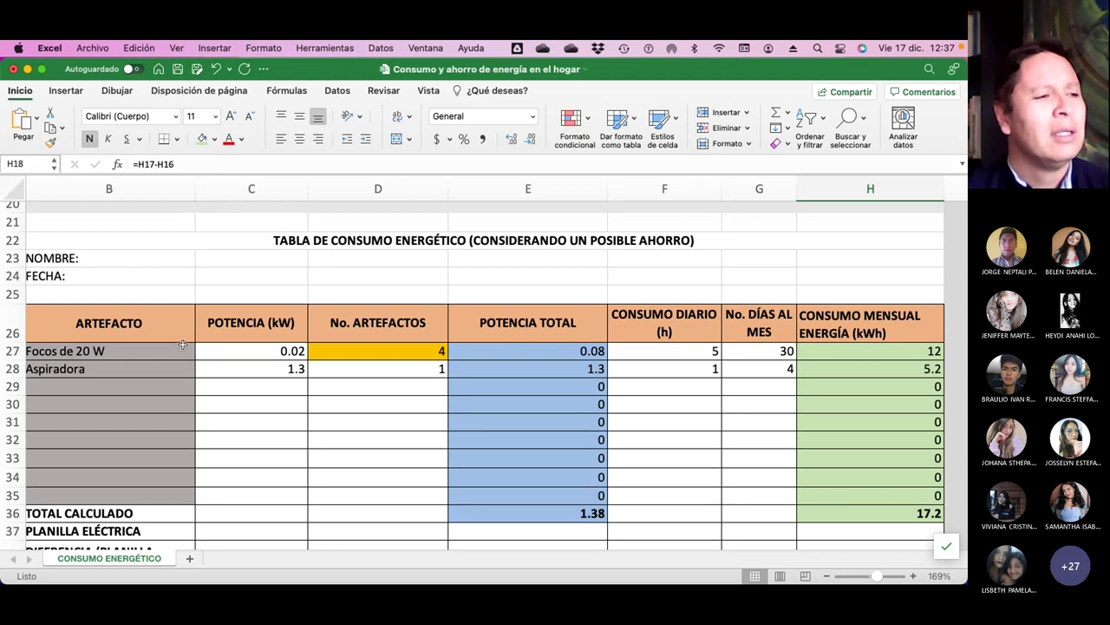
click(129, 353)
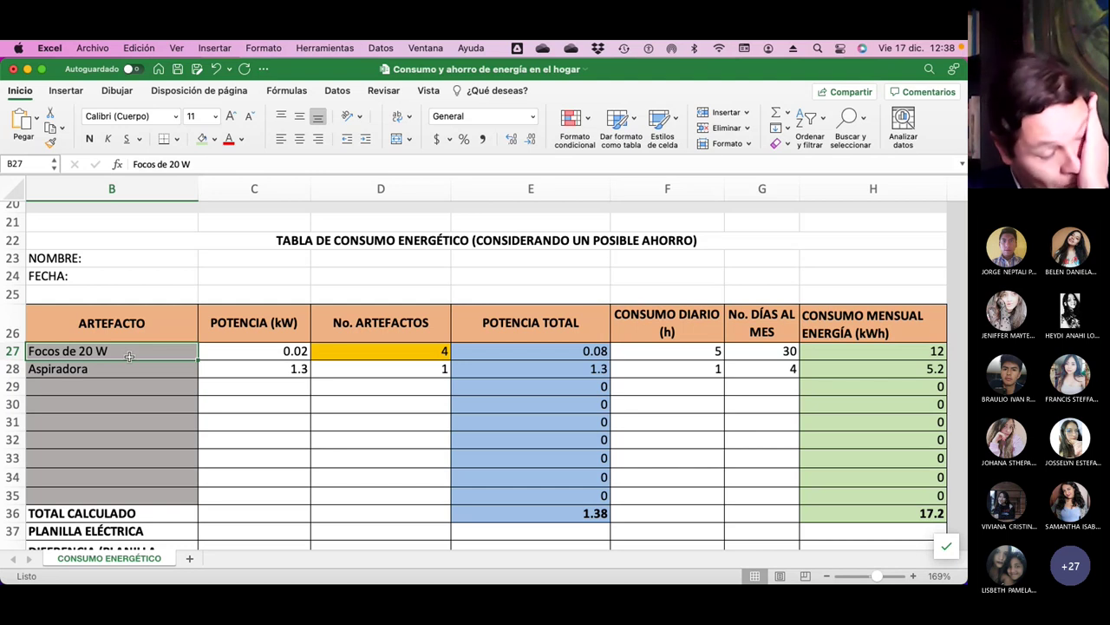
click(412, 351)
click(412, 370)
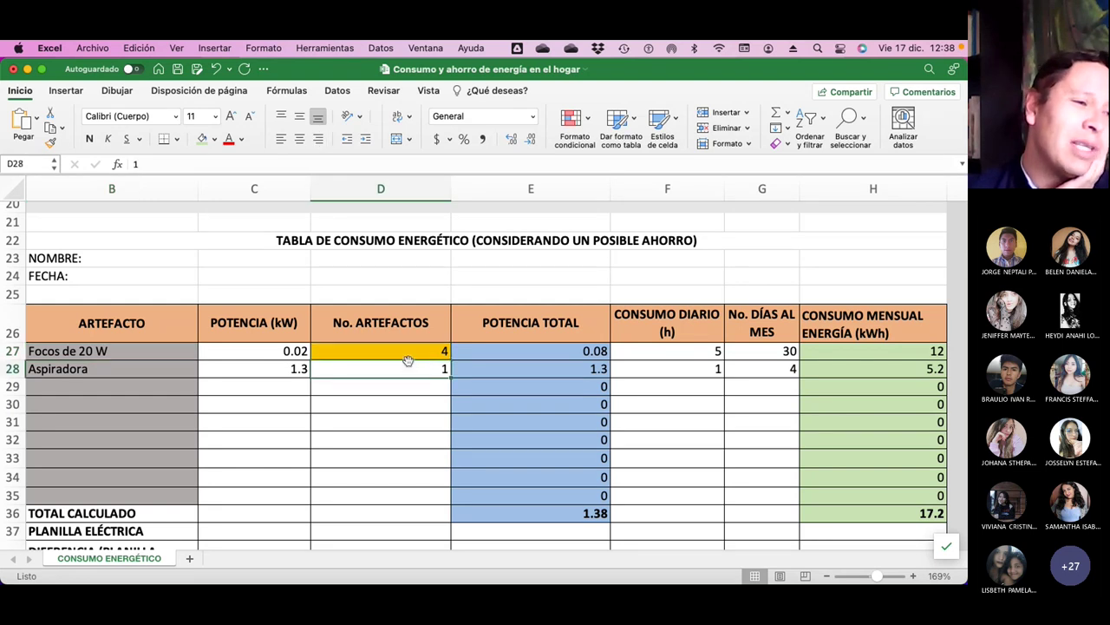
click(384, 386)
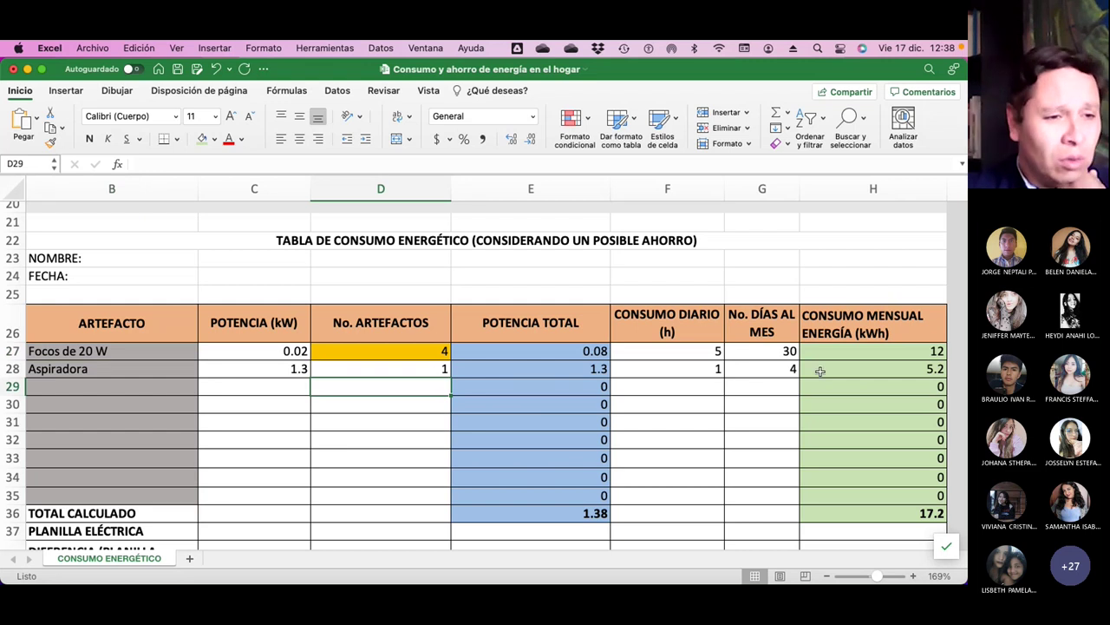
click(778, 366)
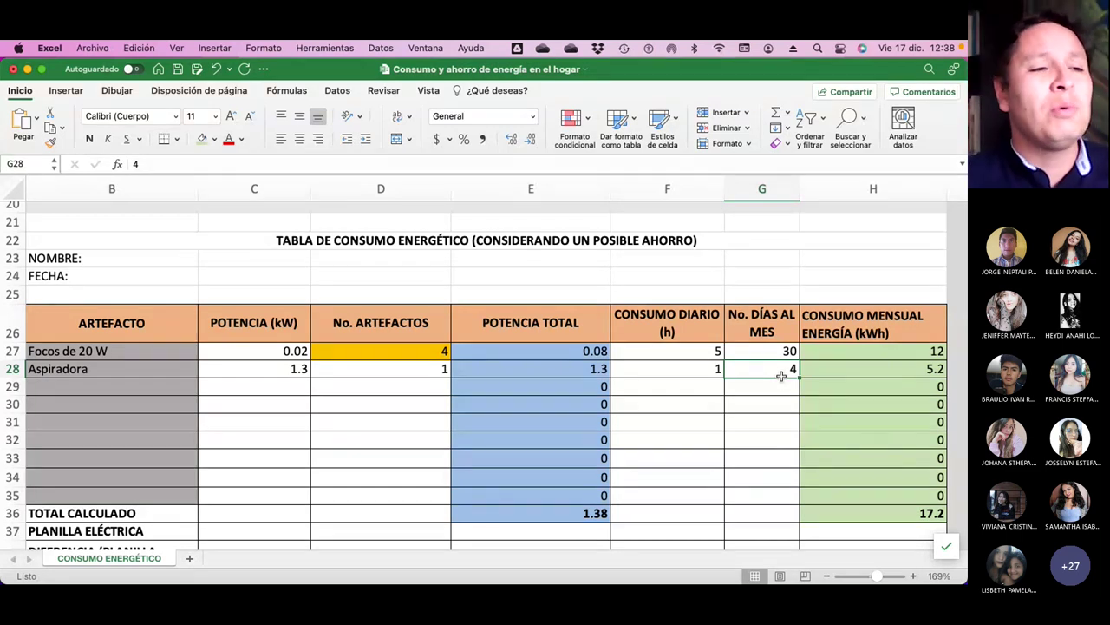
scroll(719, 356, up, 2)
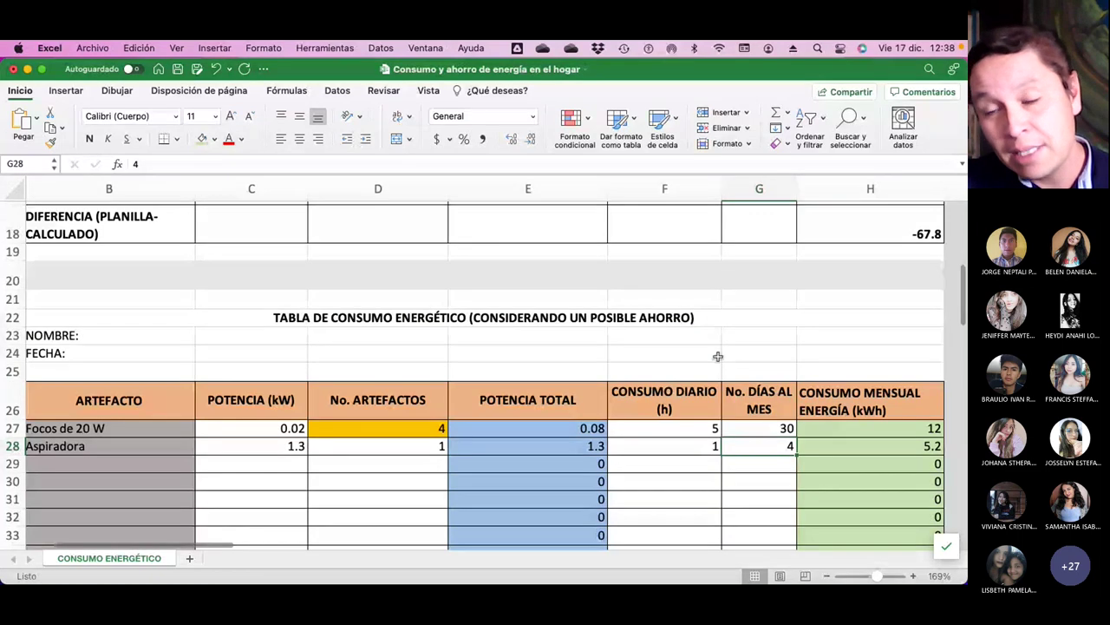
scroll(719, 357, up, 8)
scroll(718, 357, down, 2)
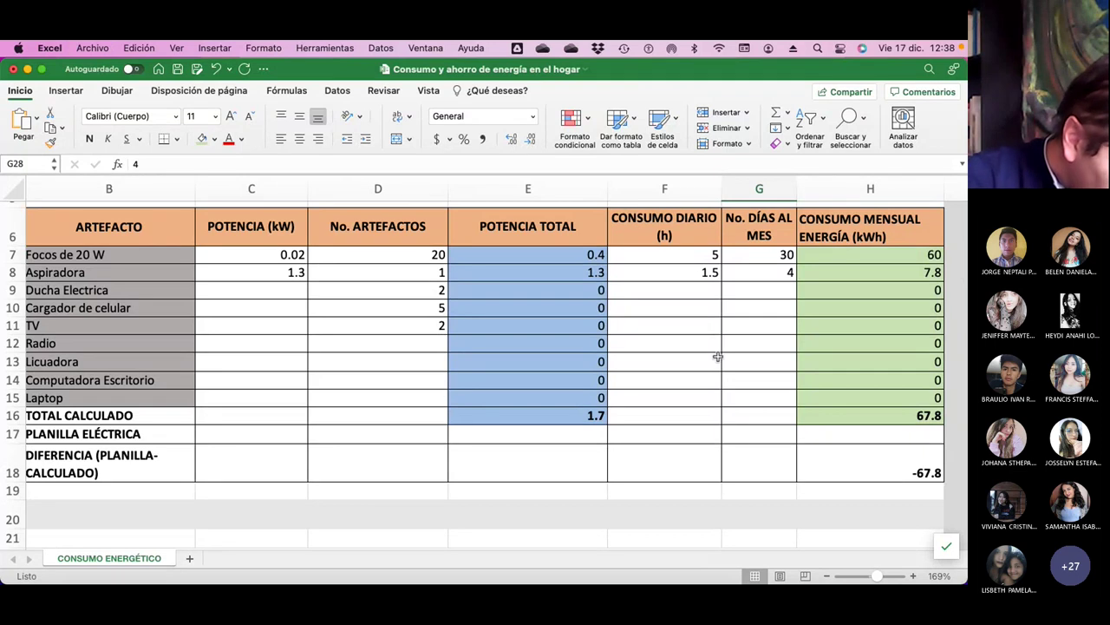
scroll(718, 356, down, 8)
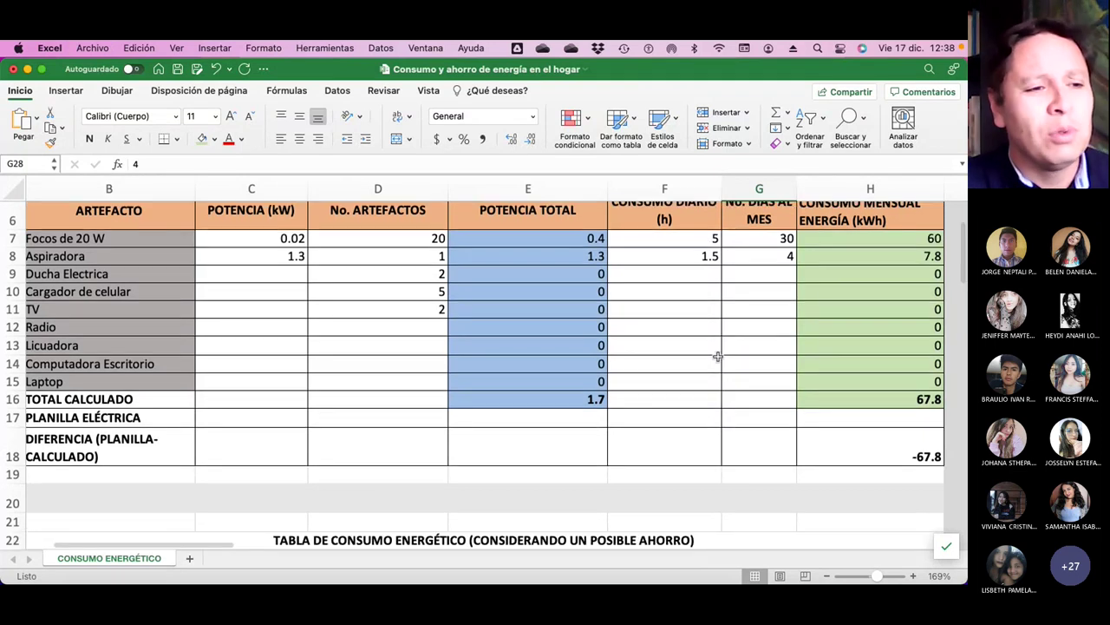
scroll(718, 357, down, 1)
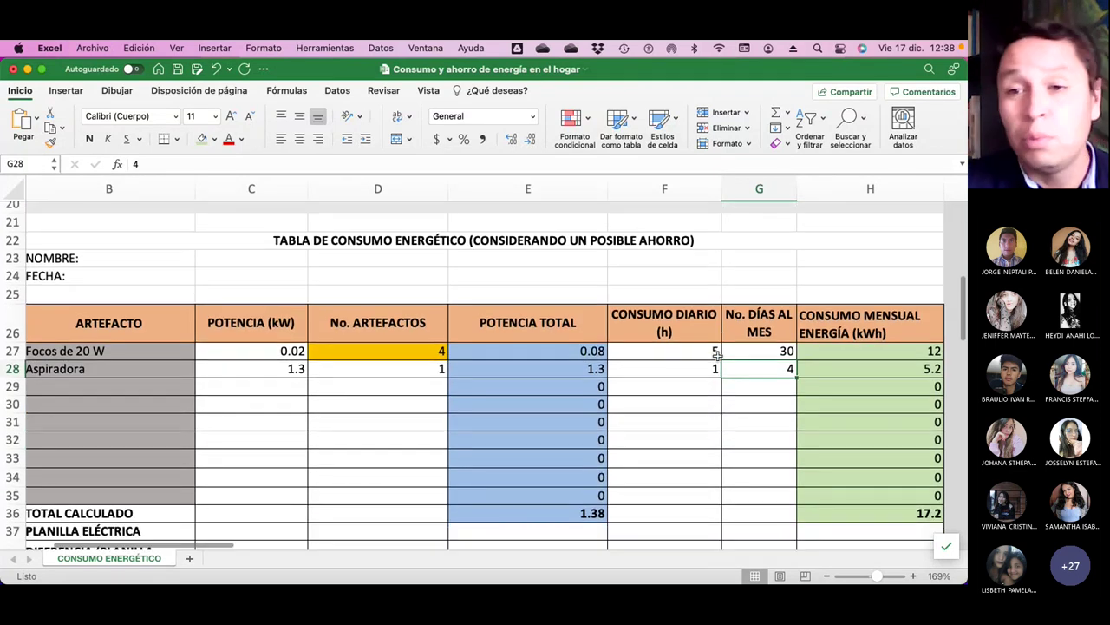
scroll(718, 356, down, 10)
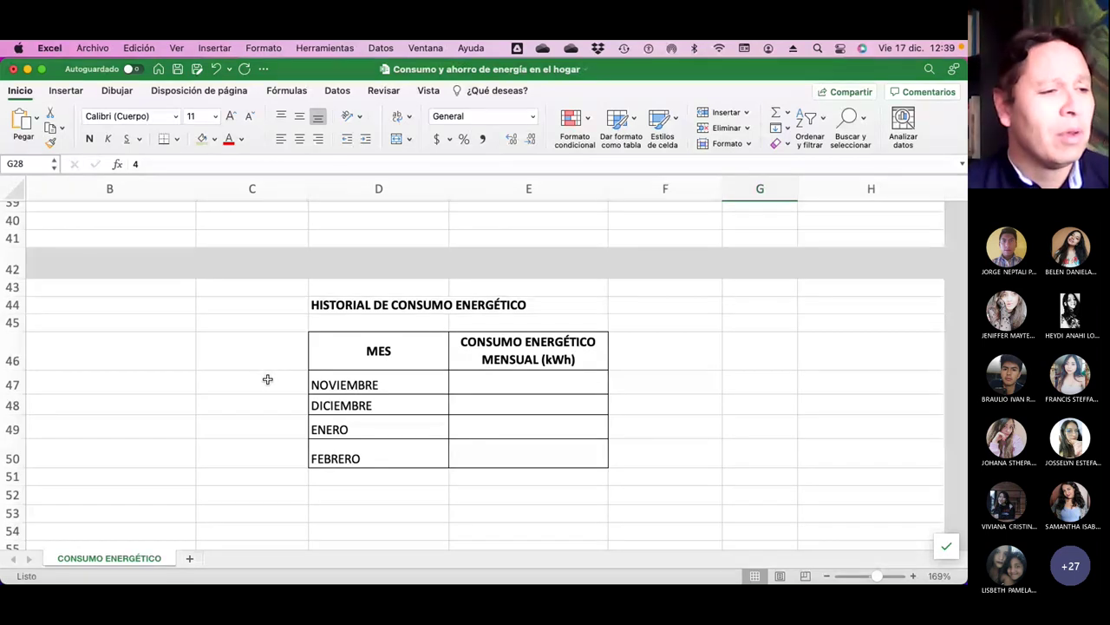
scroll(320, 404, right, 8)
scroll(320, 404, right, 3)
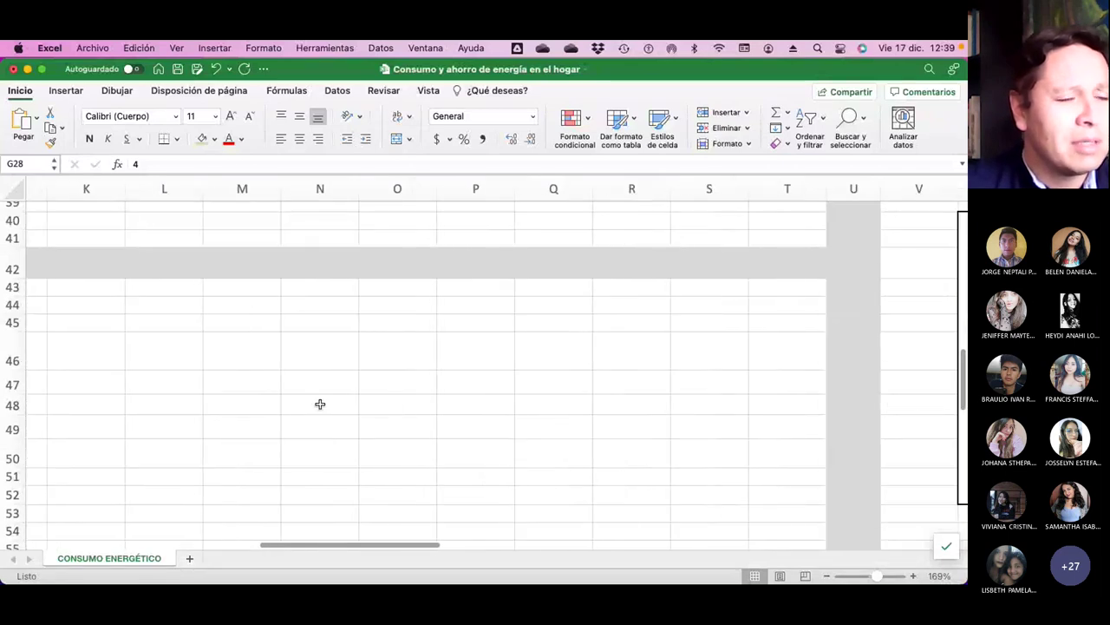
scroll(320, 404, up, 10)
scroll(320, 404, down, 3)
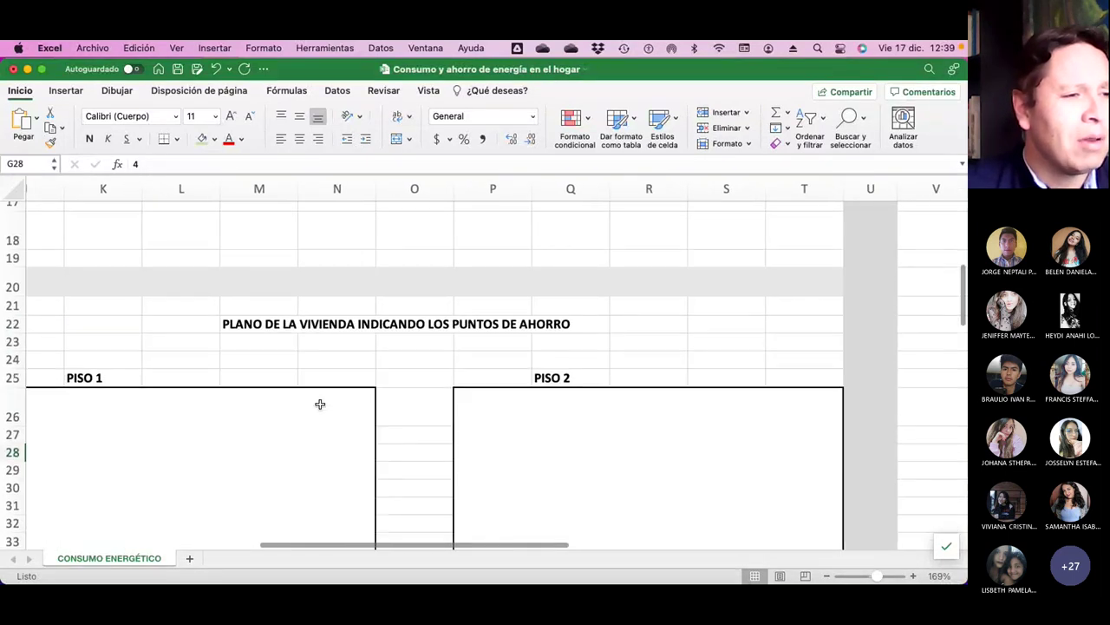
scroll(320, 404, left, 3)
scroll(320, 404, down, 3)
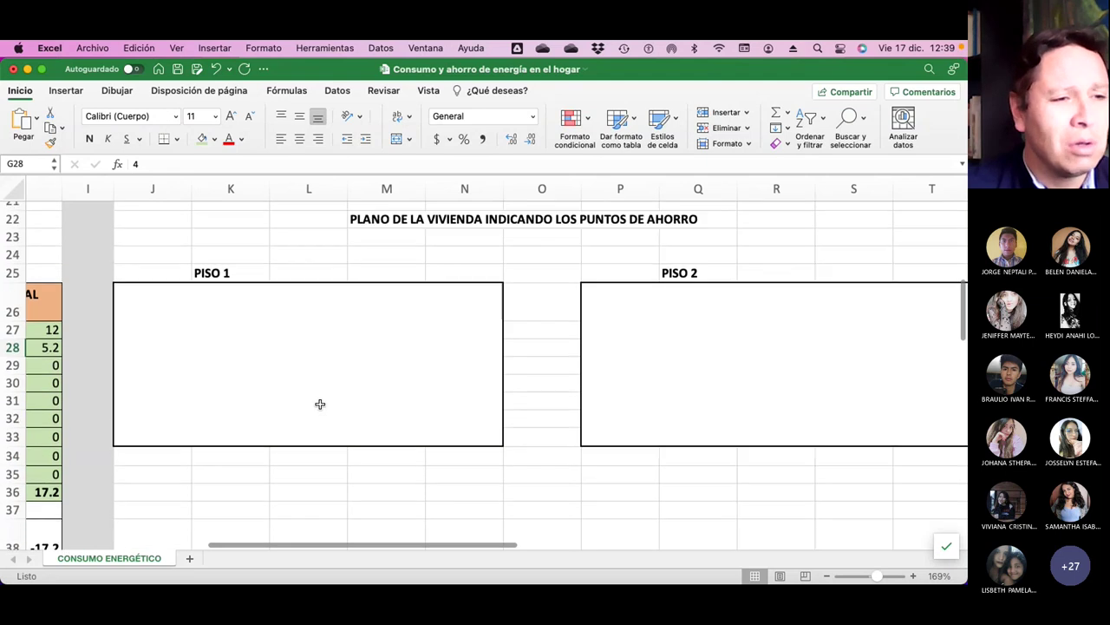
scroll(320, 405, right, 1)
scroll(320, 403, up, 1)
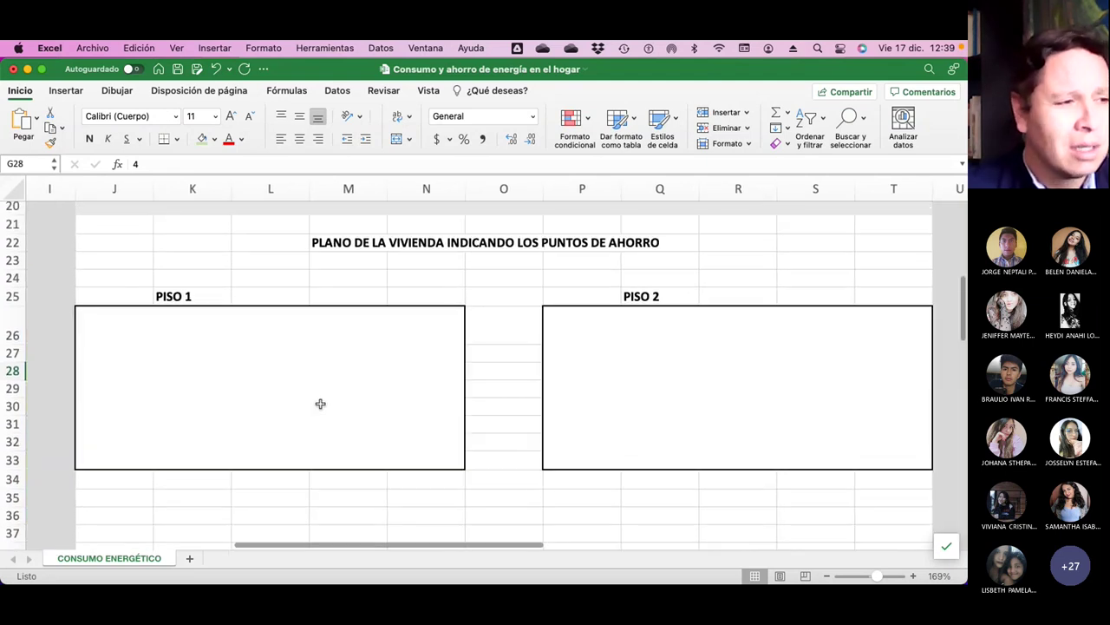
scroll(316, 403, right, 1)
scroll(314, 404, down, 1)
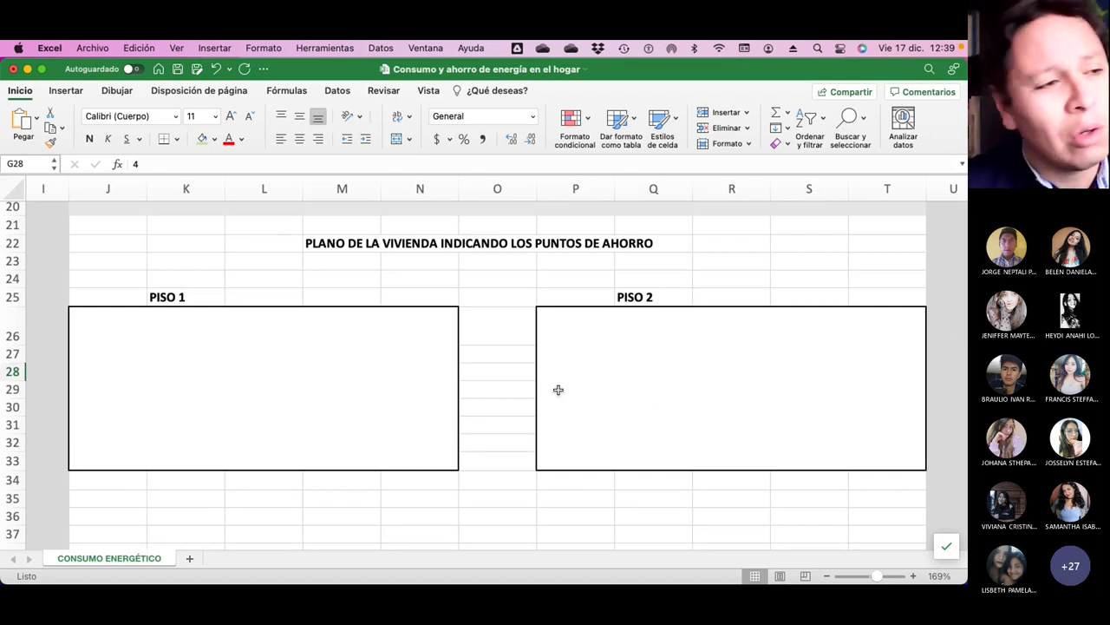
scroll(558, 390, left, 10)
scroll(552, 389, up, 10)
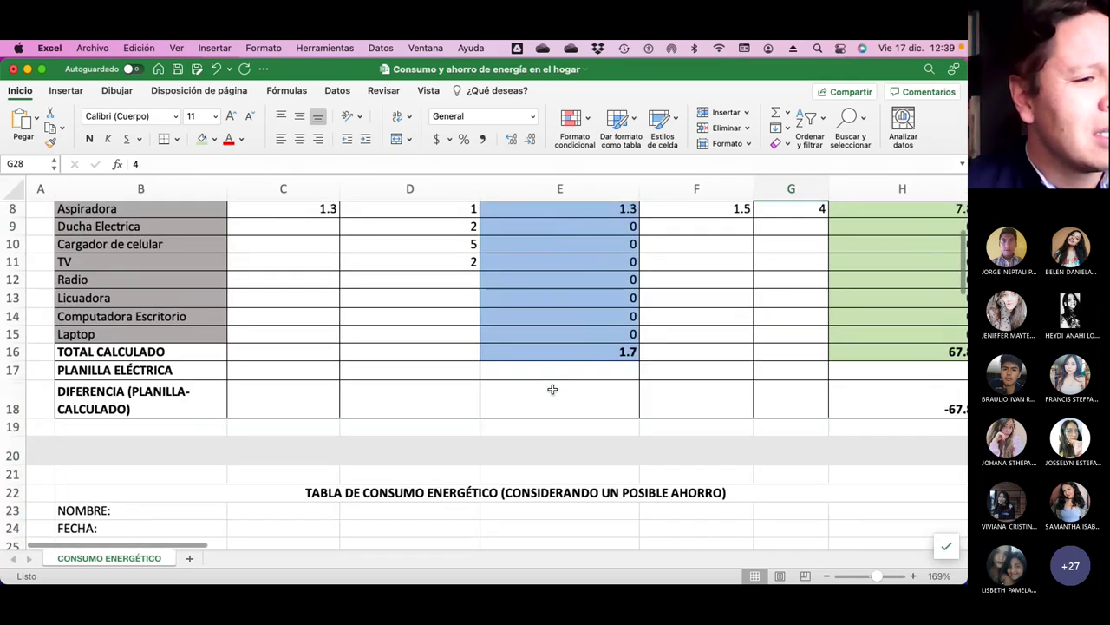
scroll(553, 390, down, 2)
scroll(552, 389, down, 1)
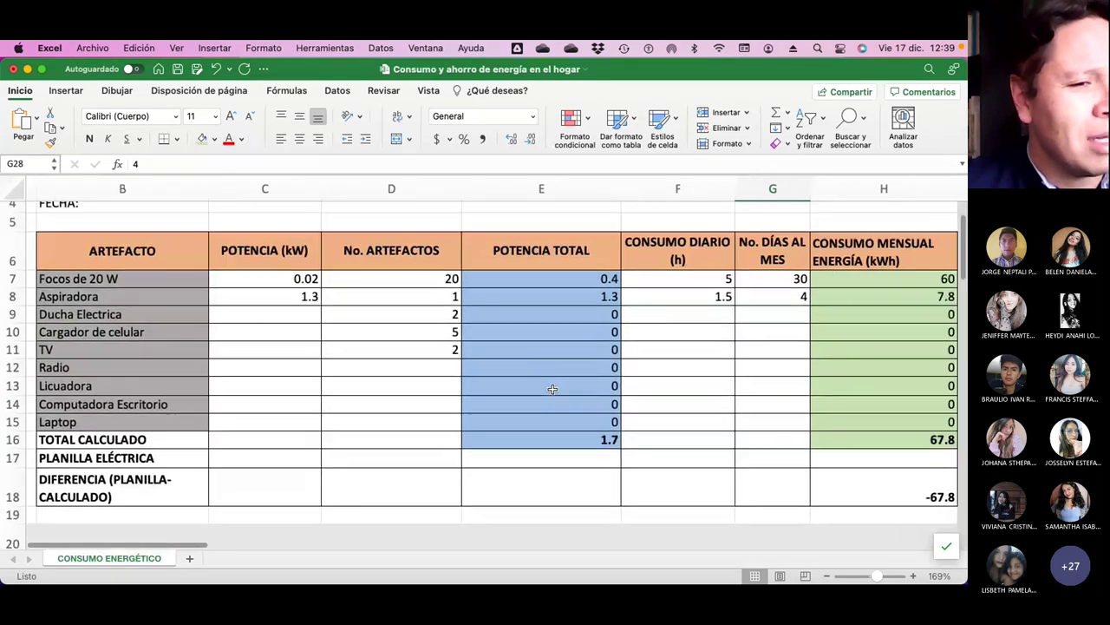
scroll(552, 389, right, 3)
scroll(552, 389, left, 2)
scroll(553, 390, up, 1)
scroll(552, 389, left, 1)
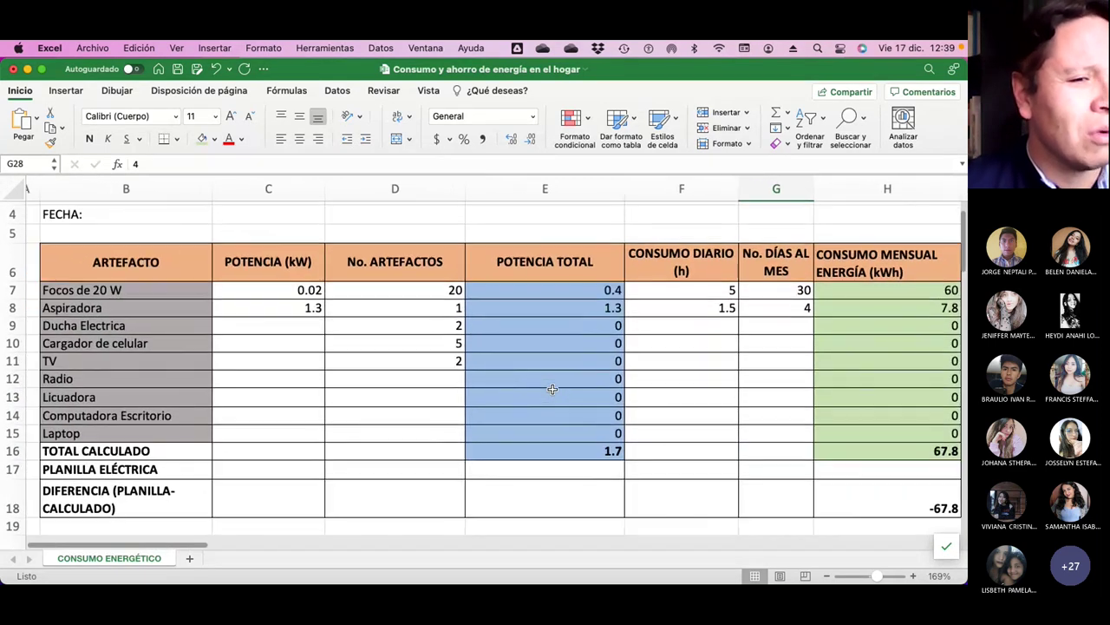
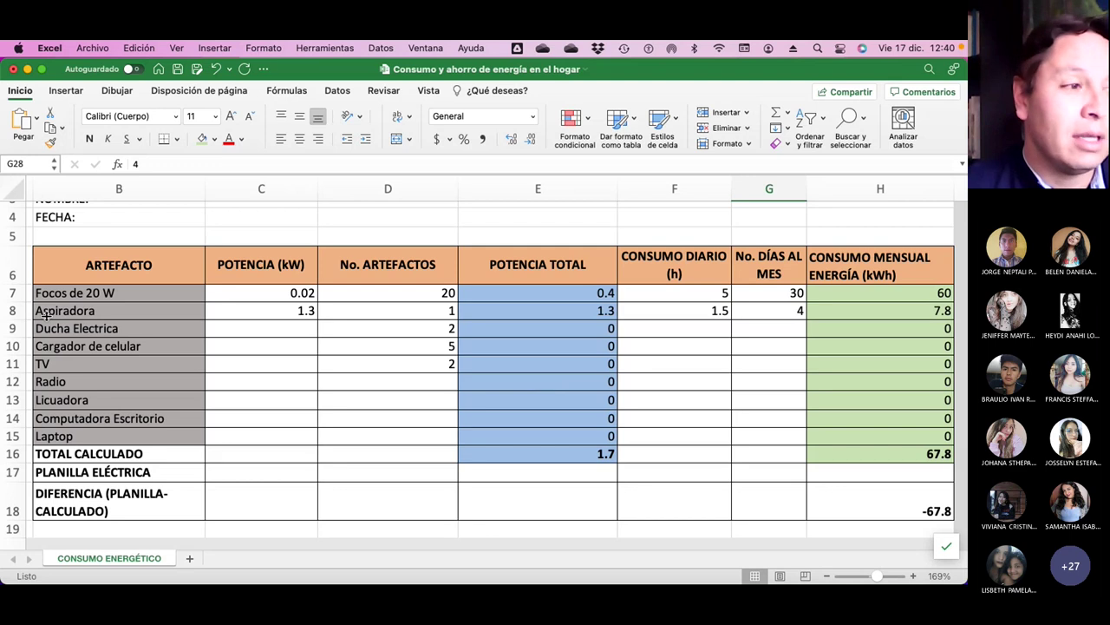
Save the 'Consumo y ahorro de energía en el hogar' workbook to the Mac.
scroll(384, 372, up, 2)
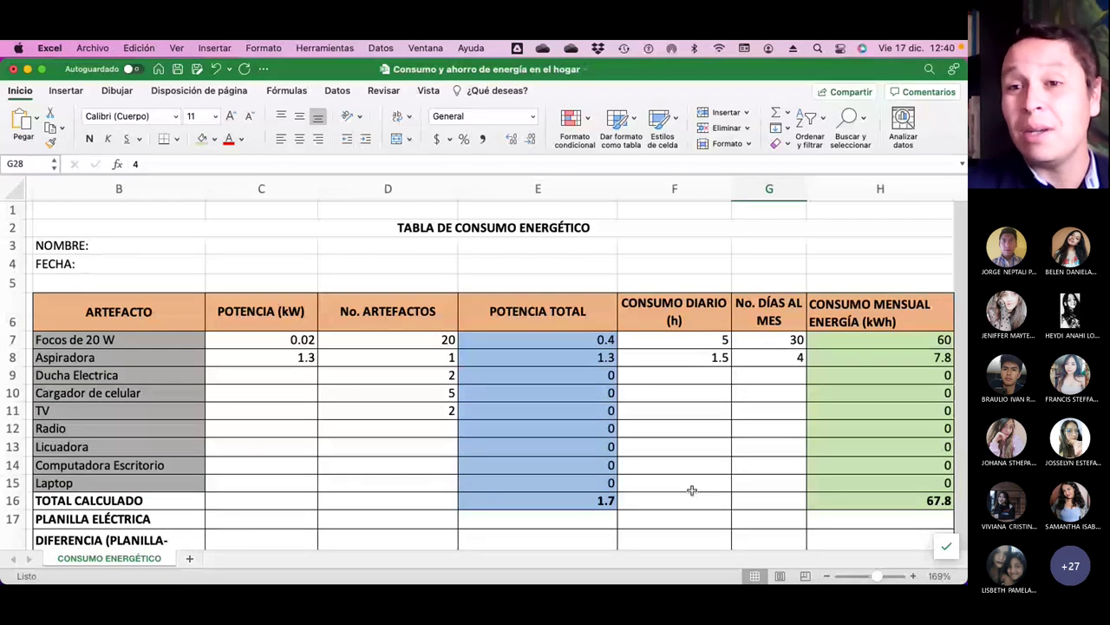
click(181, 73)
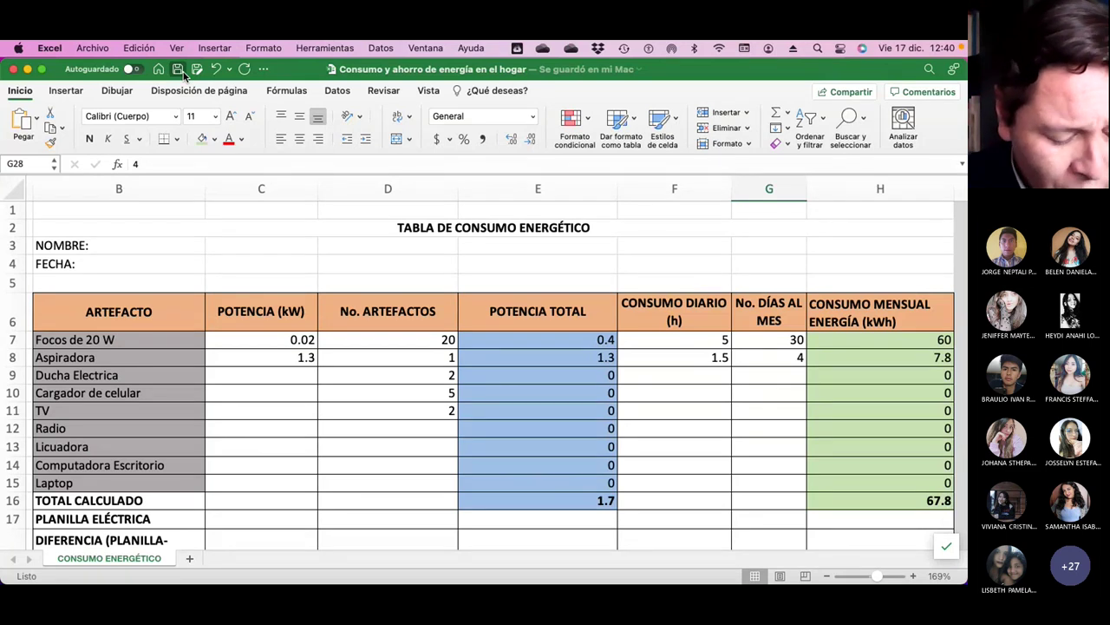
scroll(465, 426, down, 10)
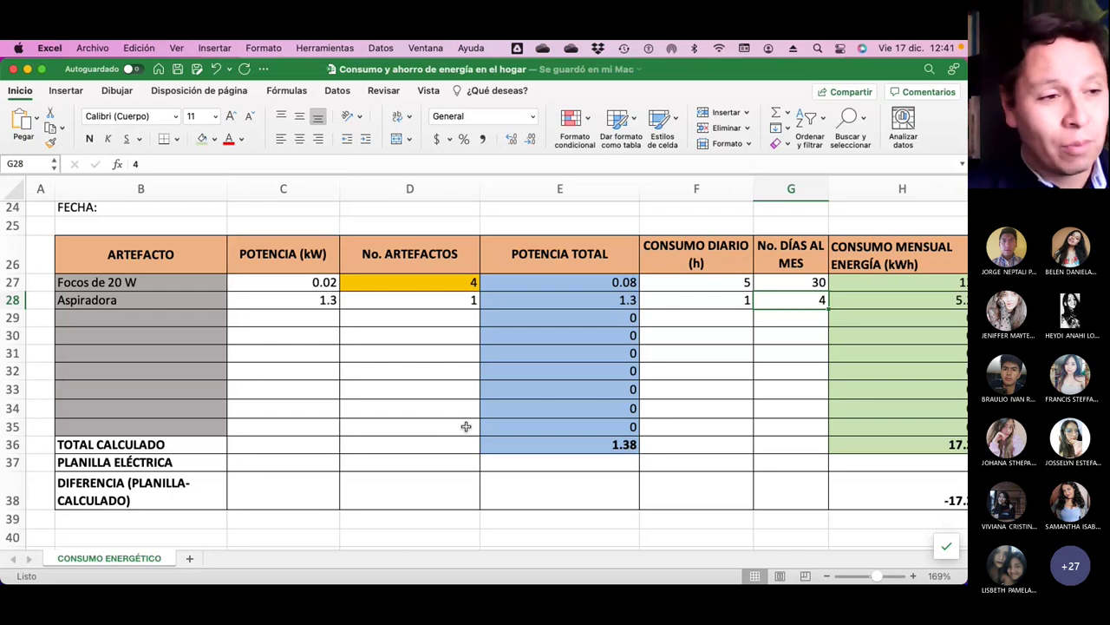
scroll(532, 438, right, 10)
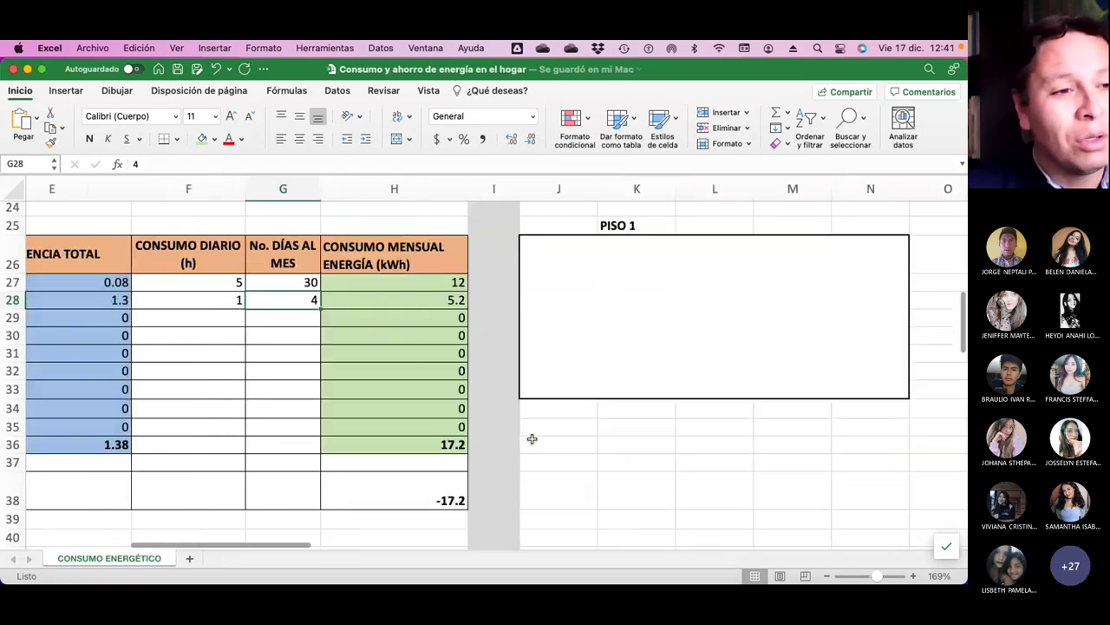
scroll(532, 438, up, 10)
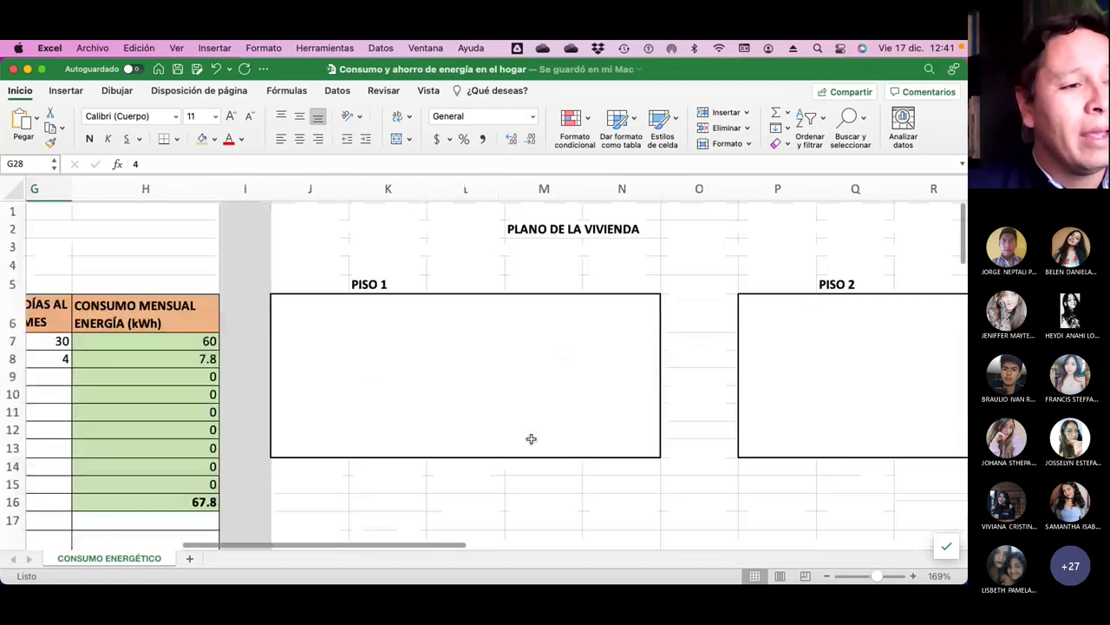
scroll(532, 438, right, 10)
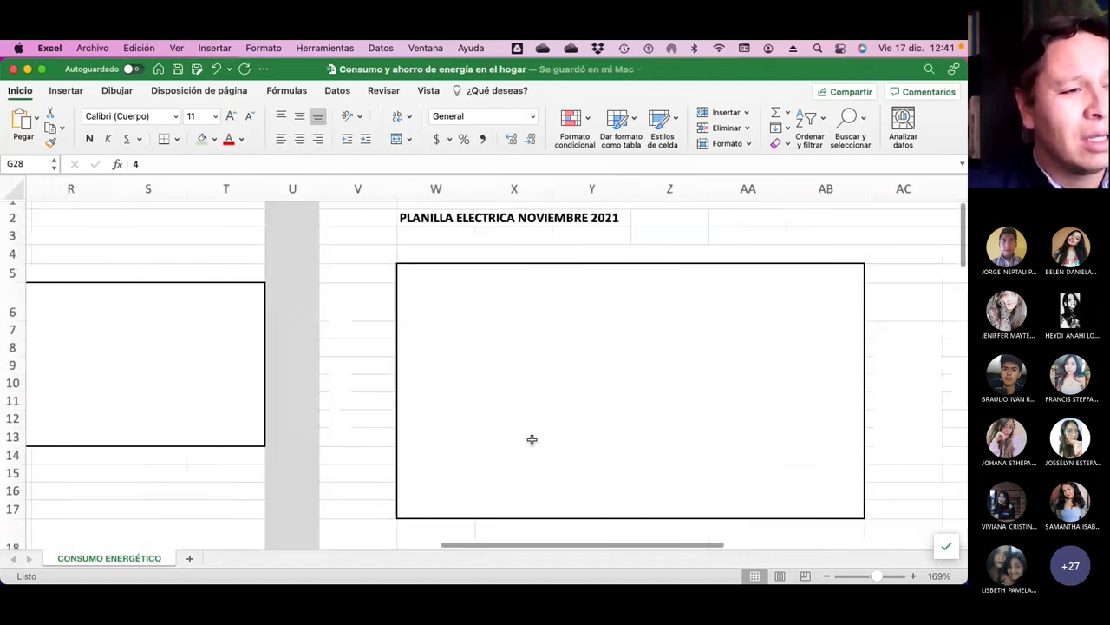
scroll(649, 433, down, 5)
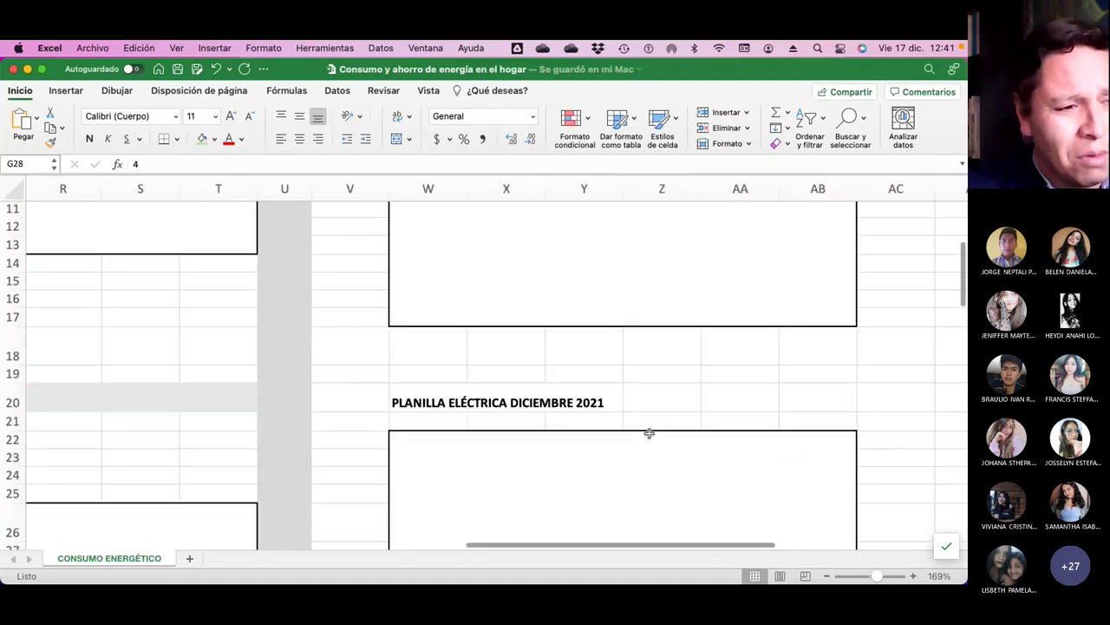
scroll(648, 433, up, 6)
scroll(649, 433, left, 10)
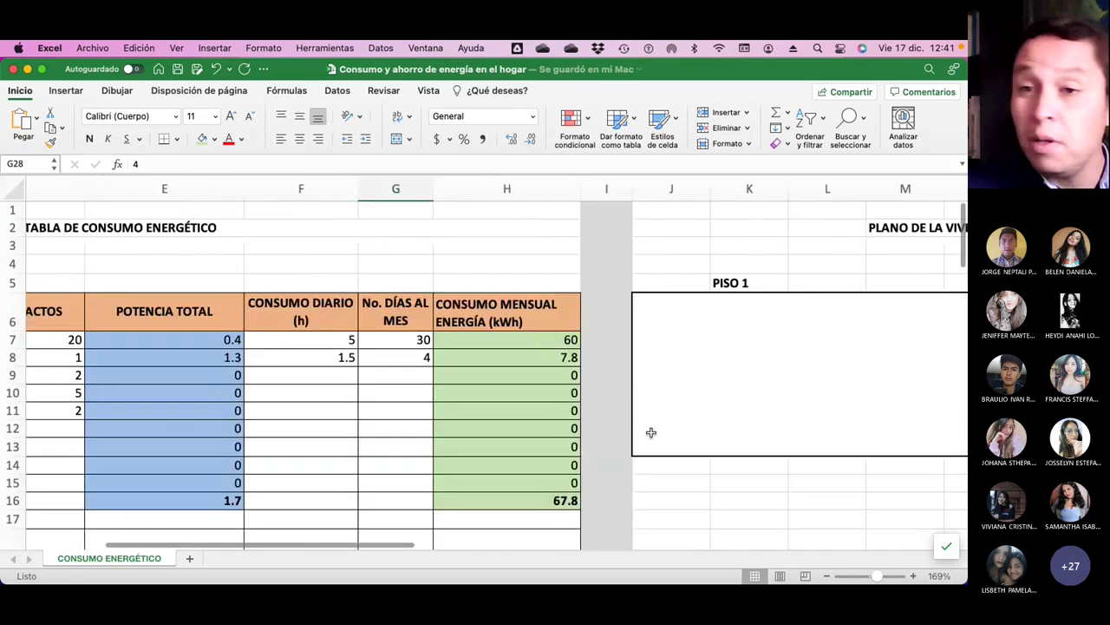
scroll(651, 432, left, 1)
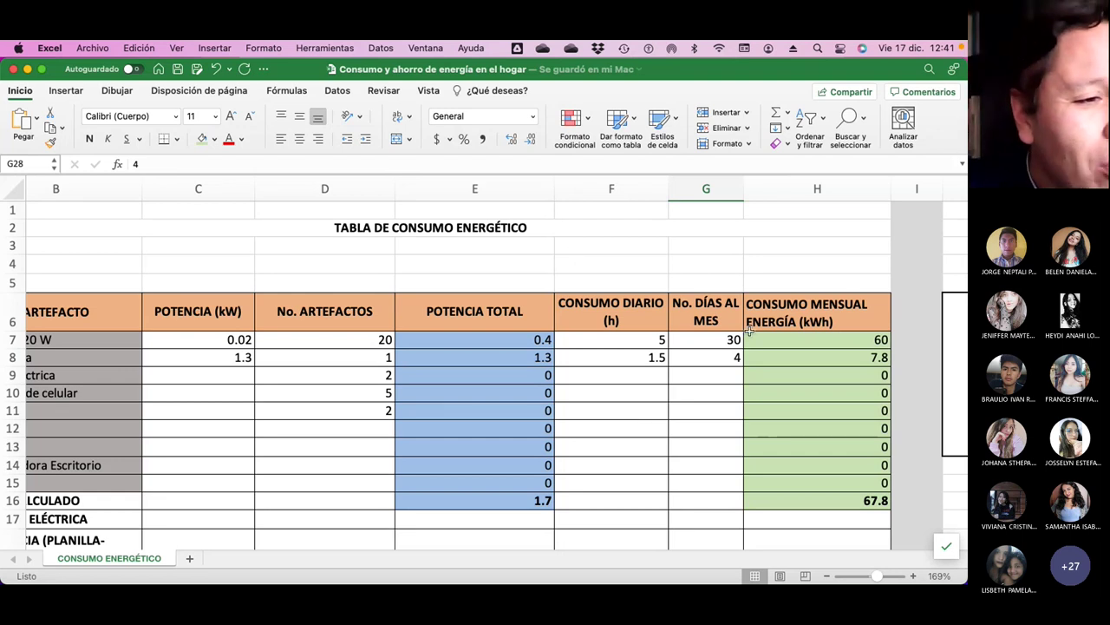
Set Aspiradora to 2 days a month and 1 hour a day.
click(704, 344)
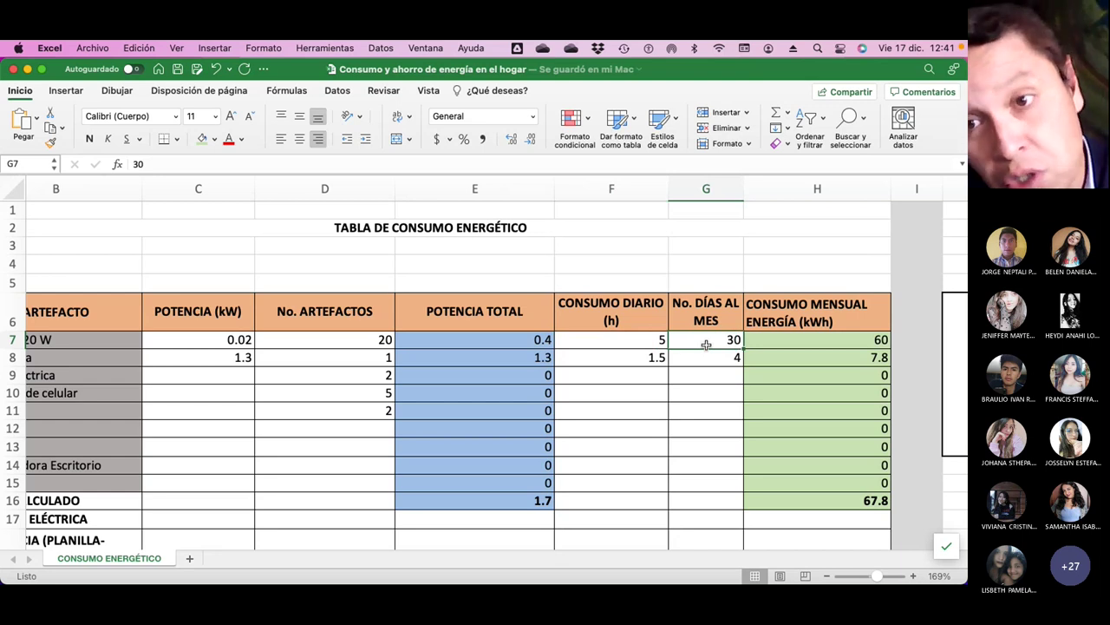
click(707, 349)
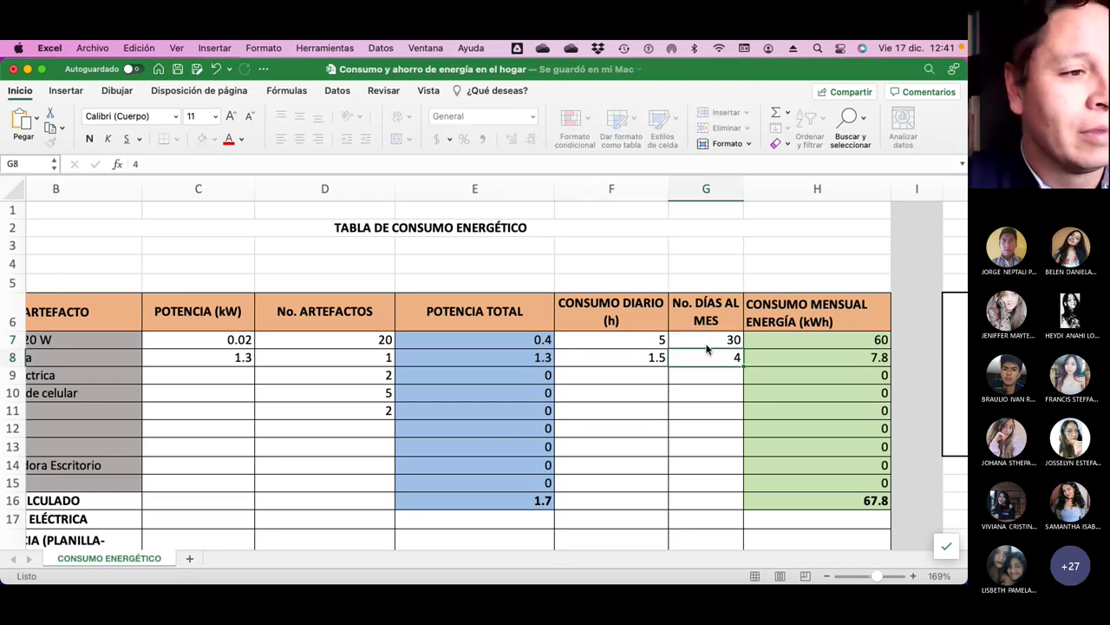
key(Up)
key(Left)
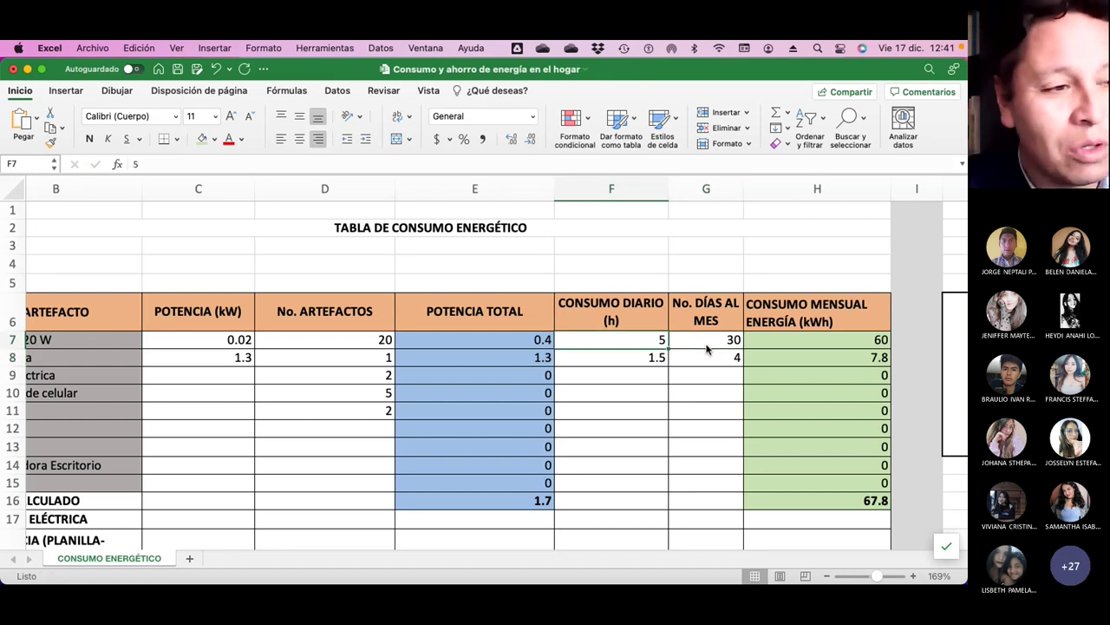
key(Down)
key(Right)
scroll(707, 349, left, 3)
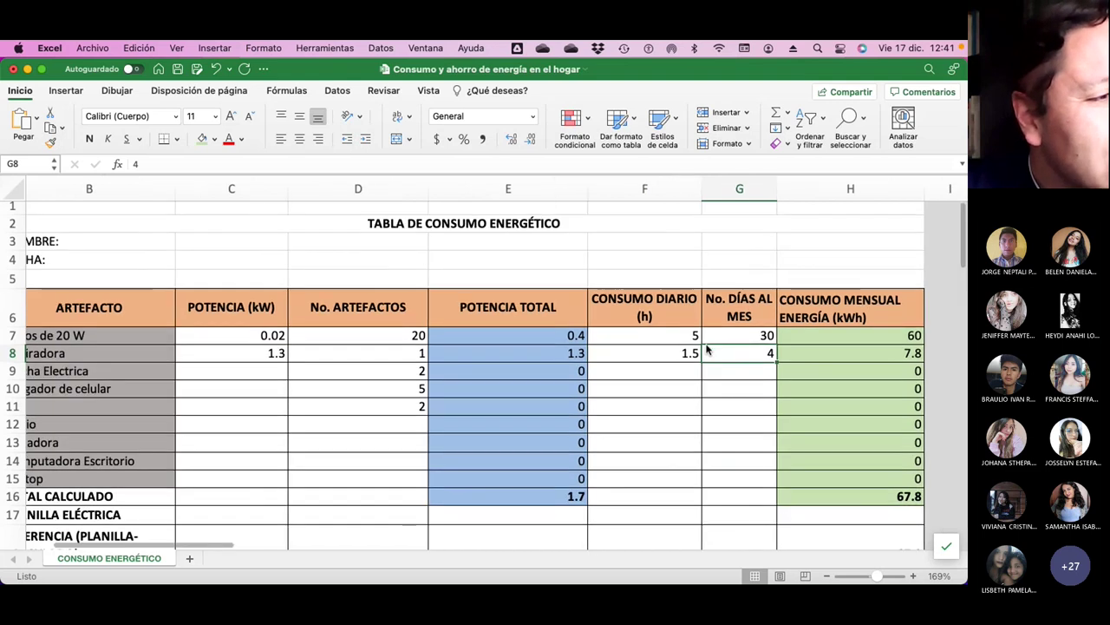
text(2)
key(Return)
key(Up)
key(Left)
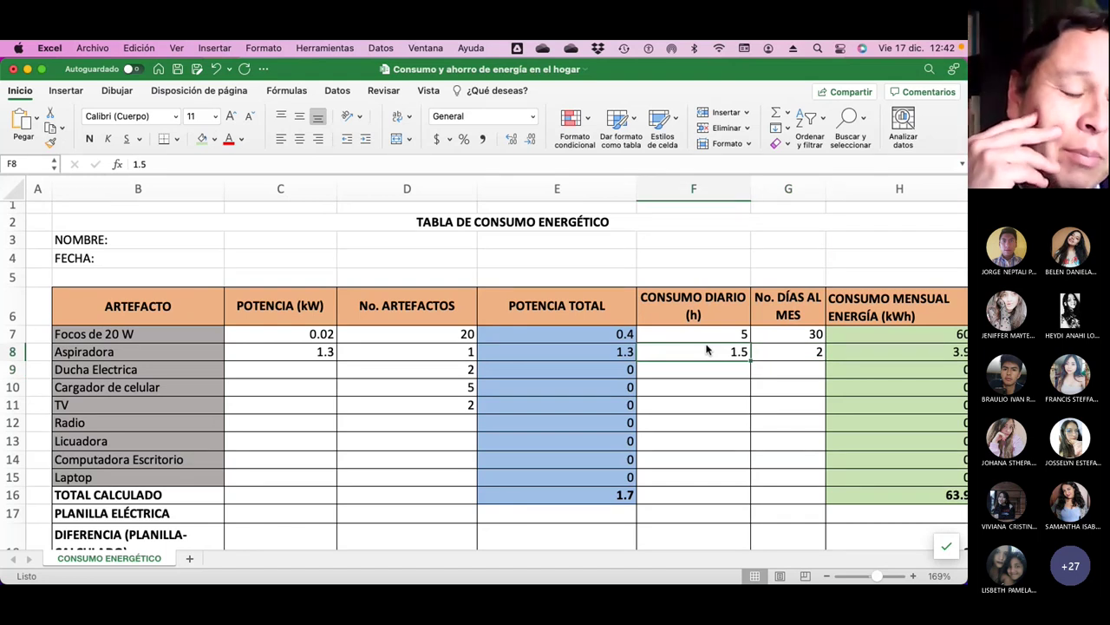
text(1)
key(Return)
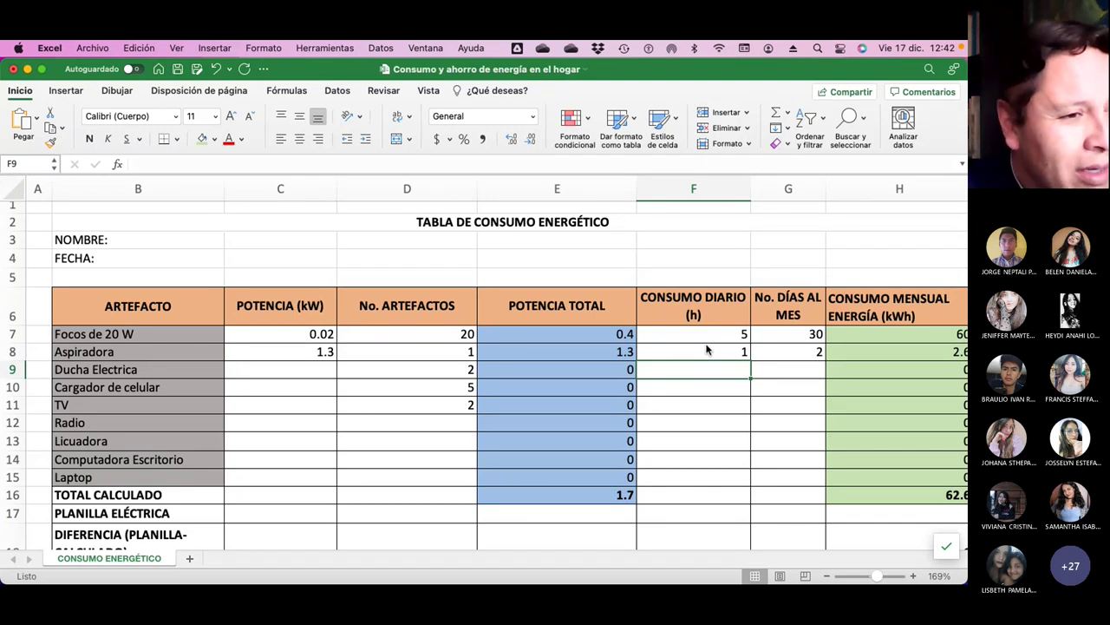
Give Ducha Electrica 30 days per month.
key(Right)
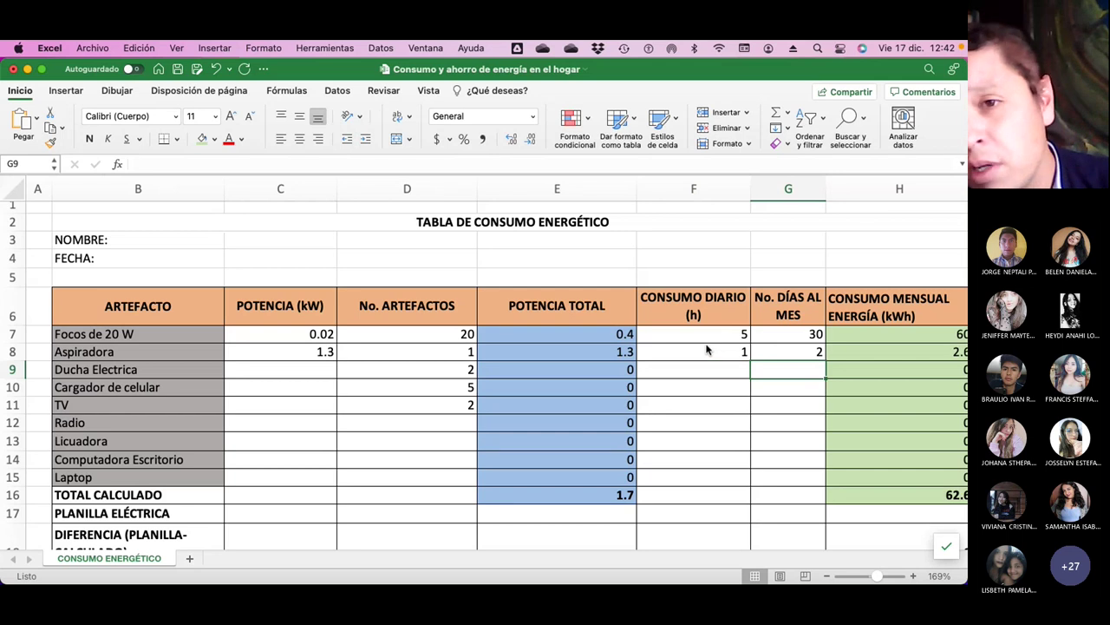
text(30)
key(Return)
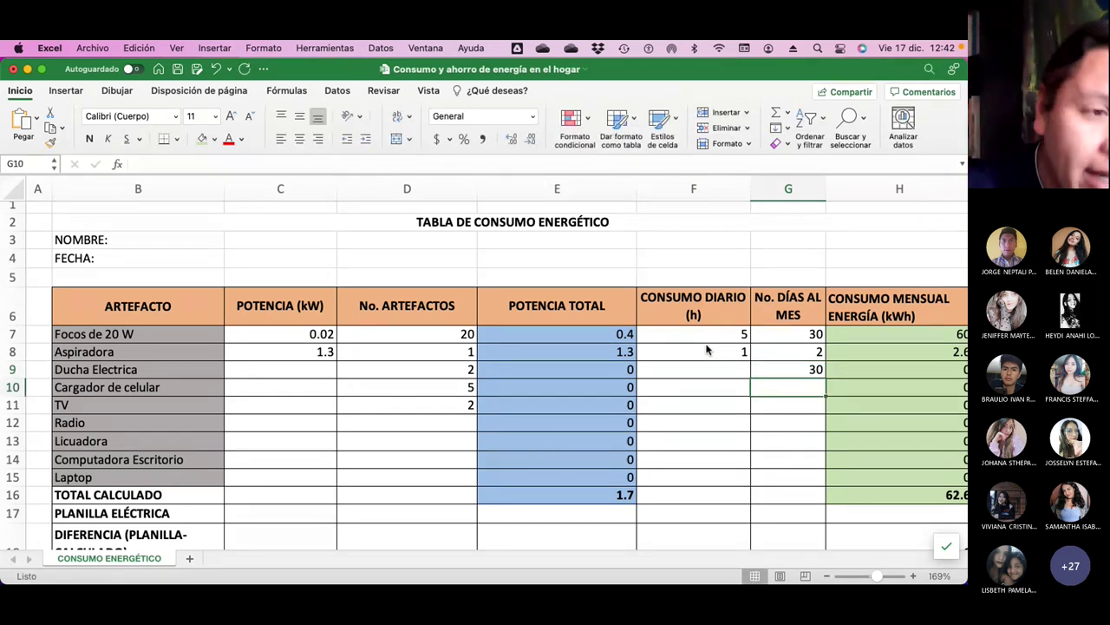
key(Up)
key(Left)
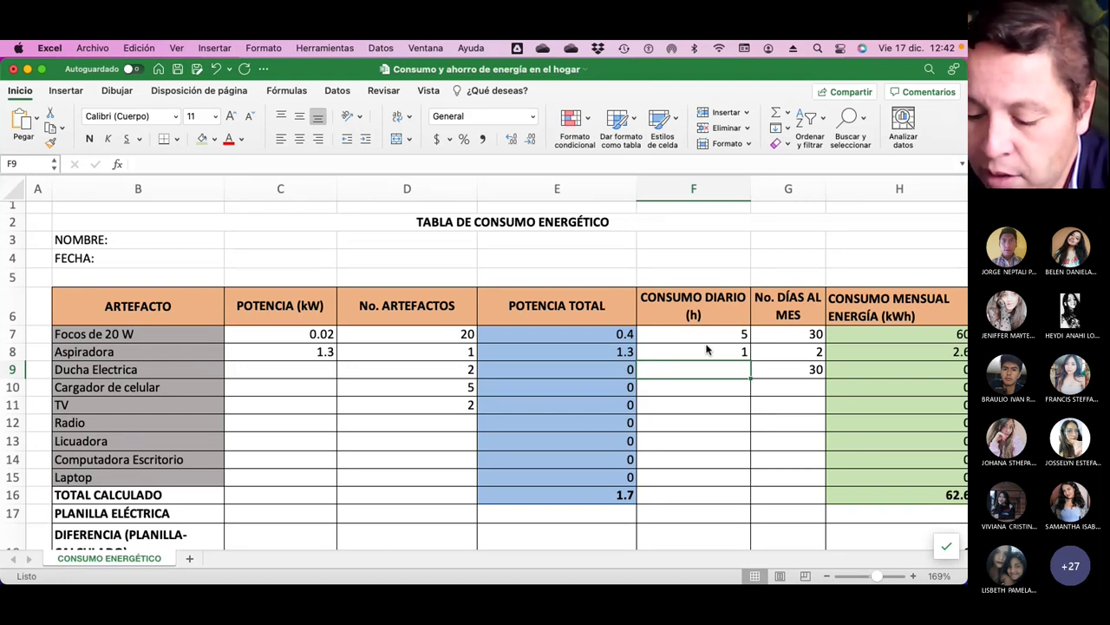
Enter Ducha Electrica's 0.16 daily hours and 2500 power, and 4 Cargador de celular units.
text(0.16)
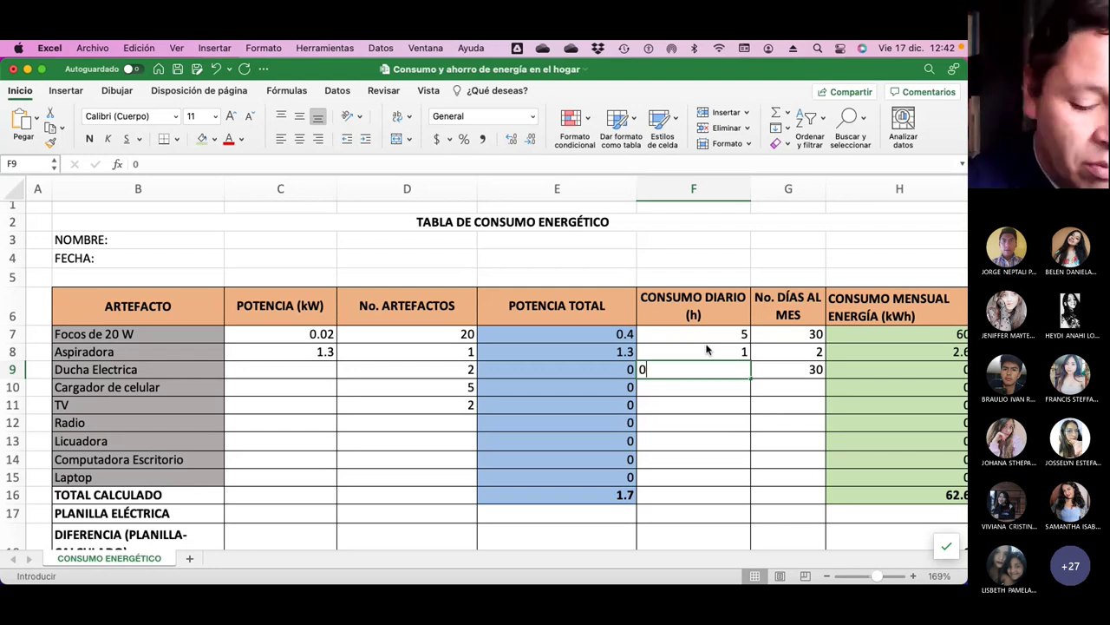
key(Return)
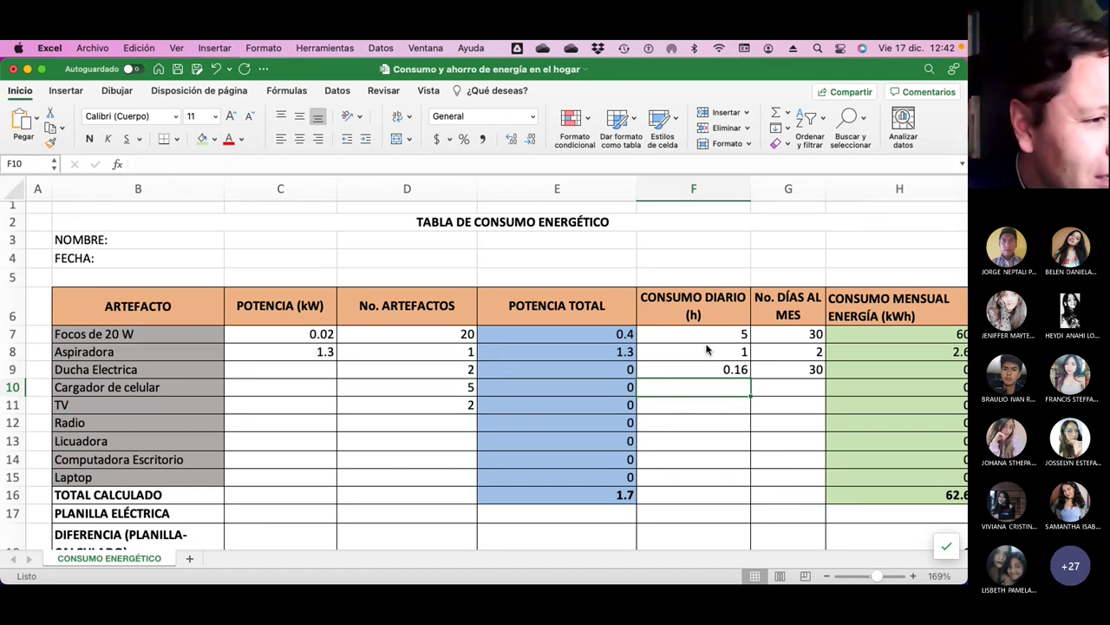
key(Left)
key(Left)
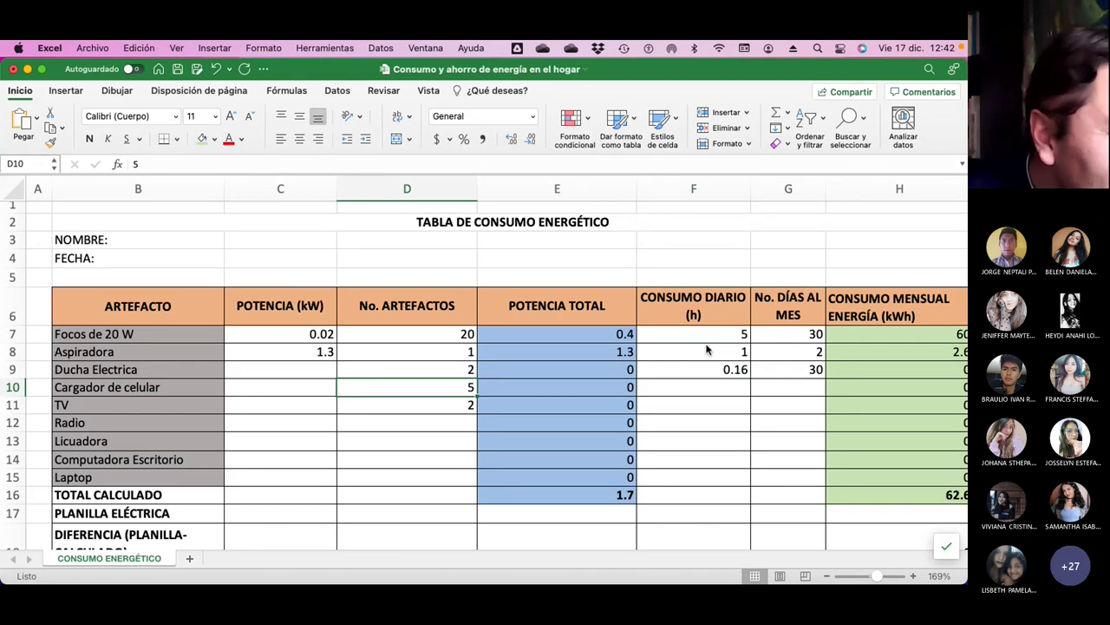
text(4)
key(Left)
key(Up)
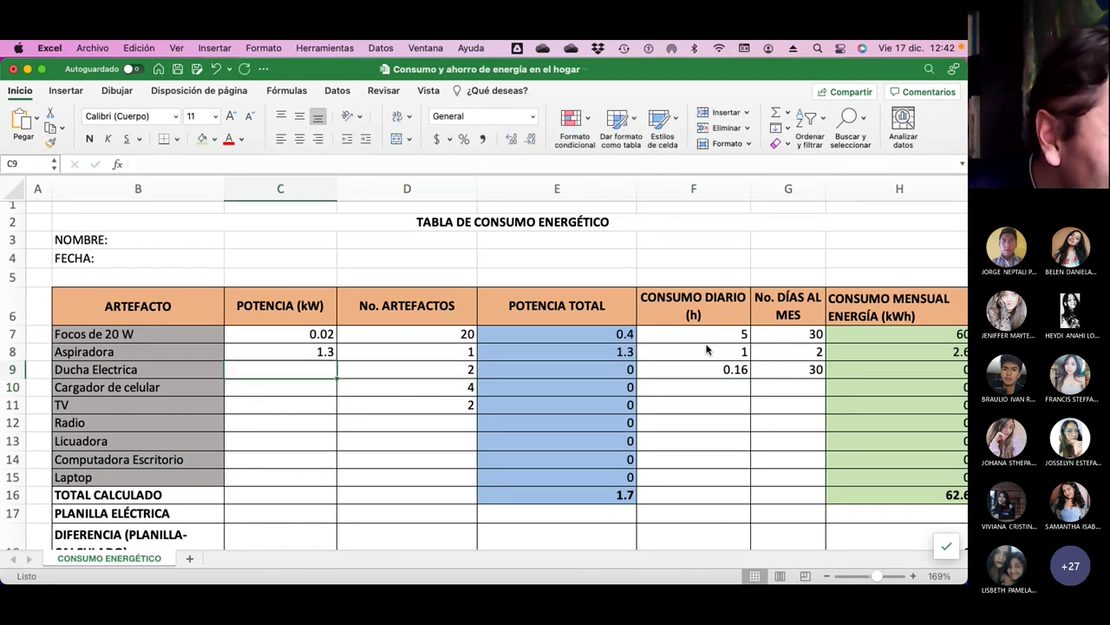
text(2500)
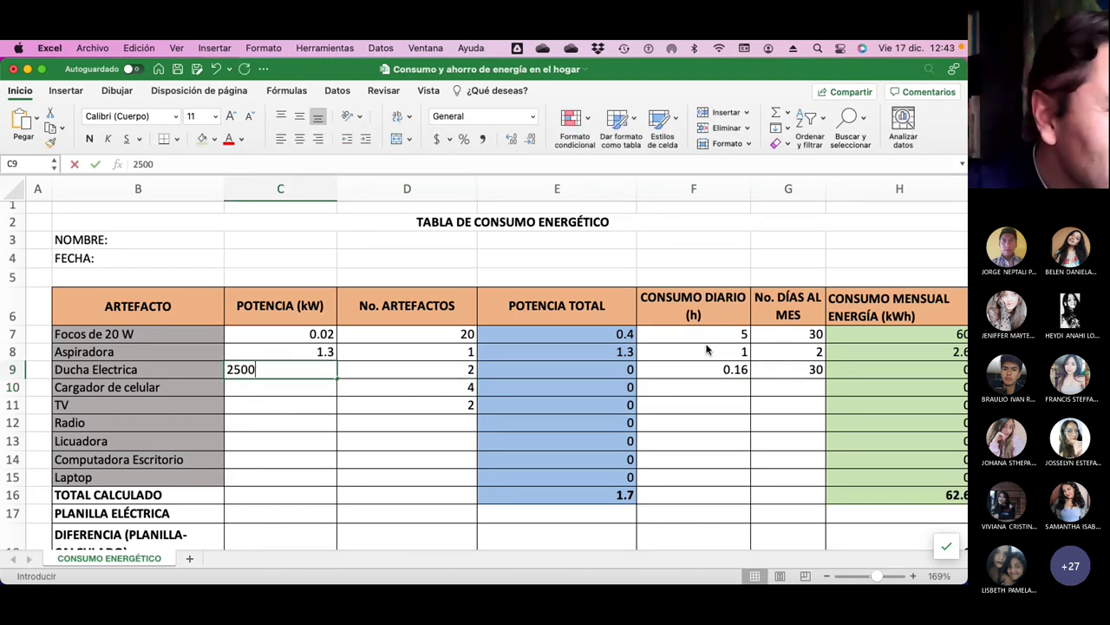
key(Return)
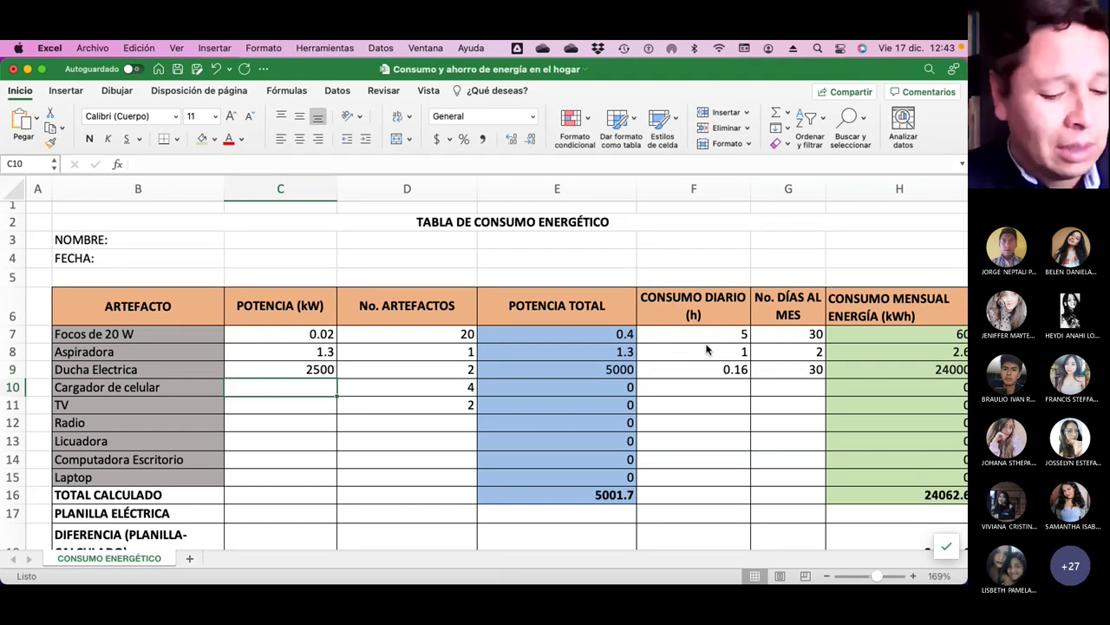
key(super+Tab)
key(super+Tab)
key(super+Tab)
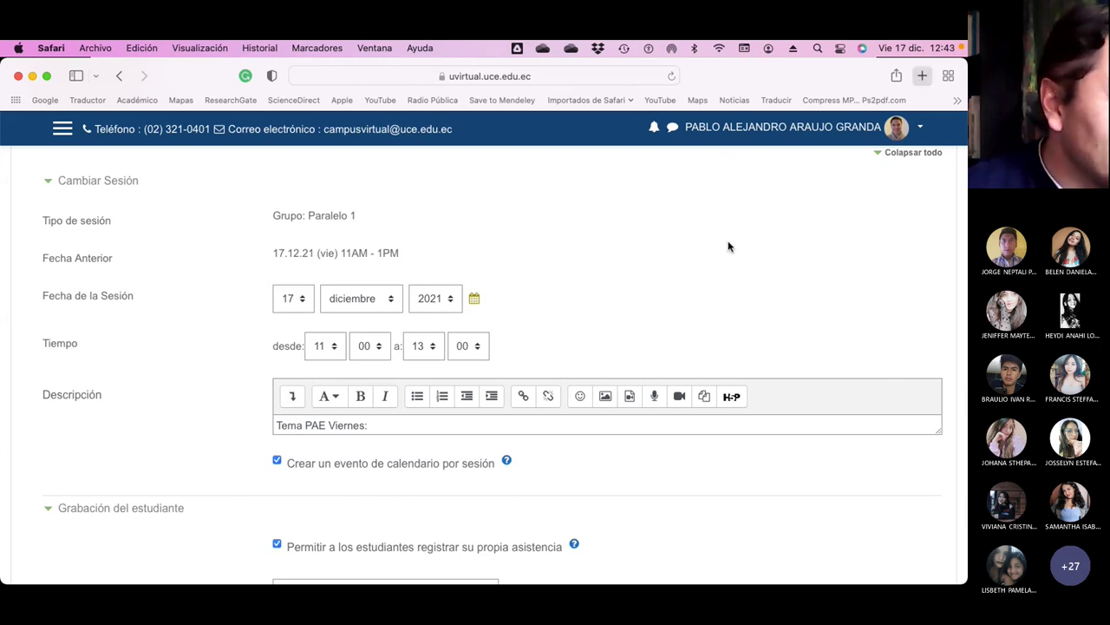
Search the web for 'potencia electrica cargador iphone', finding Apple's 20 W adapter.
key(super+t)
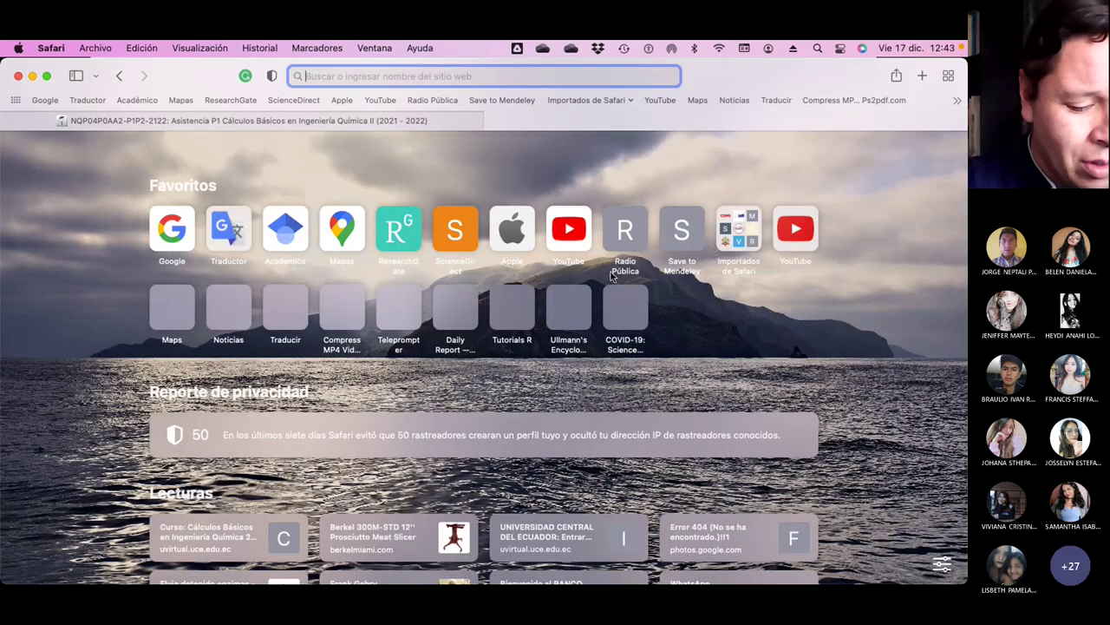
text(potenci)
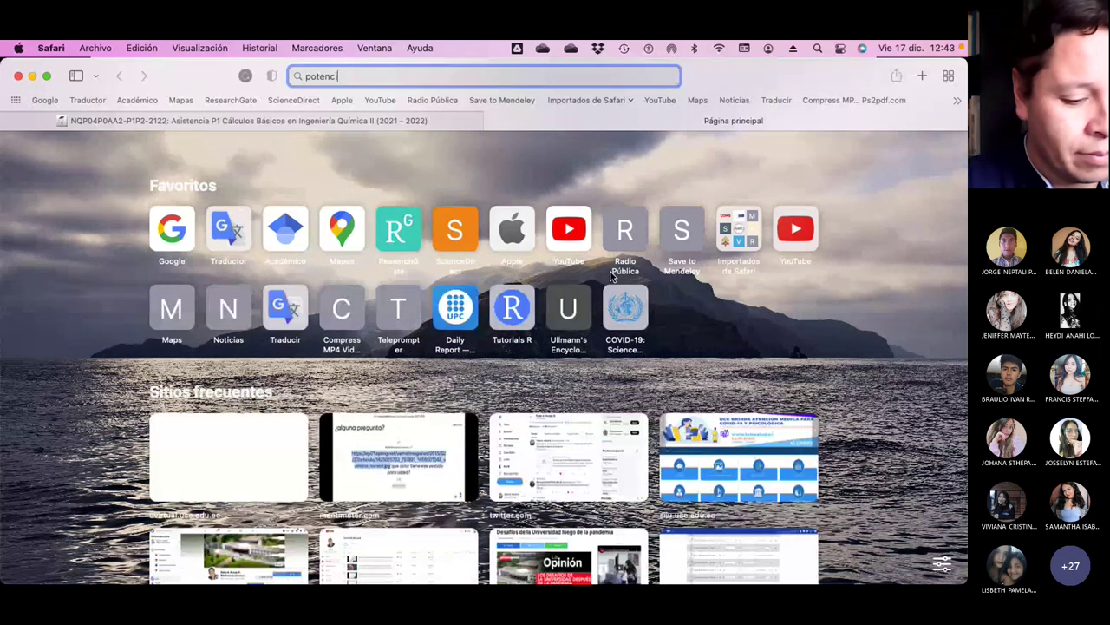
text(a electrica car)
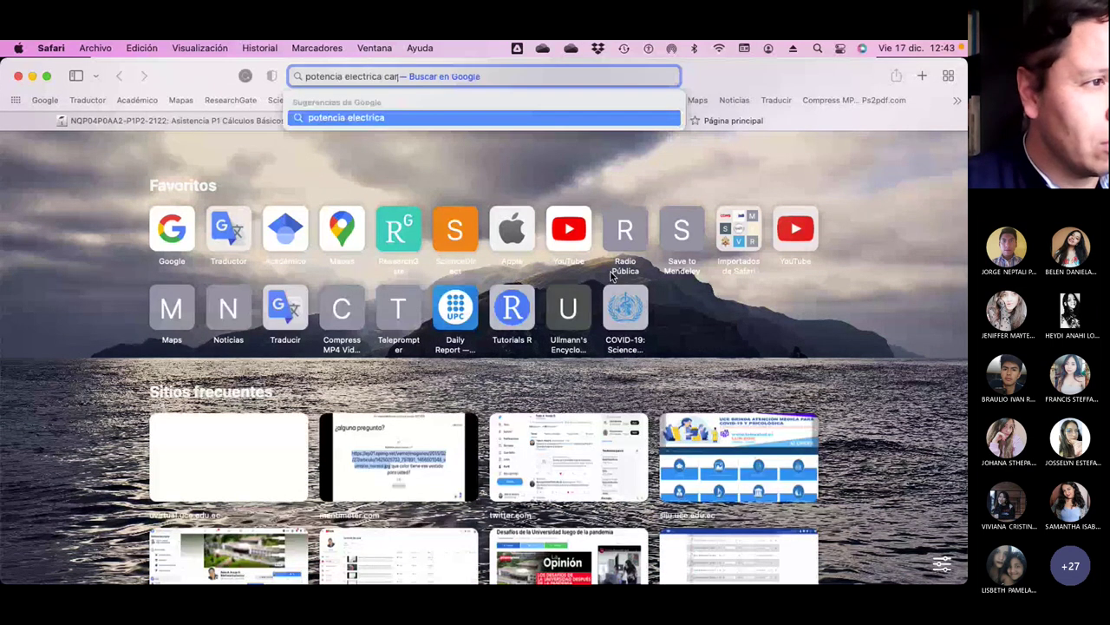
text(gador)
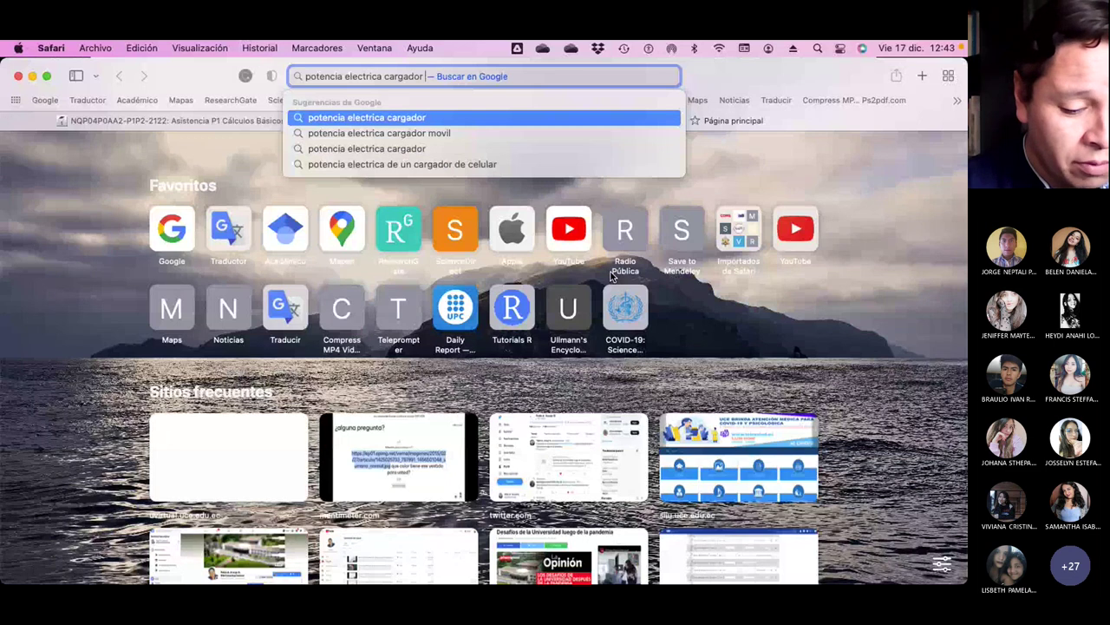
text( iphone)
key(Return)
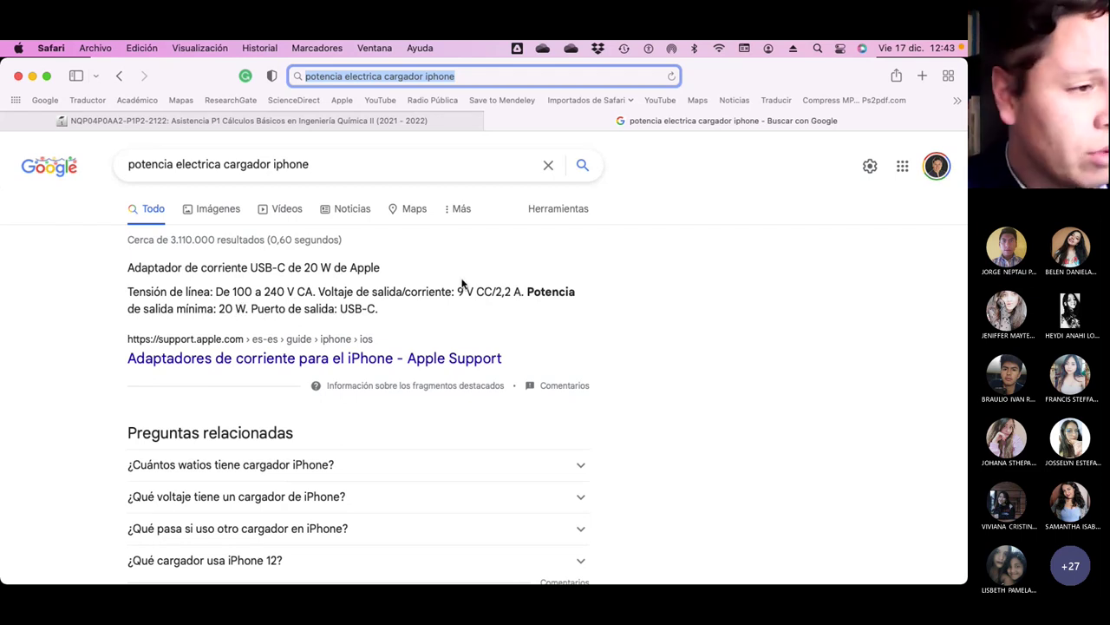
key(super+Tab)
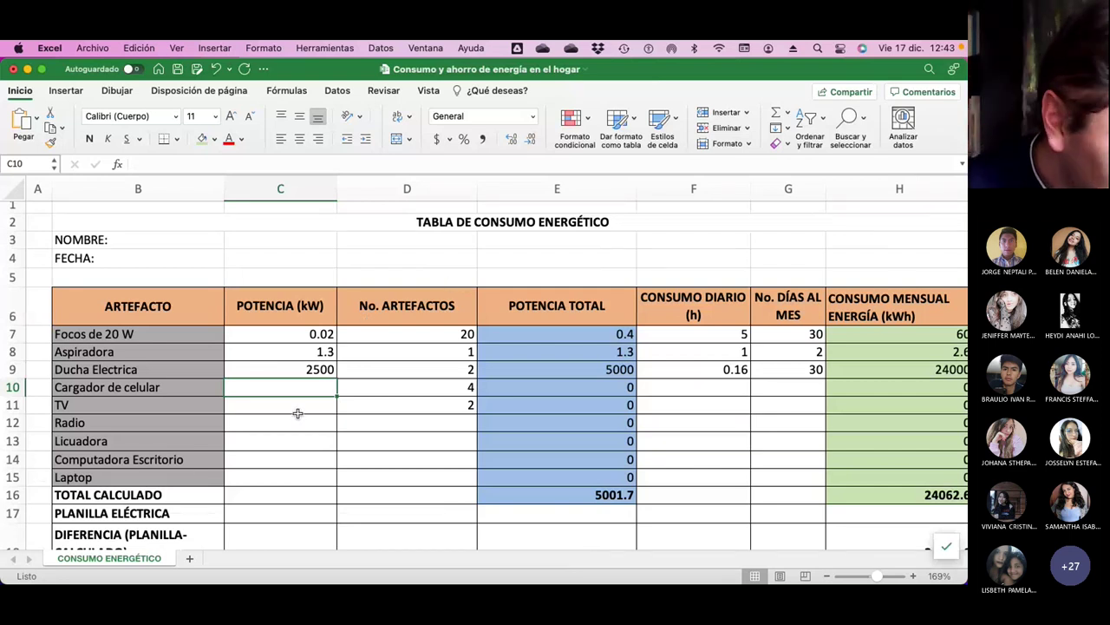
Fill the Cargador de celular row: power 20, 2 units, 6 daily hours, 30 days.
text(20)
key(Tab)
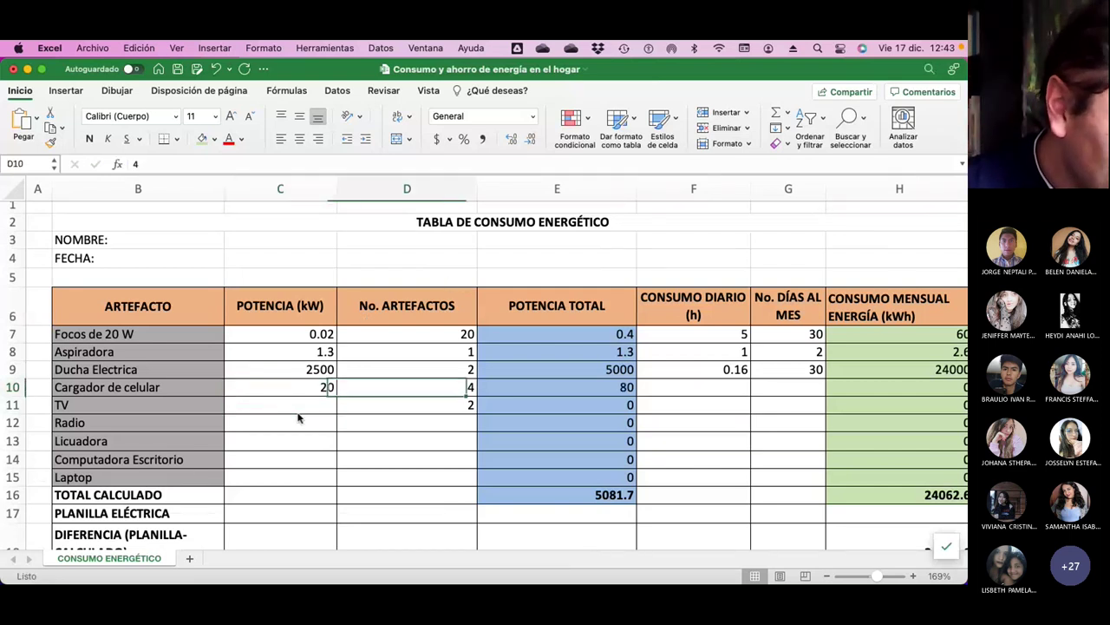
text(2)
key(Return)
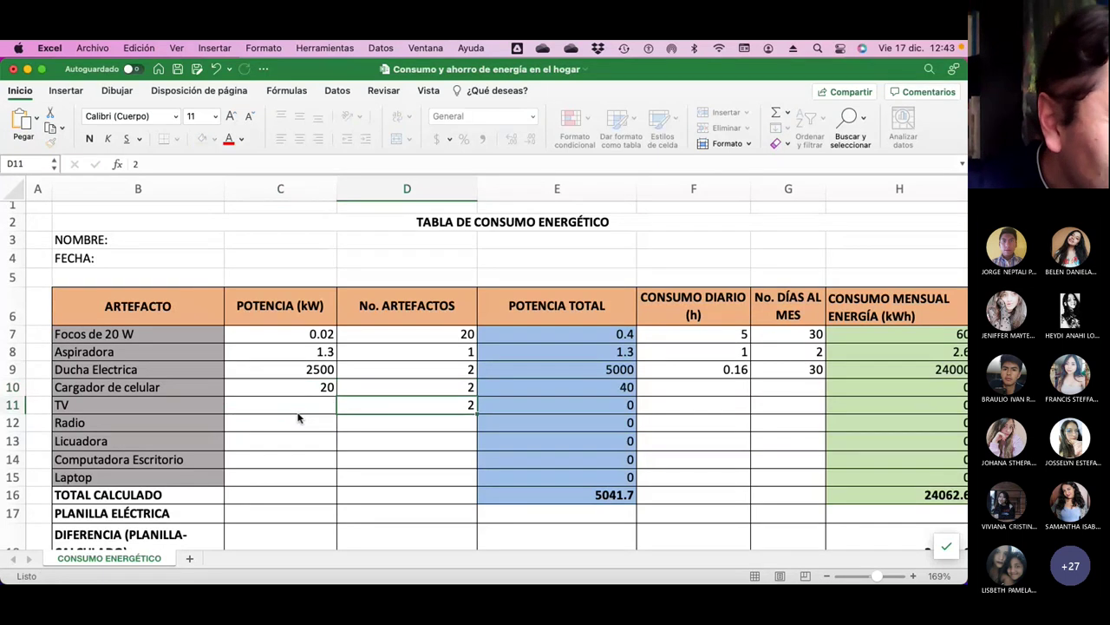
key(Up)
key(Tab)
key(Tab)
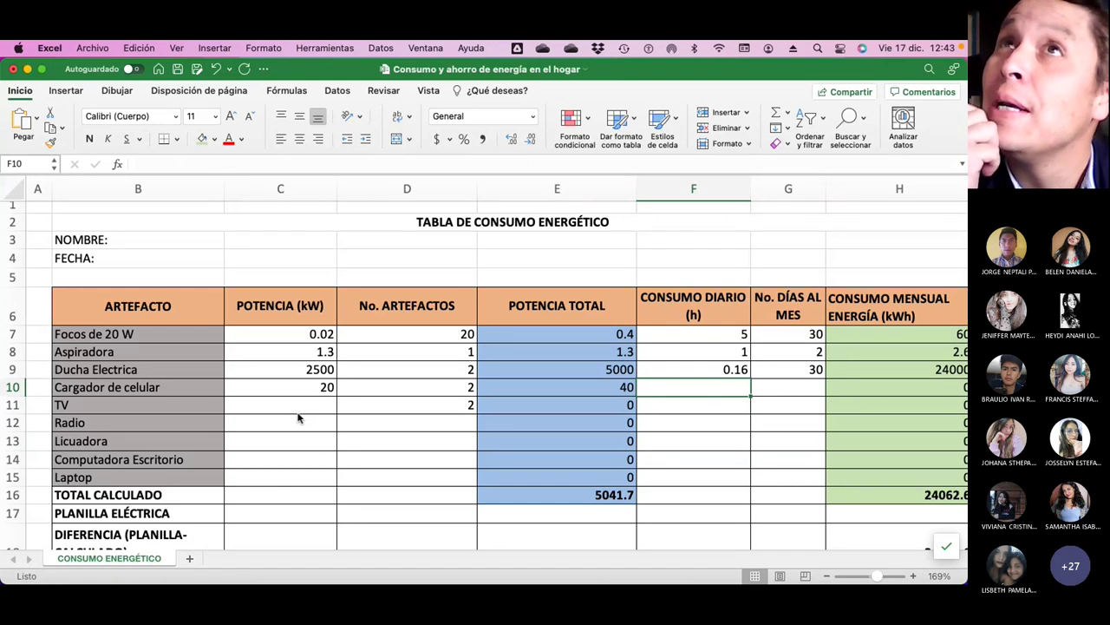
text(6)
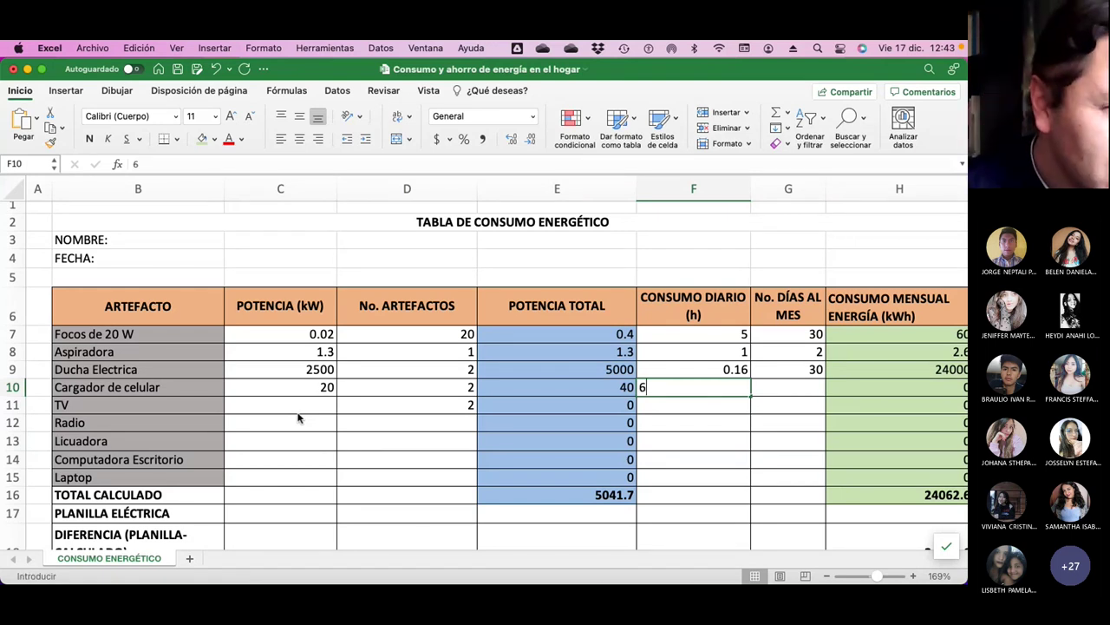
key(Tab)
text(30)
key(Return)
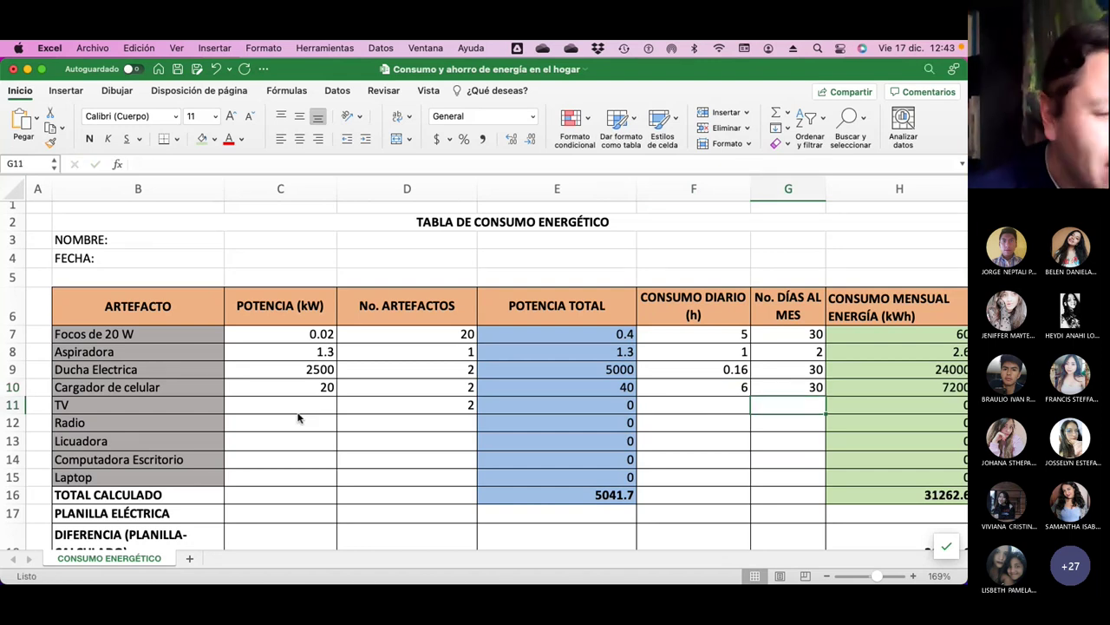
Set the TV quantity to 1.
key(Left)
key(Left)
key(Left)
key(Left)
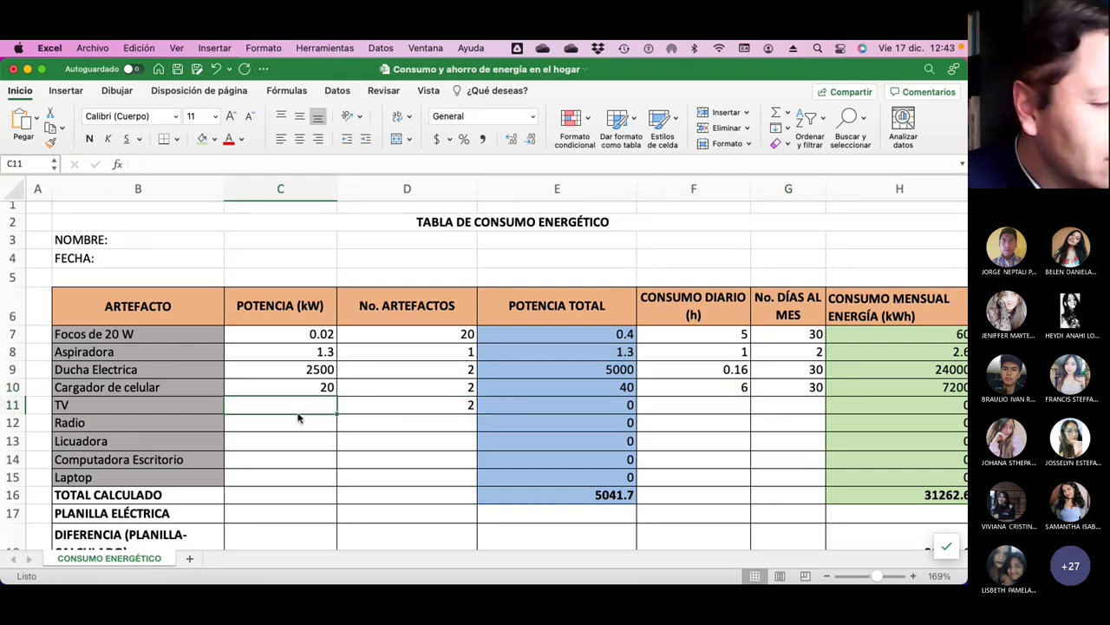
key(Right)
text(1)
key(Return)
key(Up)
key(Left)
key(super+Tab)
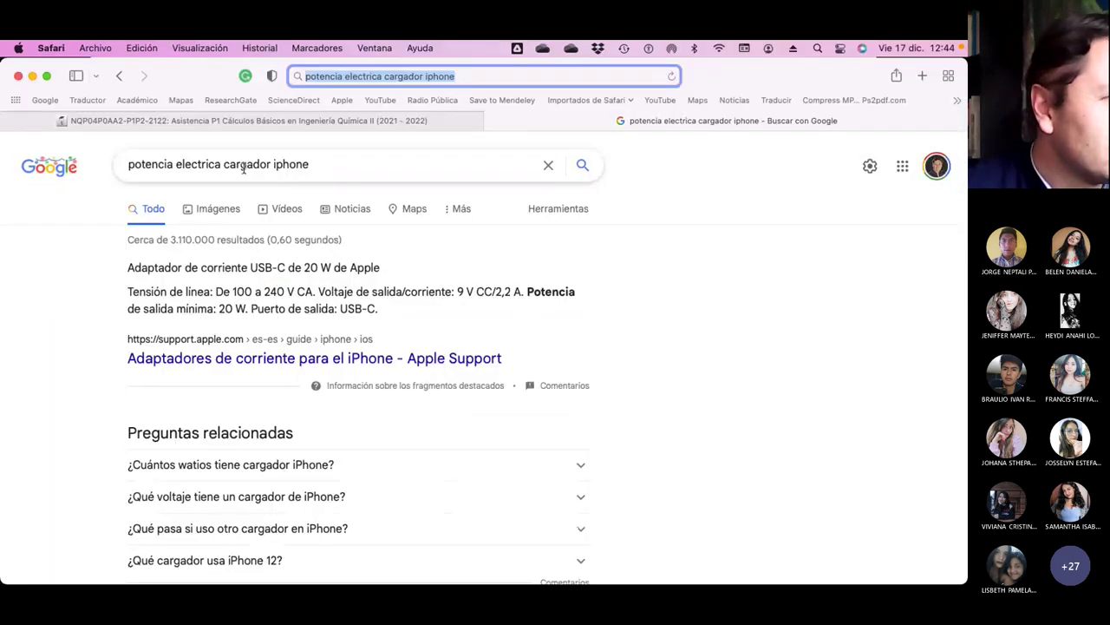
Change the Google query to TV power, showing televisions draw 150–400 W.
drag(224, 165, 379, 171)
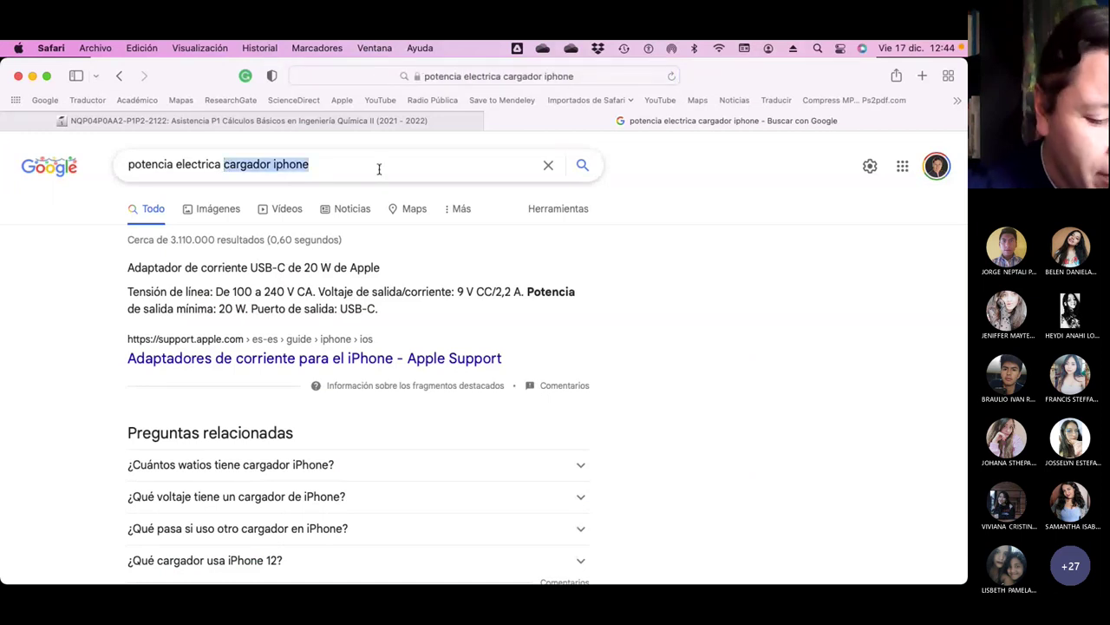
text(TV)
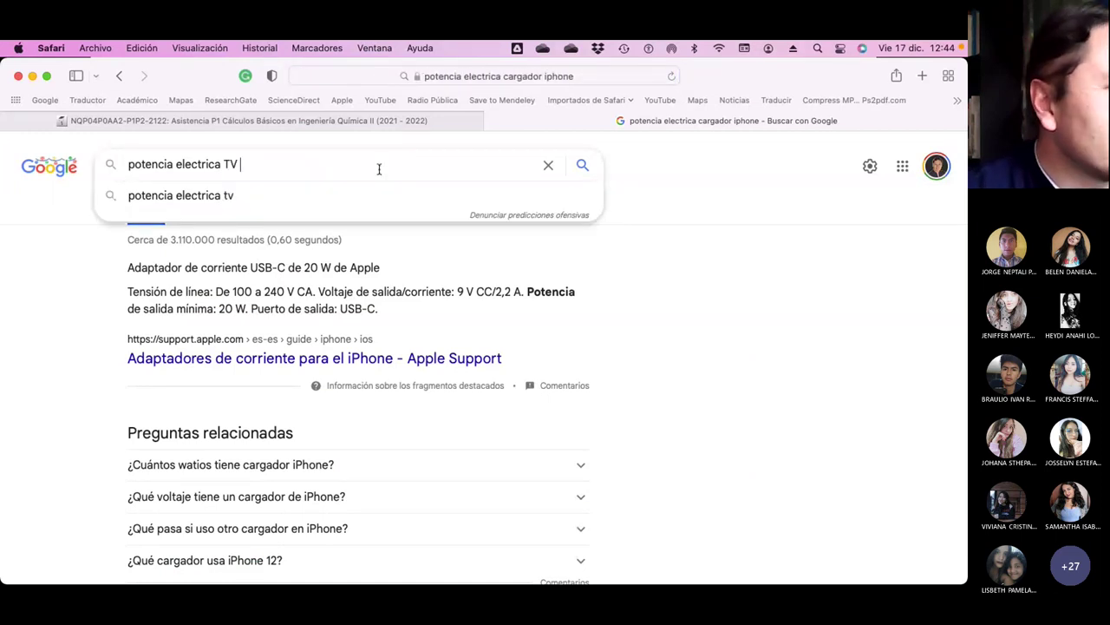
key(Return)
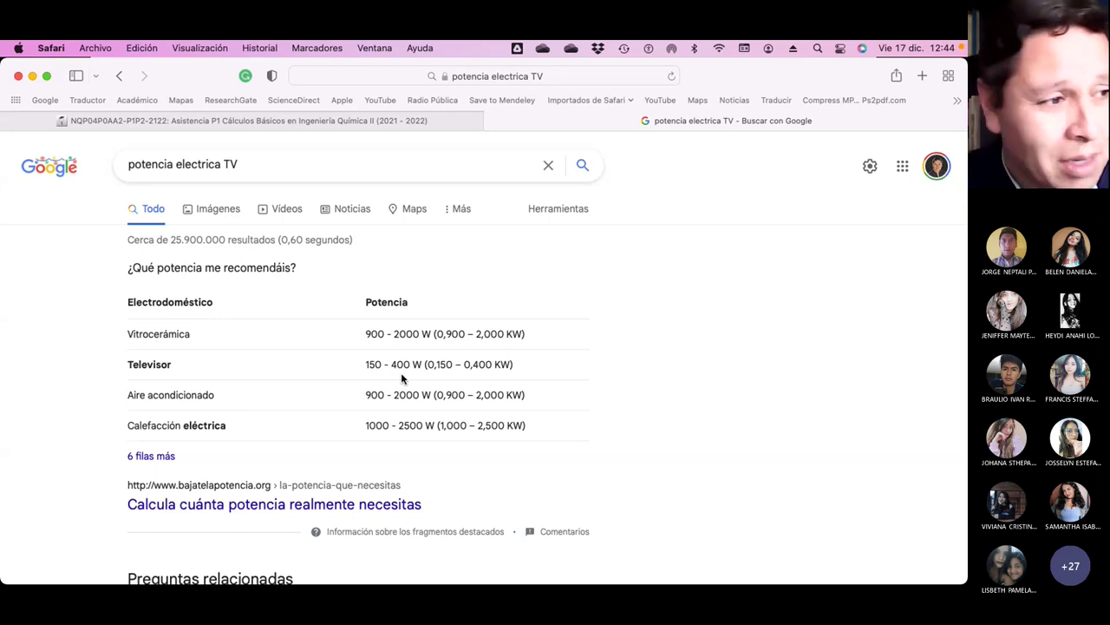
key(super+Tab)
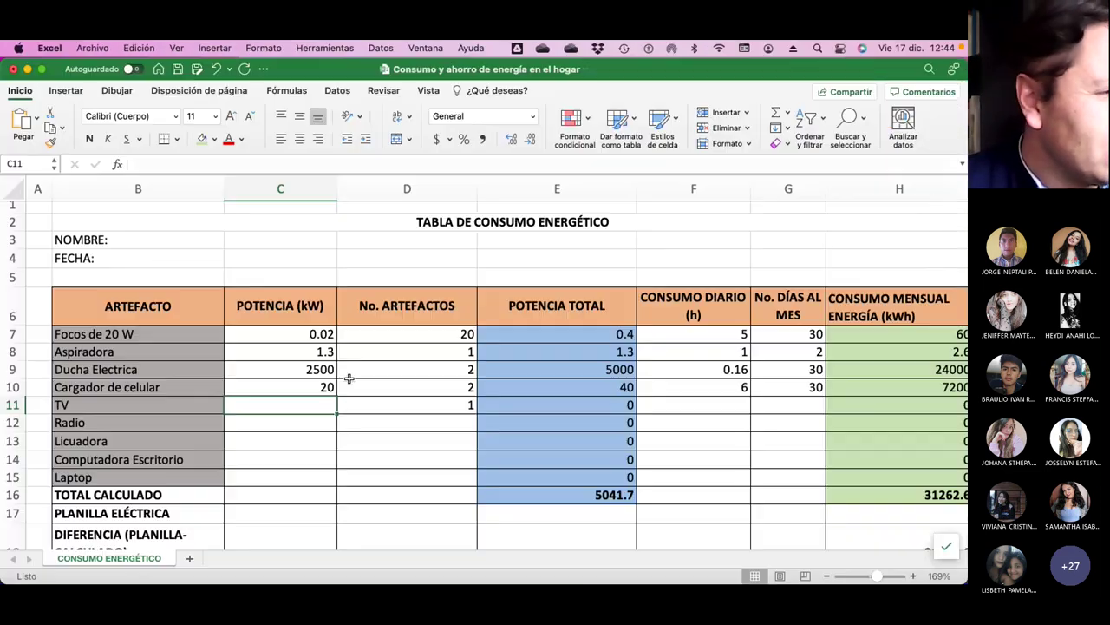
Enter the TV's power 0.4 kW, 30 days a month and 4 daily hours.
text(0.4)
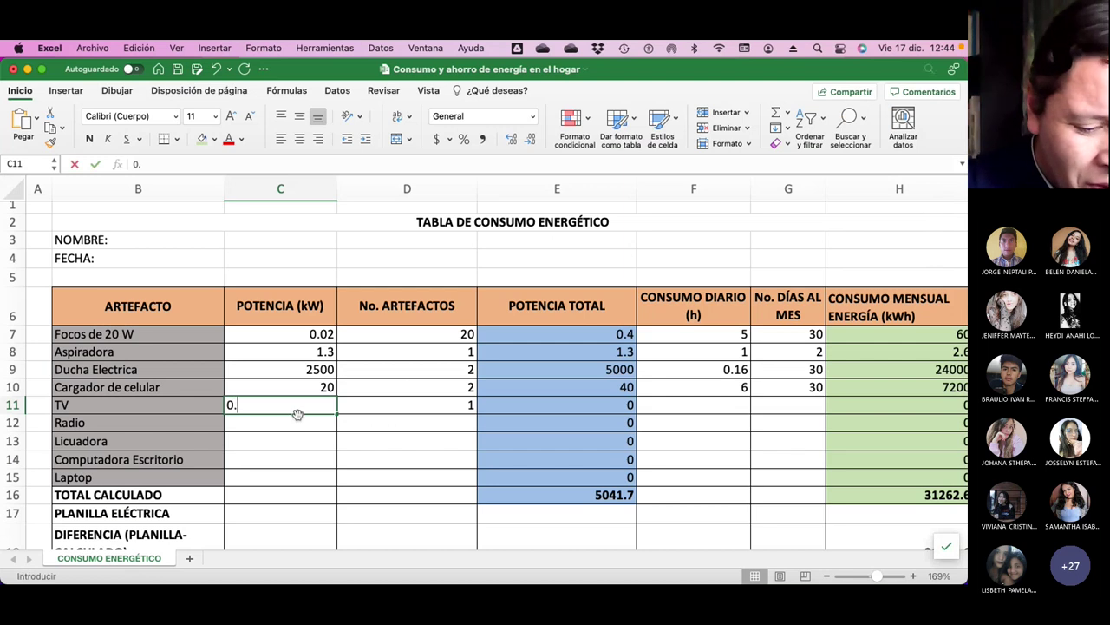
key(Return)
key(Up)
key(Right)
key(Right)
key(Right)
key(Right)
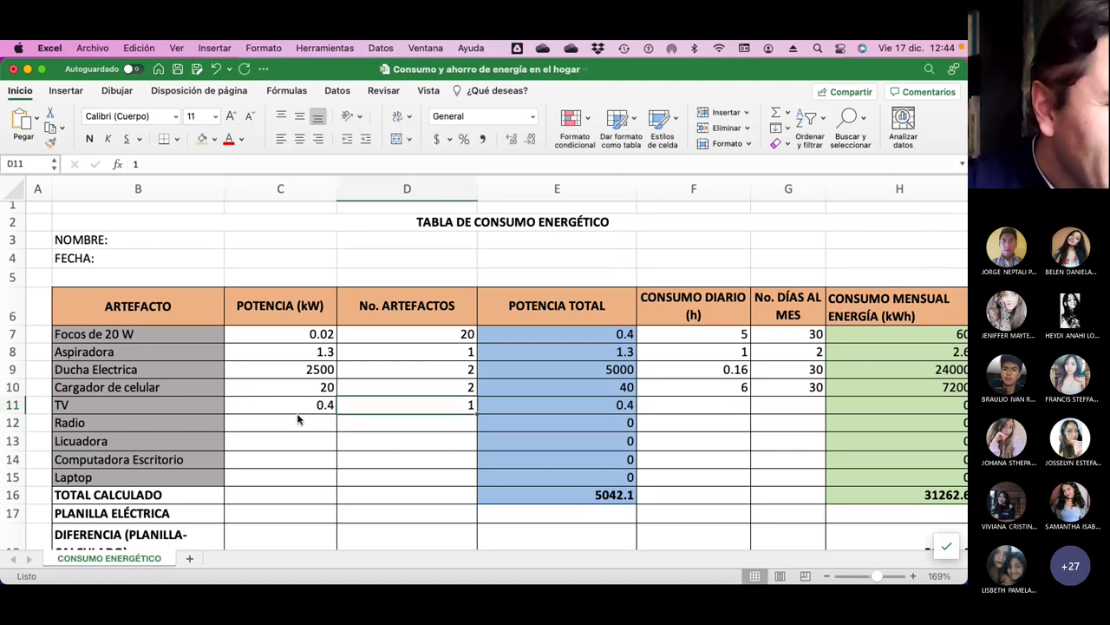
text(30)
key(Return)
key(Up)
key(Left)
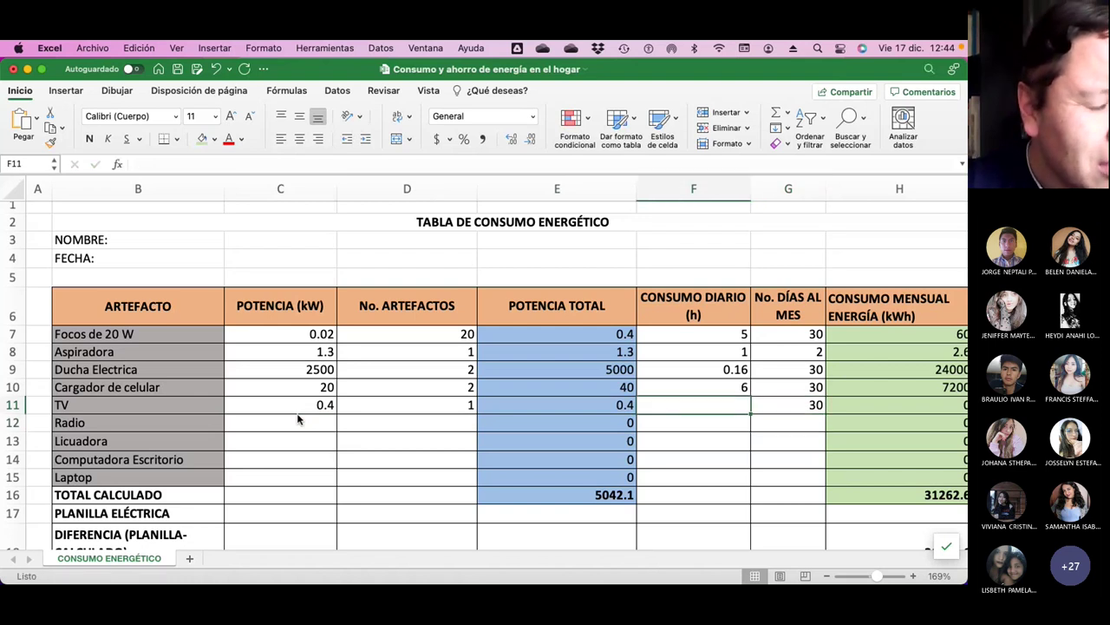
text(4)
key(Return)
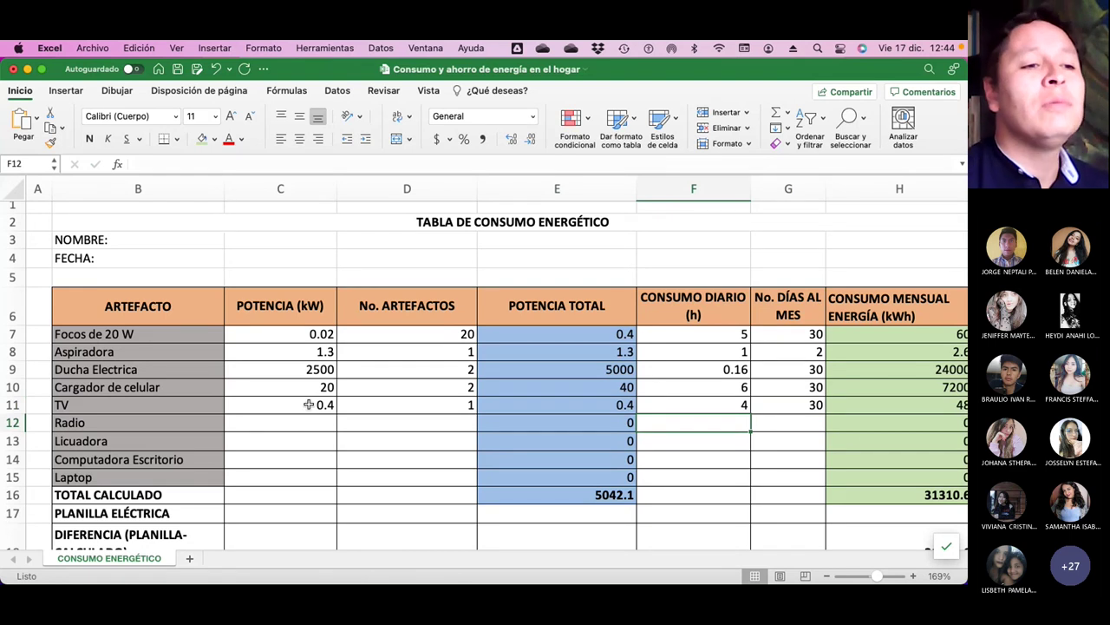
scroll(807, 435, right, 2)
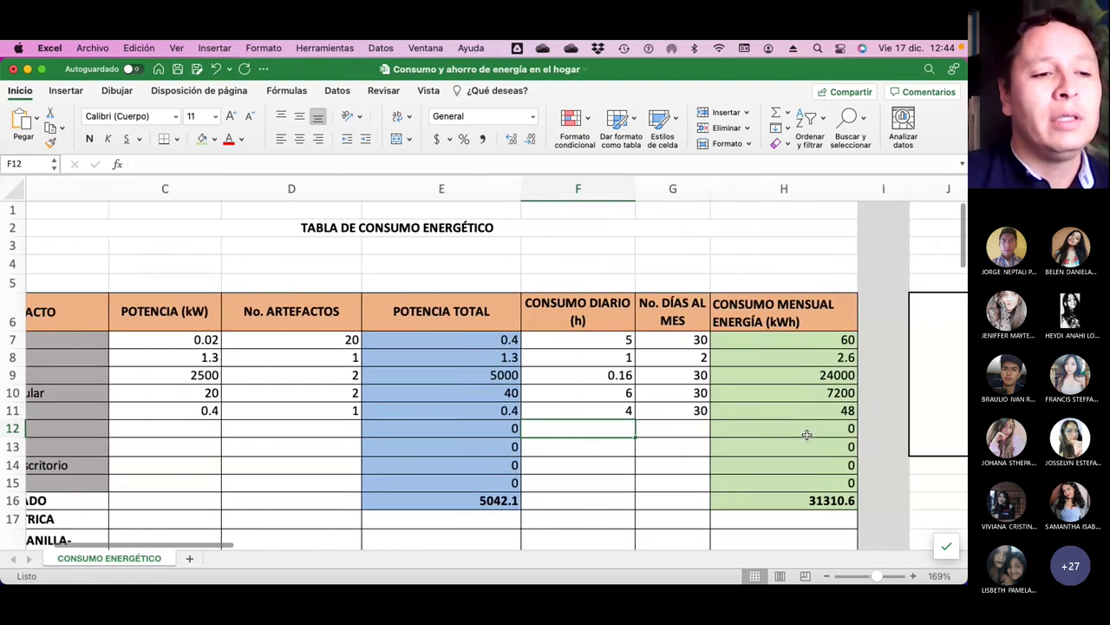
scroll(807, 434, down, 2)
scroll(807, 433, left, 1)
scroll(806, 434, left, 3)
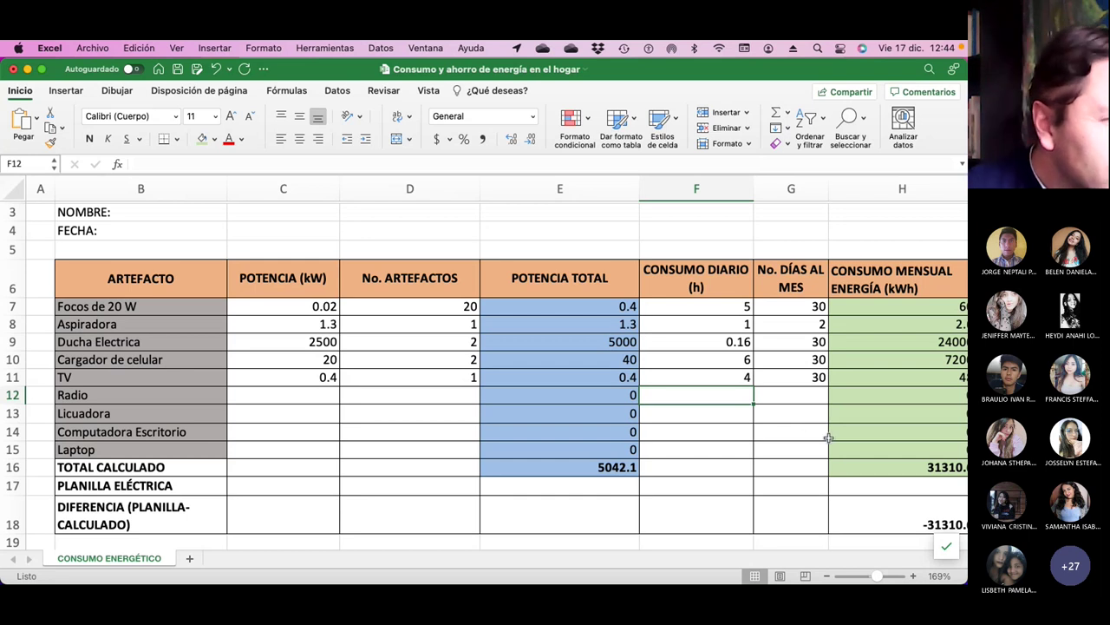
Replace Ducha Electrica's power of 2500 with 2.5 in C9.
click(307, 346)
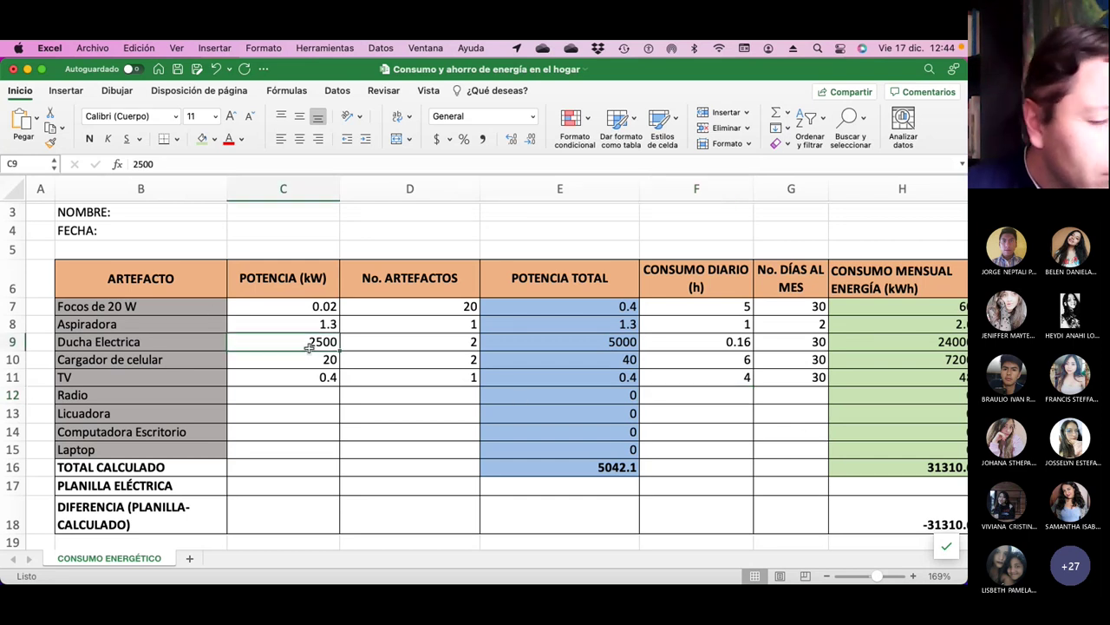
text(2.5)
key(Return)
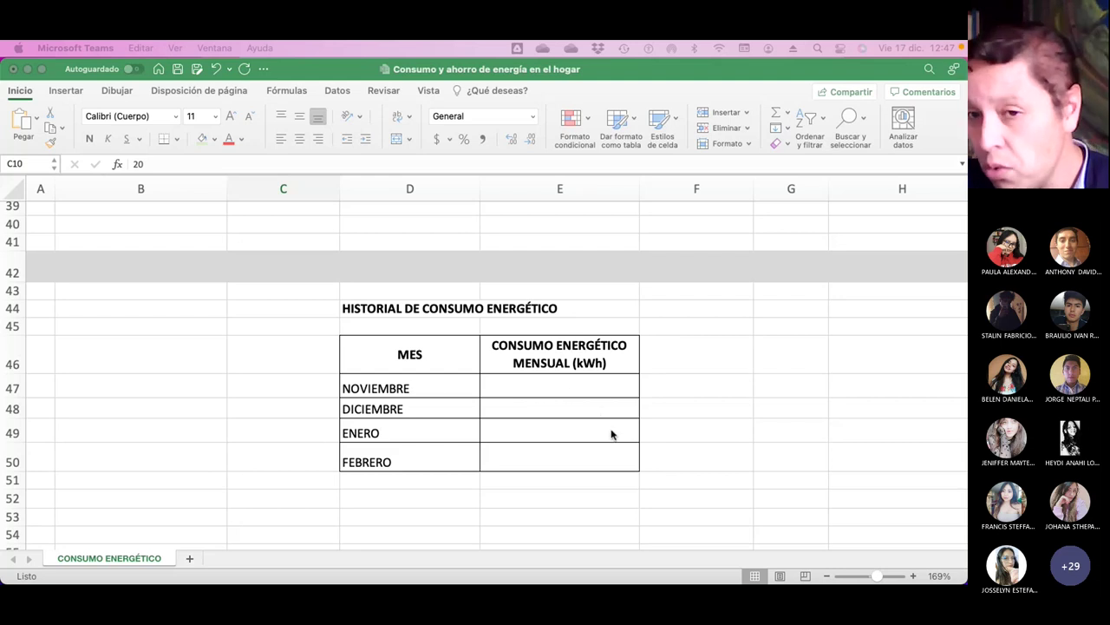
Scroll across the appliance table, then down to the HISTORIAL DE CONSUMO ENERGÉTICO rows.
scroll(610, 433, up, 15)
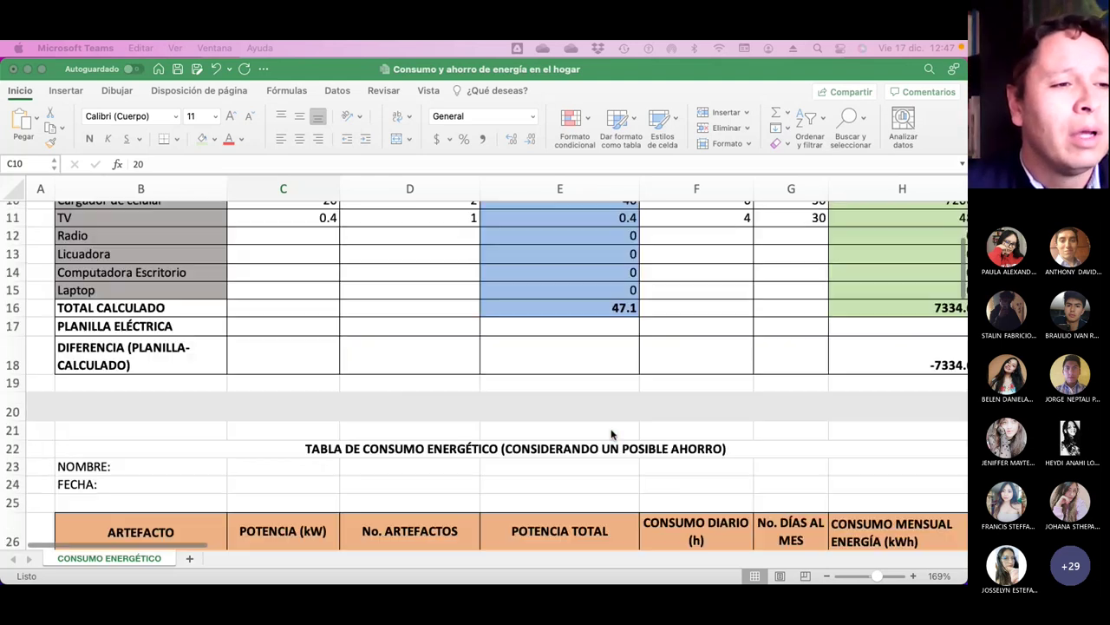
scroll(611, 434, right, 10)
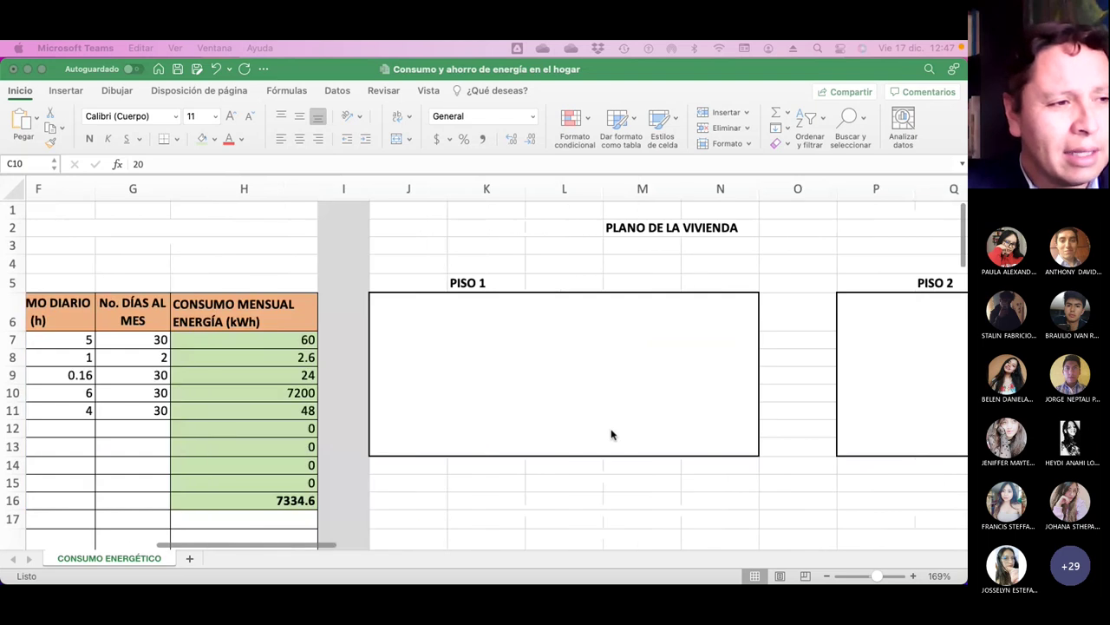
scroll(616, 384, right, 10)
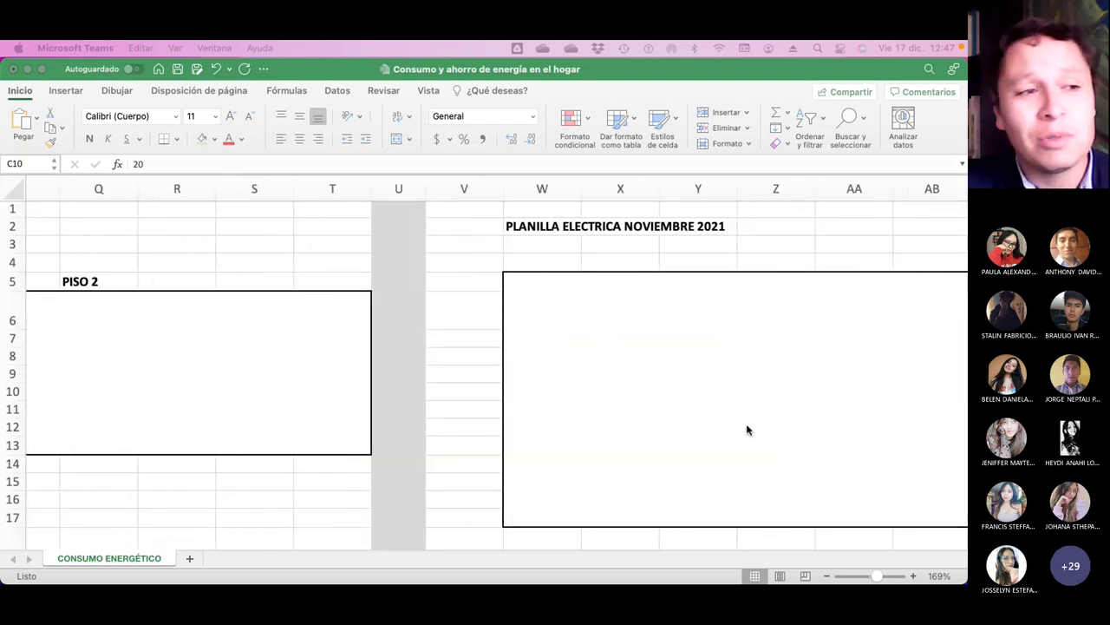
scroll(748, 429, down, 5)
scroll(747, 429, down, 10)
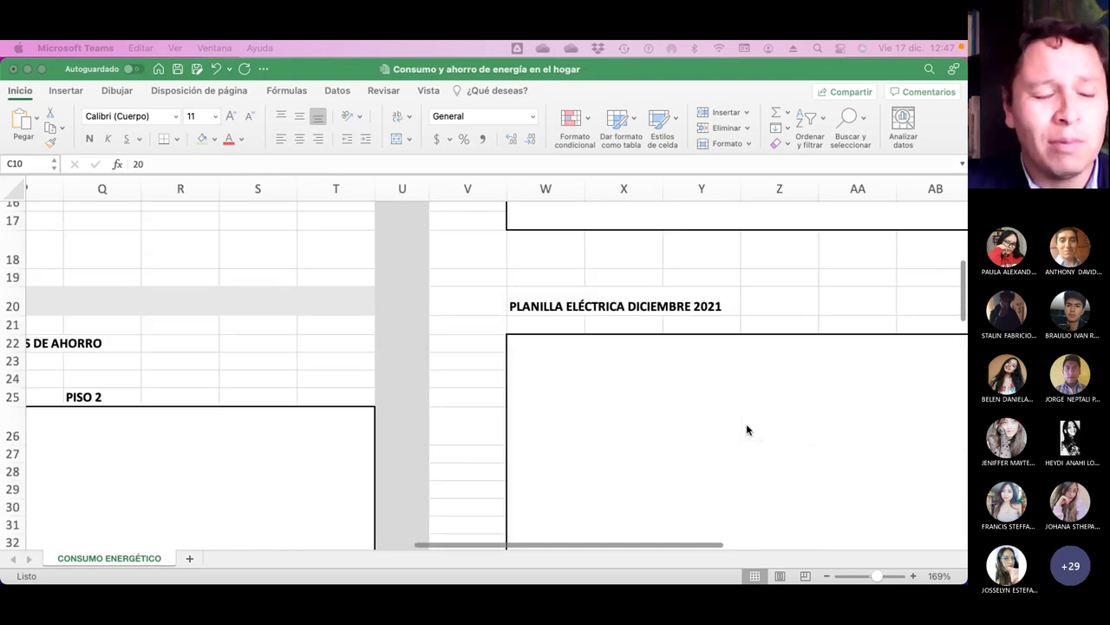
scroll(748, 430, down, 5)
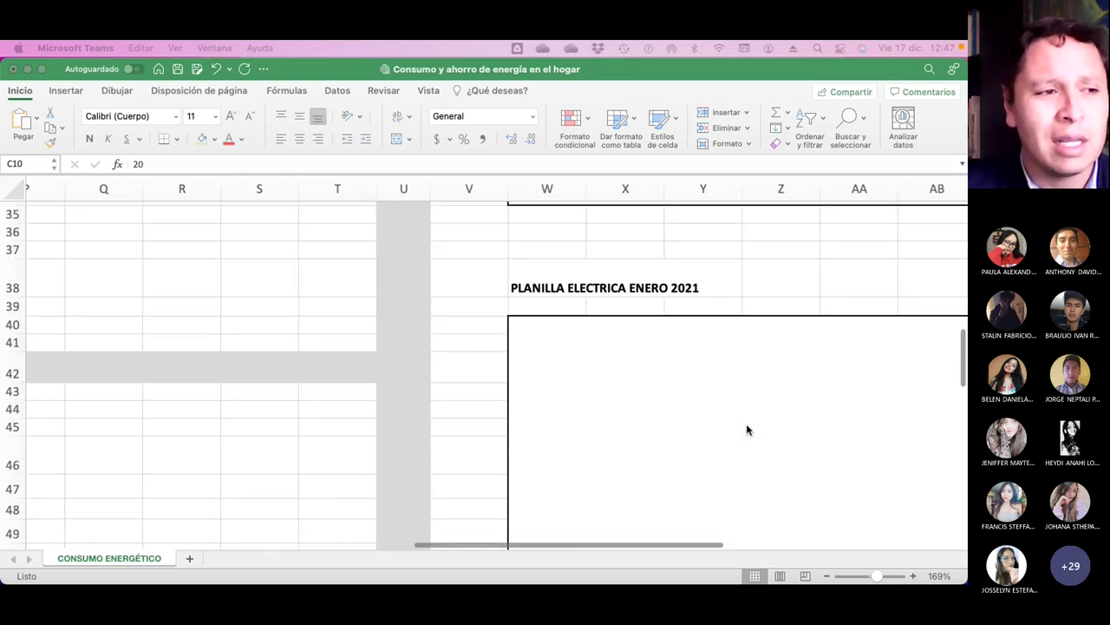
scroll(748, 429, up, 5)
scroll(750, 429, left, 5)
scroll(751, 427, left, 5)
scroll(752, 428, up, 7)
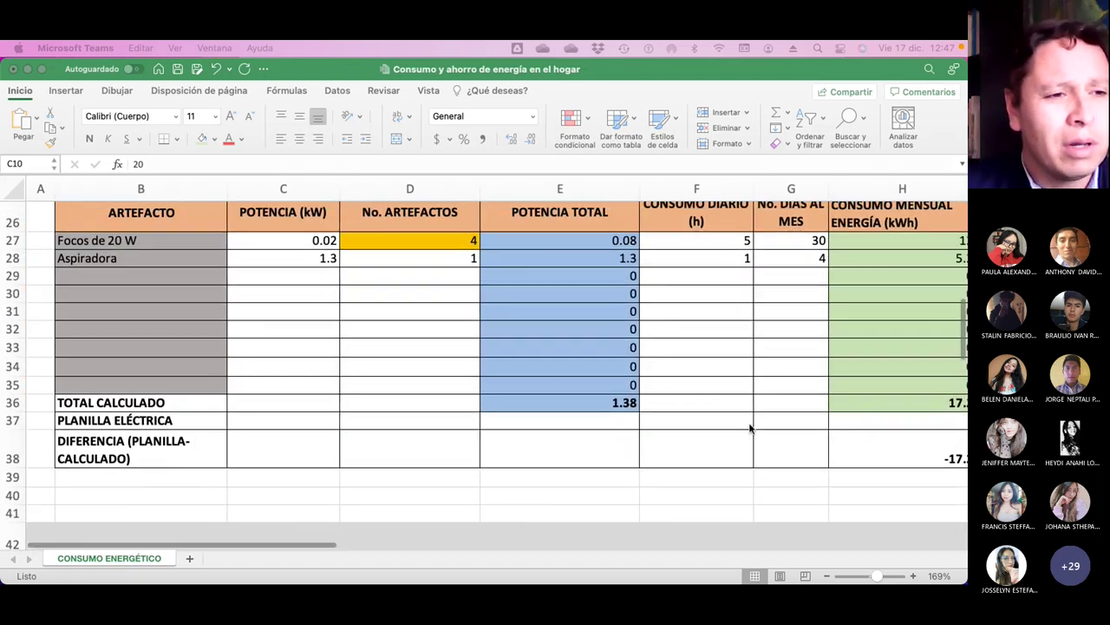
scroll(751, 428, up, 3)
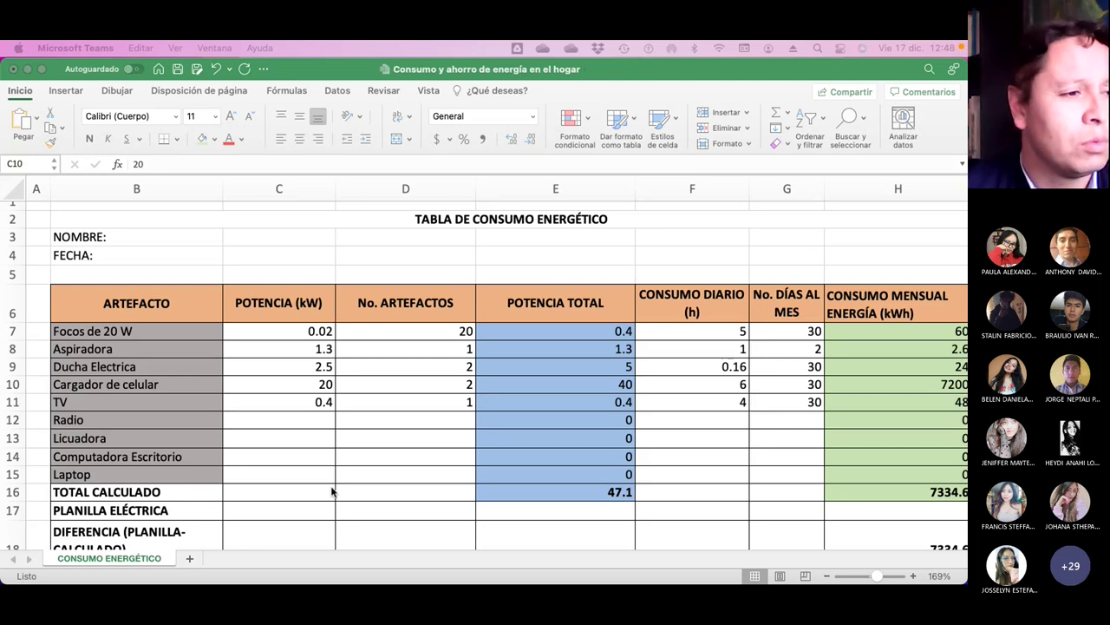
scroll(337, 488, down, 15)
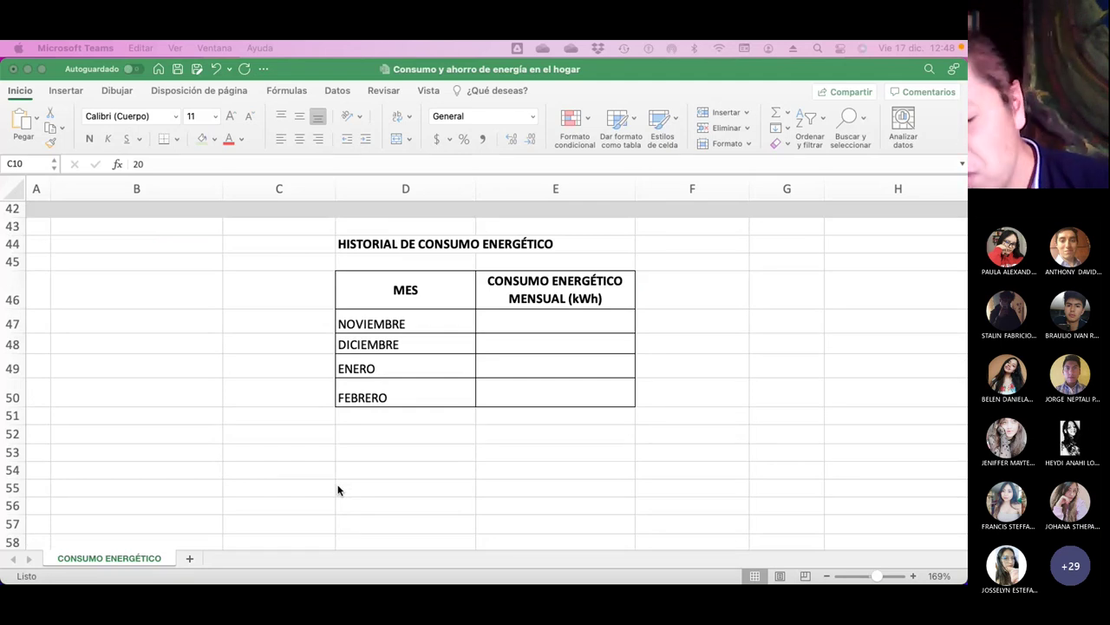
In a new Safari tab, search Google for 'planilla luz quito'.
key(super+Tab)
key(super+Tab)
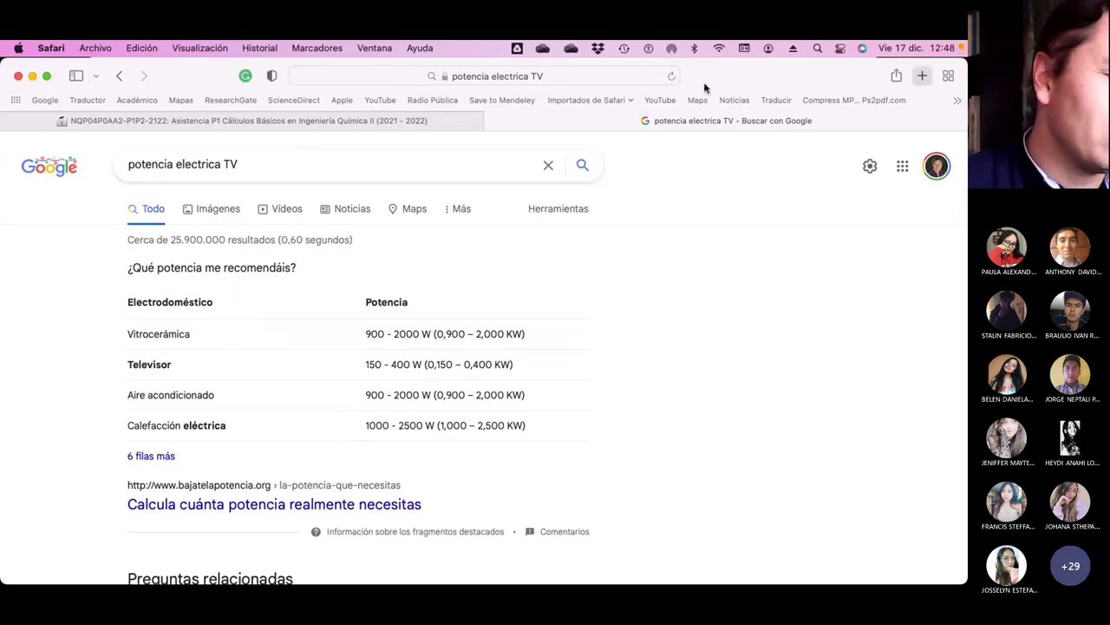
key(super+t)
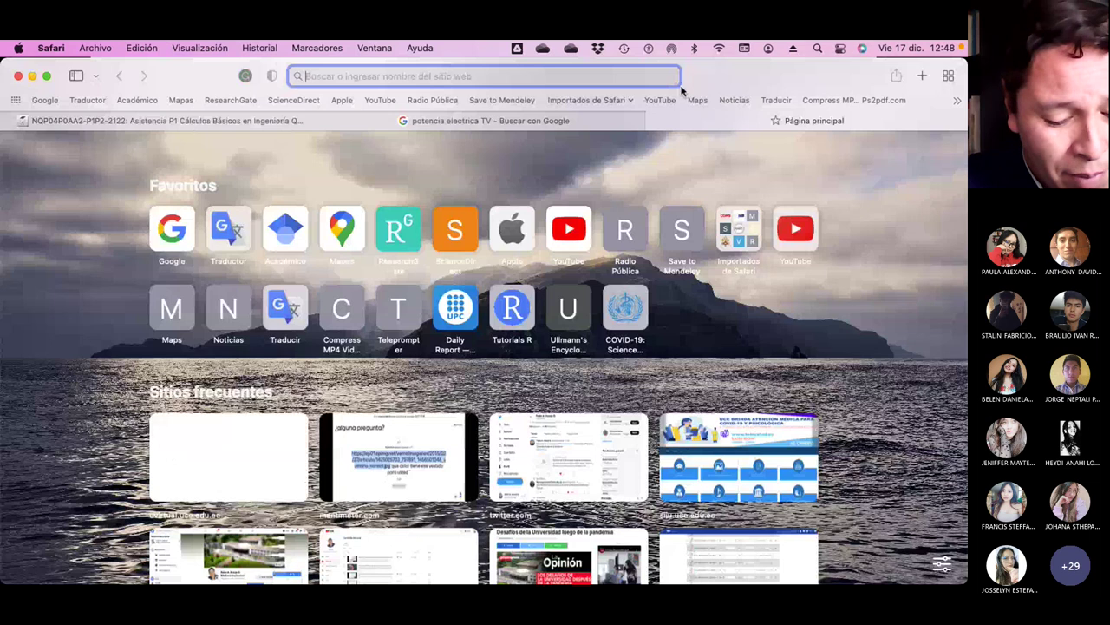
text(plan)
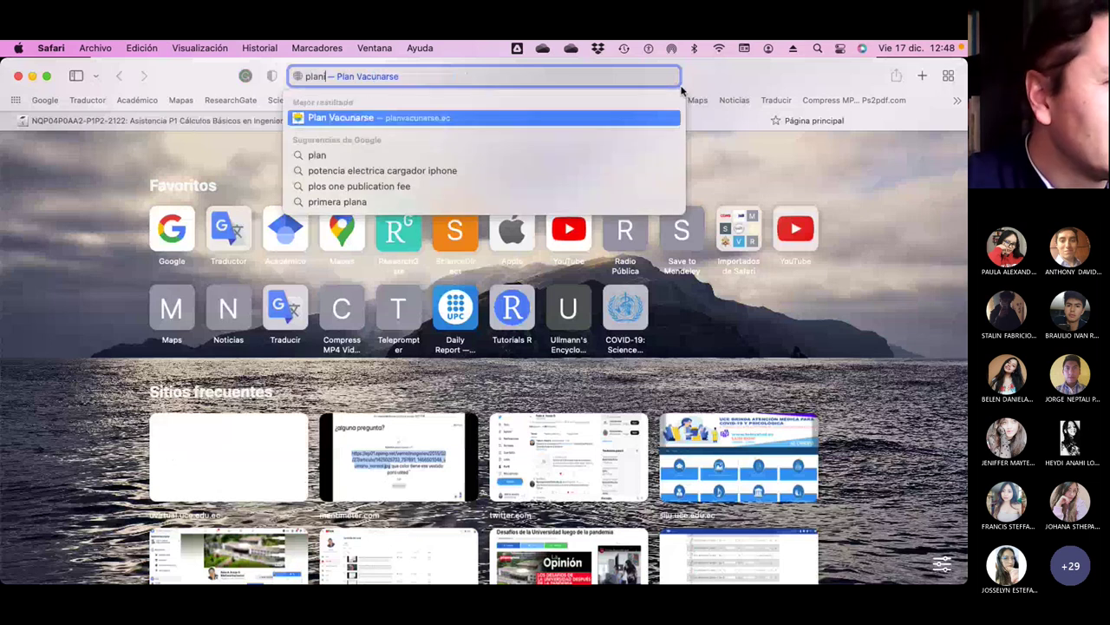
text(illa lñuz)
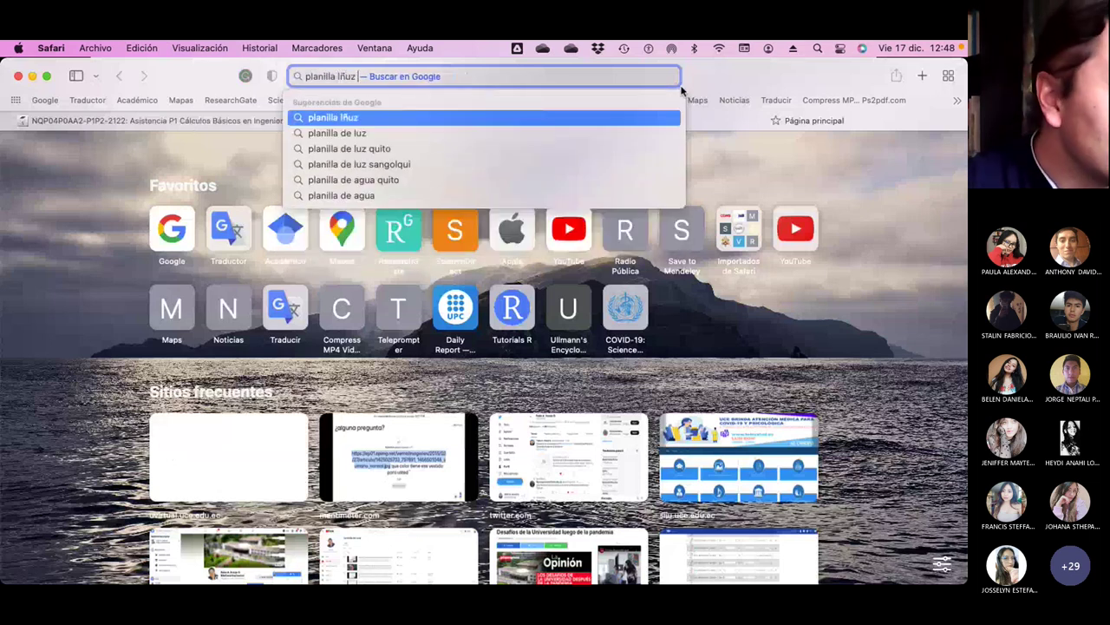
key(BackSpace)
key(BackSpace)
key(BackSpace)
text(uz quit)
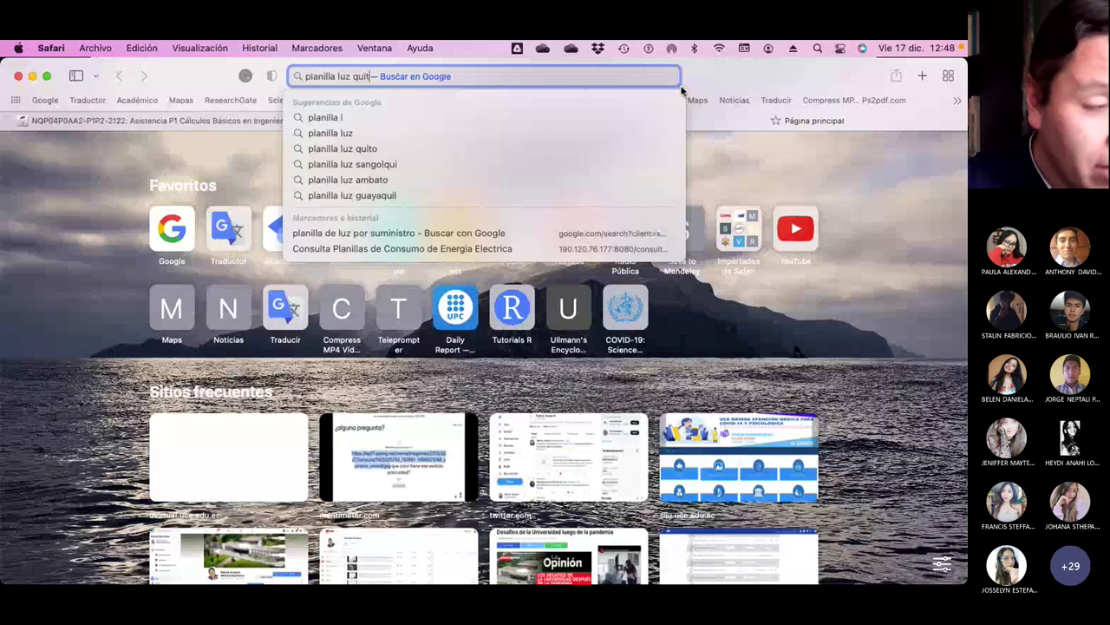
text(io)
key(BackSpace)
key(BackSpace)
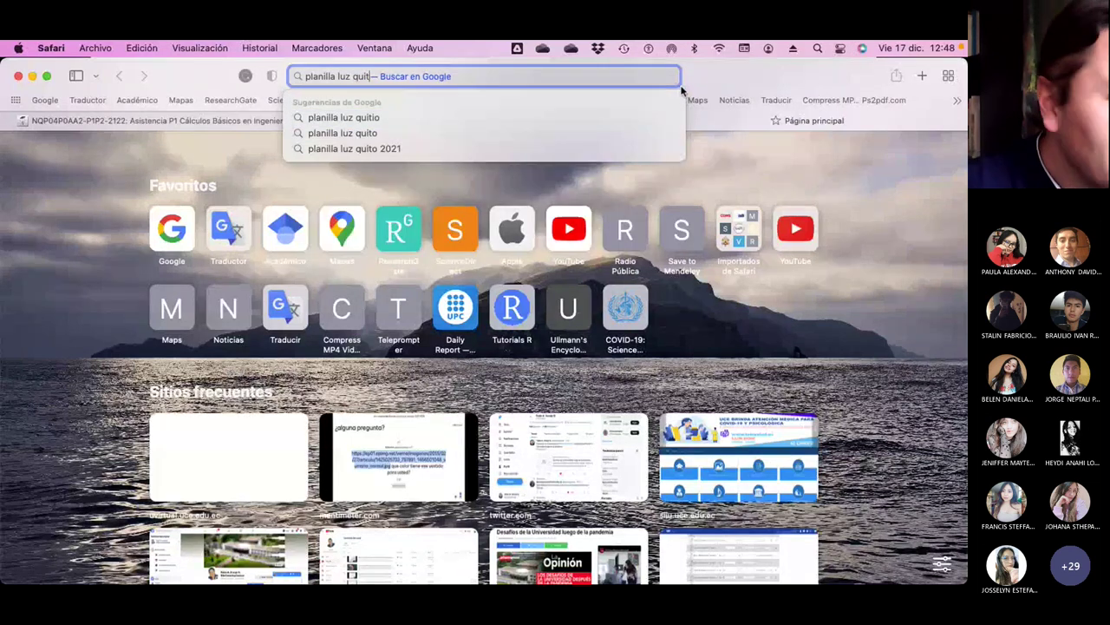
text(o)
key(Return)
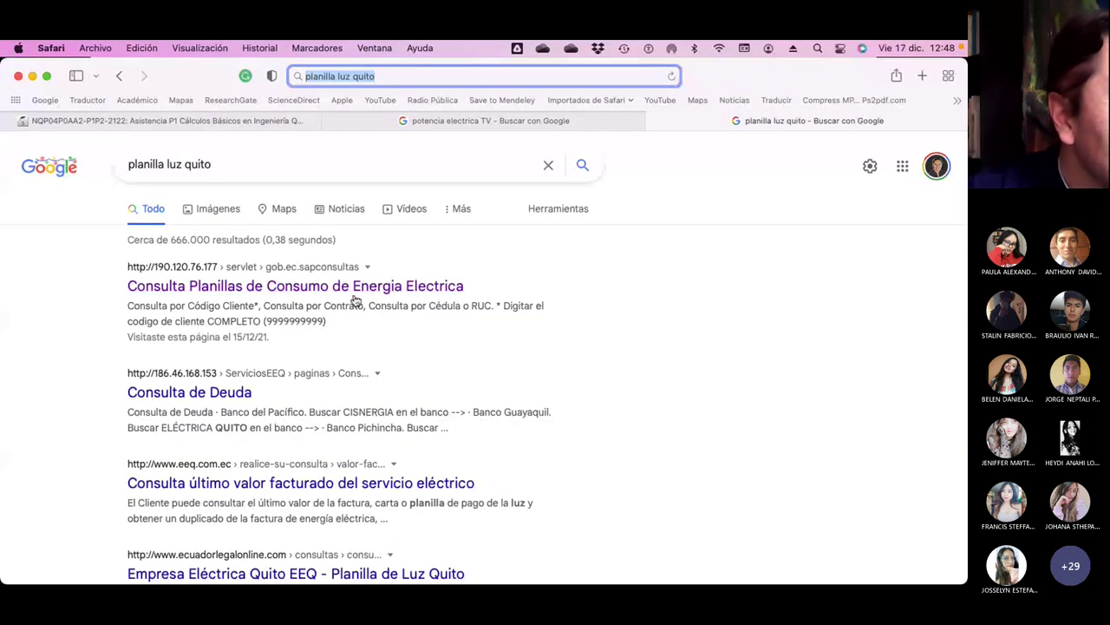
Open the EEQ Consulta Planillas lookup and query the bill by Cédula o RUC with the ID number.
click(416, 286)
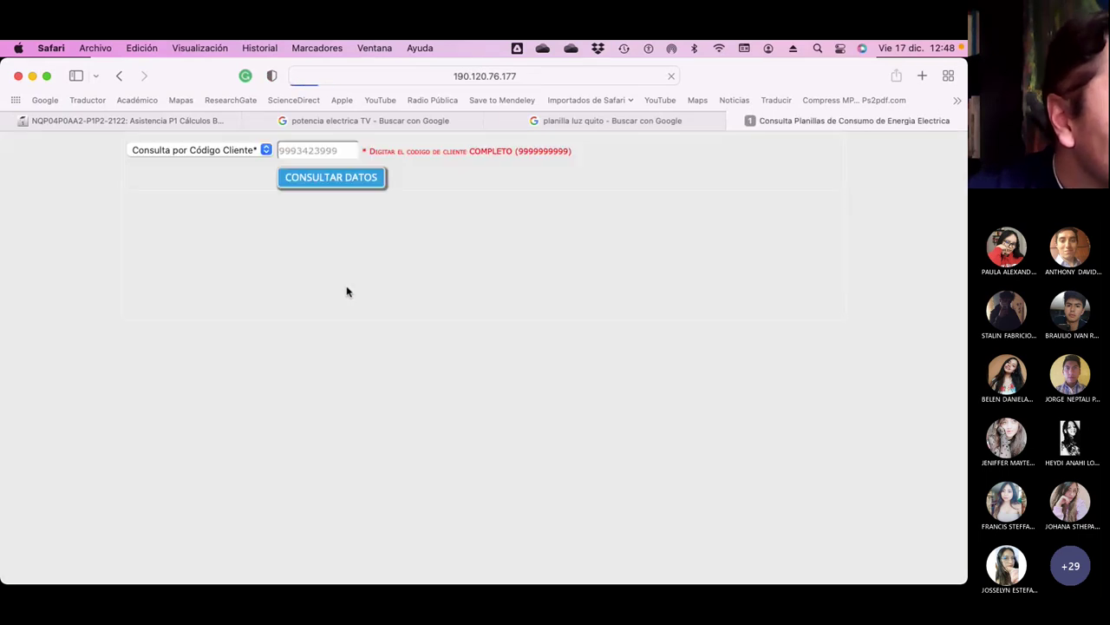
click(266, 151)
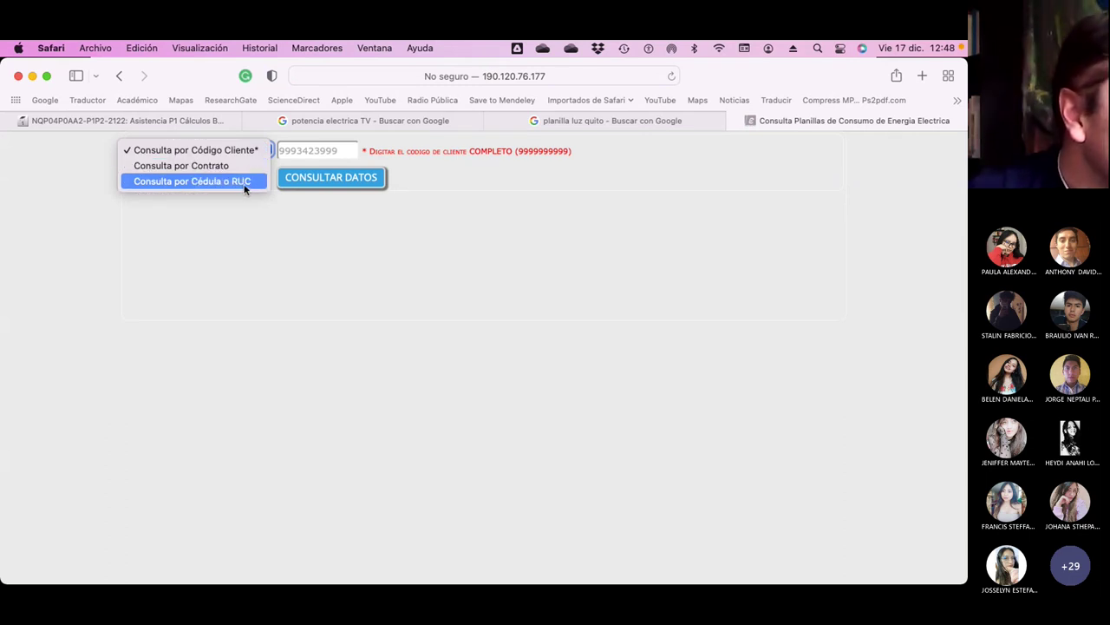
click(242, 182)
click(306, 151)
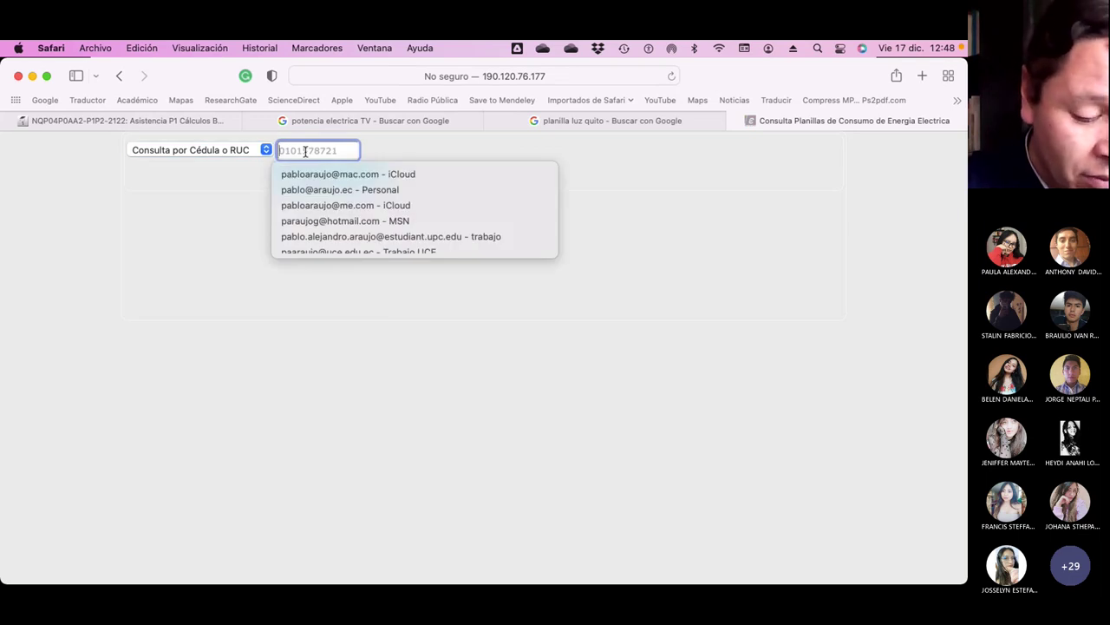
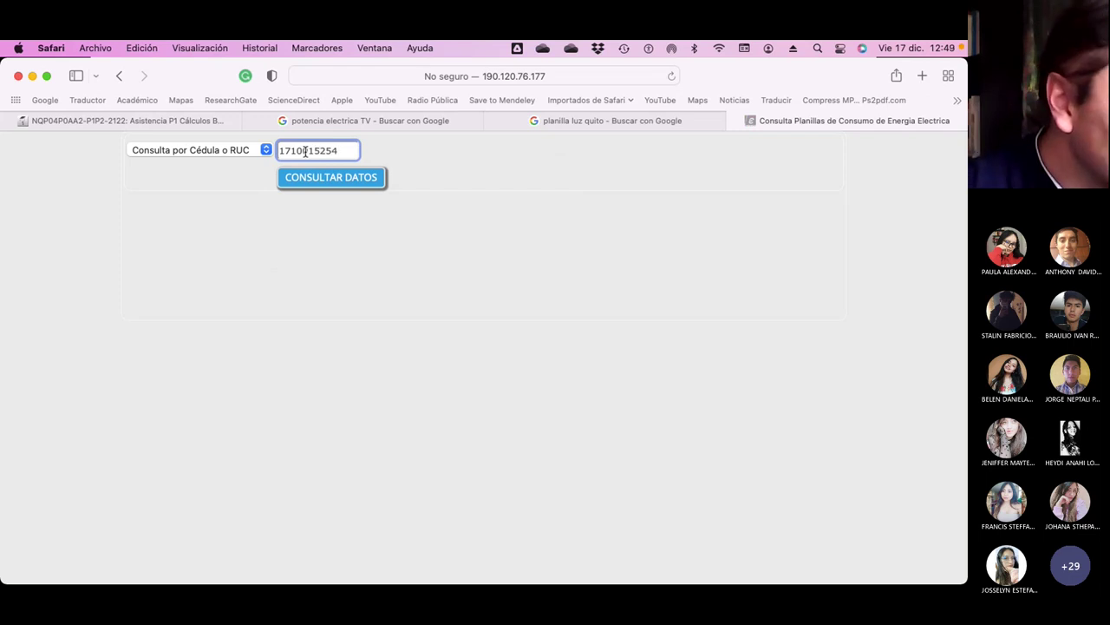
click(314, 185)
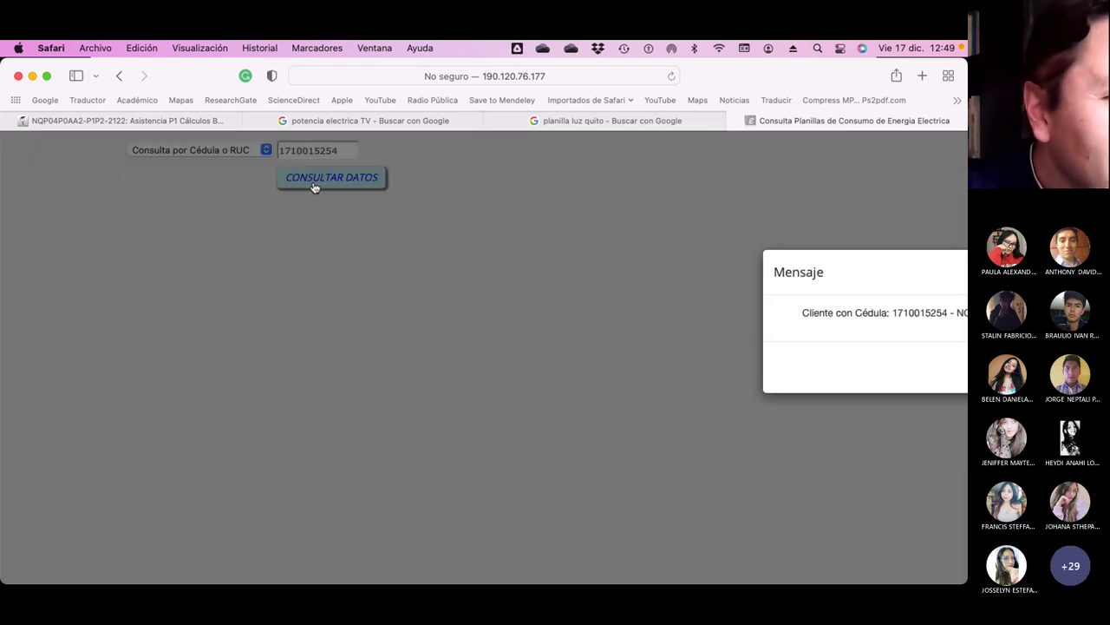
drag(845, 250, 361, 294)
key(Escape)
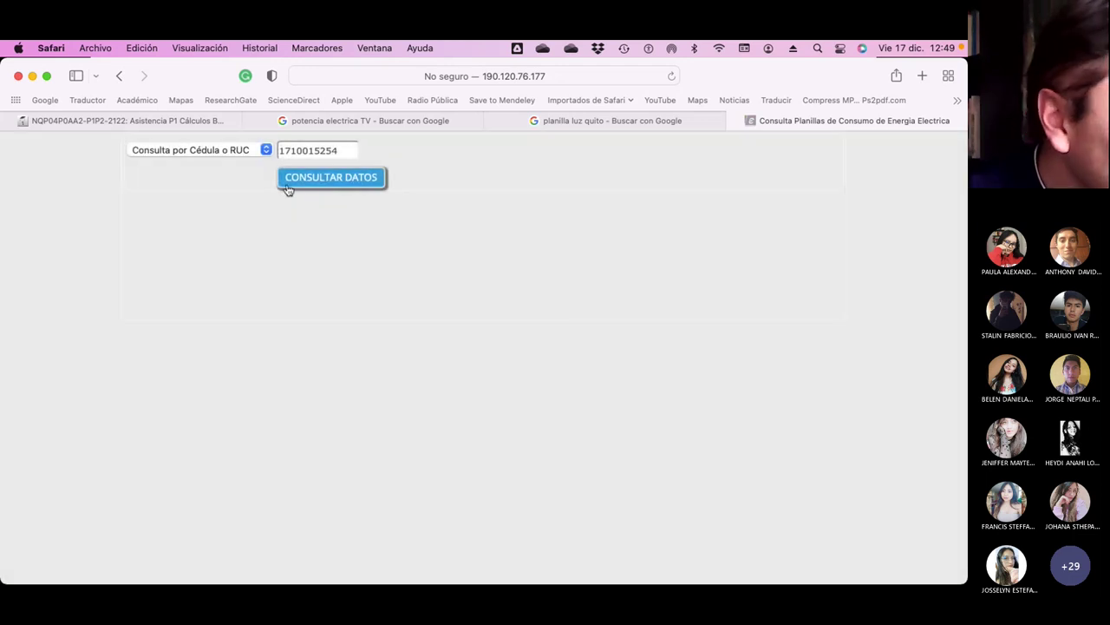
click(267, 151)
Switch the lookup type to Consulta por Contrato and bring Finder forward.
click(267, 151)
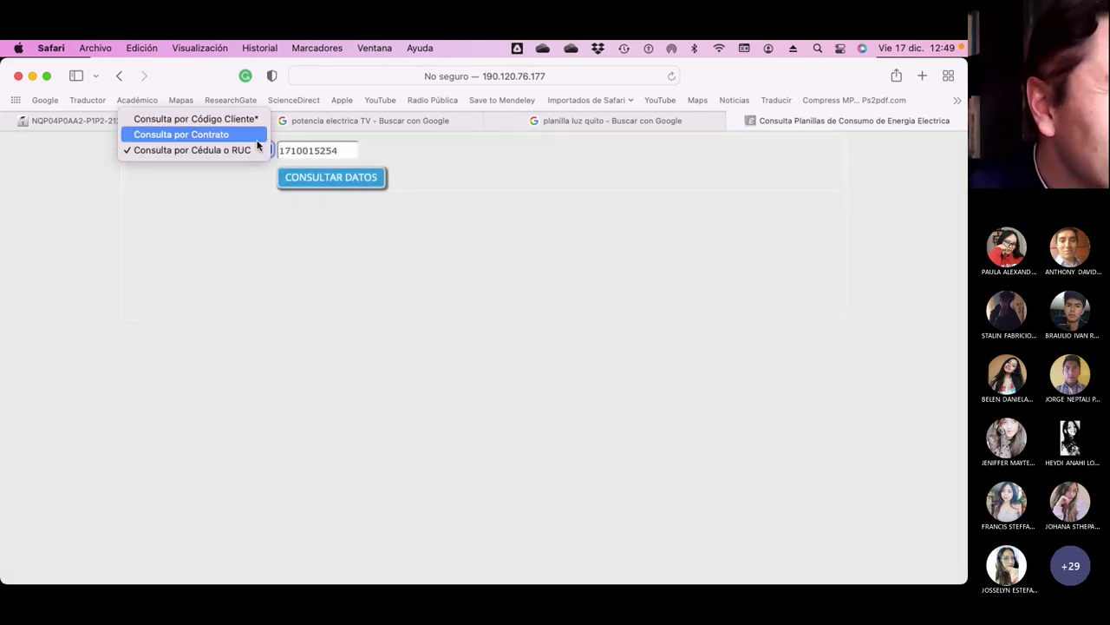
click(249, 135)
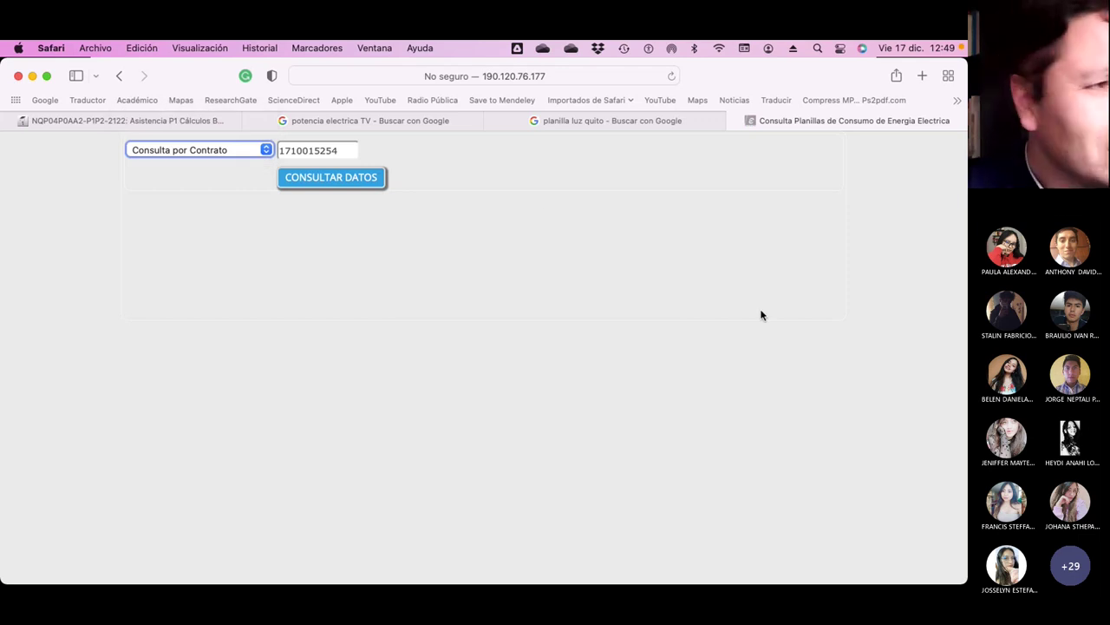
click(354, 153)
click(255, 150)
click(196, 367)
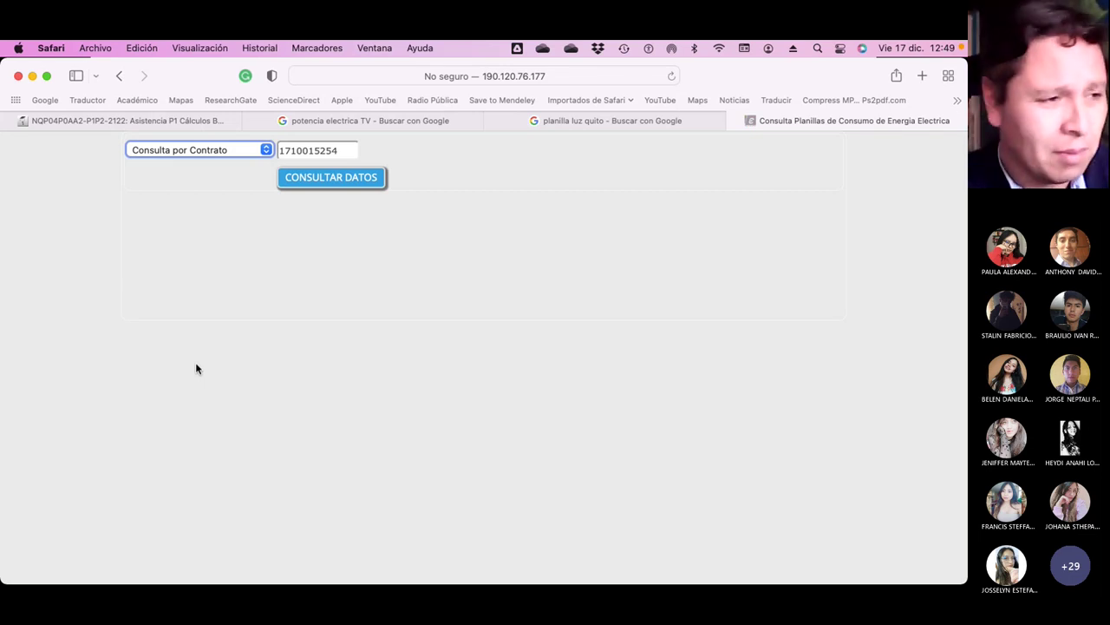
key(super+Tab)
key(super+Tab)
key(super+Tab)
key(super+Tab)
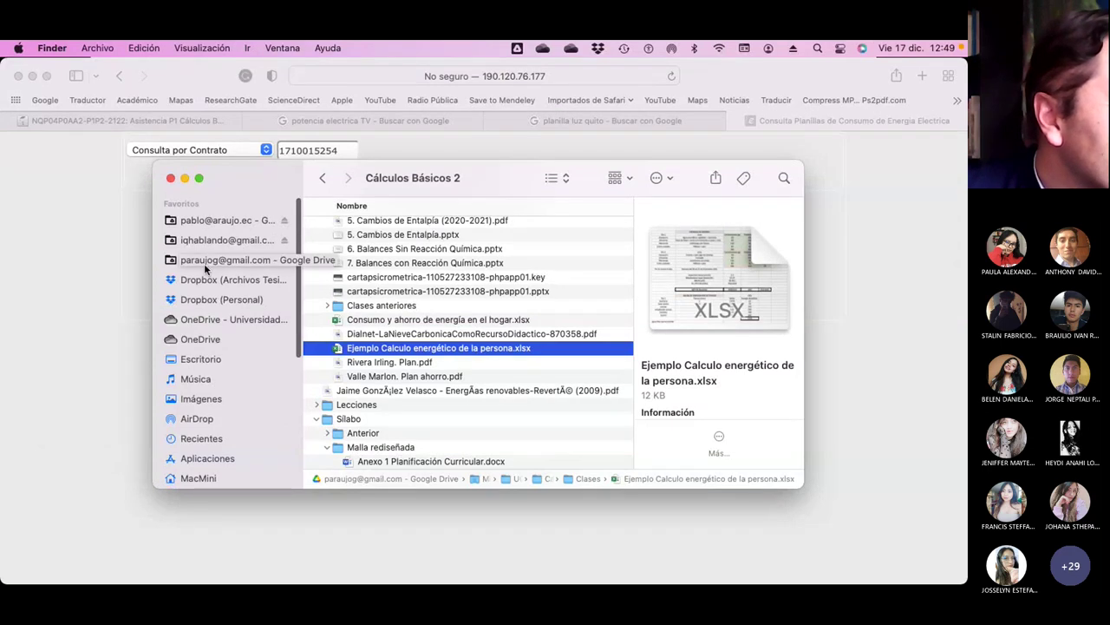
Preview 'Servicios - Facturas Luz Diciembre 2021.pdf' from iCloud Drive > Personal > Alquiler Pinar Alto.
scroll(217, 365, down, 5)
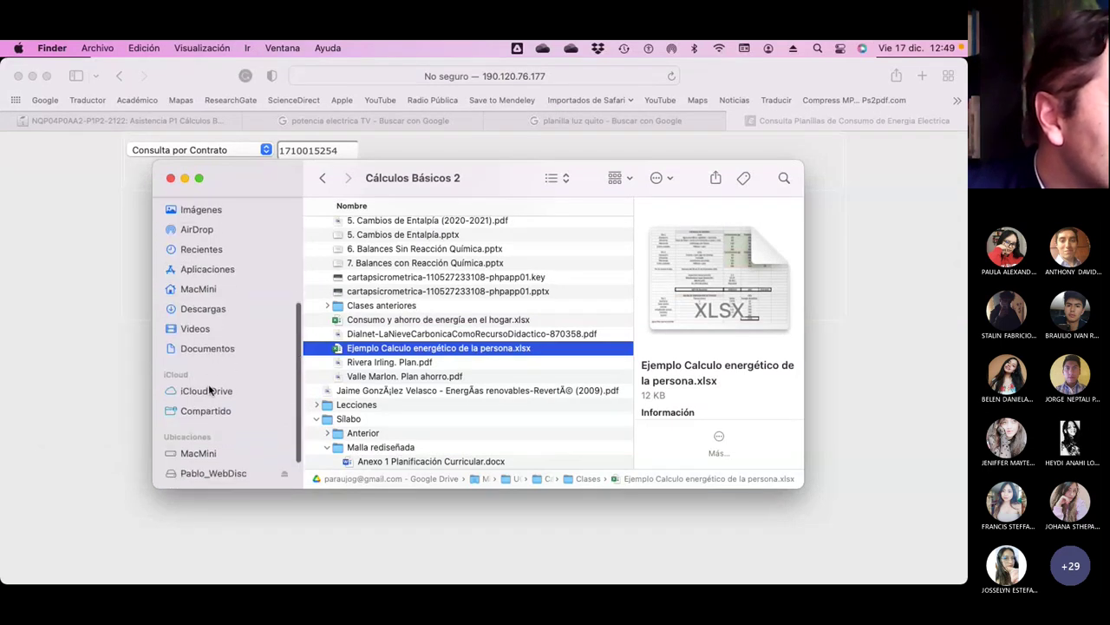
click(211, 390)
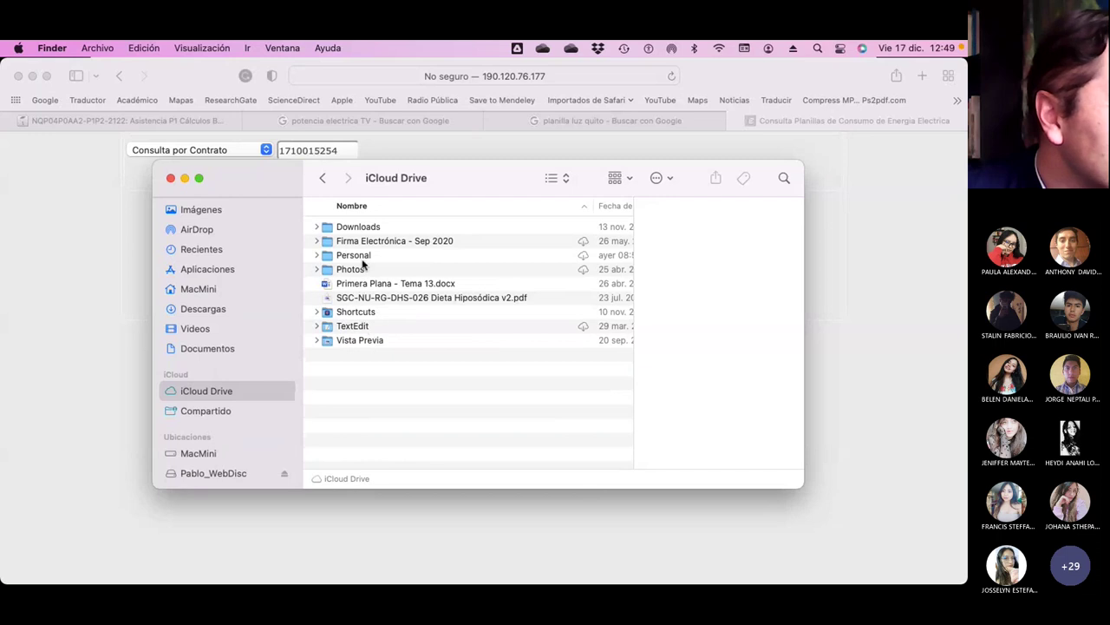
click(356, 257)
double_click(361, 260)
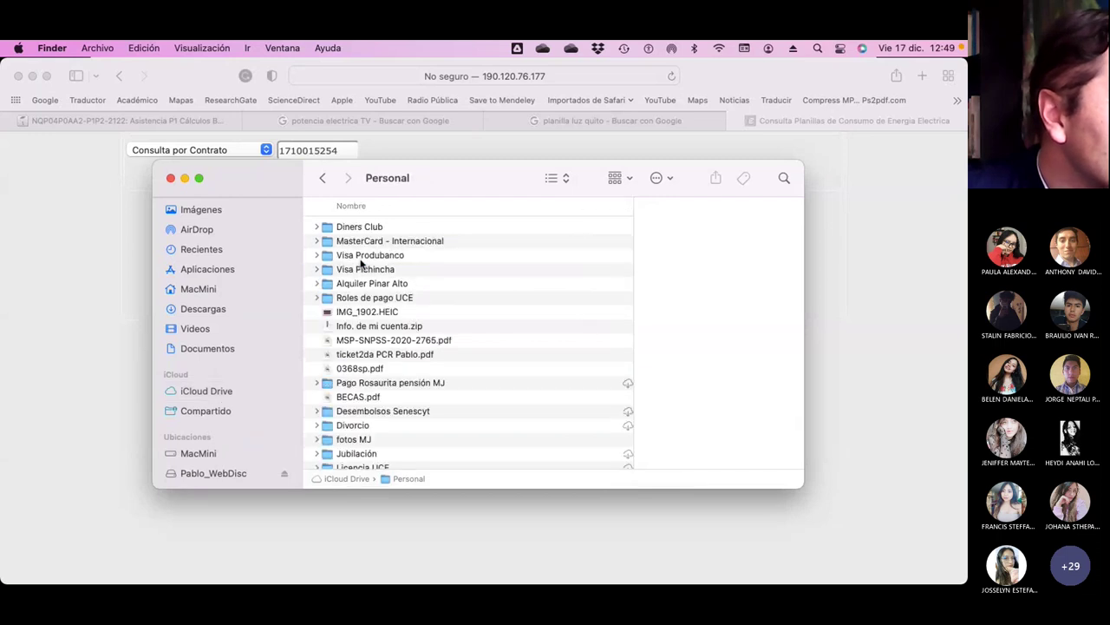
click(371, 285)
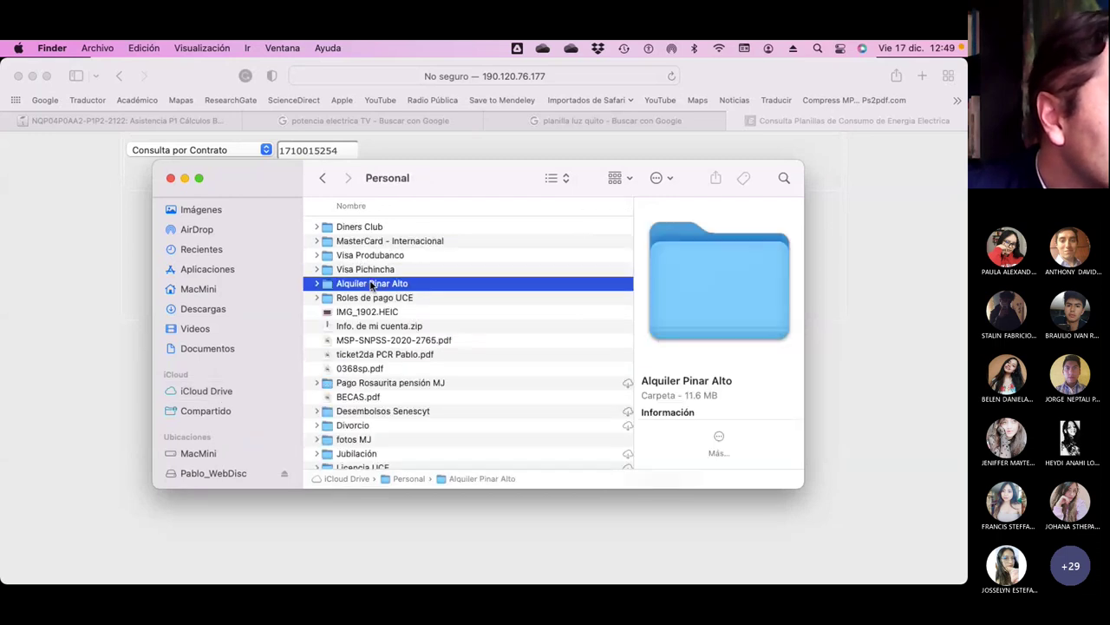
double_click(371, 283)
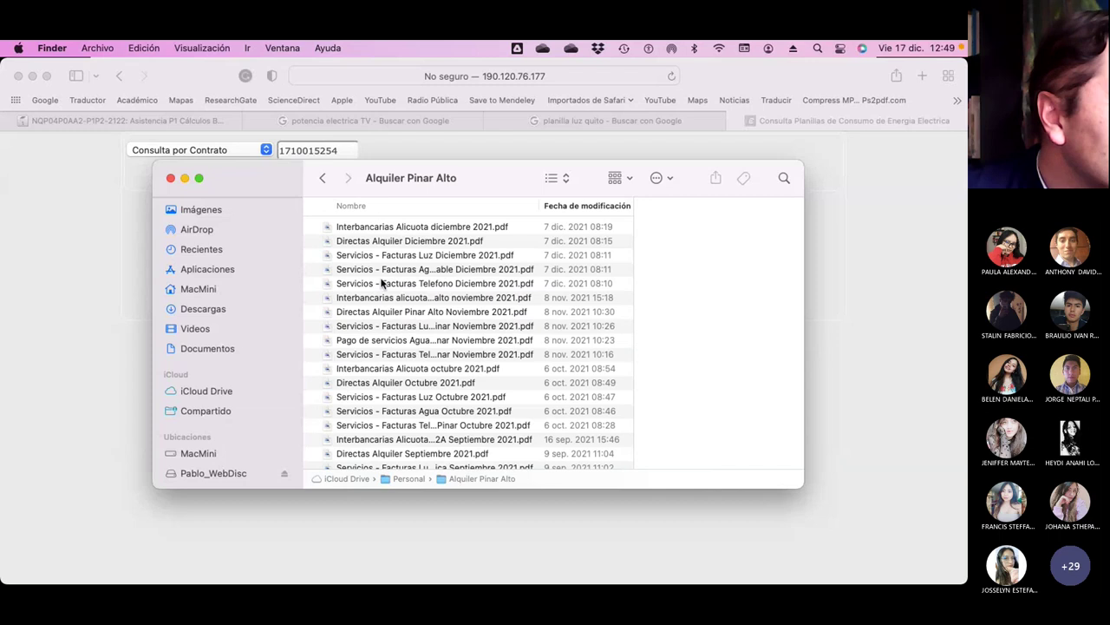
click(445, 257)
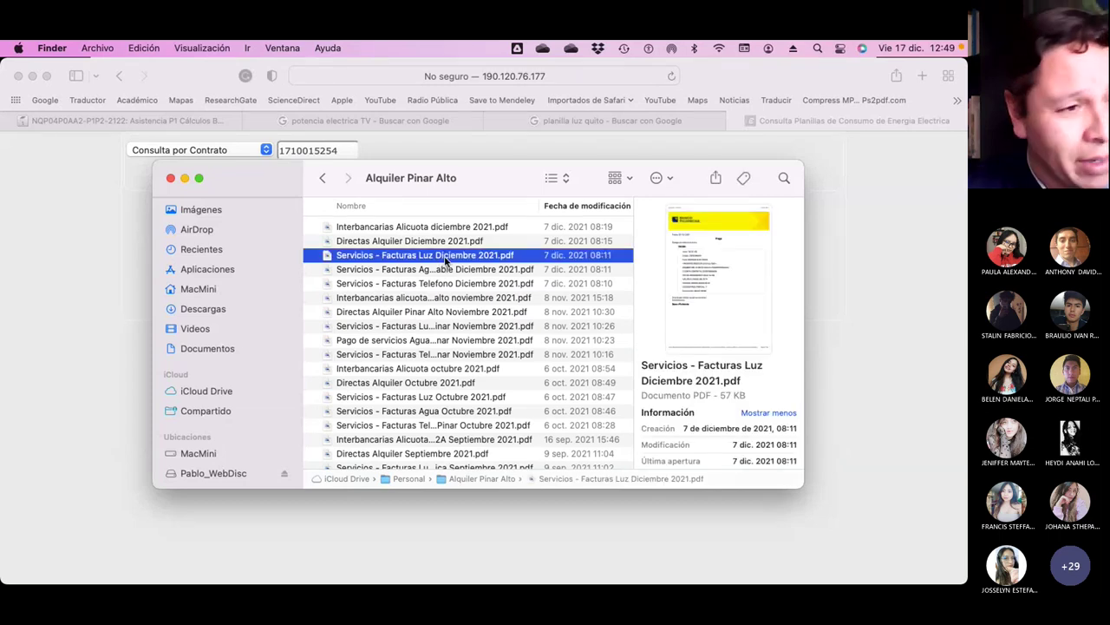
key(space)
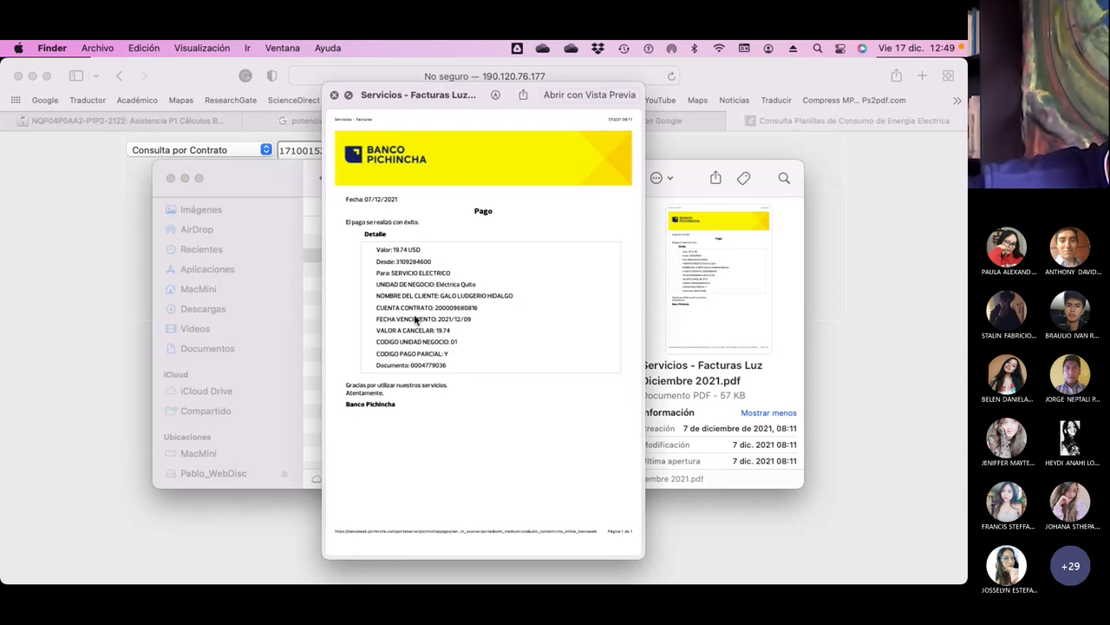
Select the contract account number on the receipt and return to Safari.
mouse_move(435, 314)
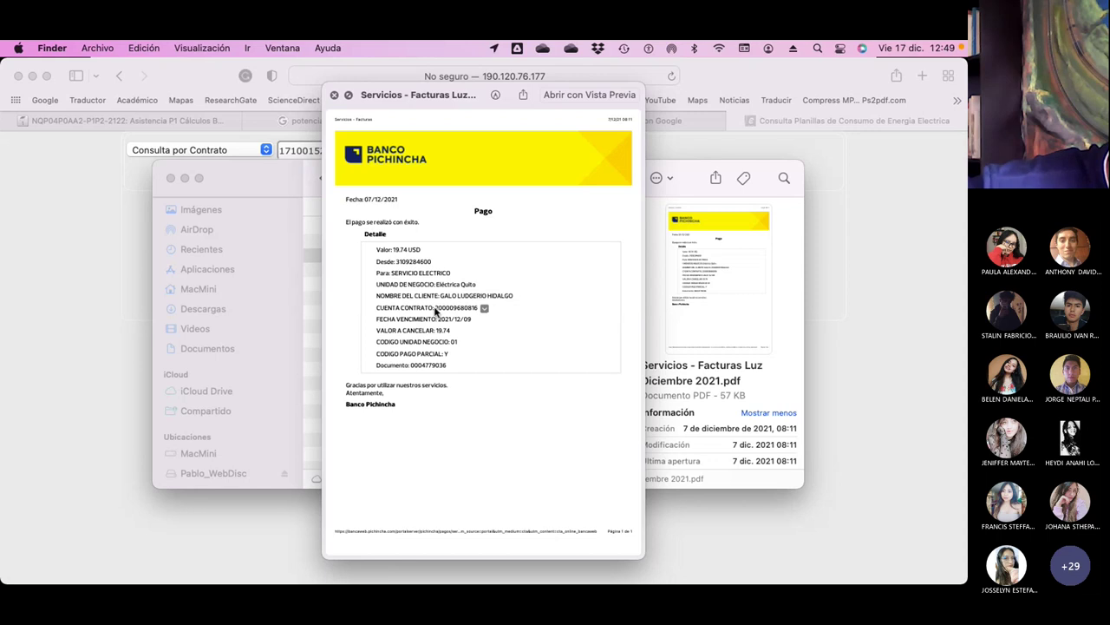
drag(435, 311, 476, 314)
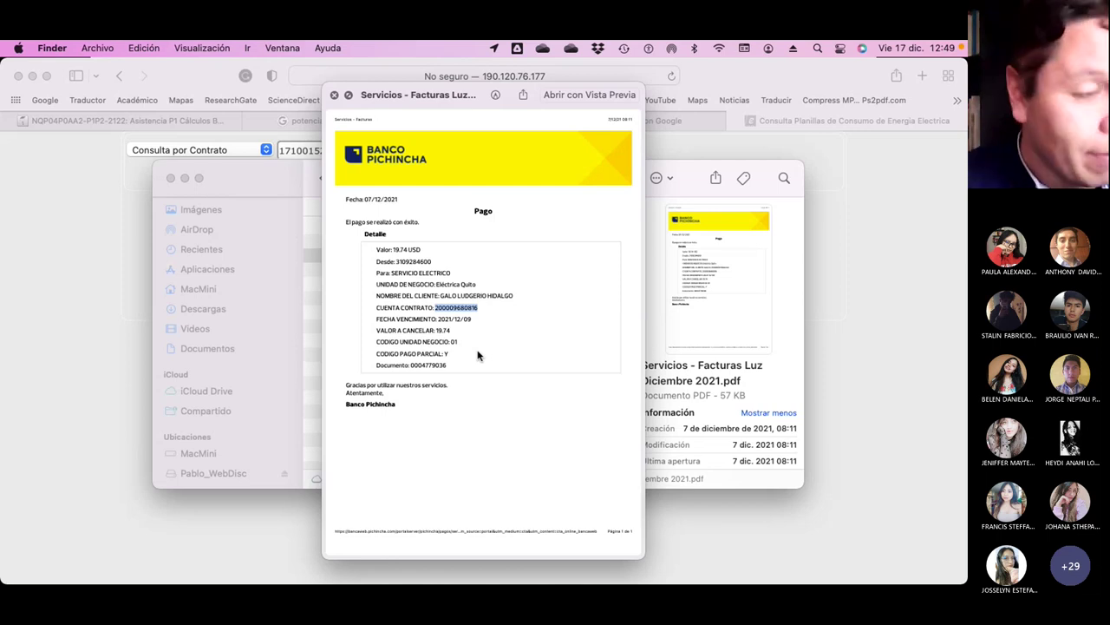
key(super+Tab)
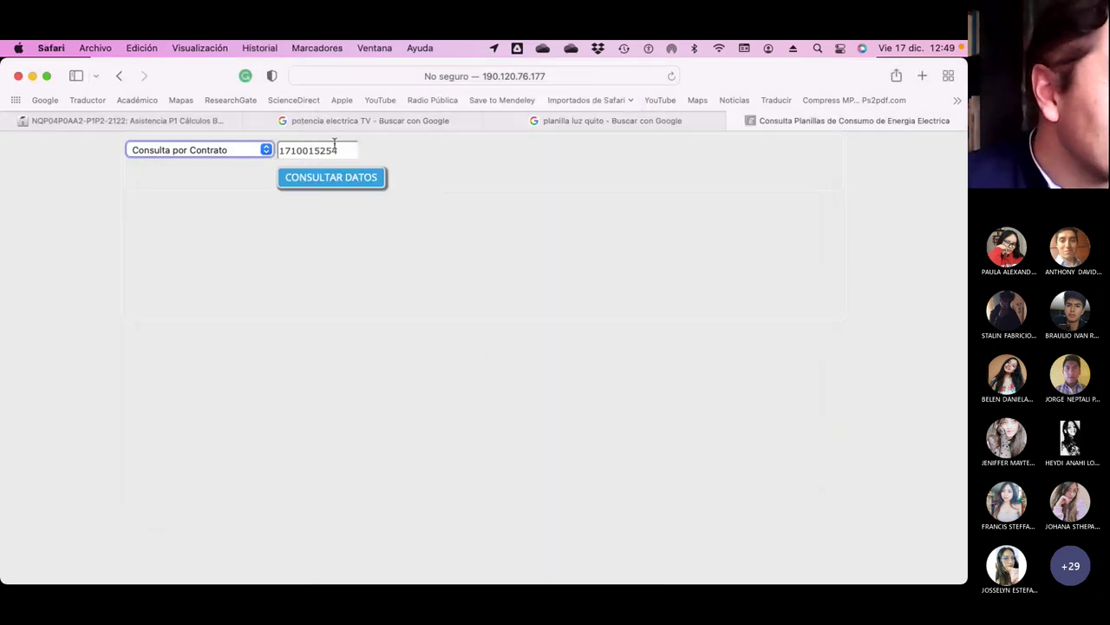
Paste the contract number into the Consulta por Contrato lookup and run Consultar Datos.
click(266, 150)
click(265, 150)
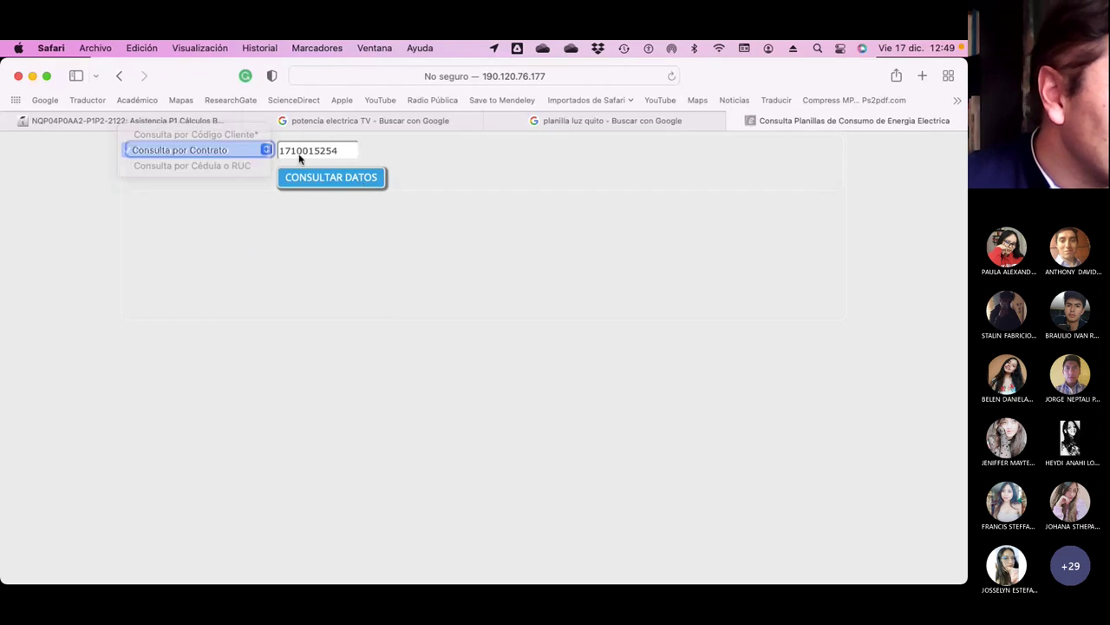
key(Tab)
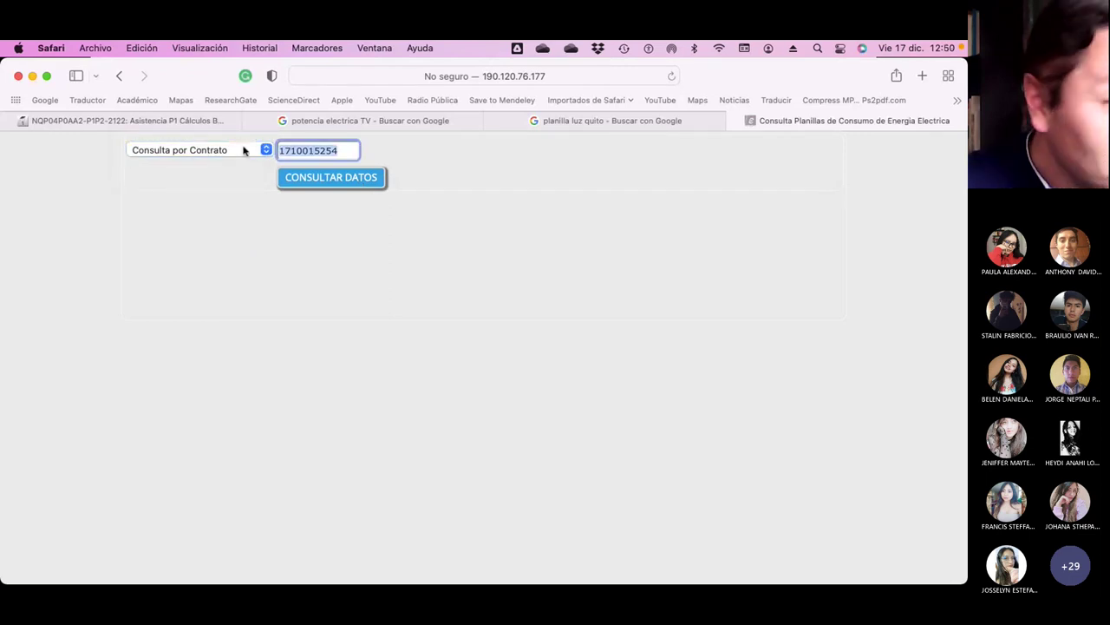
key(super+v)
click(320, 178)
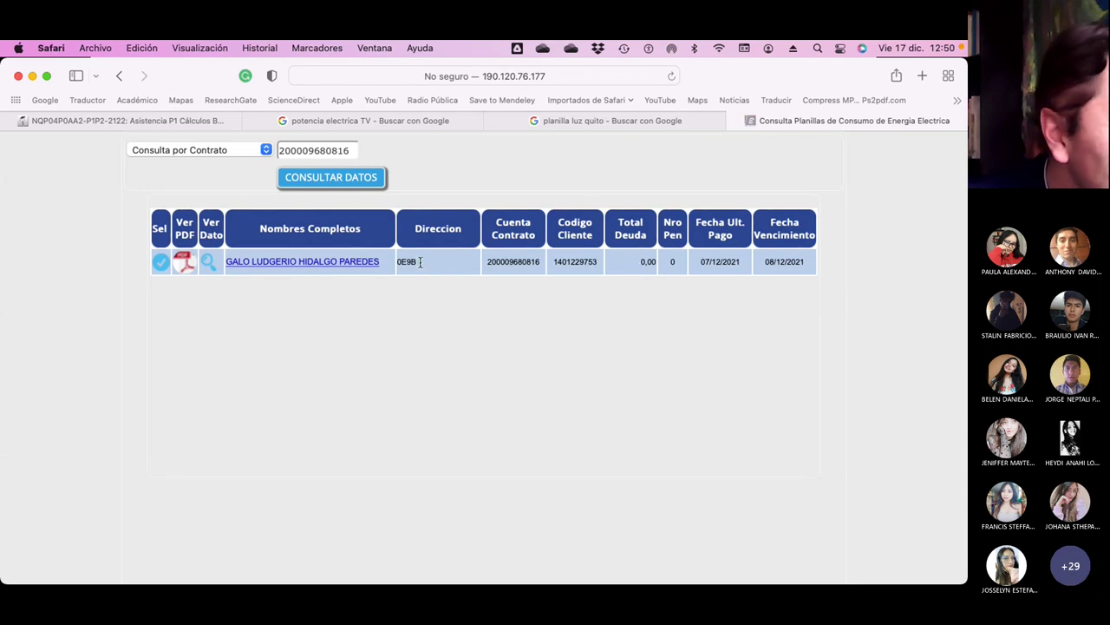
Open the Detalle Deuda list of 46 monthly bills, keeping all months shown.
click(281, 266)
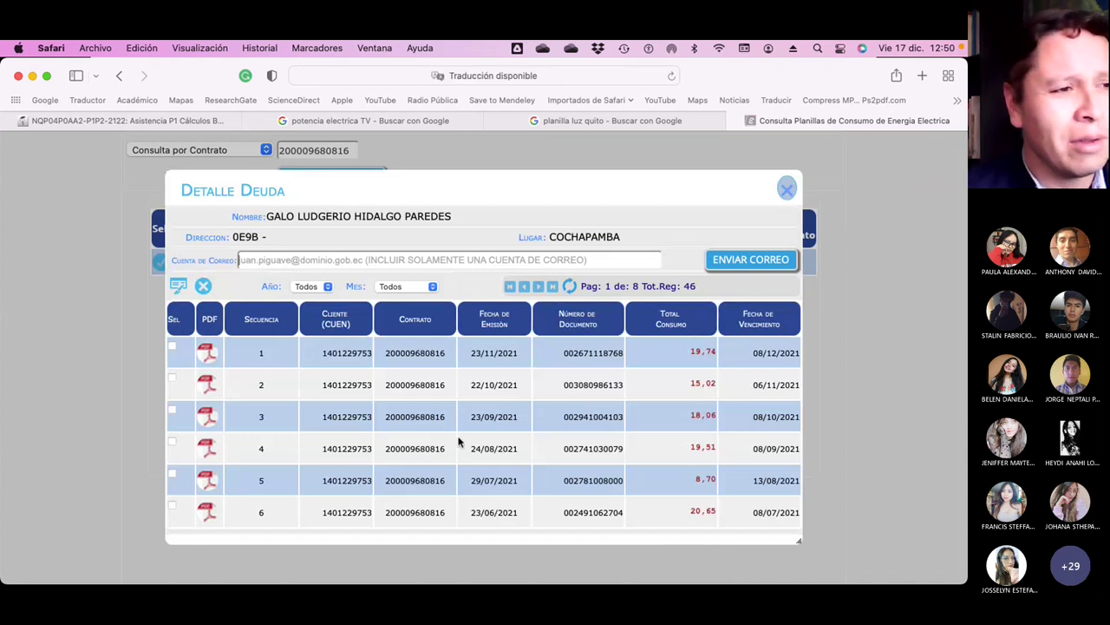
scroll(414, 378, down, 2)
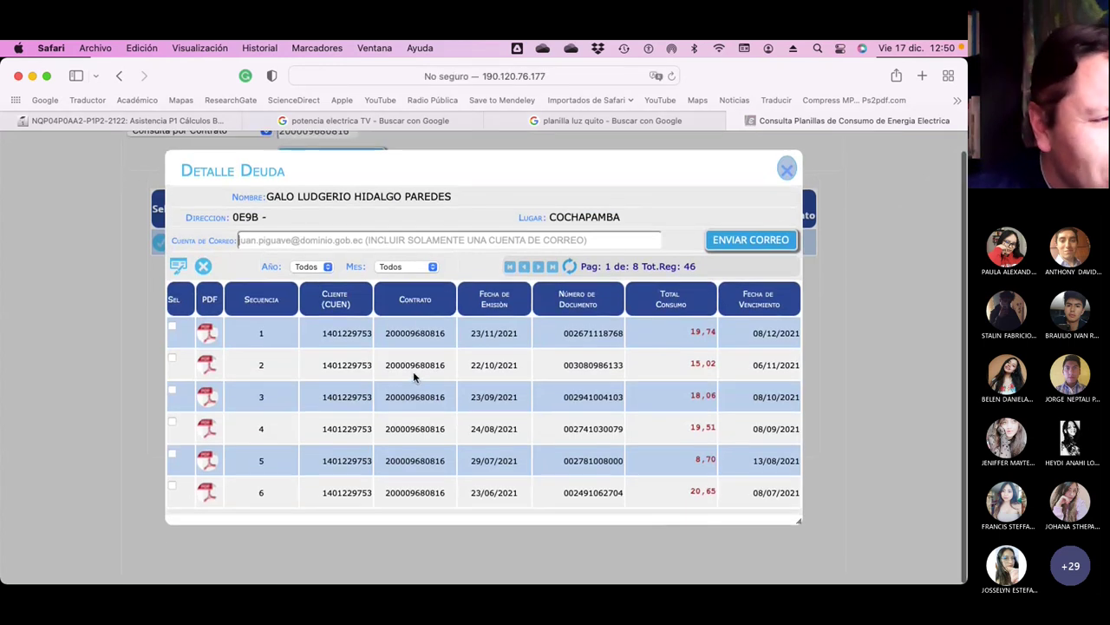
scroll(209, 388, down, 1)
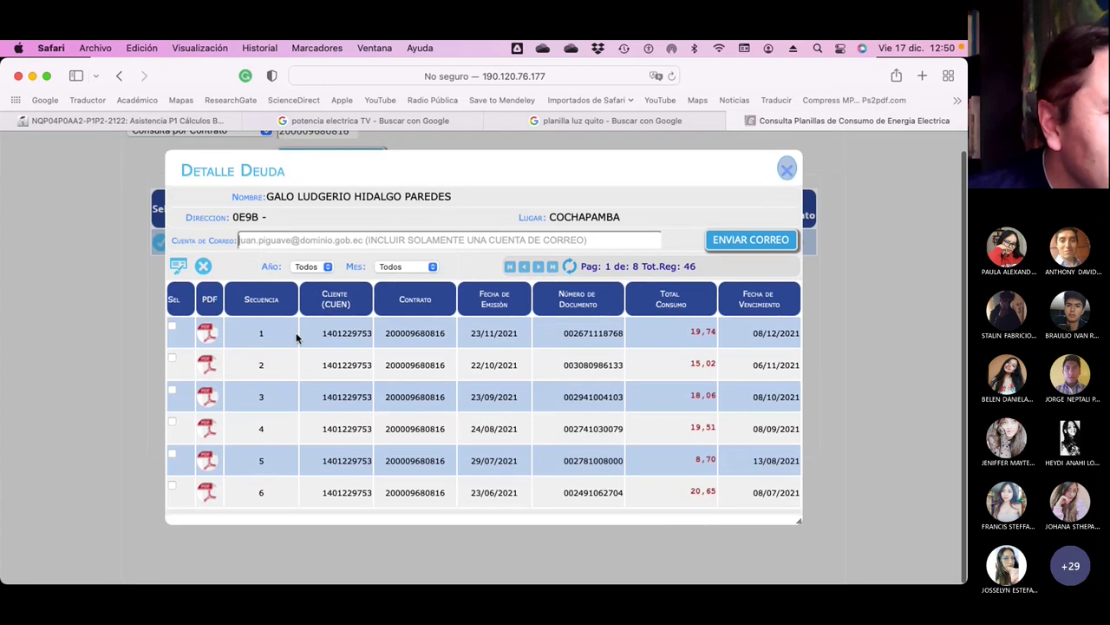
click(431, 267)
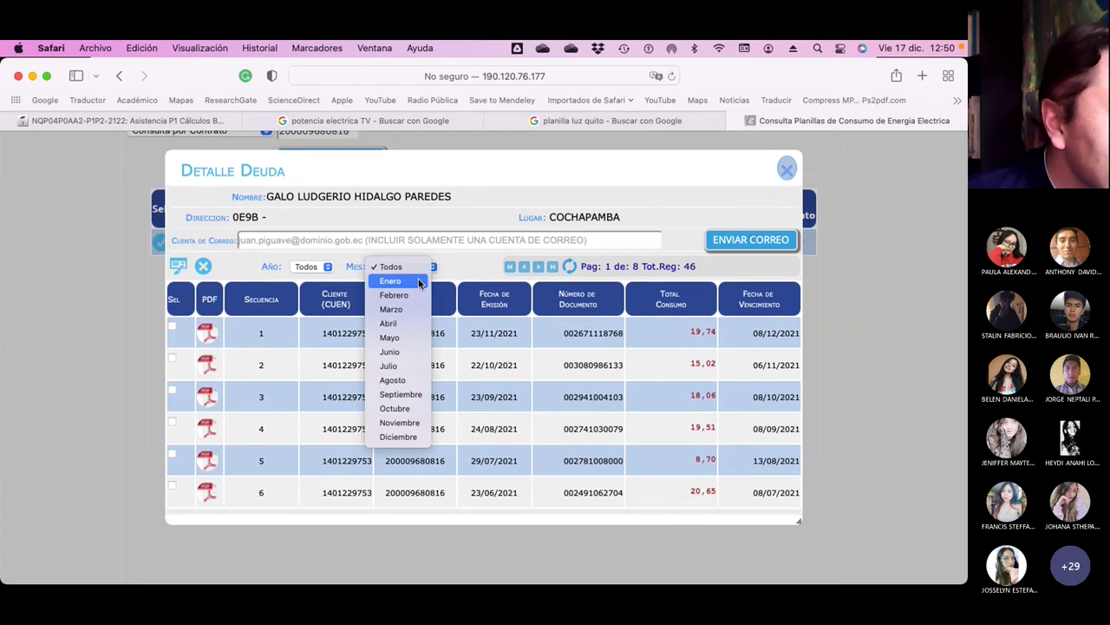
key(Escape)
scroll(429, 294, up, 2)
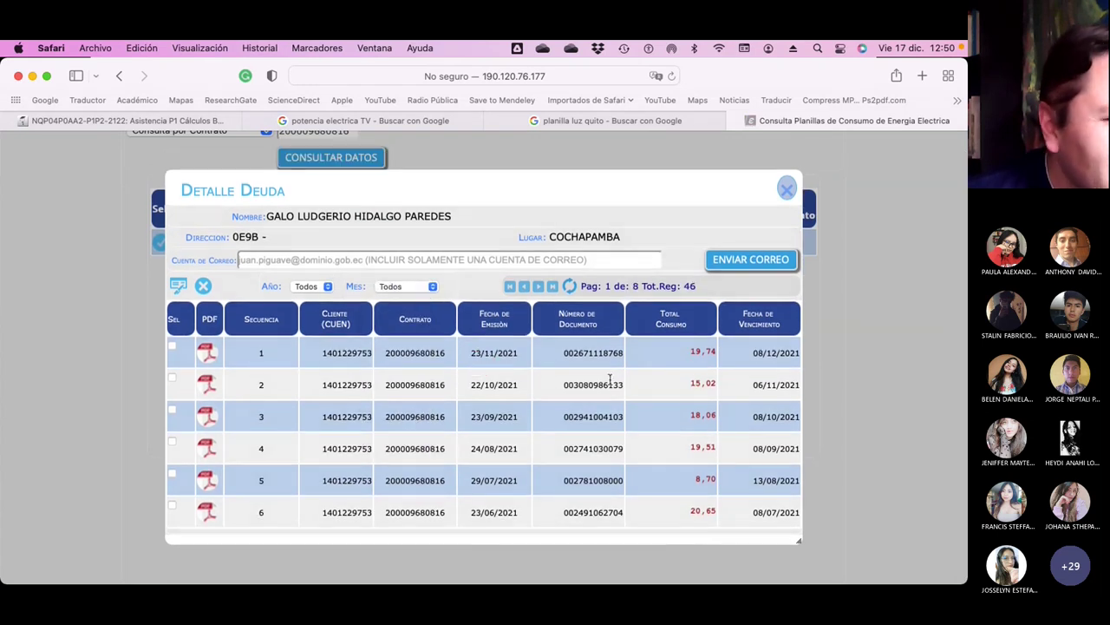
scroll(556, 387, up, 2)
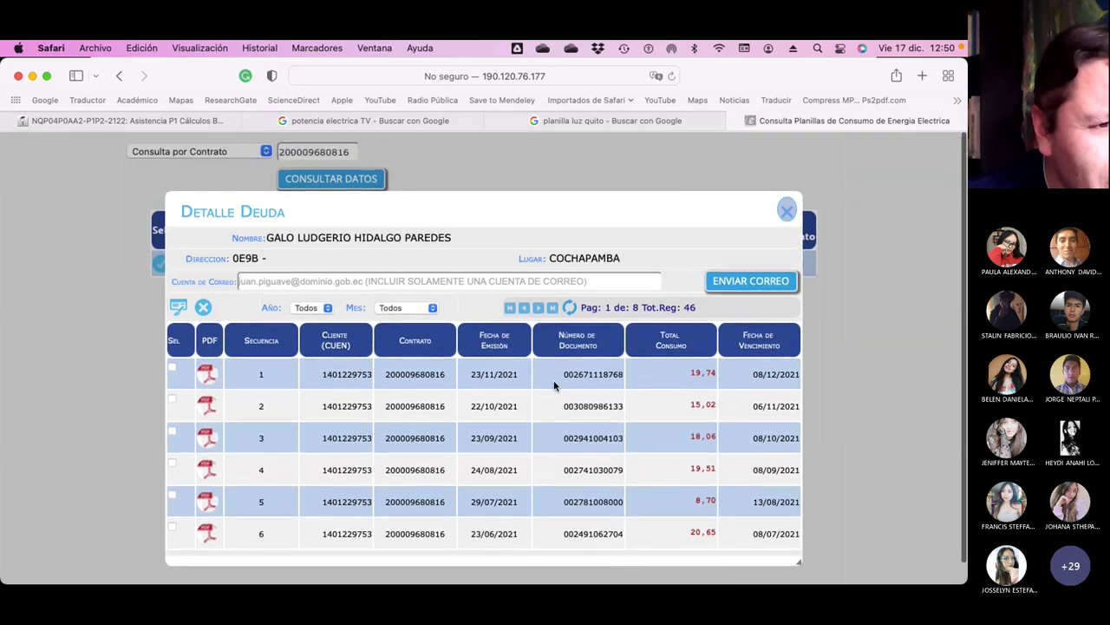
scroll(555, 386, up, 1)
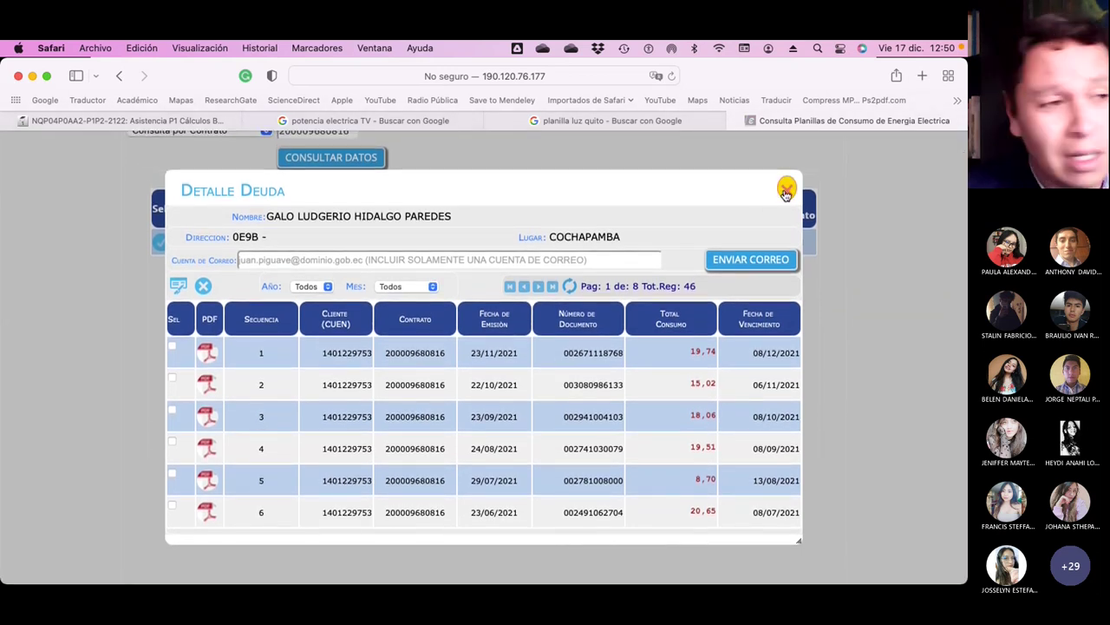
Open the latest November bill PDF and read its 149 kWh total consumption.
click(208, 356)
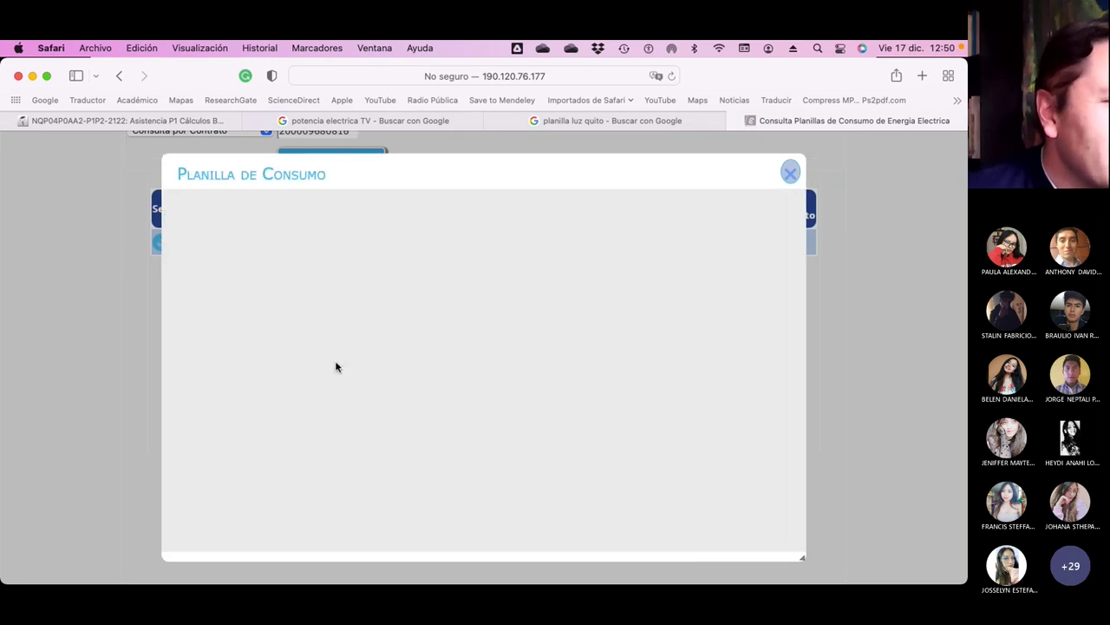
scroll(467, 413, down, 3)
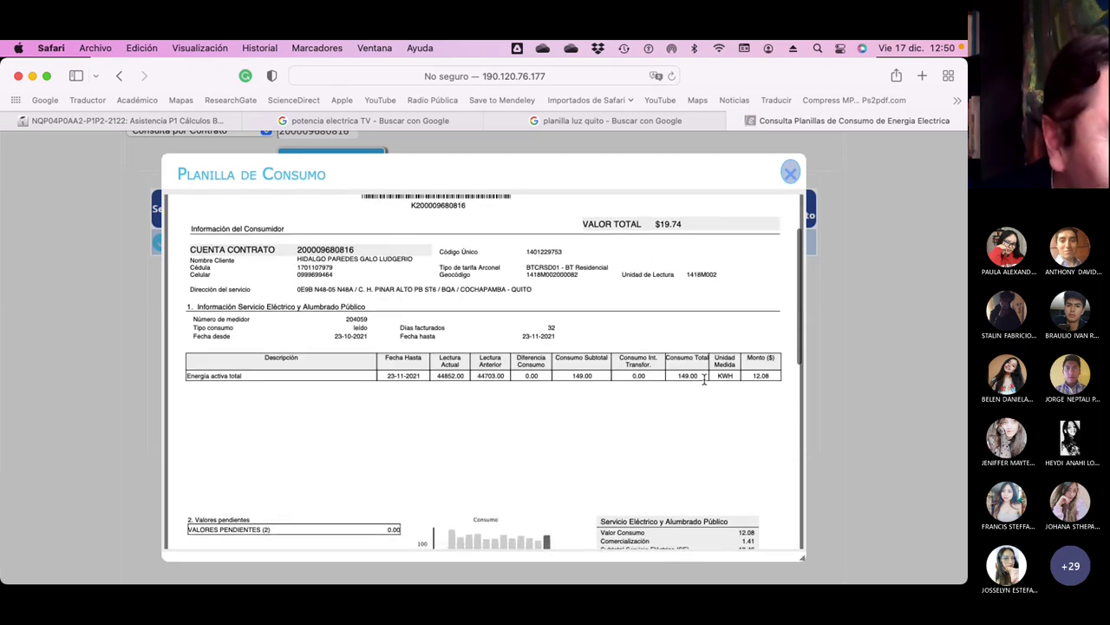
scroll(667, 377, down, 5)
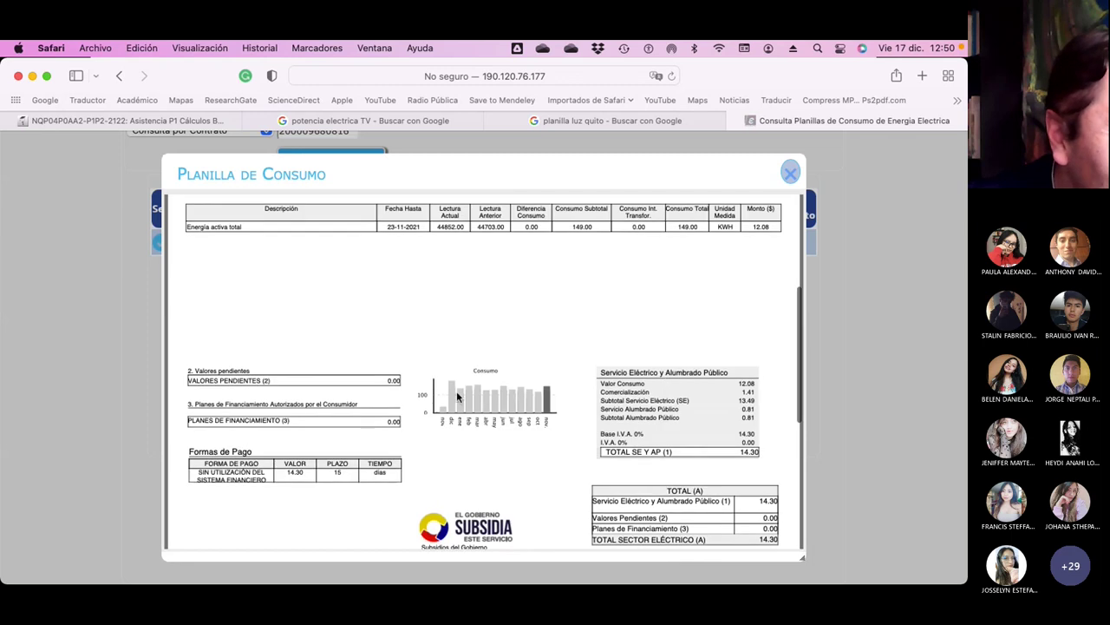
click(790, 177)
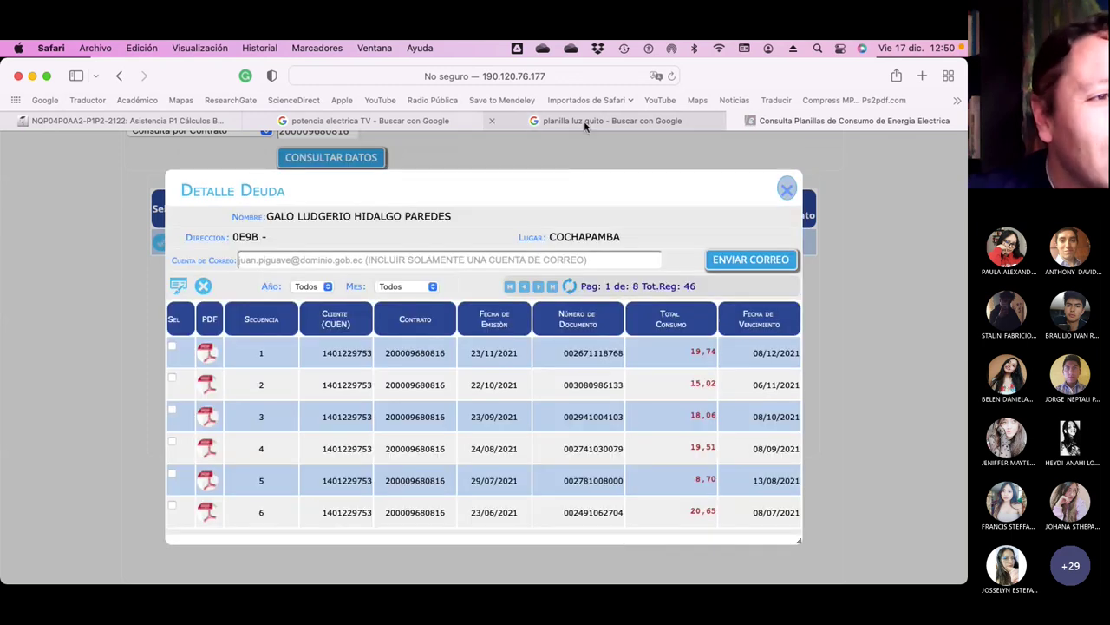
Return to the EEQ lookup tab and close the Detalle Deuda dialog.
click(584, 120)
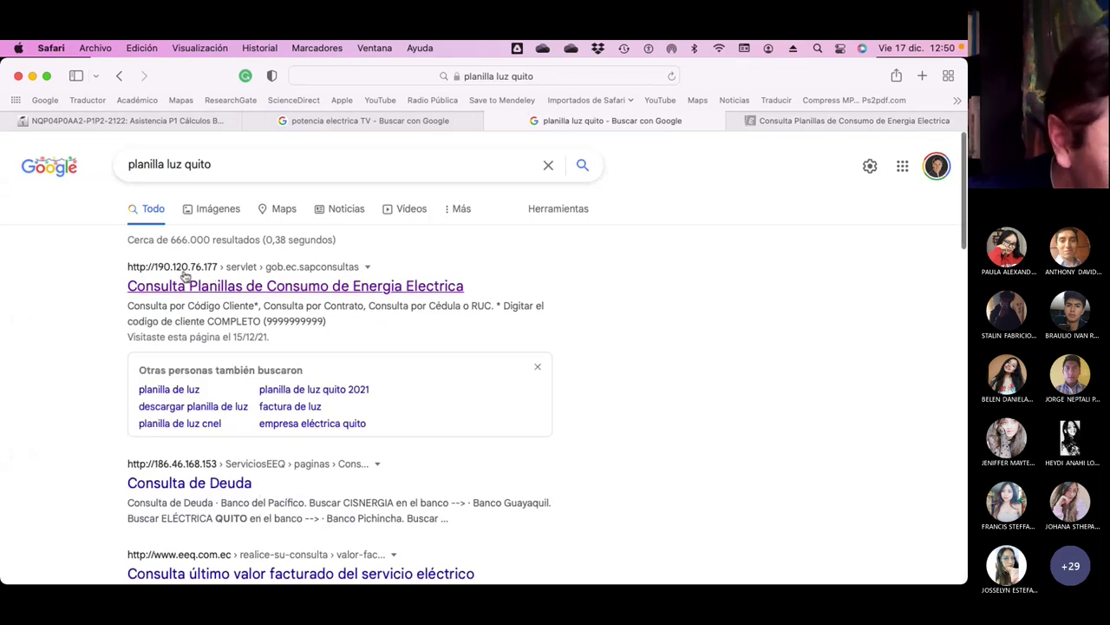
click(777, 117)
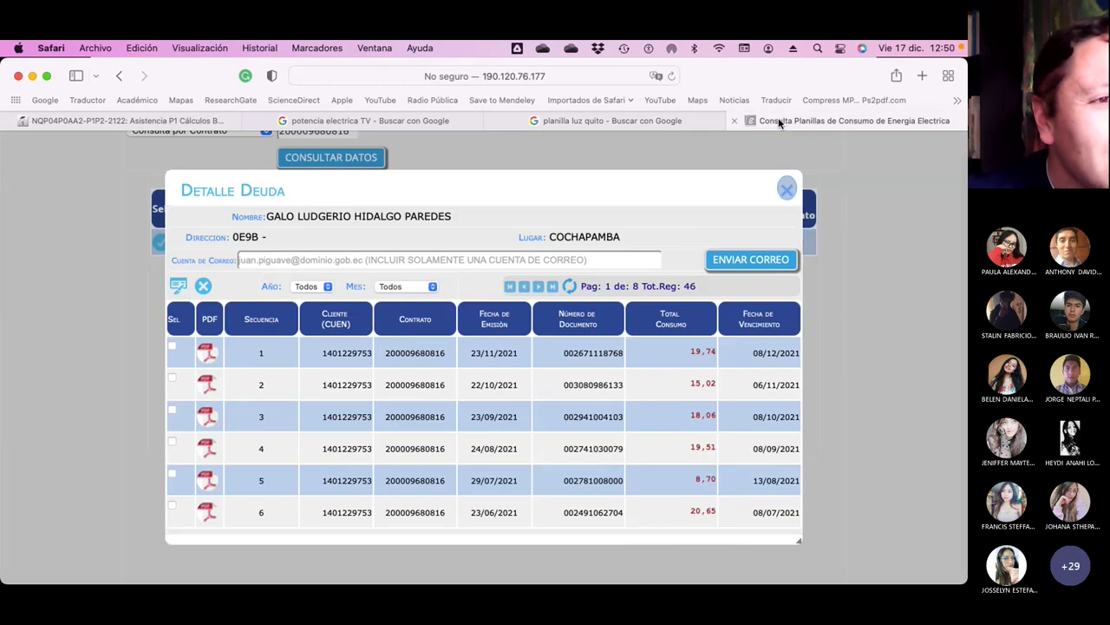
scroll(477, 316, up, 1)
click(787, 214)
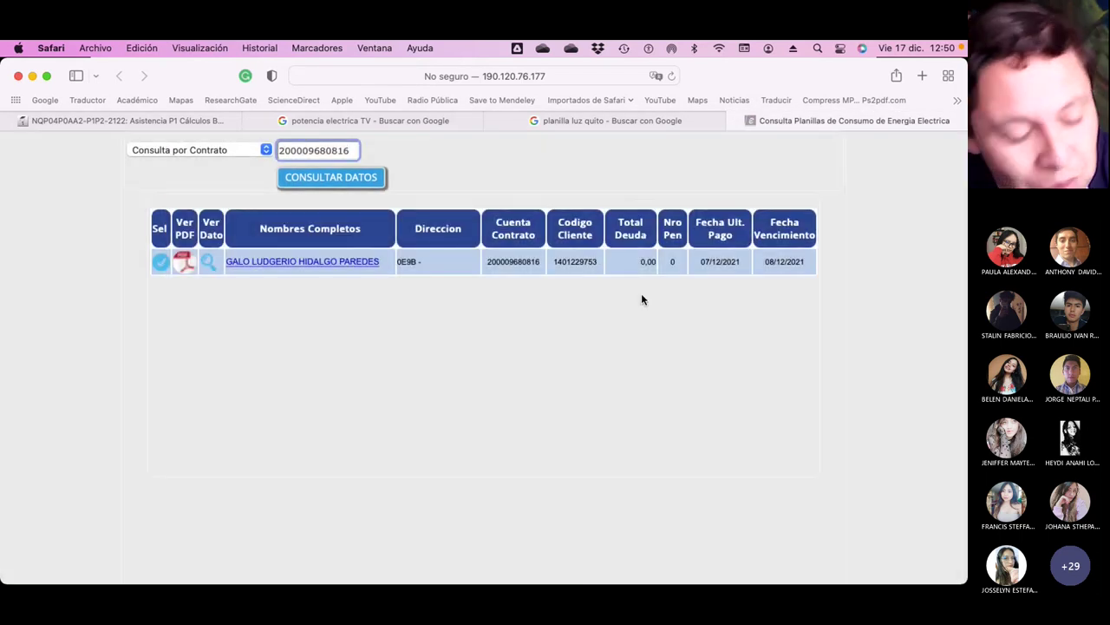
Switch back to the Excel energy consumption table.
key(super+Tab)
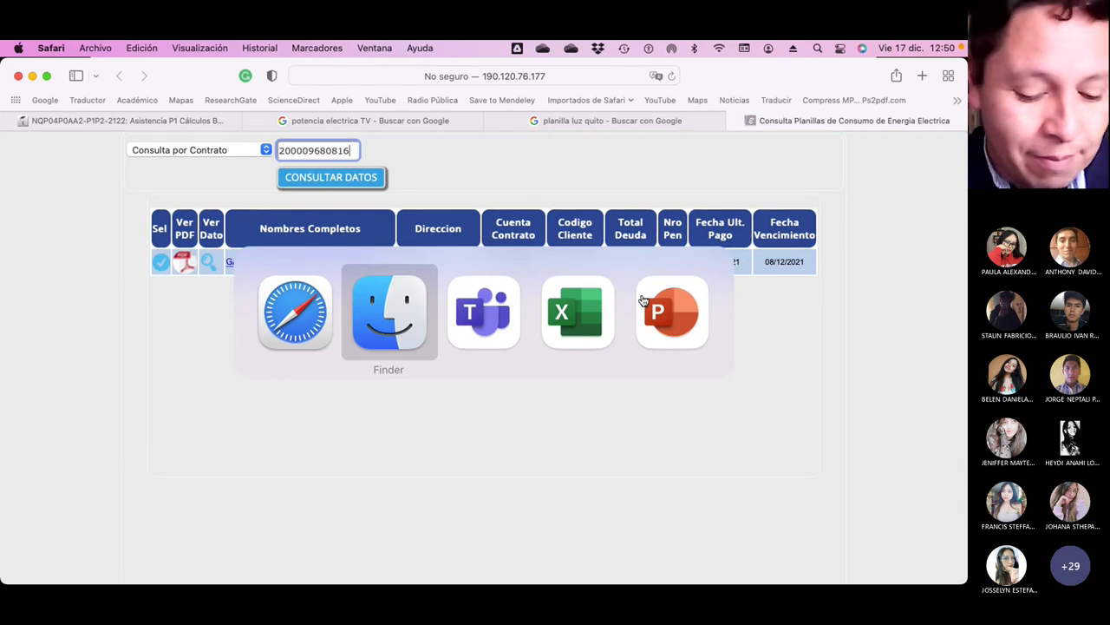
key(super+shift+Tab)
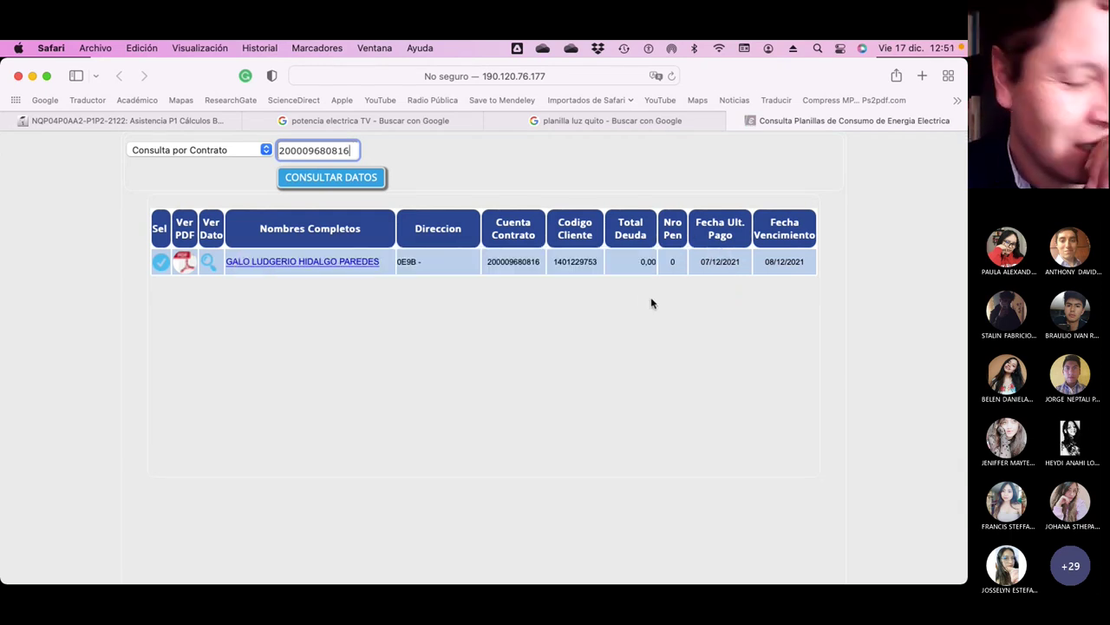
key(super+Tab)
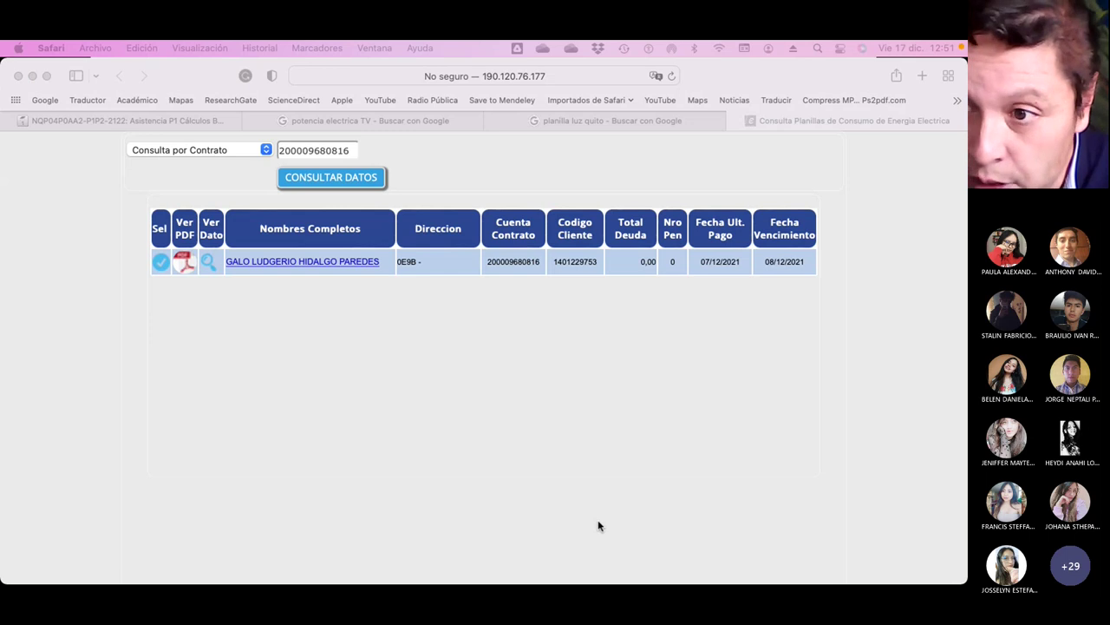
key(super+Tab)
key(super+Tab)
key(super+Tab)
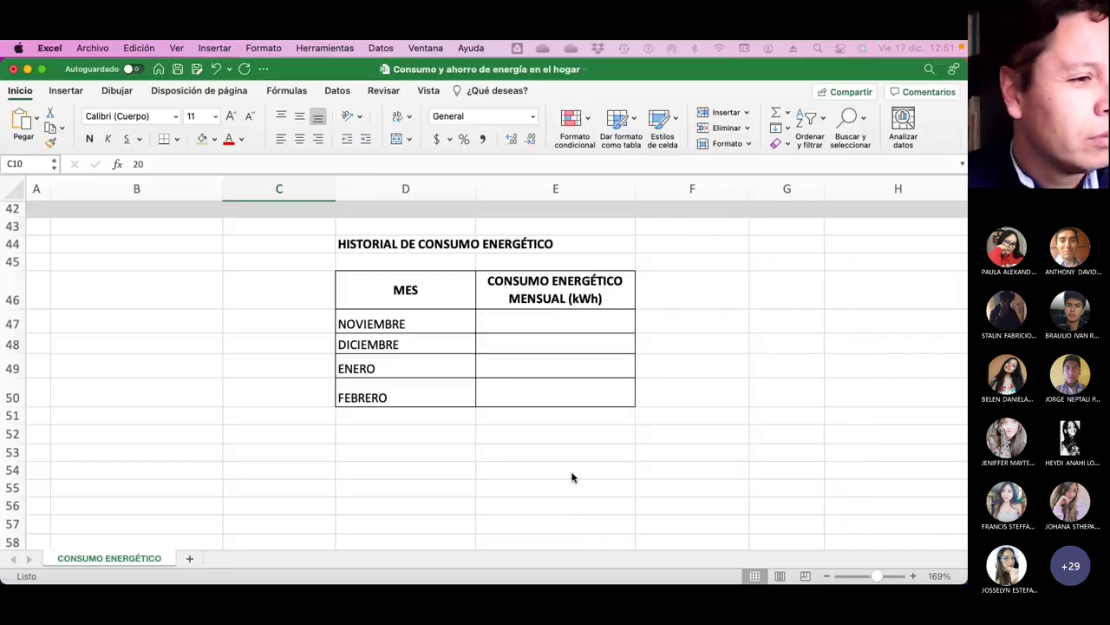
scroll(572, 477, up, 15)
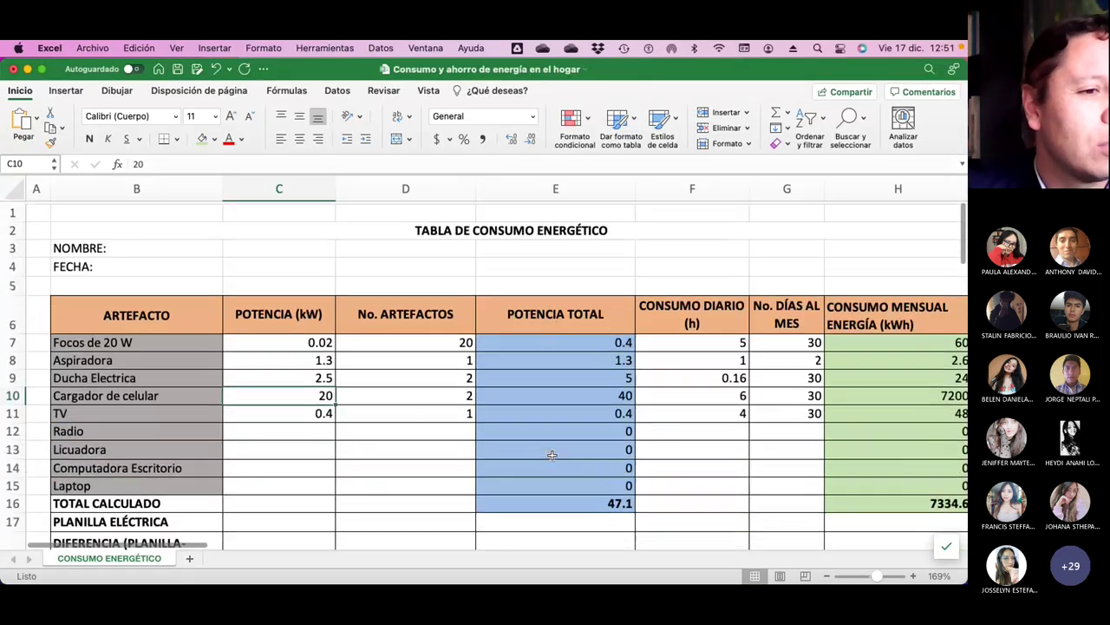
scroll(551, 455, down, 4)
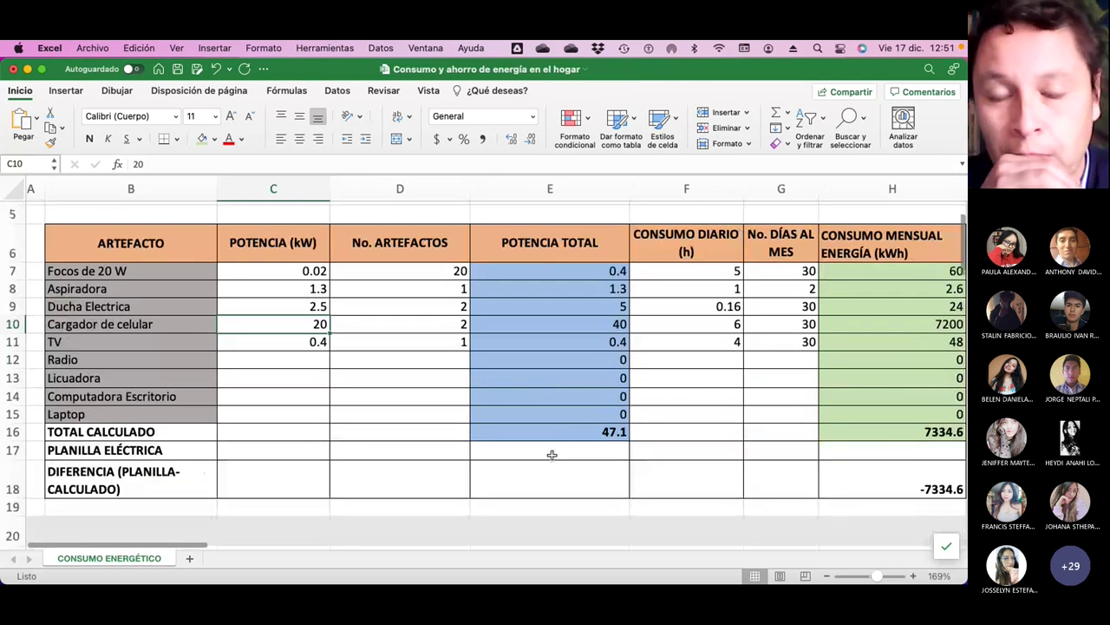